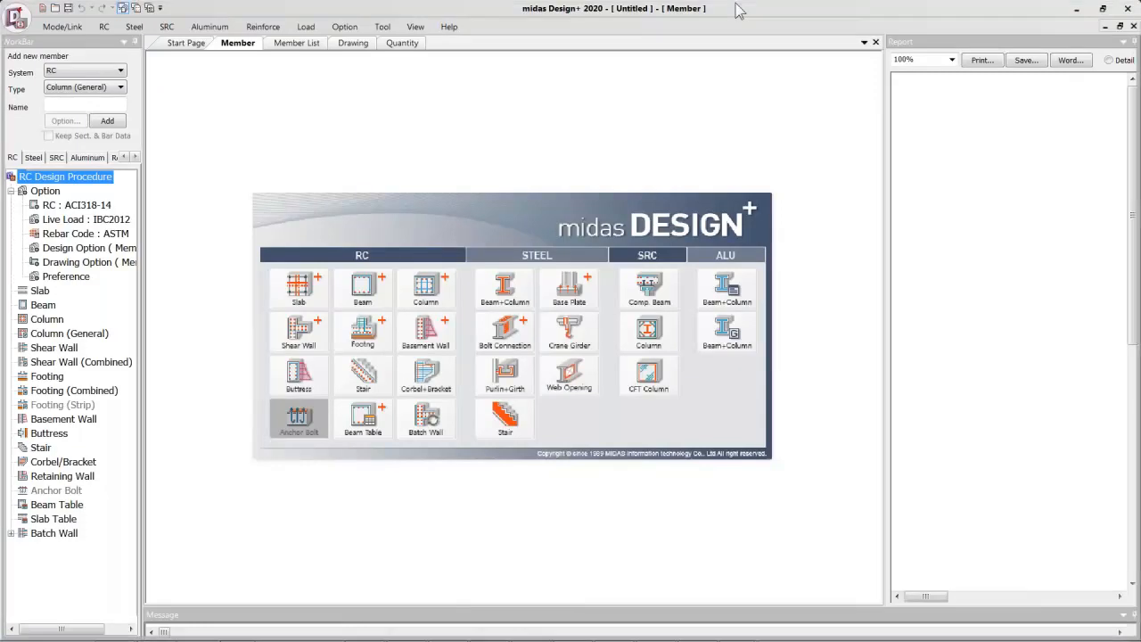
Look through the design procedures for Steel, SRC, Aluminum and Reinforce, and return to the RC procedure
left_click(59, 28)
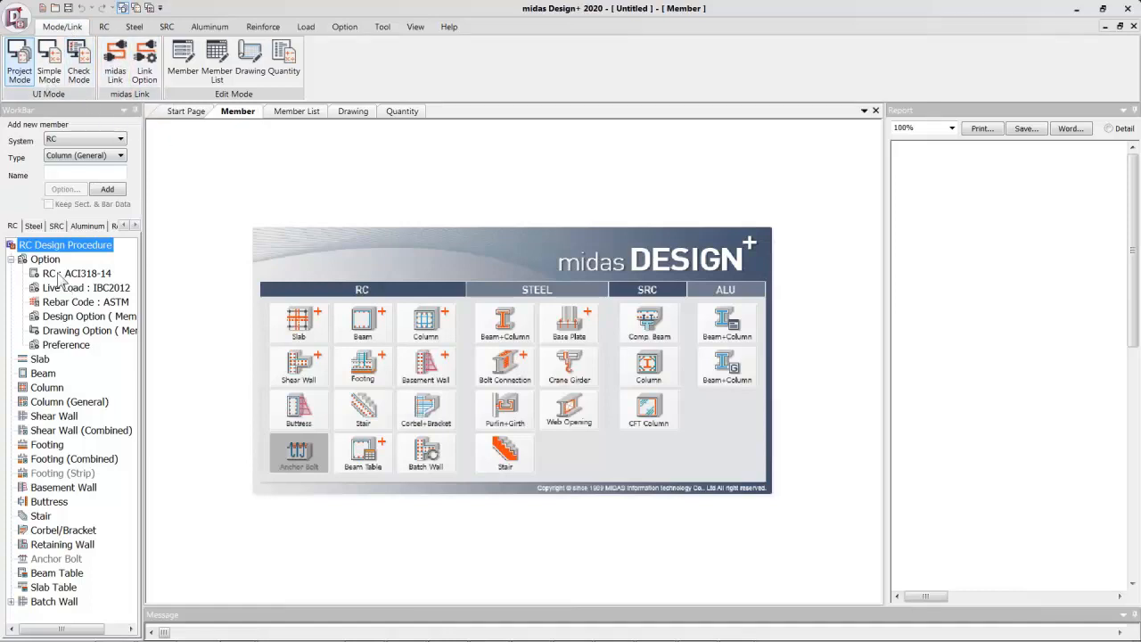
left_click(33, 226)
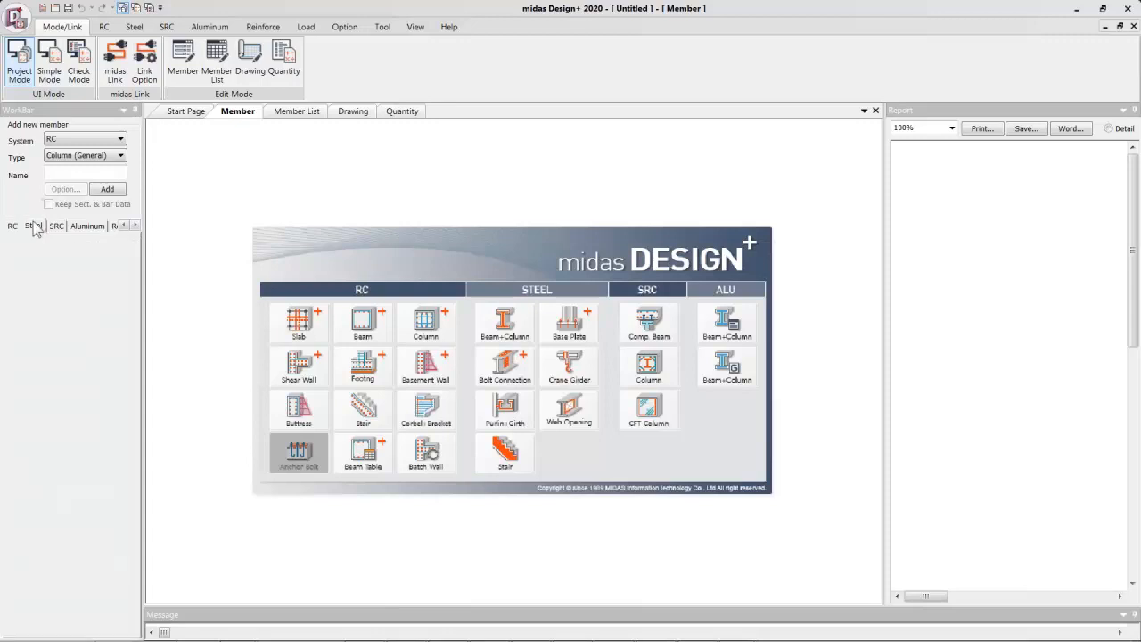
left_click(56, 226)
left_click(87, 225)
left_click(118, 226)
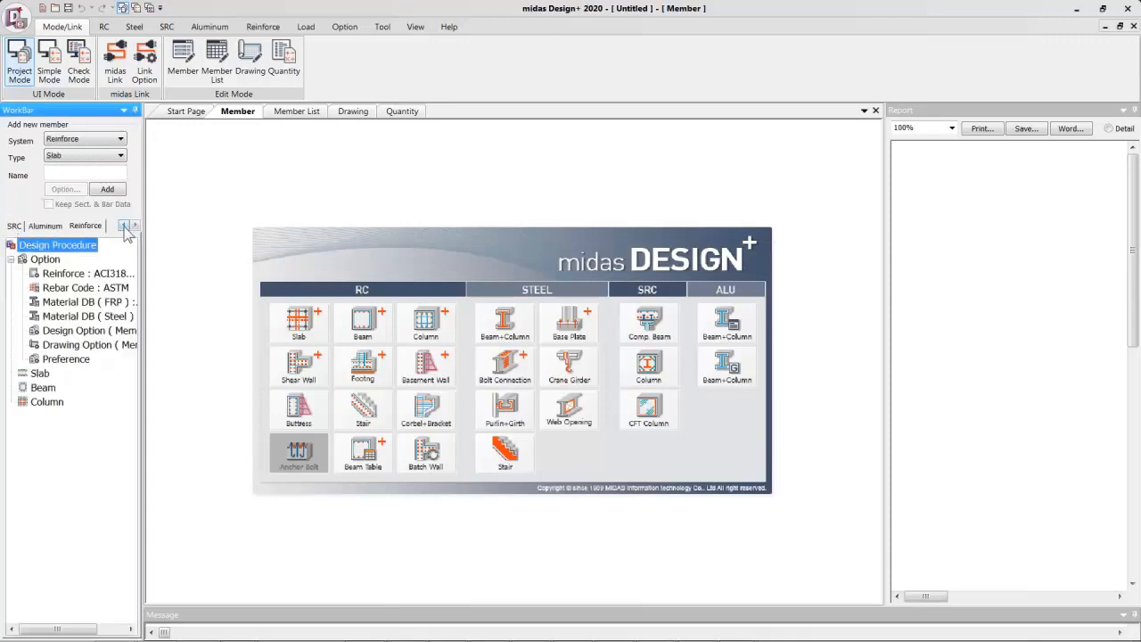
left_click(125, 225)
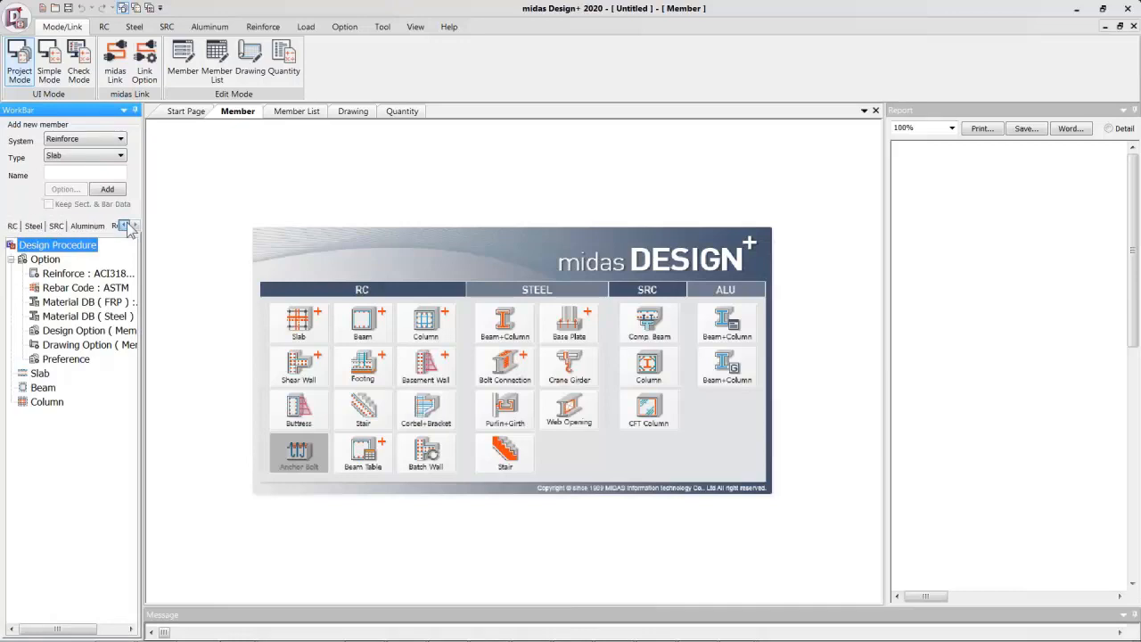
left_click(13, 226)
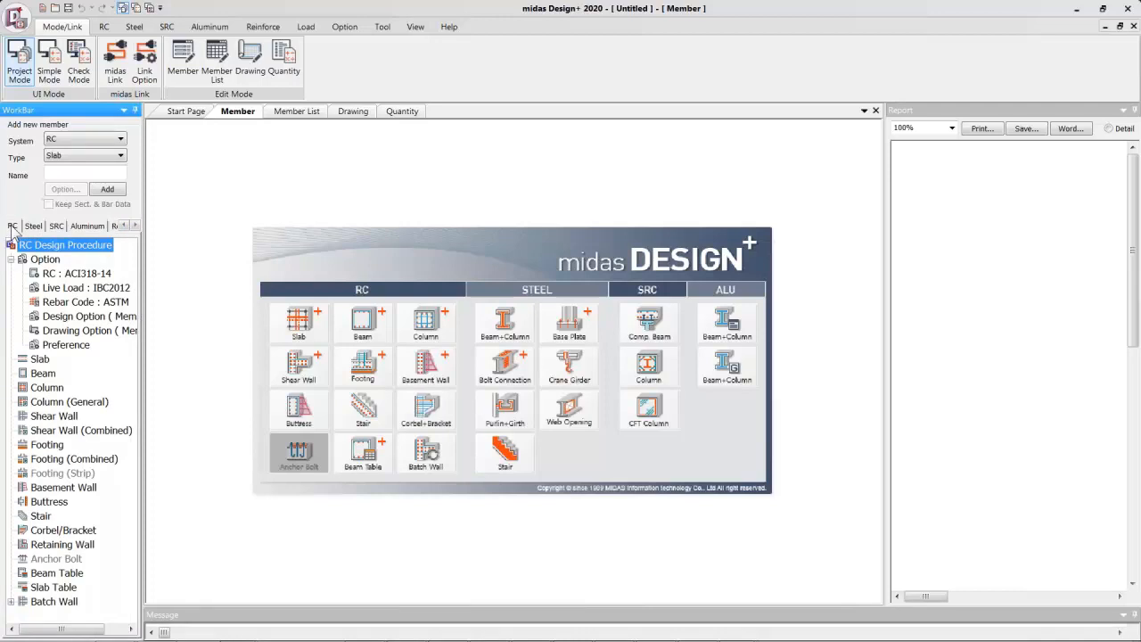
Set the RC design code to ACI318M-14 and apply it
left_click(80, 274)
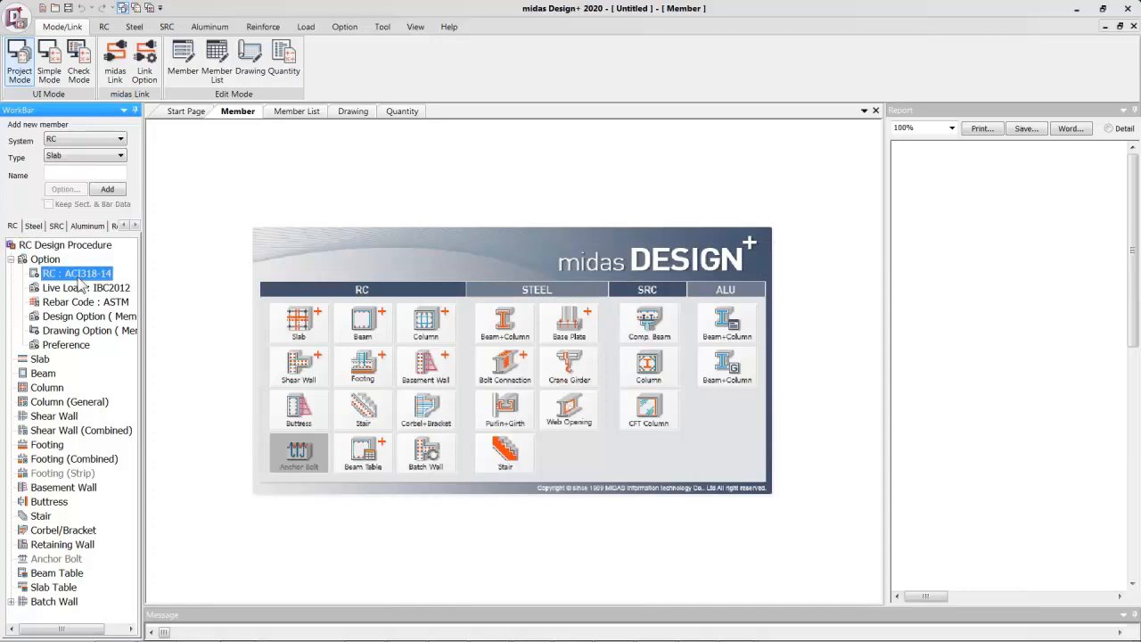
double_click(80, 278)
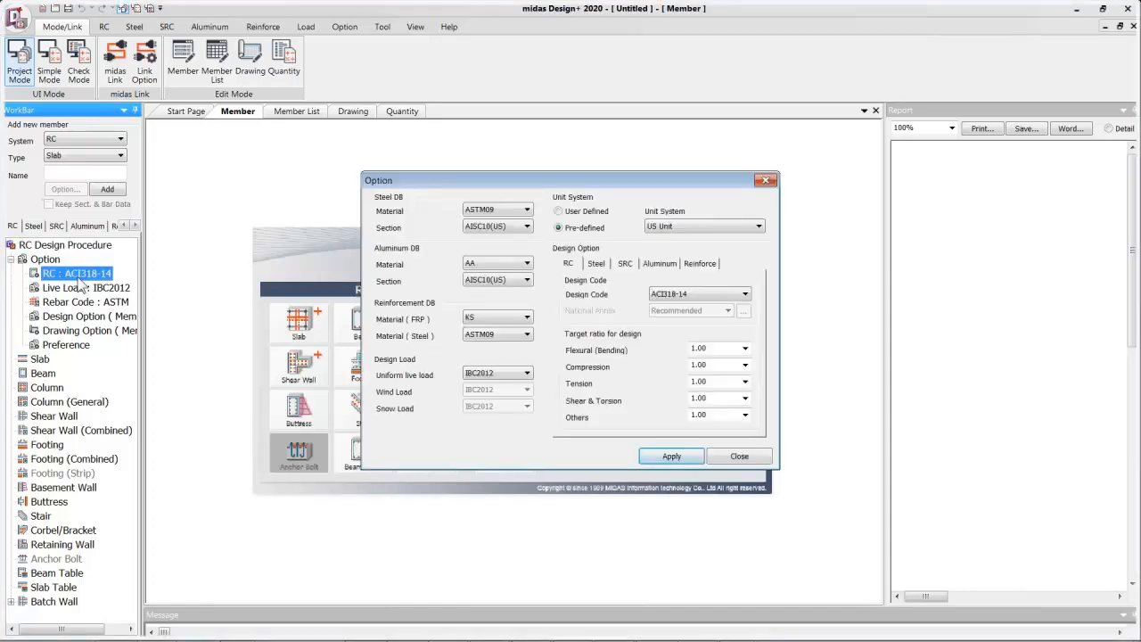
left_click(675, 302)
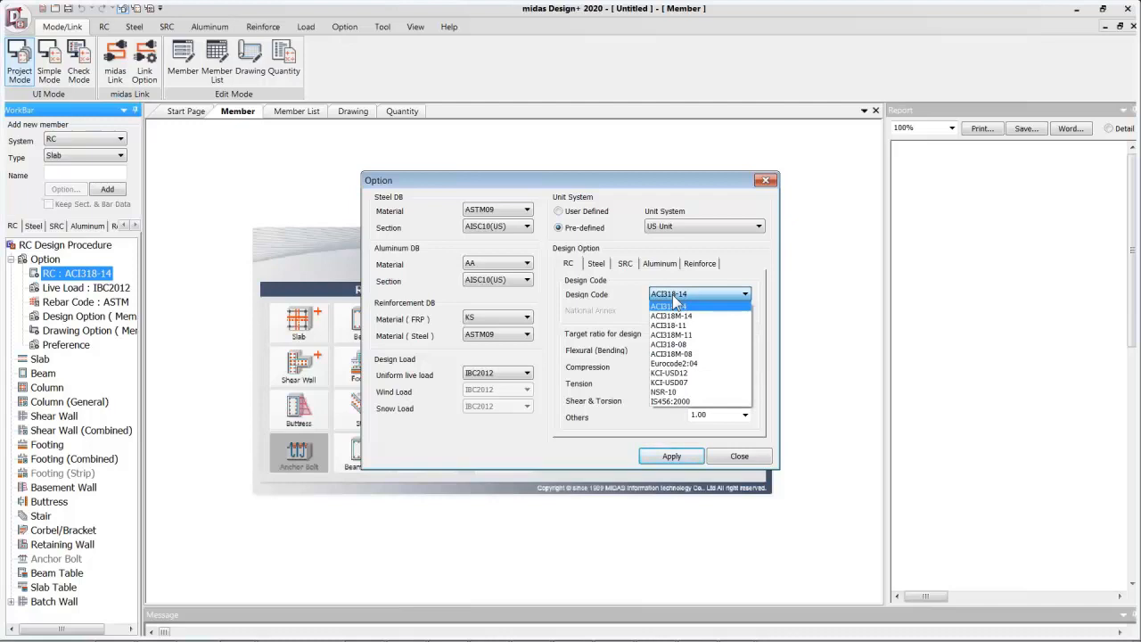
left_click(680, 318)
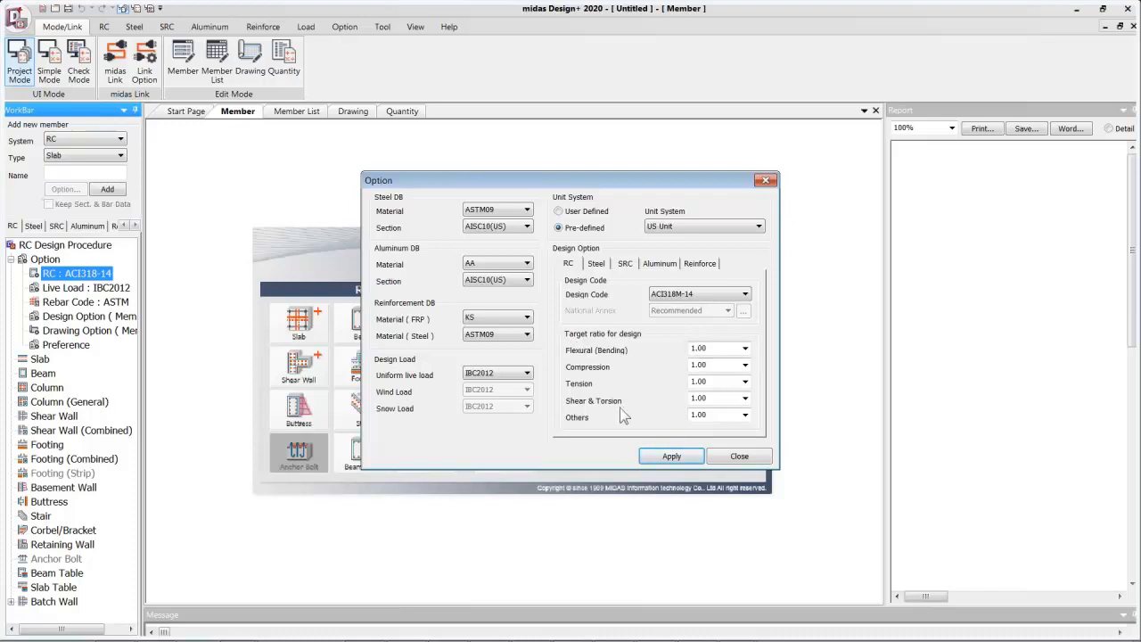
left_click(682, 457)
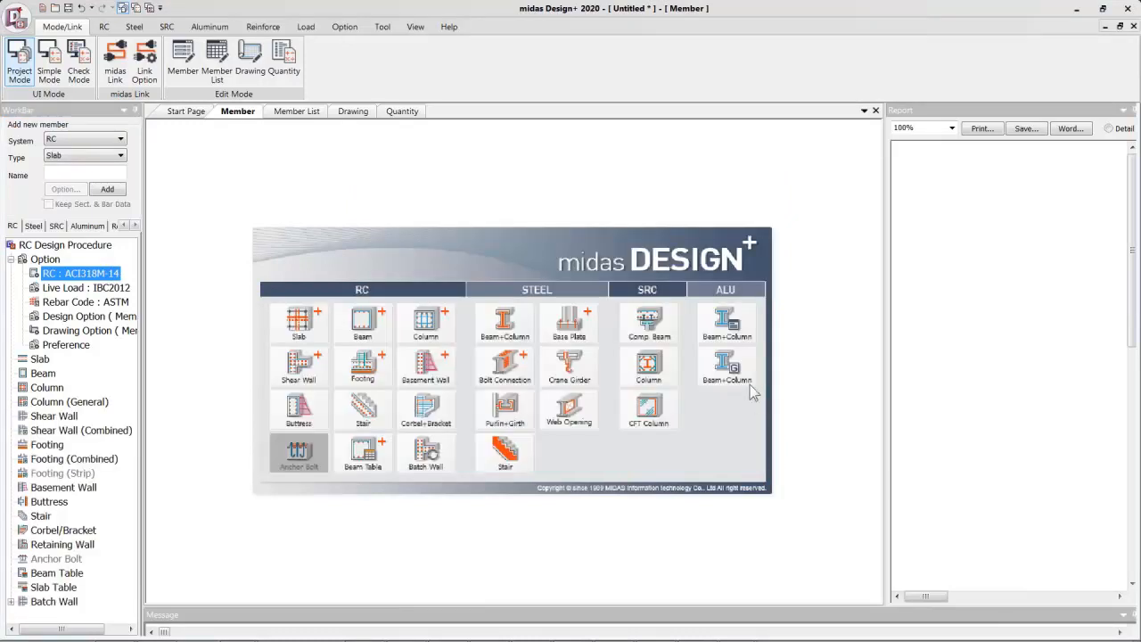
Set the rebar code to BS/EN and apply the rebar options
left_click(62, 302)
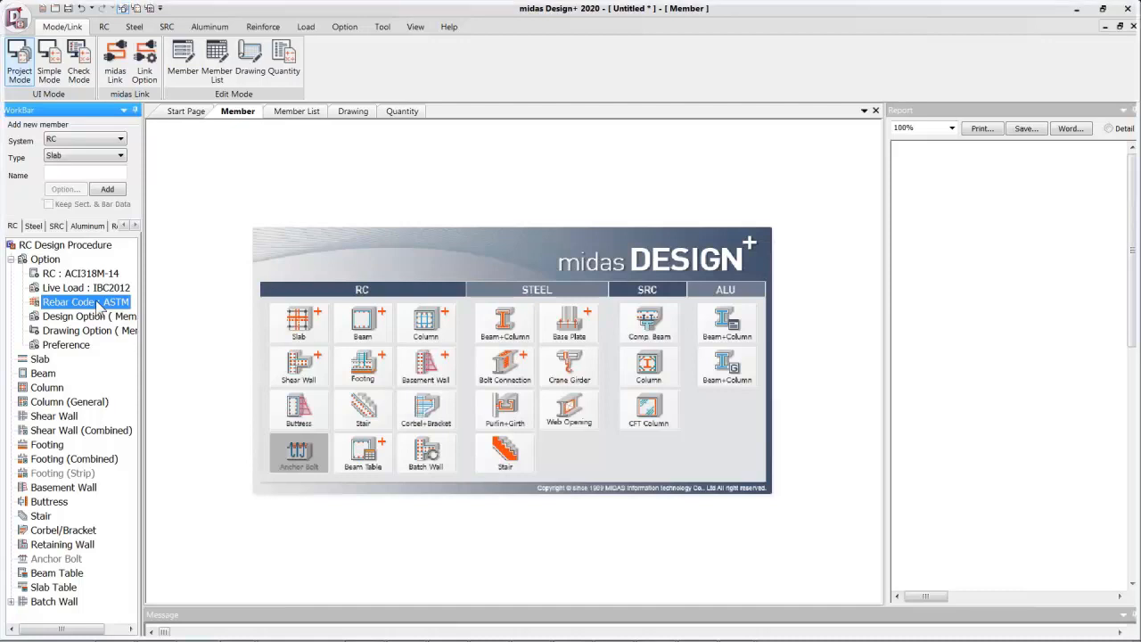
double_click(99, 305)
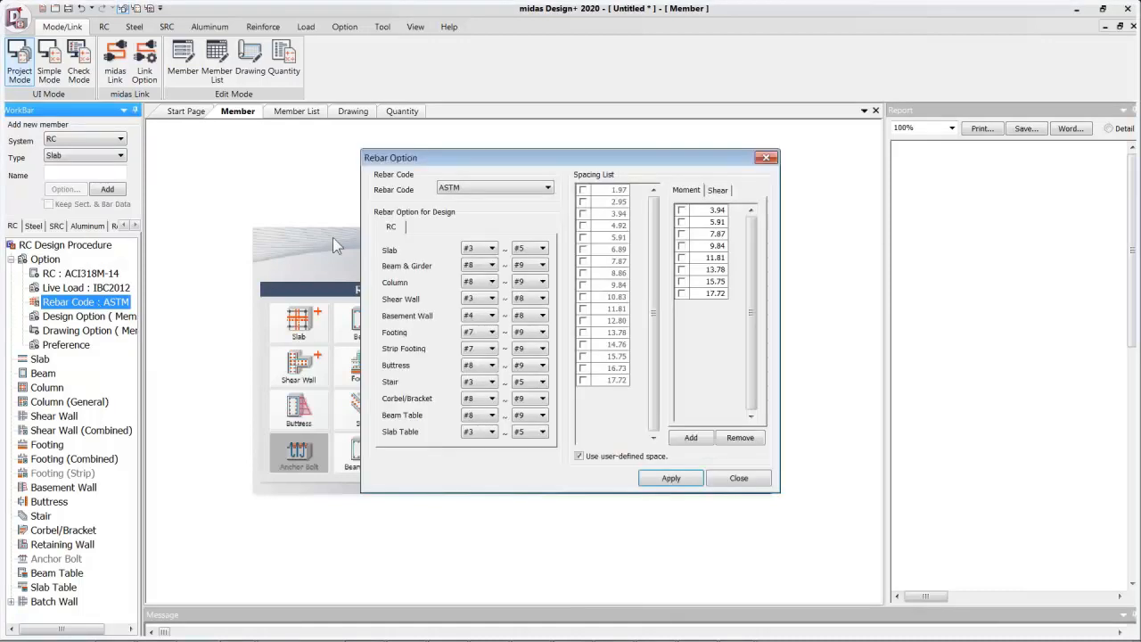
left_click(466, 189)
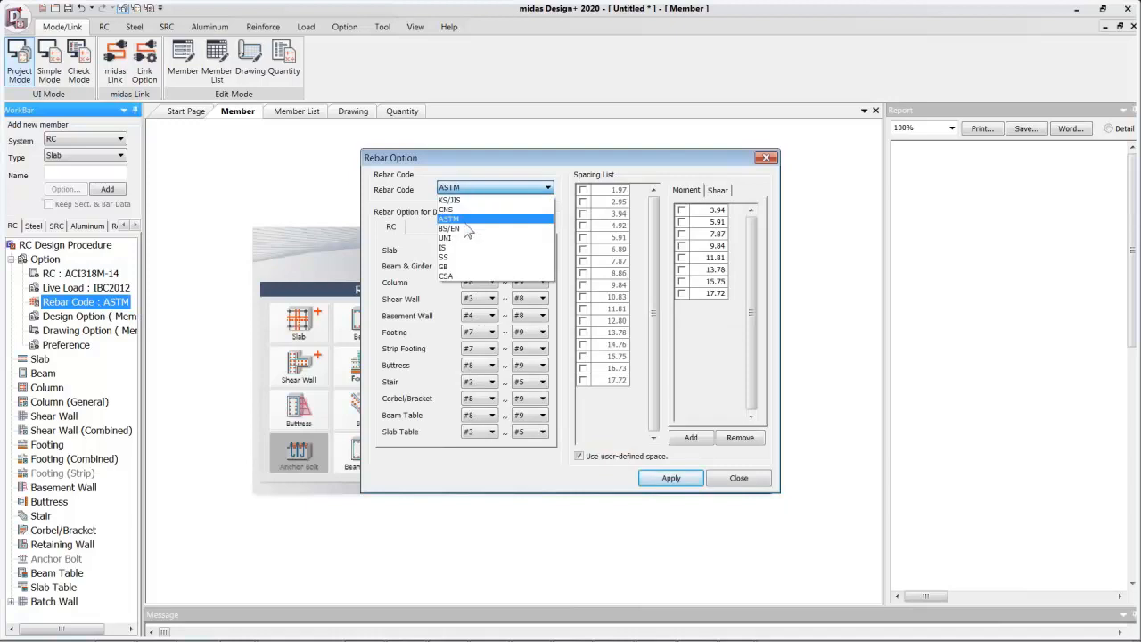
left_click(470, 229)
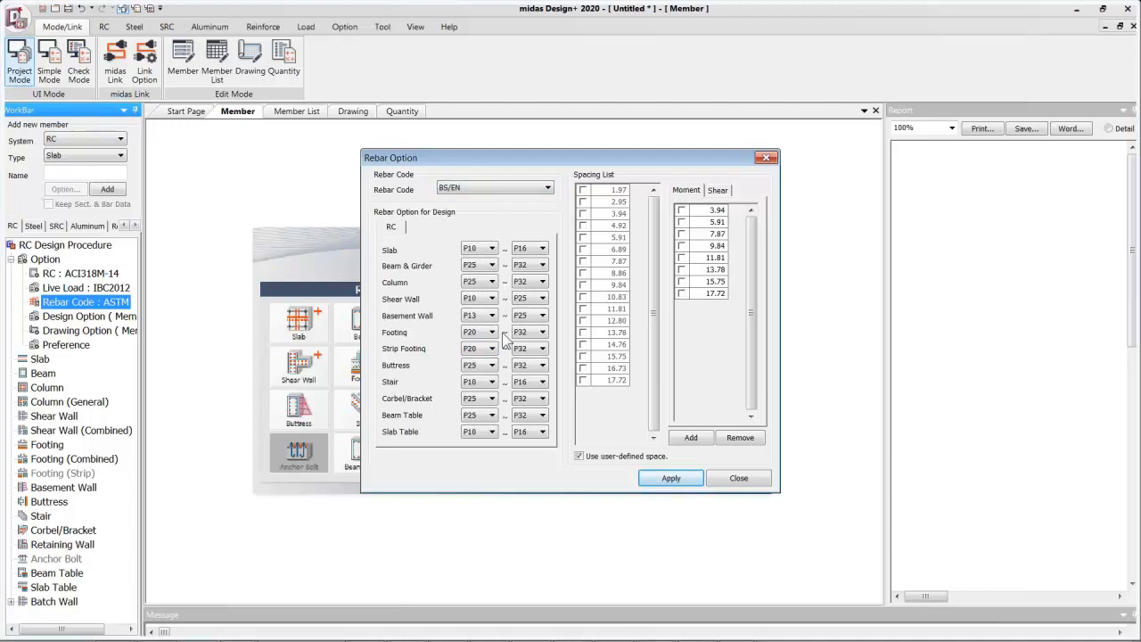
left_click(684, 480)
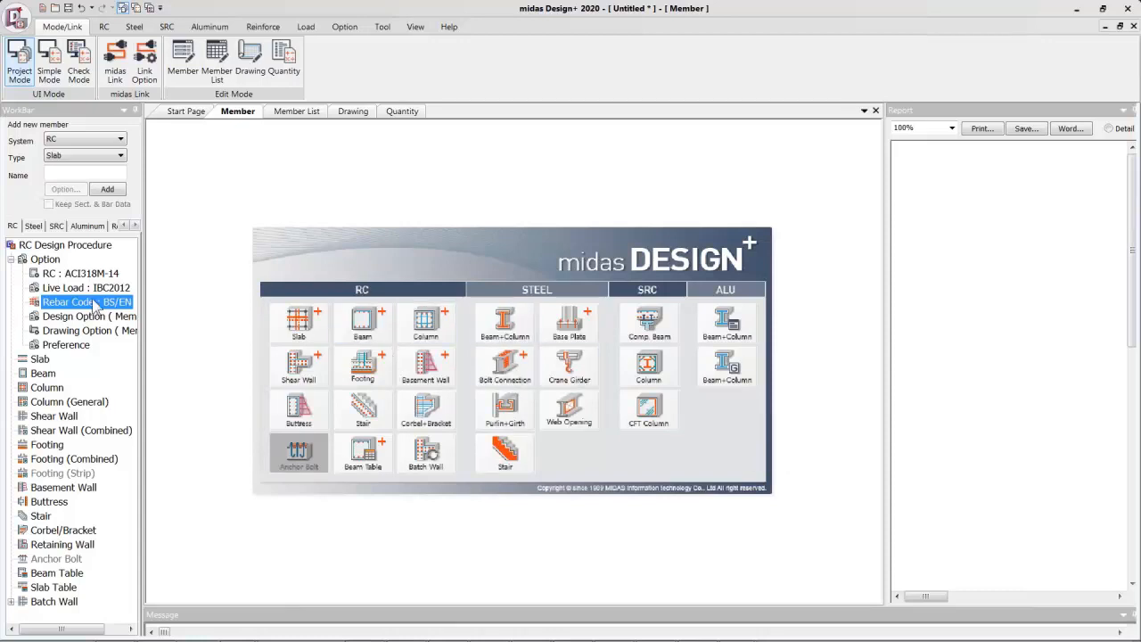
Widen the WorkBar so its option names are fully readable, and open the member design options
left_click(64, 319)
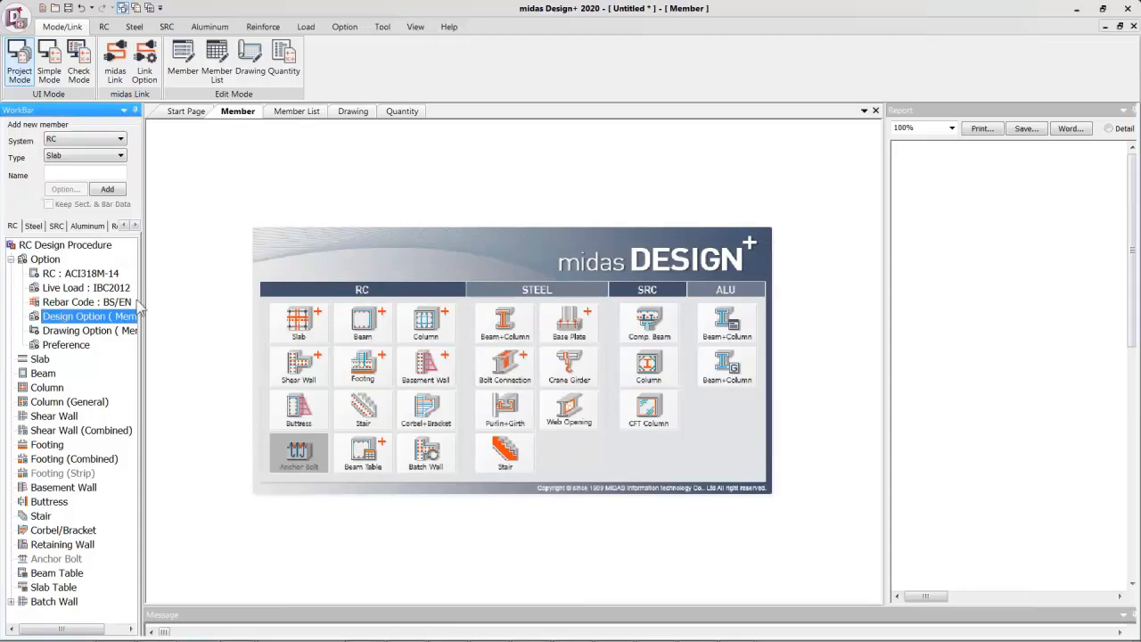
left_click_drag(142, 307, 205, 323)
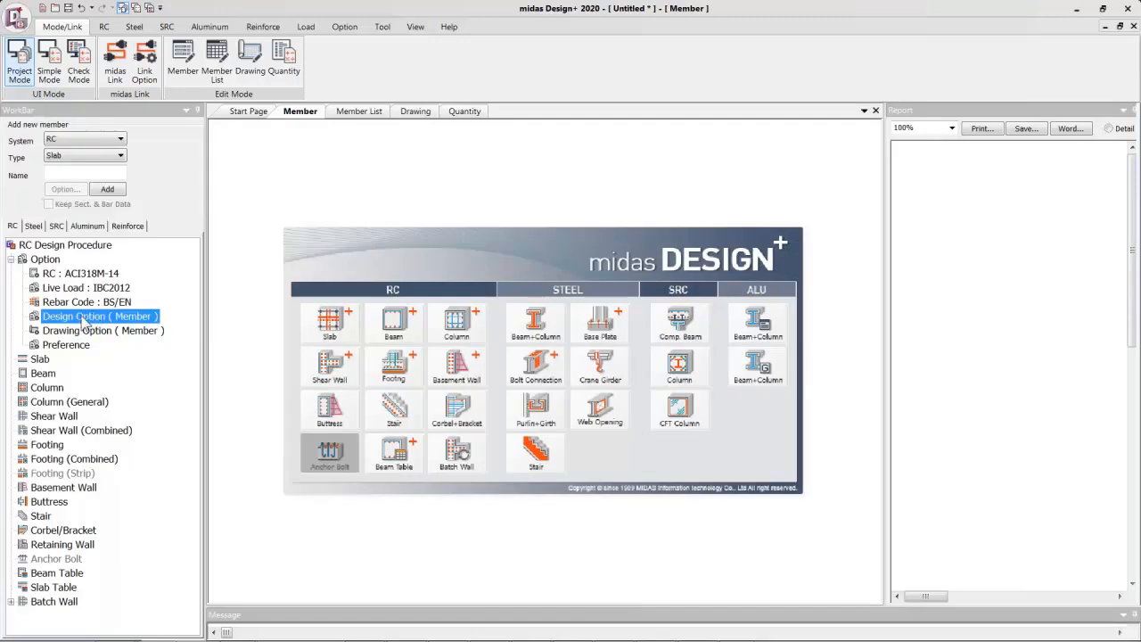
left_click(82, 319)
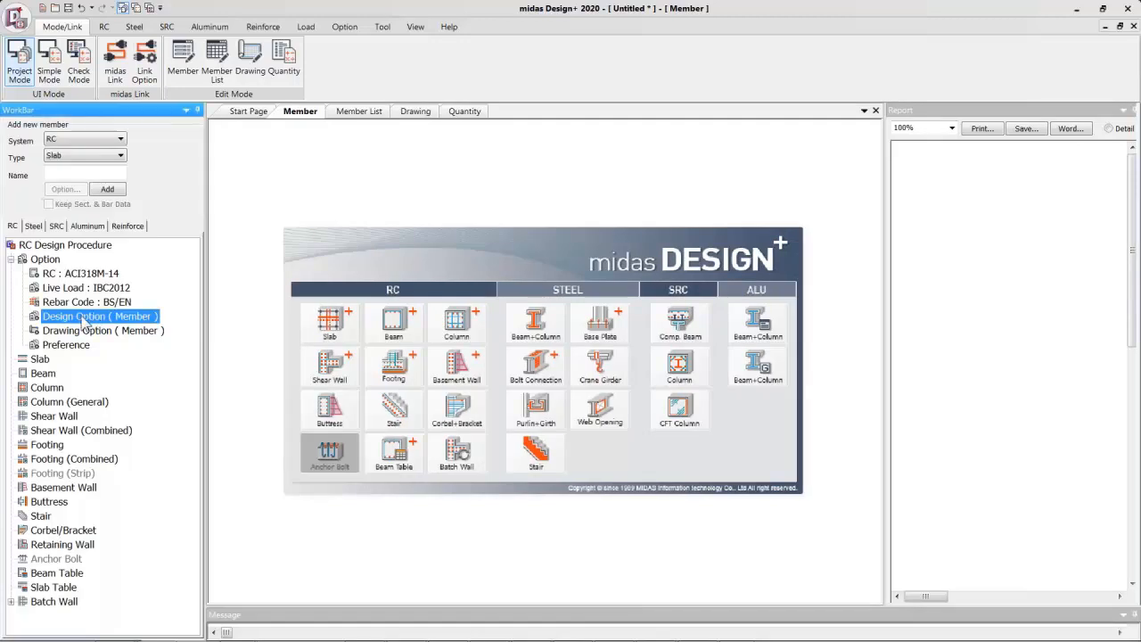
double_click(82, 319)
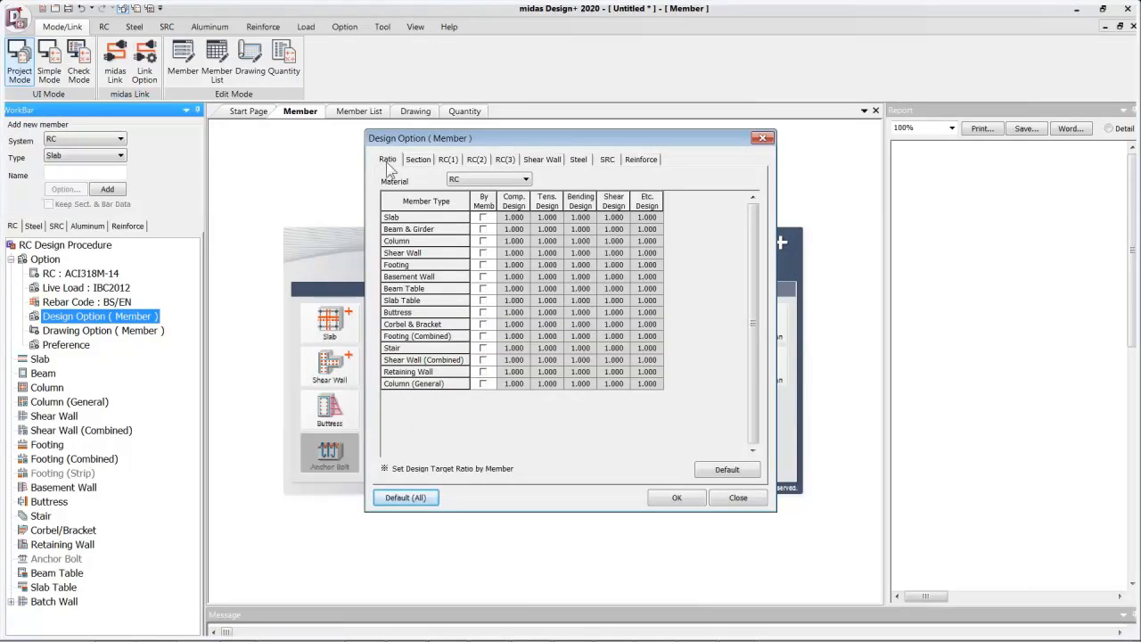
Try setting the design target ratios by member for RC slabs
left_click(487, 181)
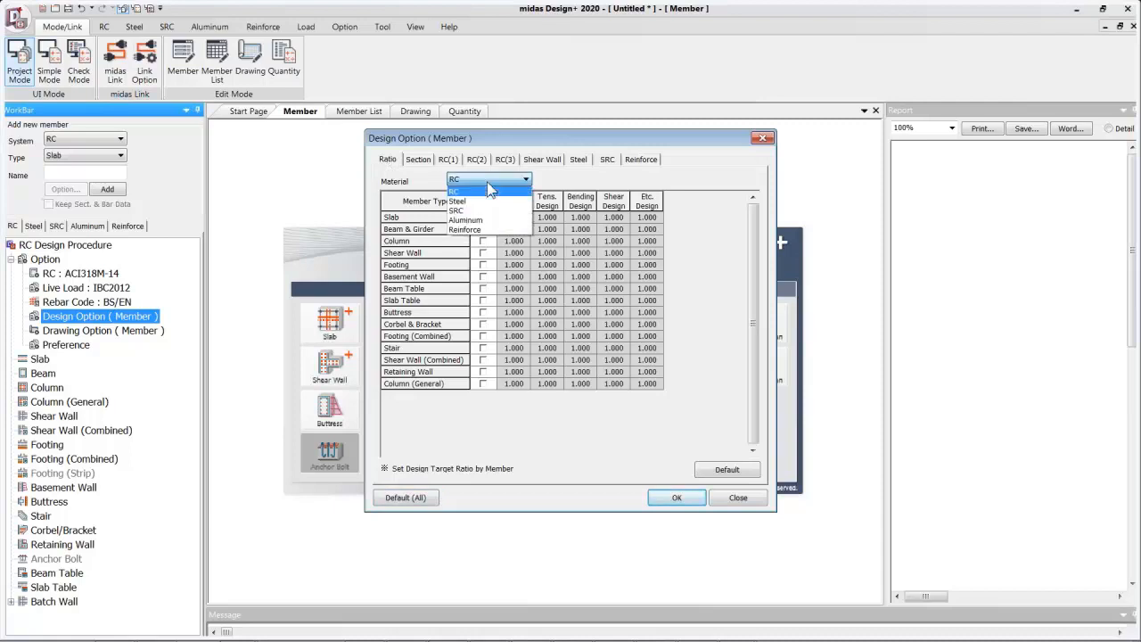
left_click(489, 191)
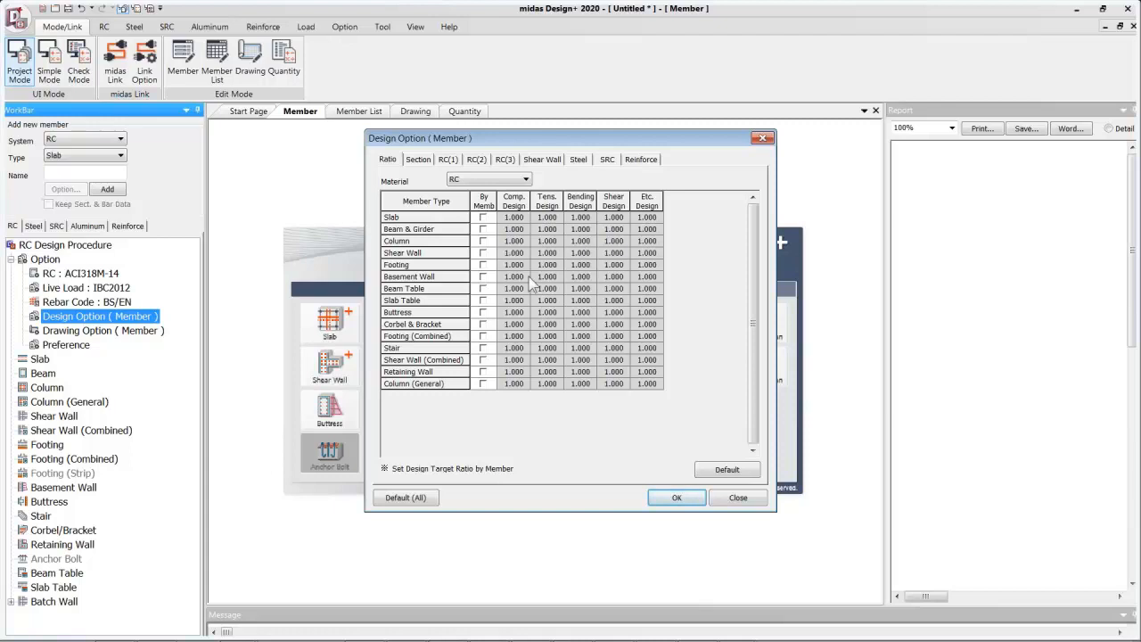
left_click(482, 217)
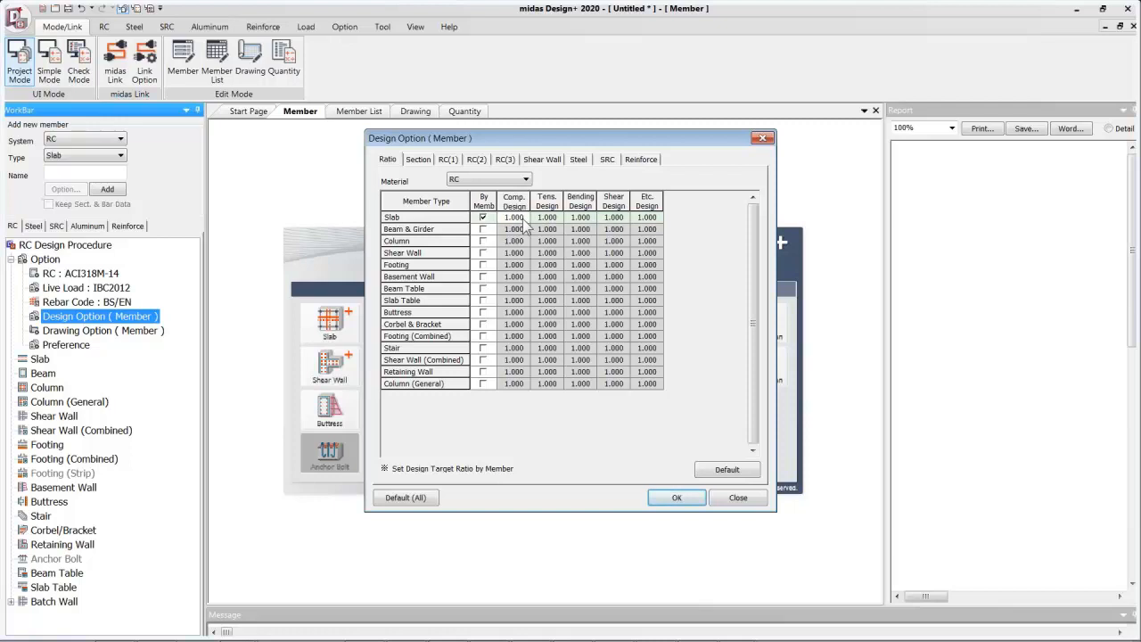
left_click(483, 218)
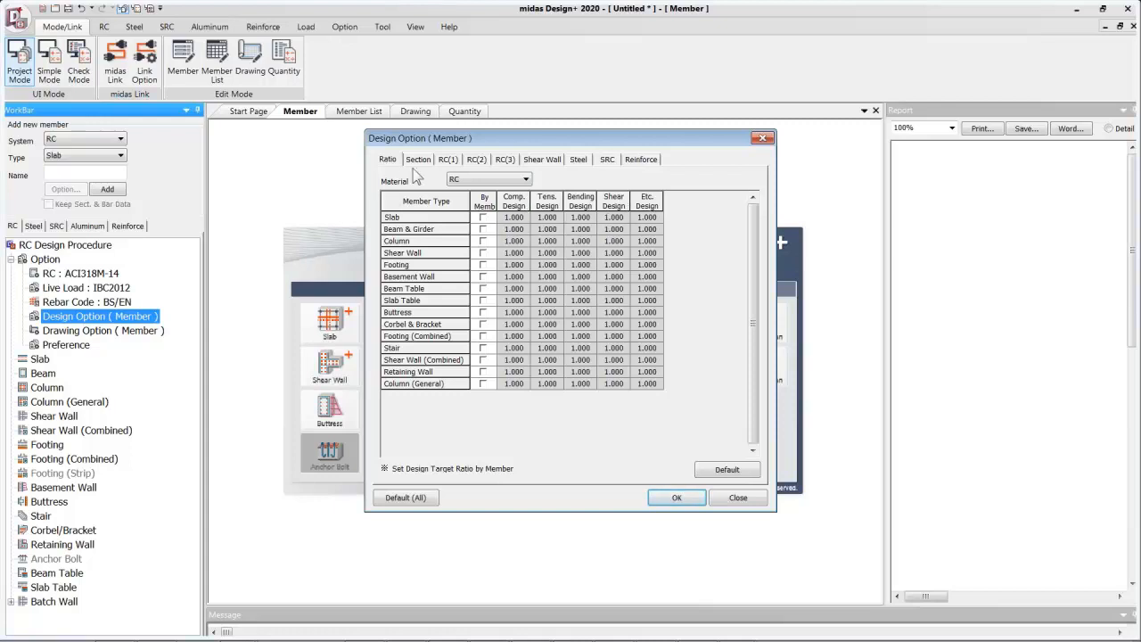
Examine the target ratio tables for the Steel, SRC, Aluminum and Reinforce materials, and return to RC
left_click(464, 181)
left_click(459, 194)
left_click(461, 182)
left_click(457, 204)
left_click(461, 182)
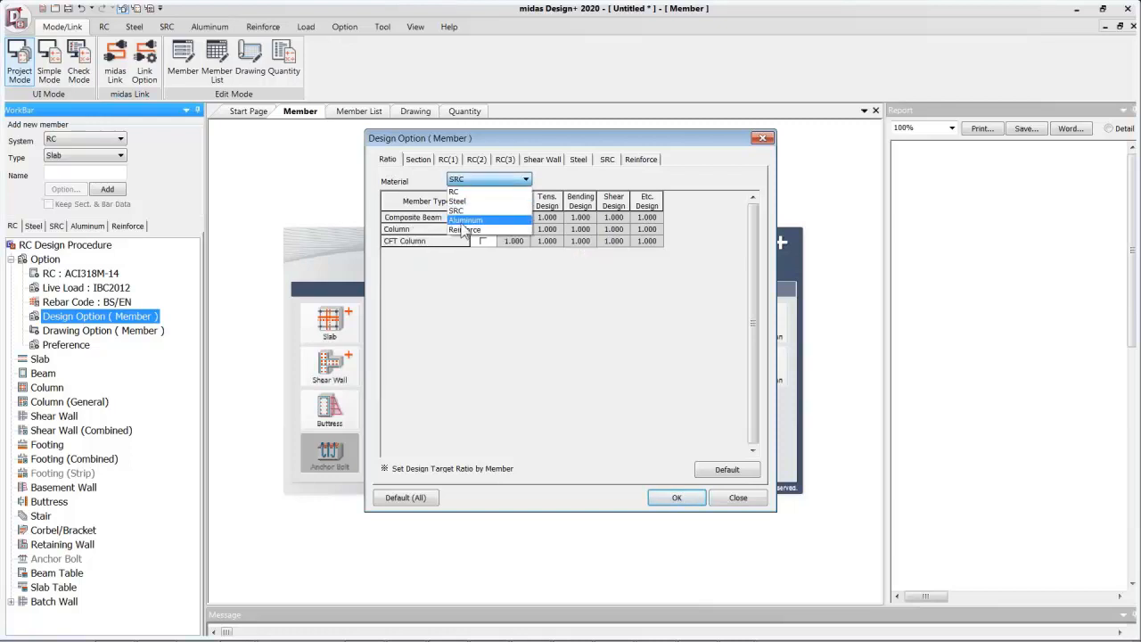
left_click(466, 213)
left_click(472, 182)
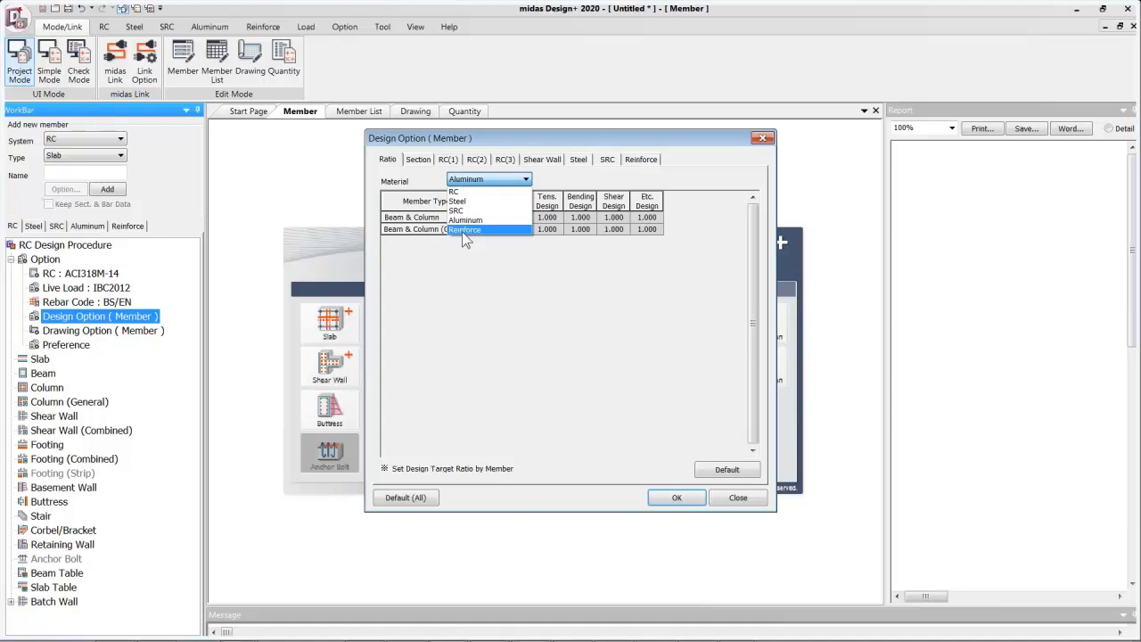
left_click(465, 230)
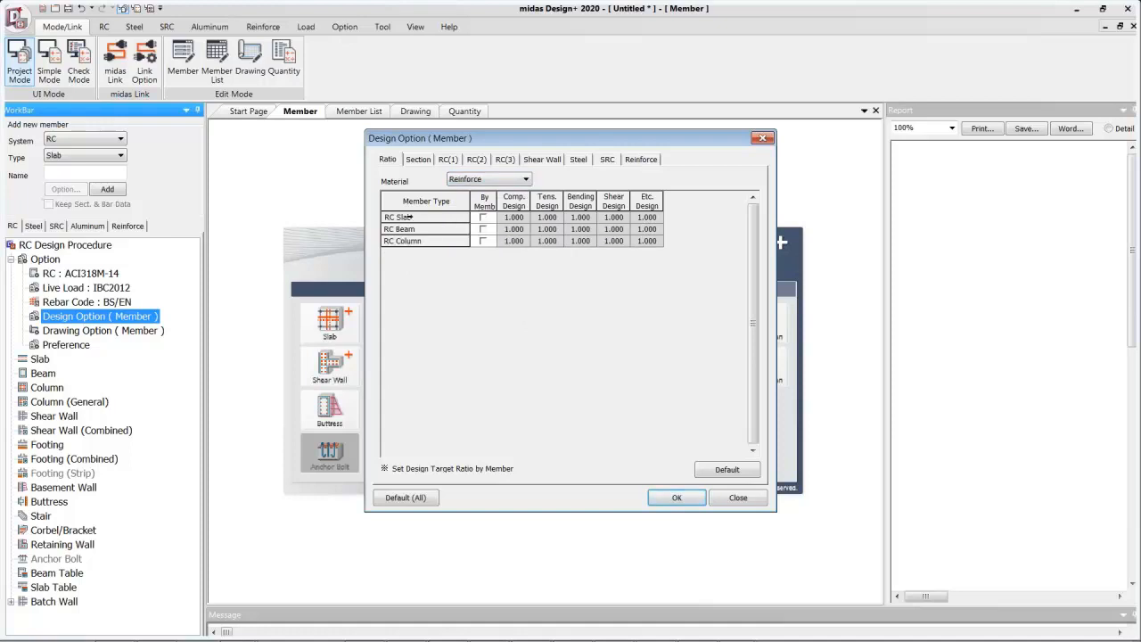
left_click(473, 182)
scroll(471, 192, "up", 1)
left_click(471, 190)
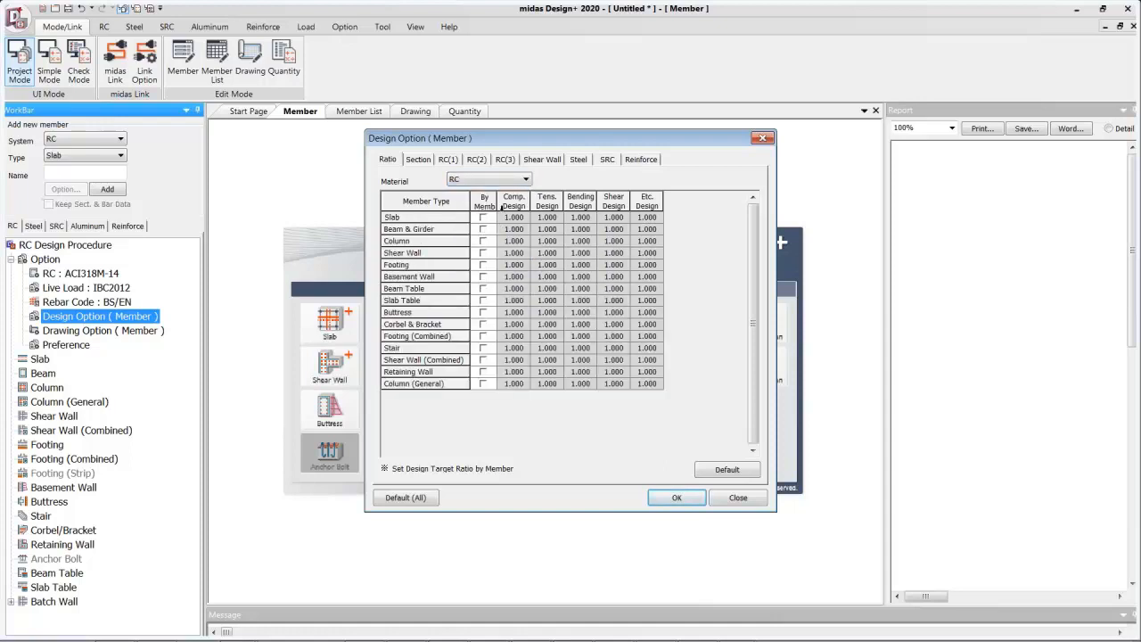
Review the section increments for RC and Reinforce members in the member design options
left_click(426, 163)
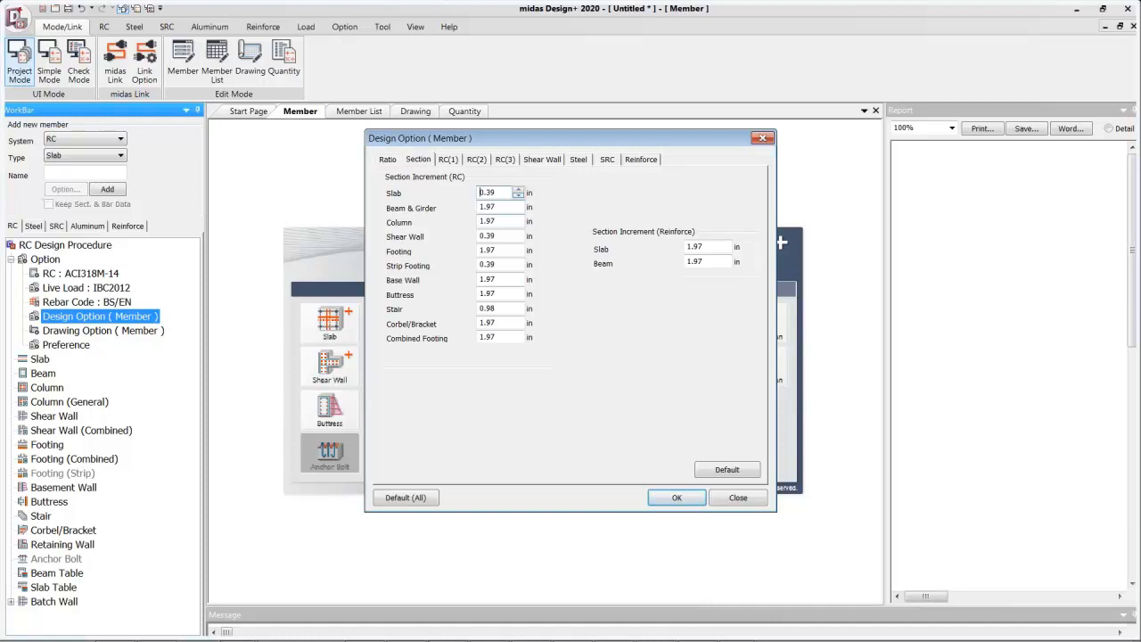
double_click(483, 194)
double_click(499, 208)
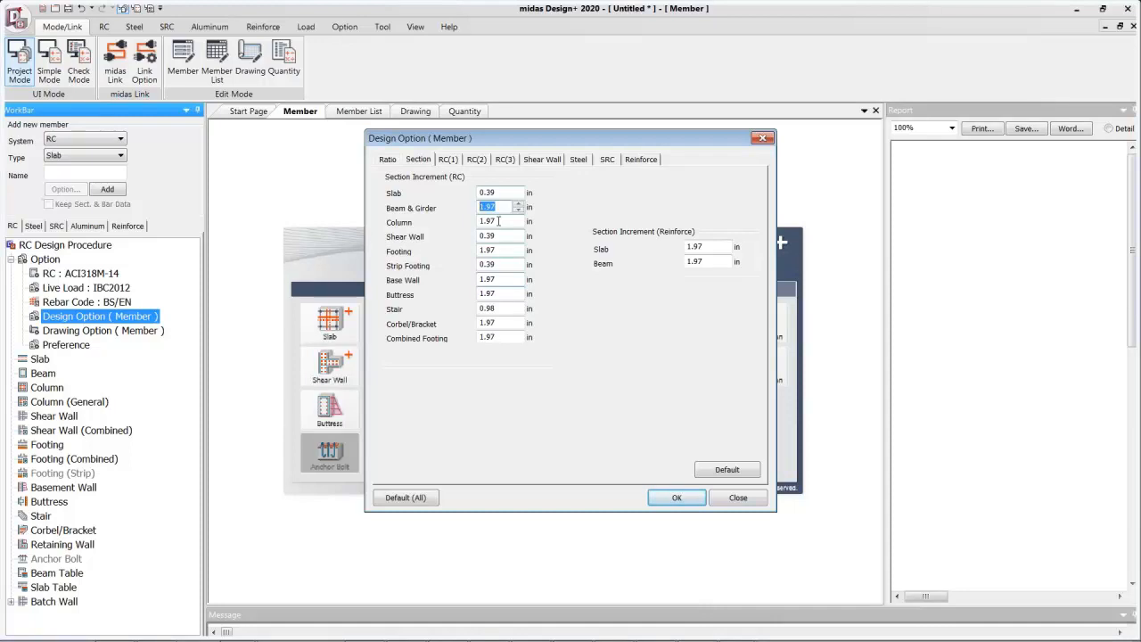
left_click(446, 160)
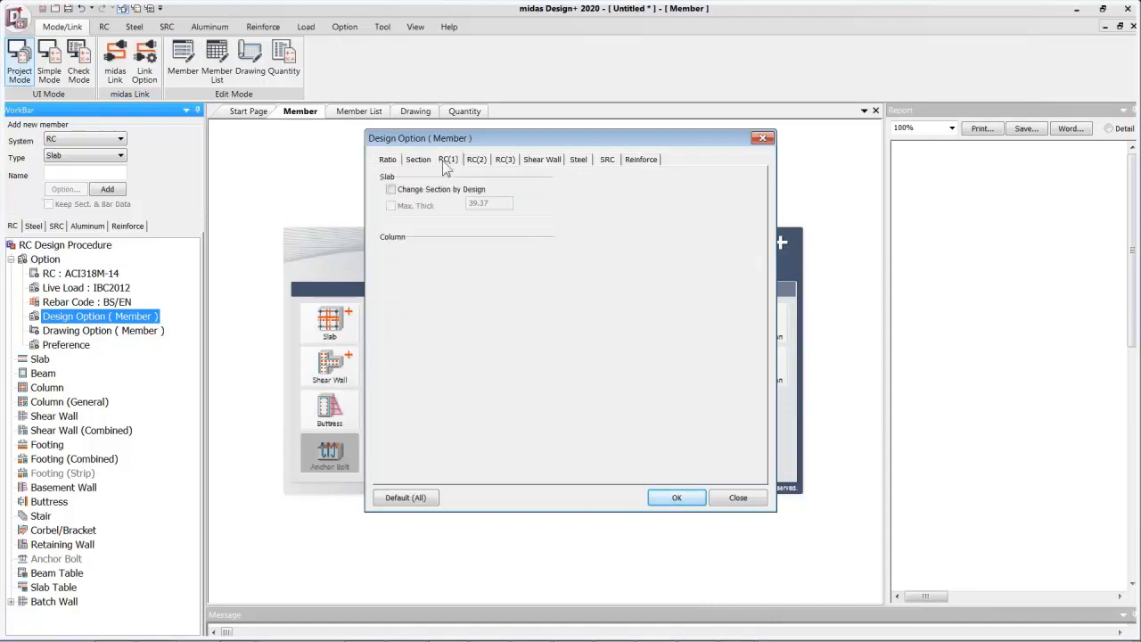
left_click(416, 160)
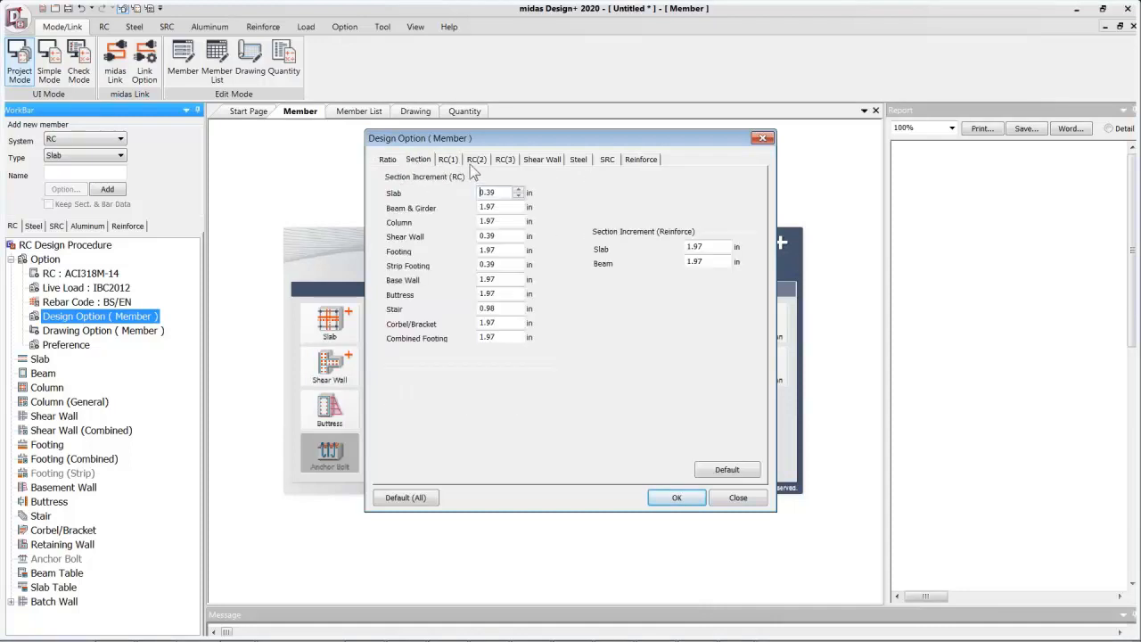
Review the RC, Steel and Reinforce limits for changing sections and sizes by design
left_click(448, 160)
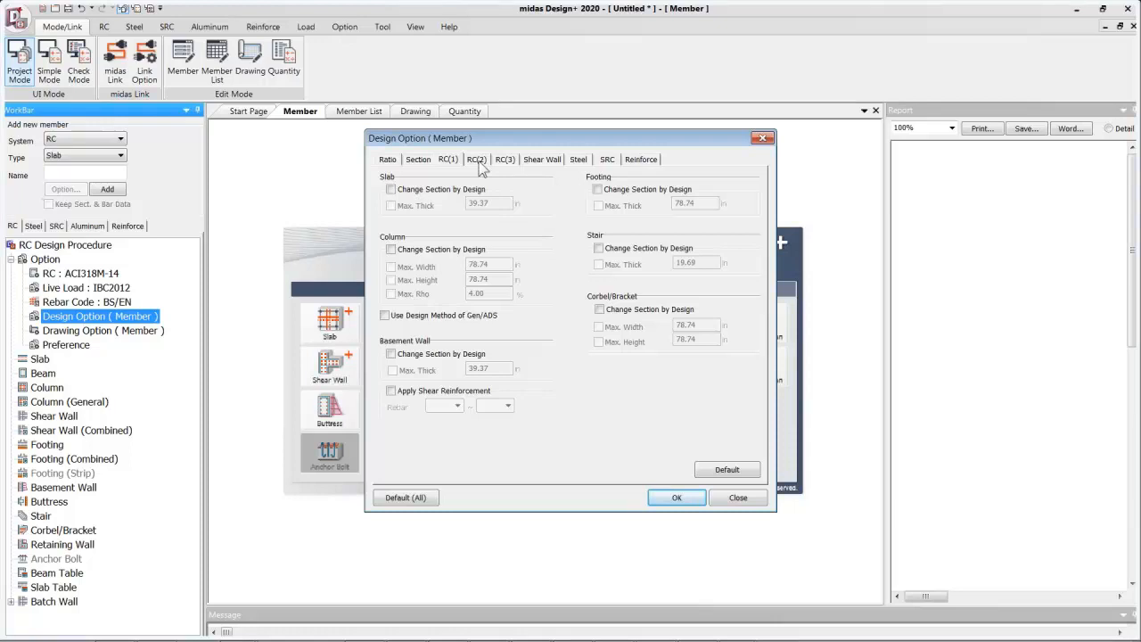
left_click(505, 161)
left_click(578, 159)
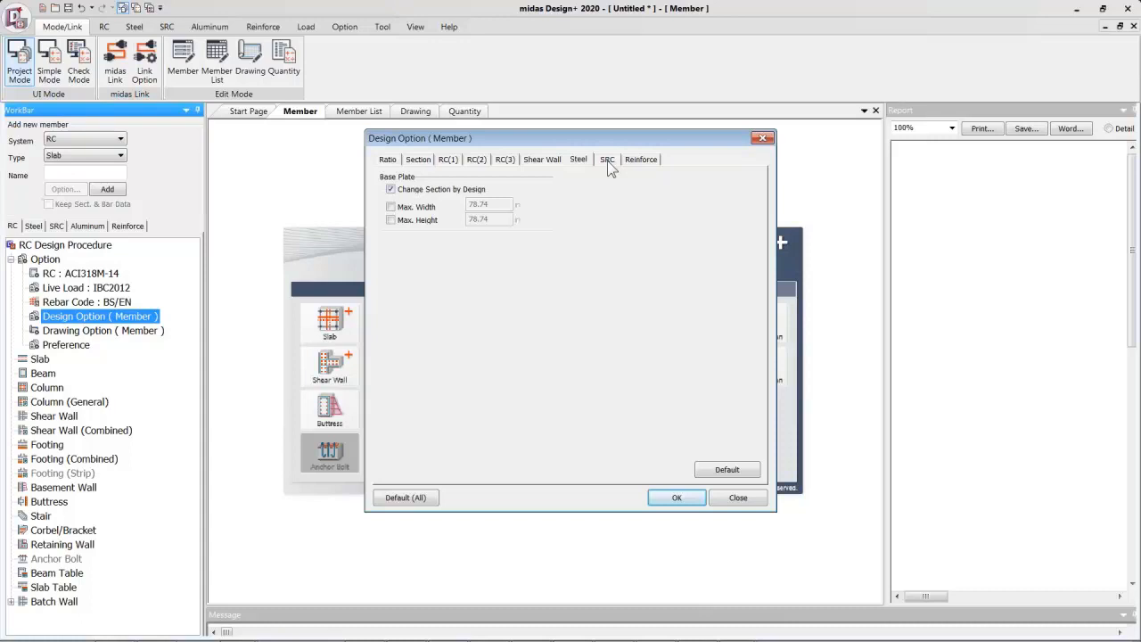
left_click(412, 160)
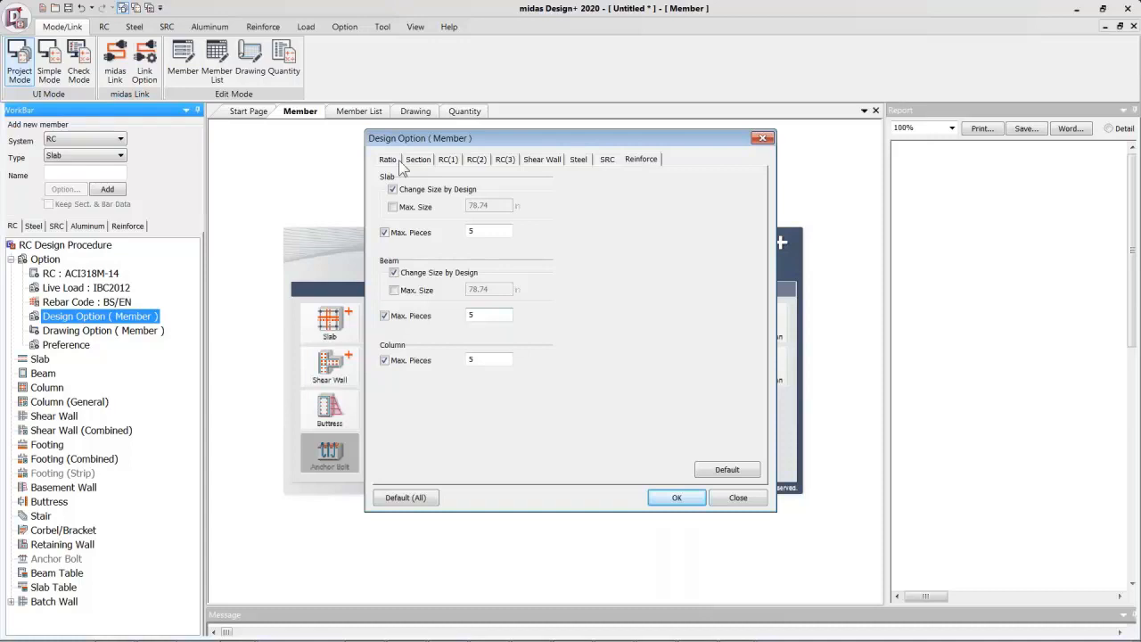
Review the member drawing options and open the preferences
left_click(74, 331)
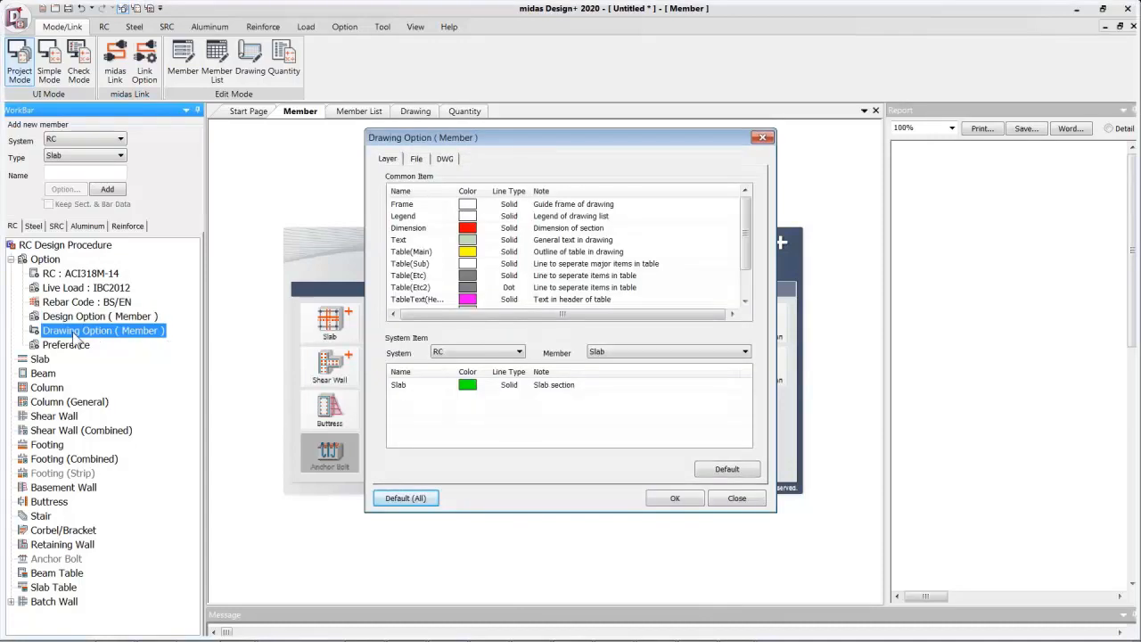
left_click(65, 345)
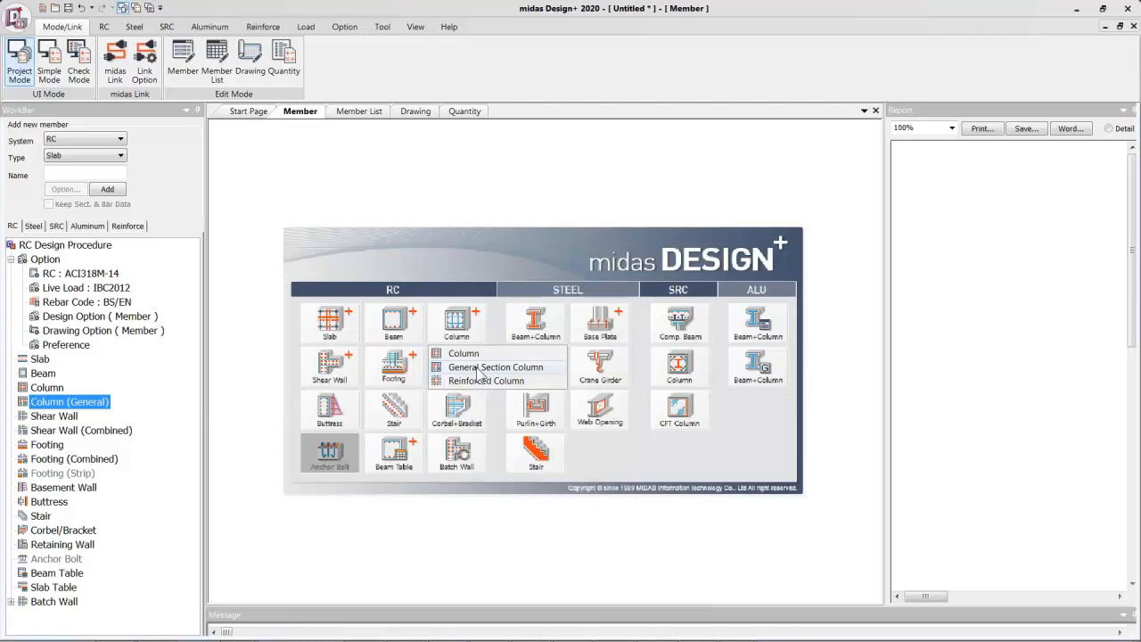
Add an RC general section column member and choose CAD Files as the section import source
left_click(479, 367)
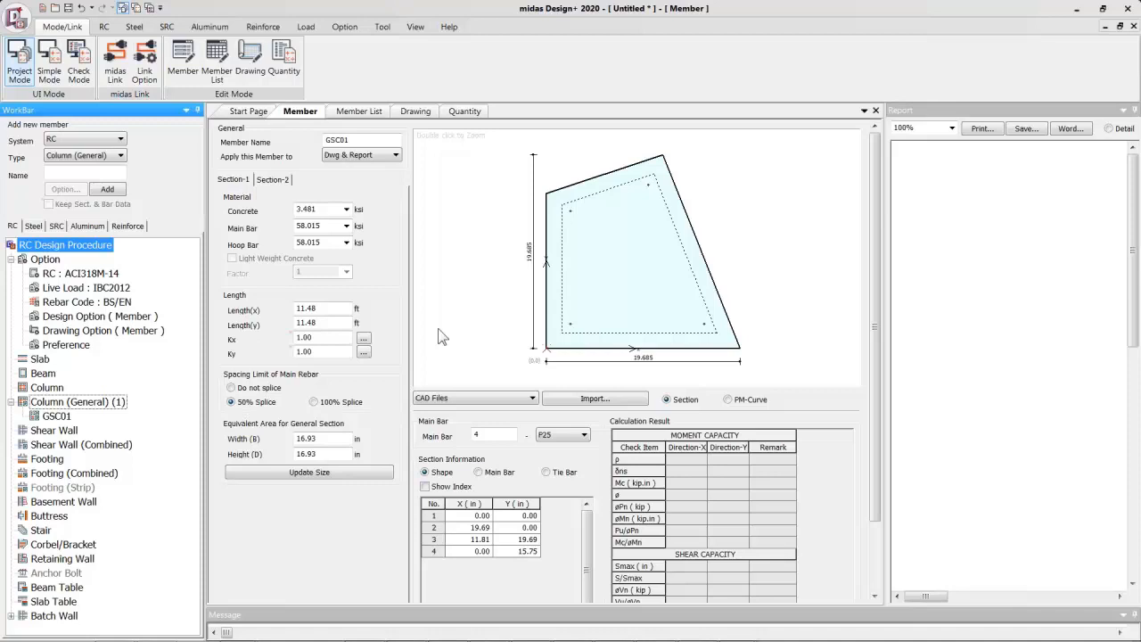
left_click(462, 400)
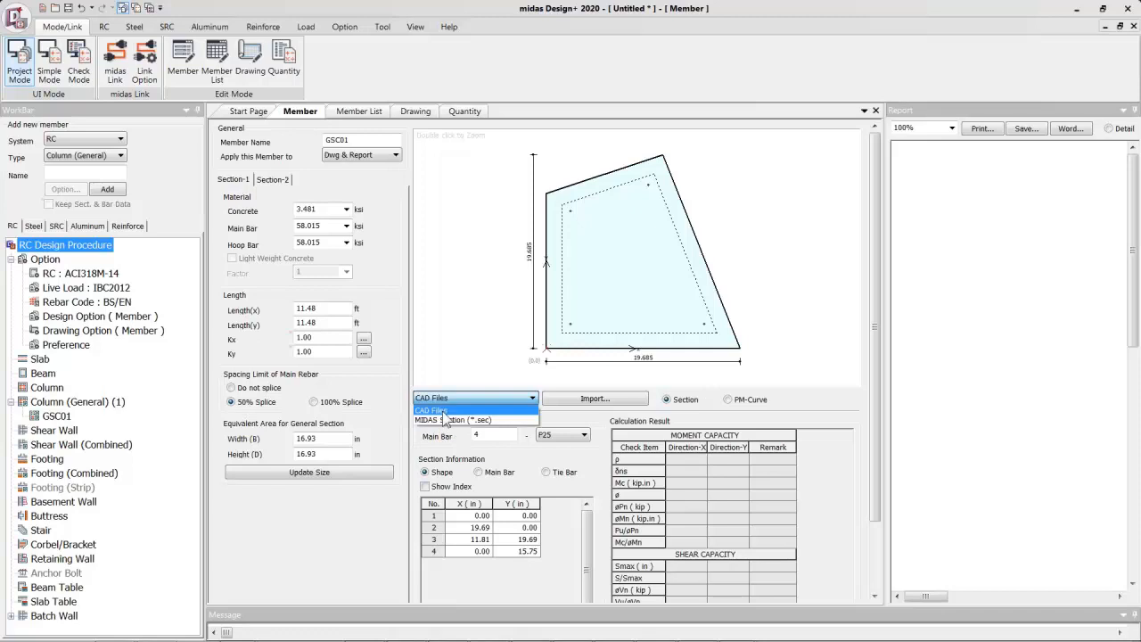
left_click(448, 408)
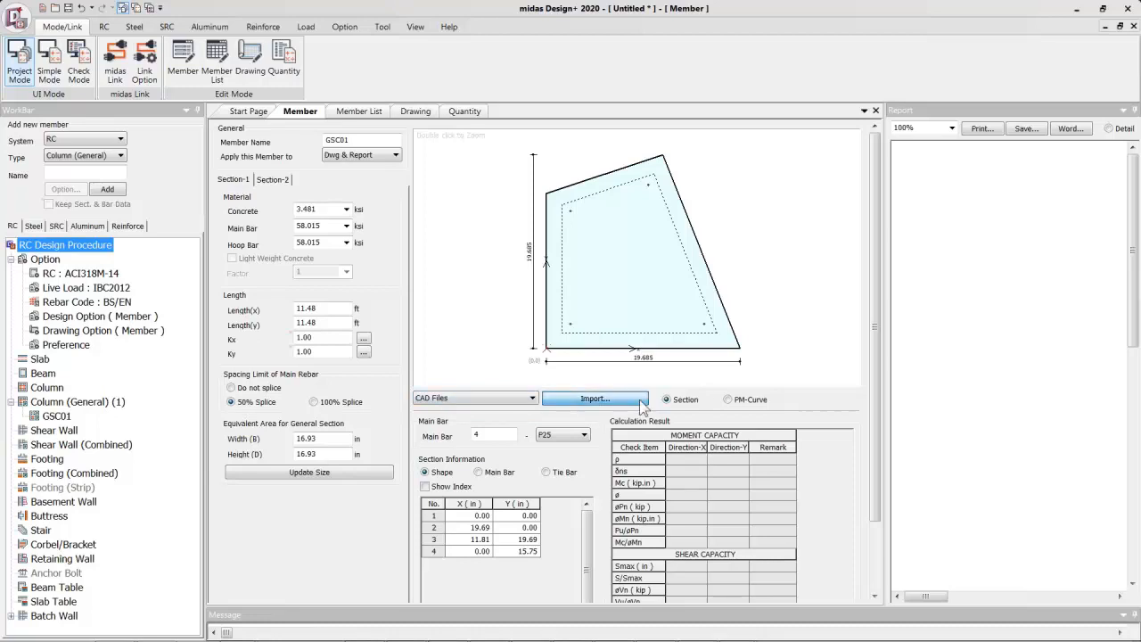
Show the status bar and switch the unit system to SI Unit
left_click(416, 27)
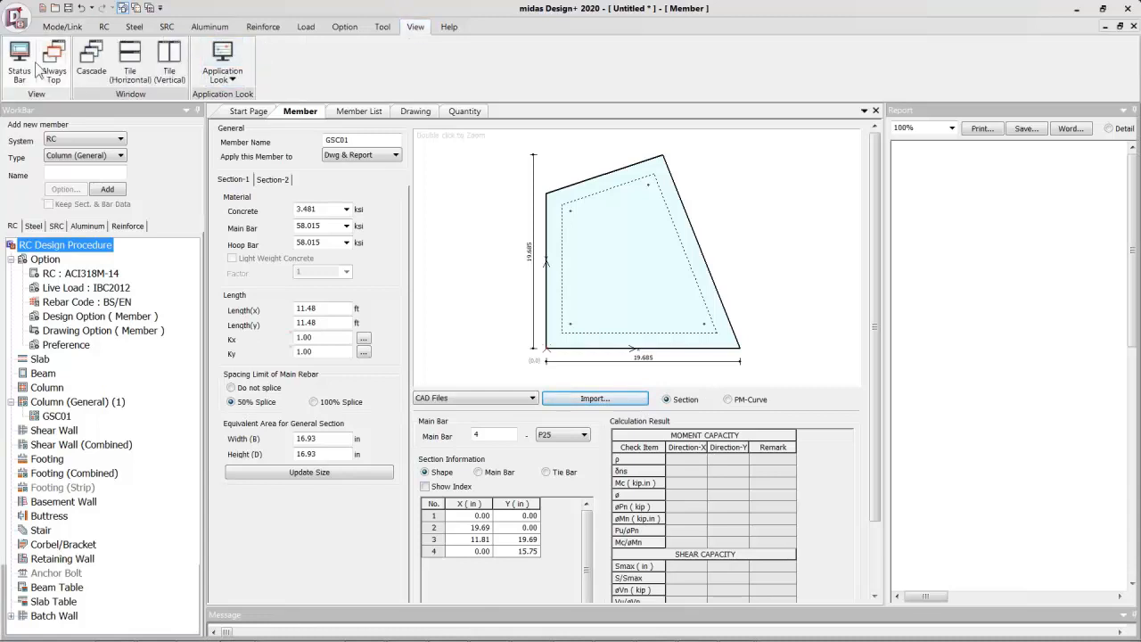
left_click(19, 73)
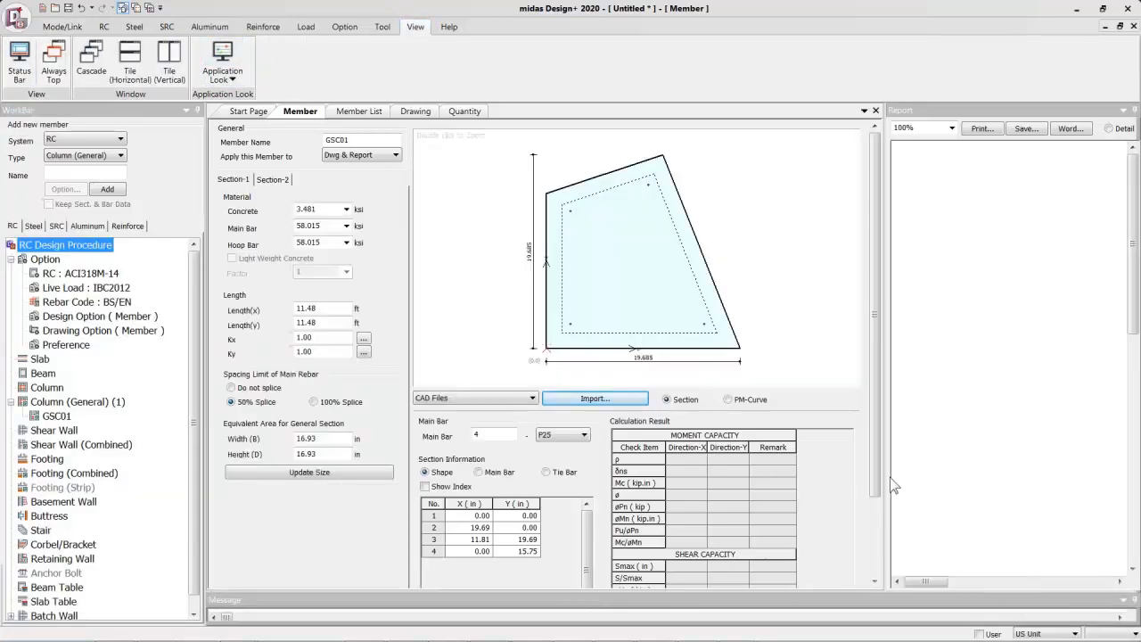
left_click(1034, 633)
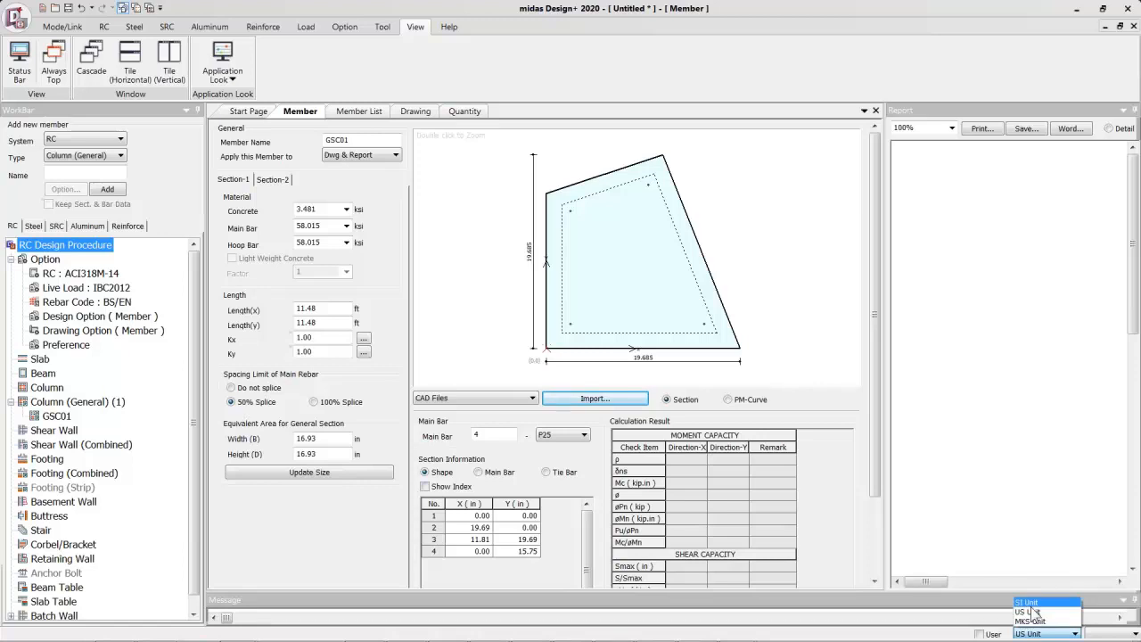
left_click(1031, 605)
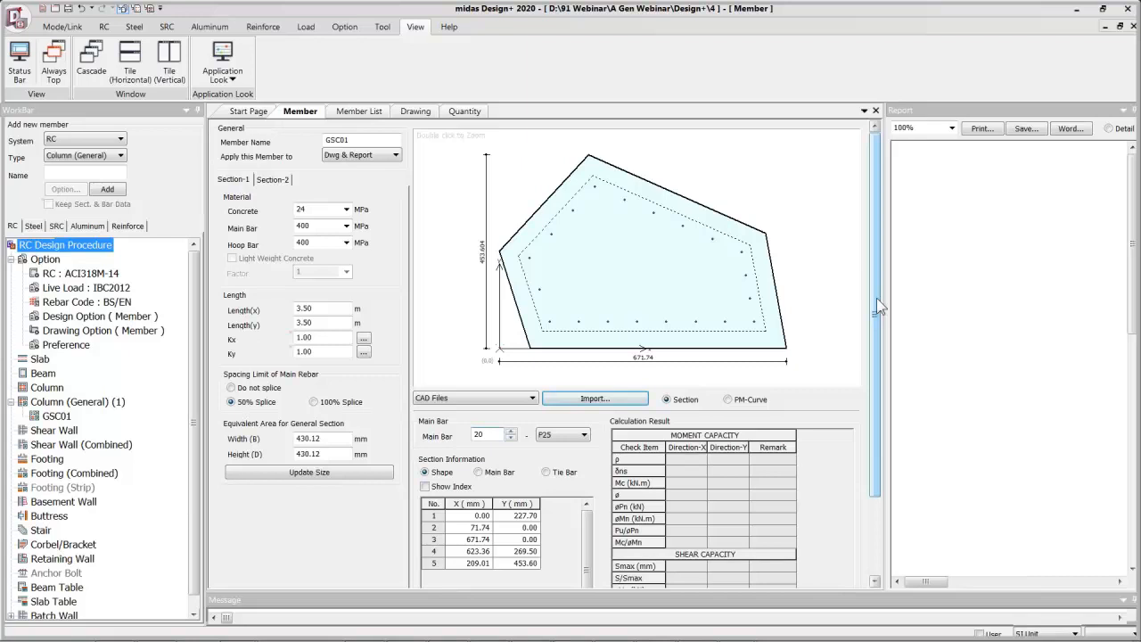
Review the K-factor options for Kx and the cover, hoop bar and tie bar settings in Section-2
scroll(879, 306, "down", 3)
scroll(878, 306, "up", 3)
left_click(364, 340)
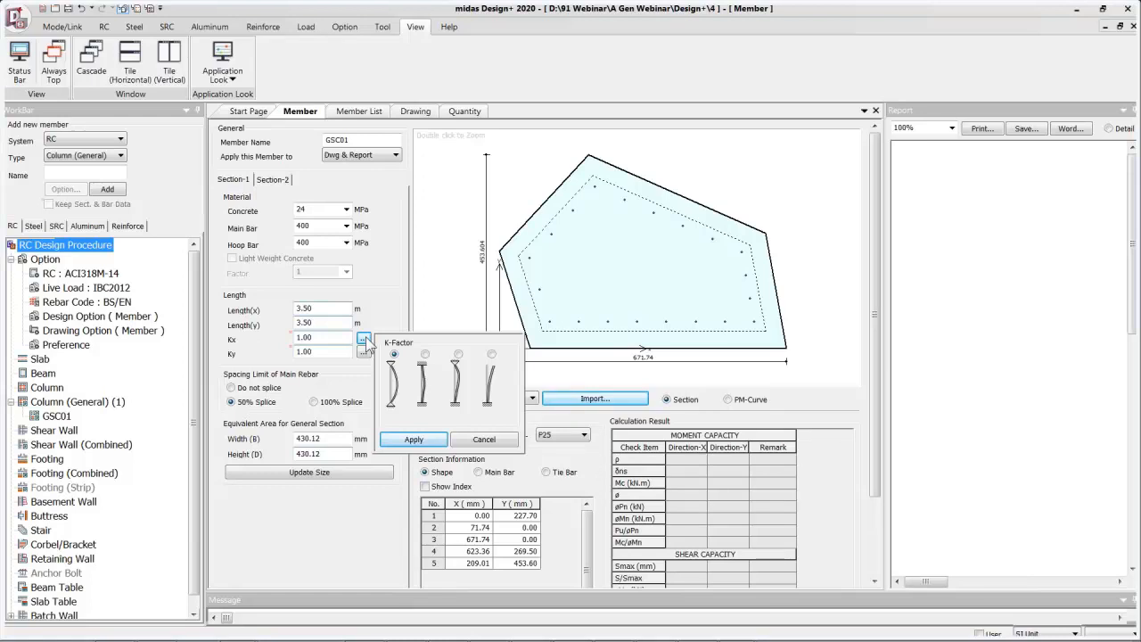
left_click(273, 179)
left_click(273, 179)
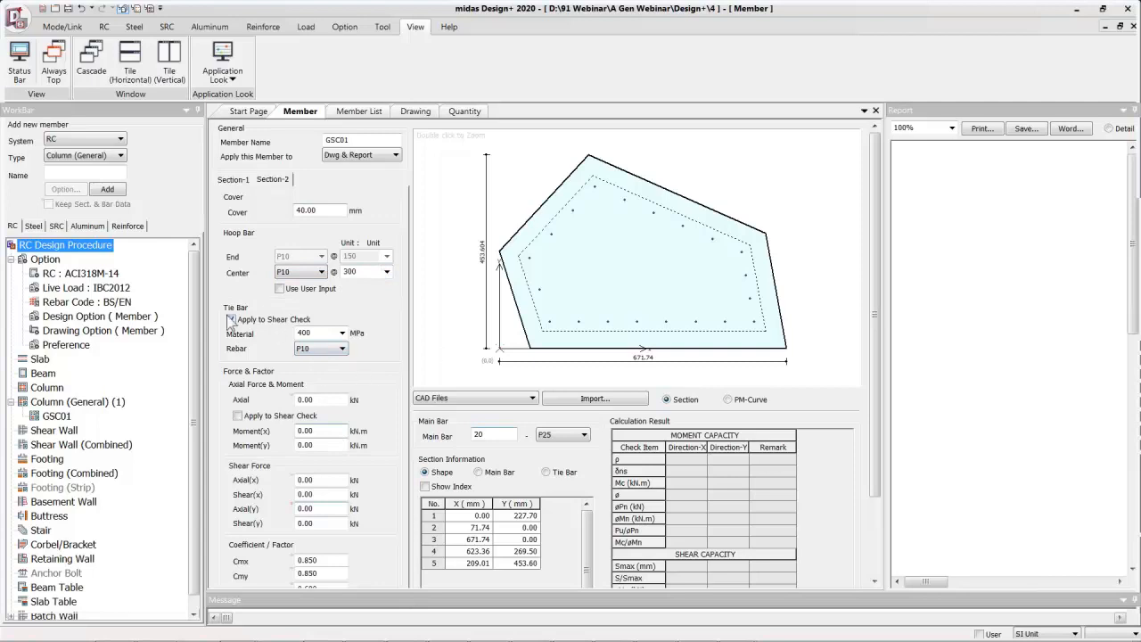
left_click(301, 349)
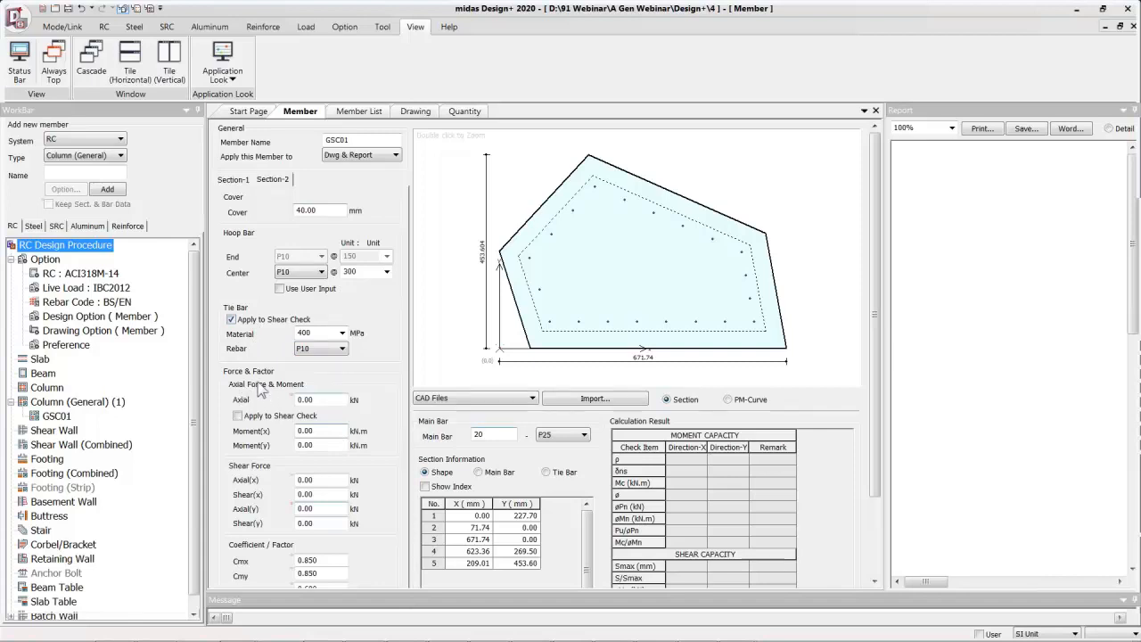
Set the column's axial force to 3656 kN and apply it to the shear check
left_click(345, 402)
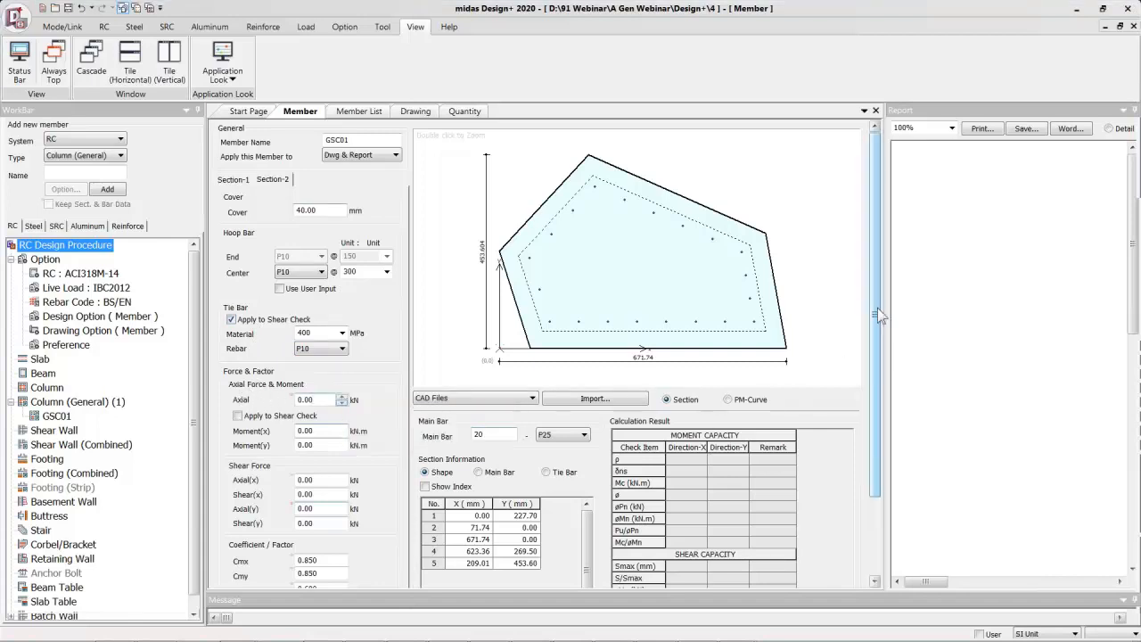
scroll(878, 318, "down", 4)
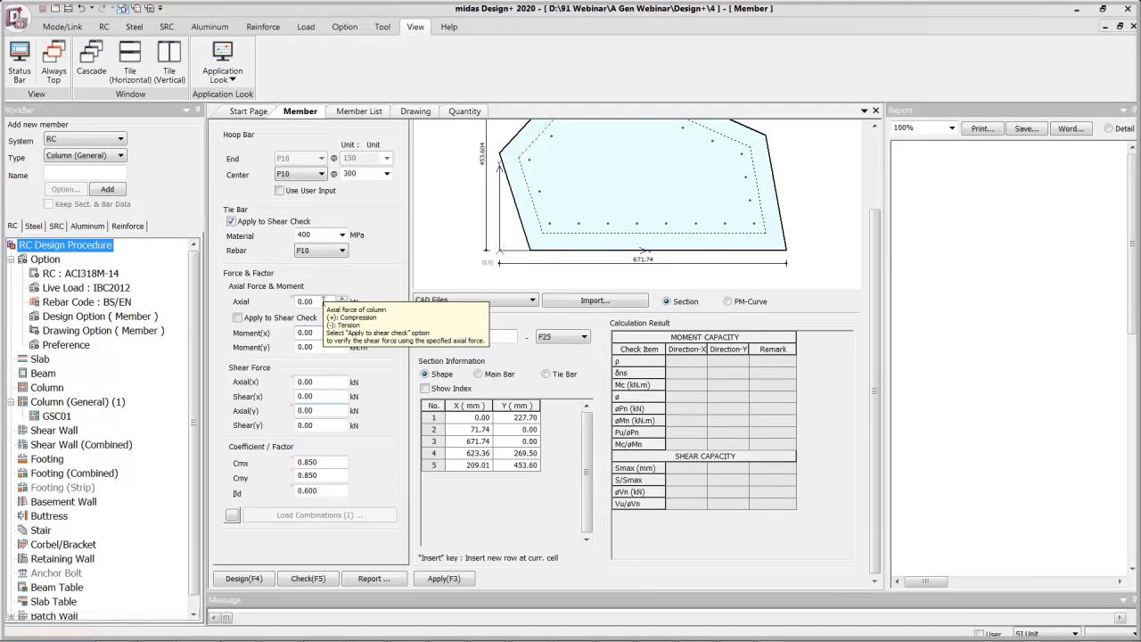
key("alt+Tab")
key("alt+Tab")
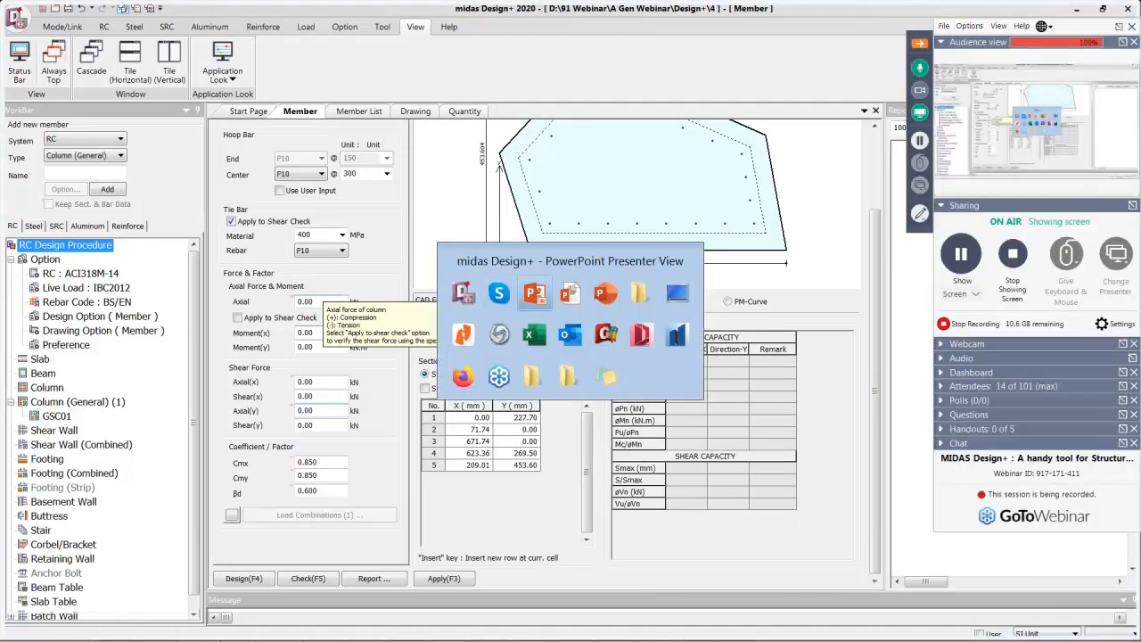
key("alt+Tab")
key("alt+Tab")
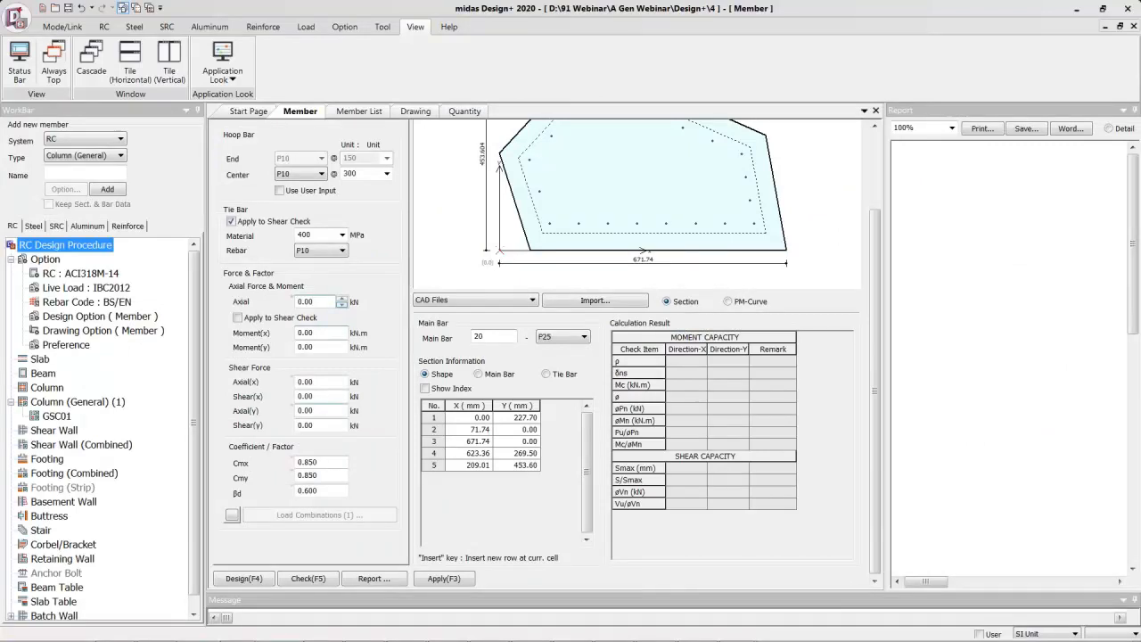
left_click_drag(318, 303, 287, 301)
type("3656")
left_click(293, 320)
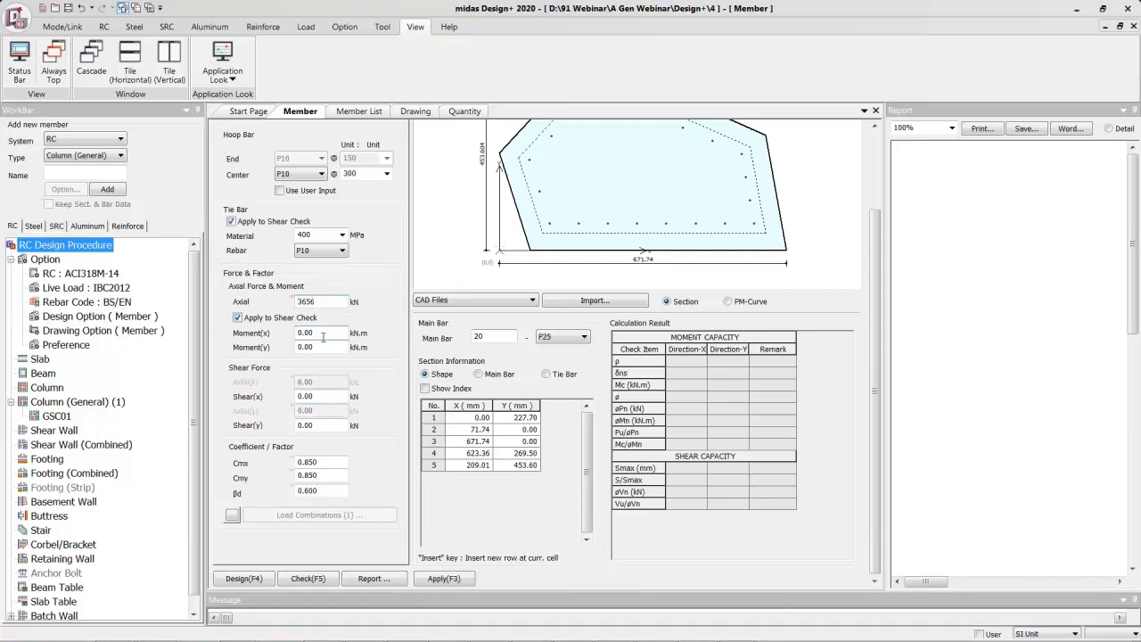
Set Moment(x) and Moment(y) to 138.3 kN.m, and Shear(x) and Shear(y) to 66.5 kN
left_click(319, 335)
left_click_drag(318, 335, 278, 330)
type("138.3")
key("Tab")
type("138.3")
key("Tab")
type("66.5")
key("Tab")
type("66.5")
key("Tab")
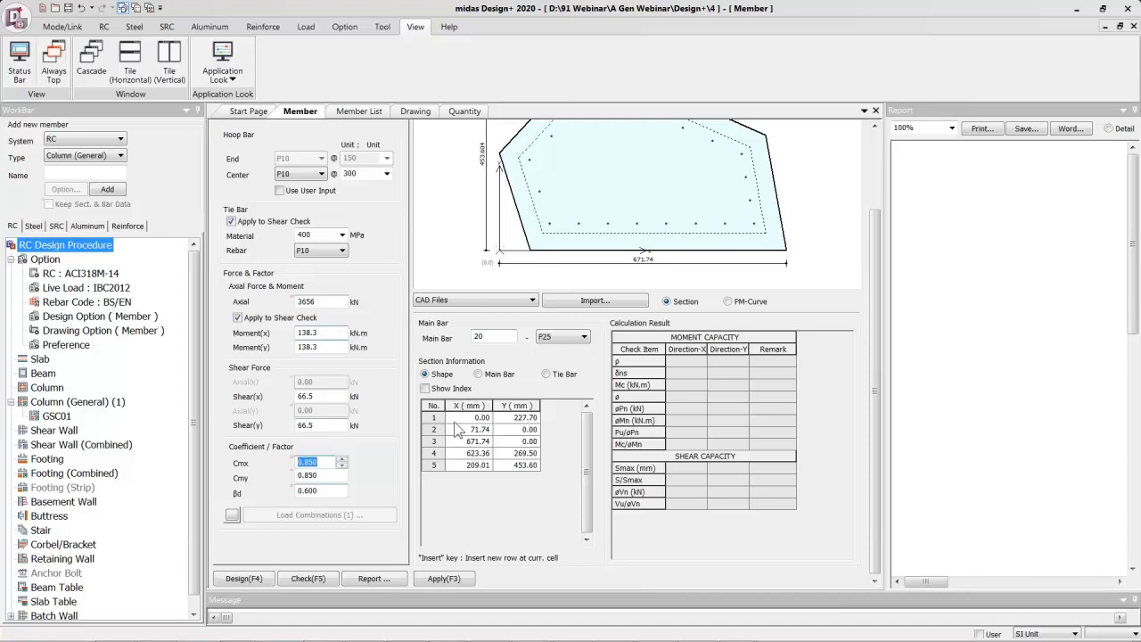
Run the check on the general section column and review its moment capacity in the summary report
left_click(288, 581)
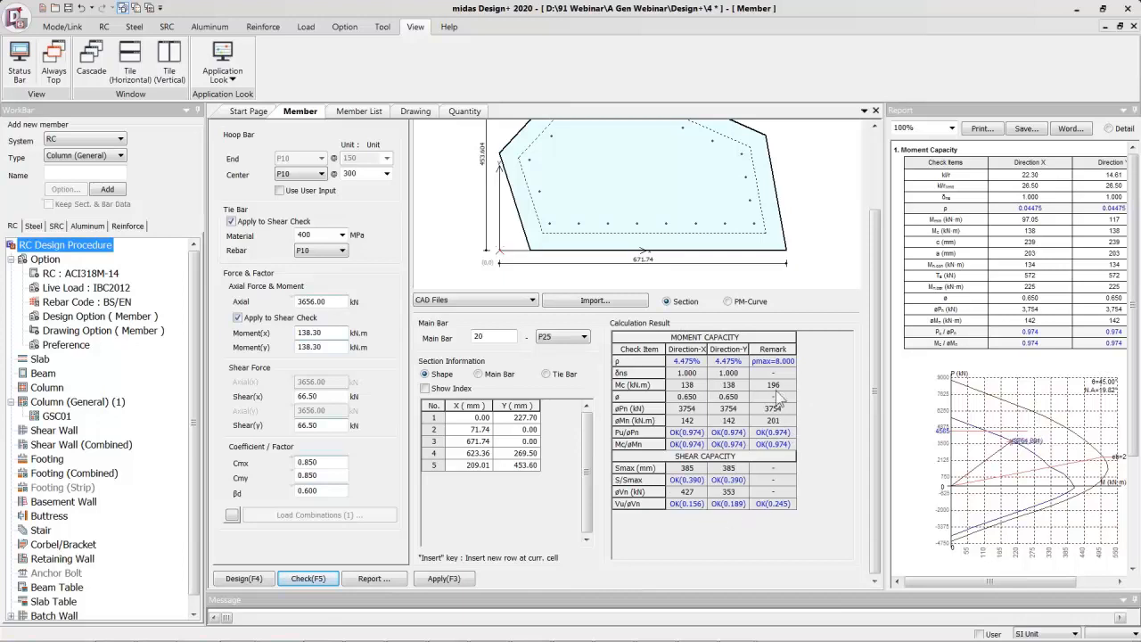
left_click(898, 116)
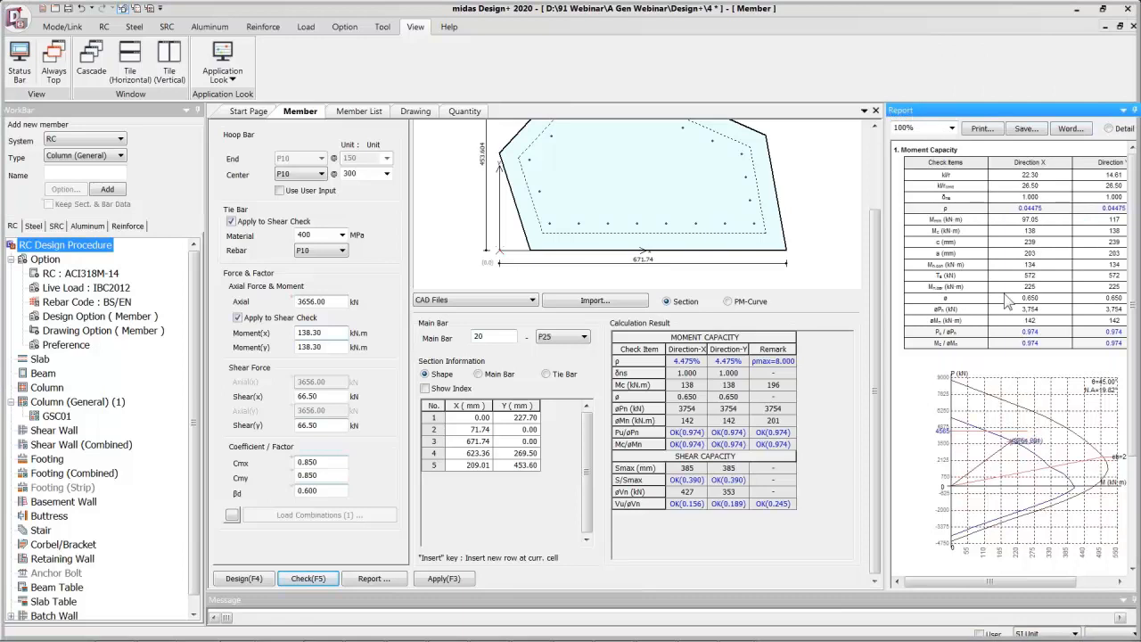
scroll(1015, 375, "down", 5)
scroll(1015, 375, "up", 3)
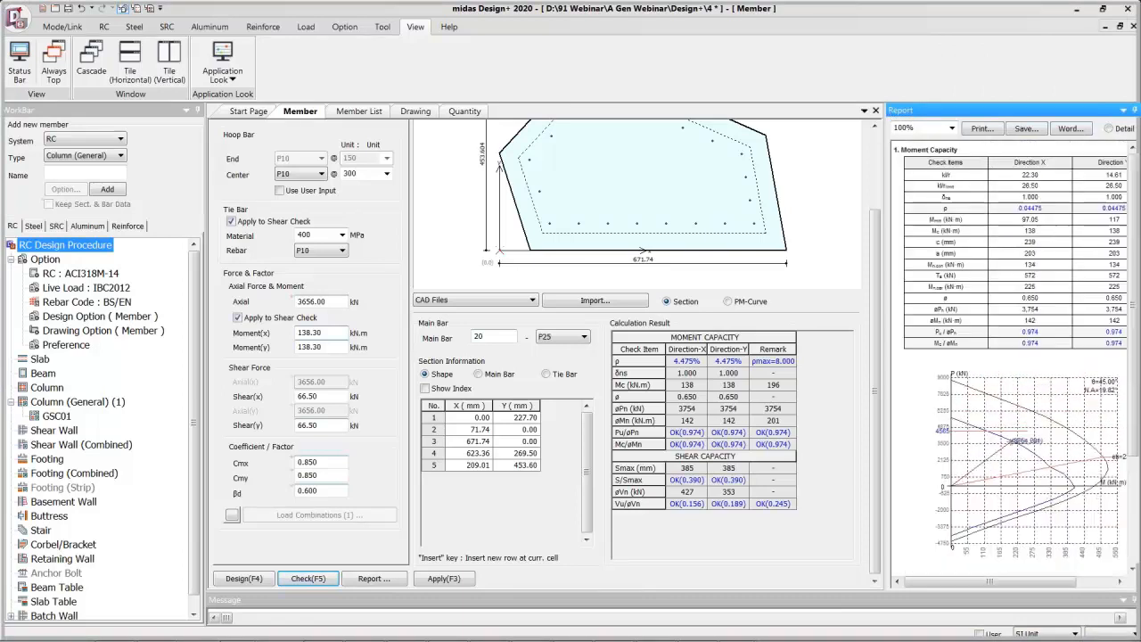
Display the detailed report and examine the slenderness, design moment, axial and shear capacity calculations
left_click(1108, 128)
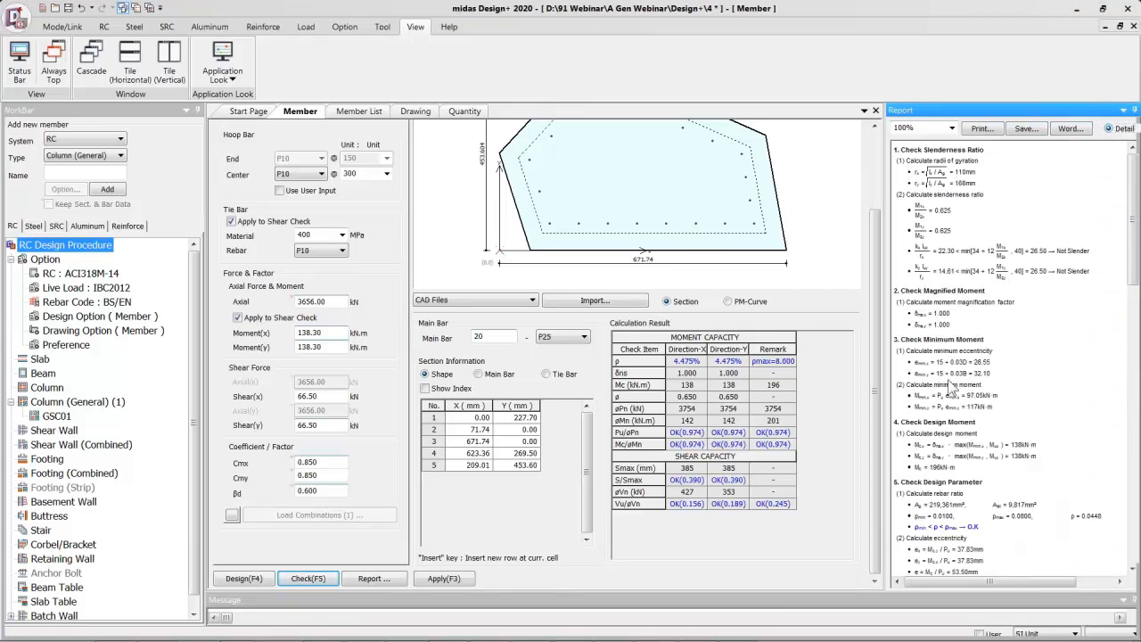
scroll(954, 388, "down", 2)
scroll(1007, 356, "down", 10)
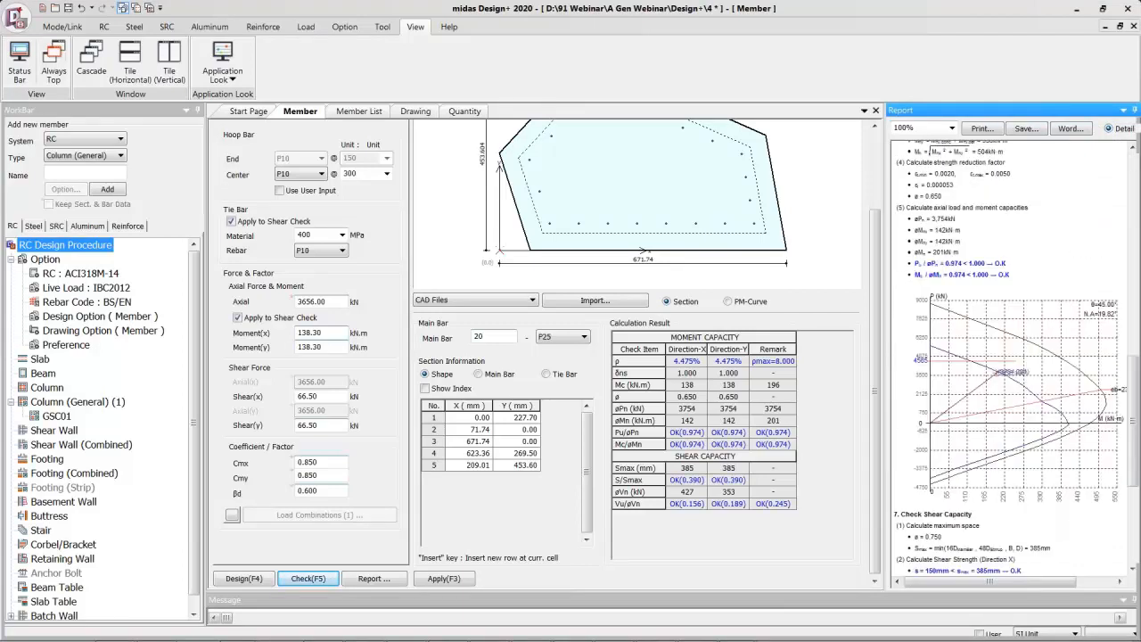
scroll(979, 446, "down", 7)
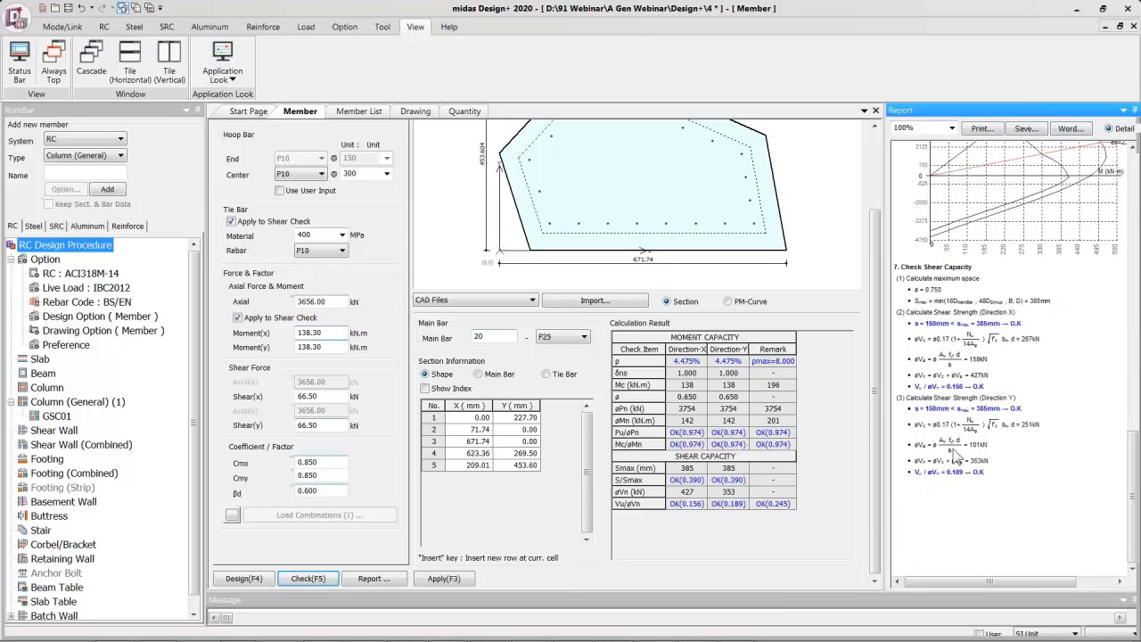
scroll(956, 456, "up", 6)
scroll(1007, 357, "up", 6)
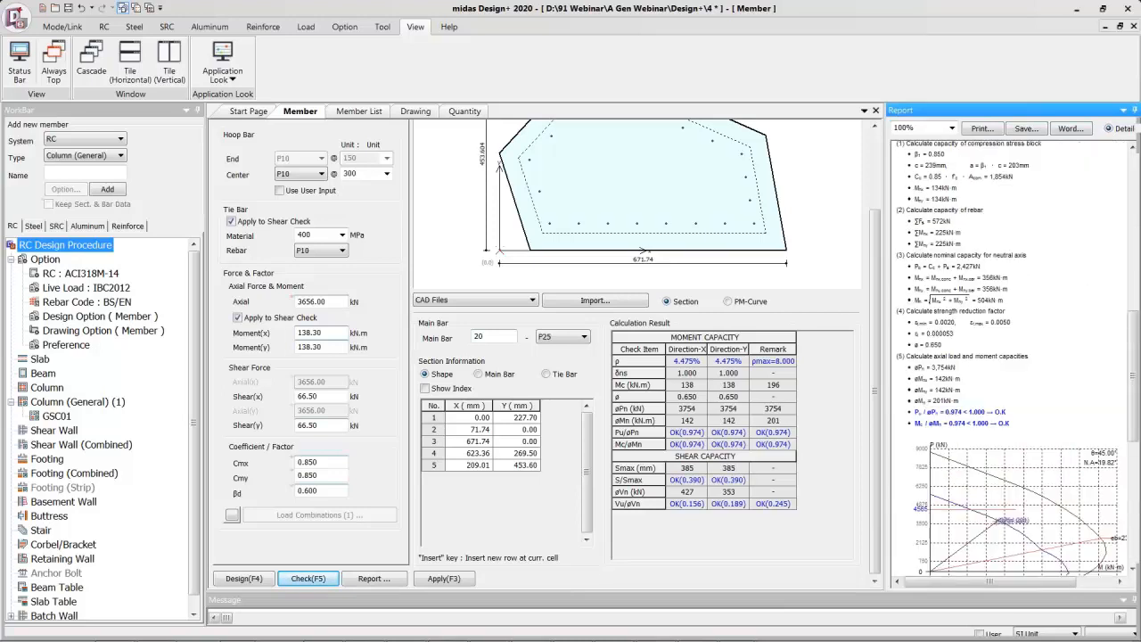
Run the automatic design of the column and examine the S/Smax row in the shear capacity results
left_click(307, 577)
left_click(242, 578)
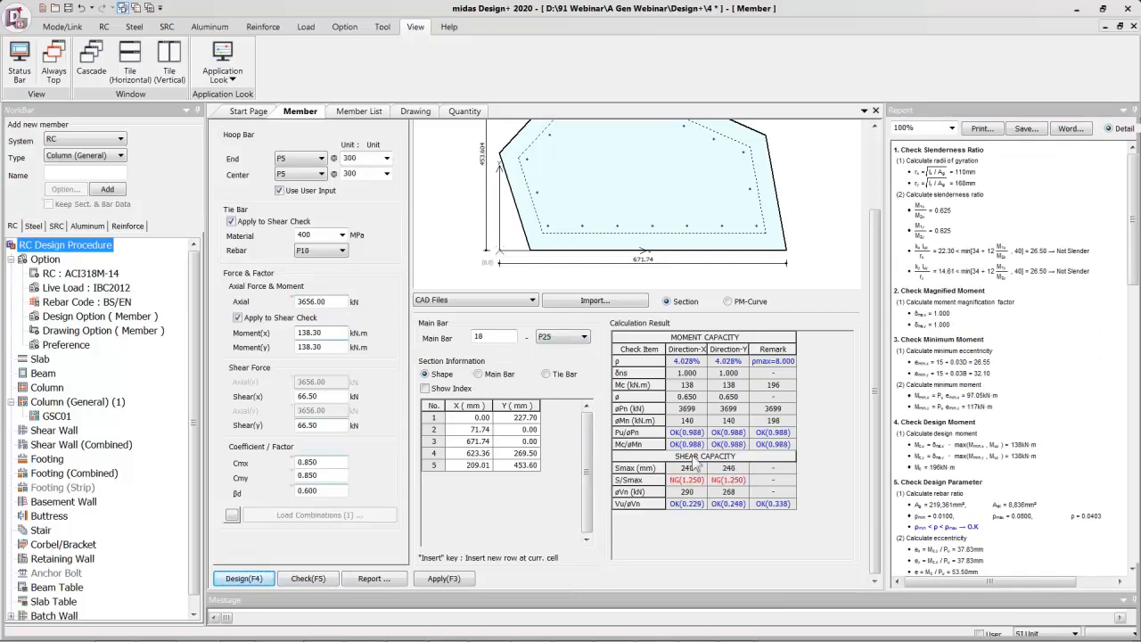
left_click_drag(686, 469, 740, 510)
left_click(618, 479)
left_click(620, 479)
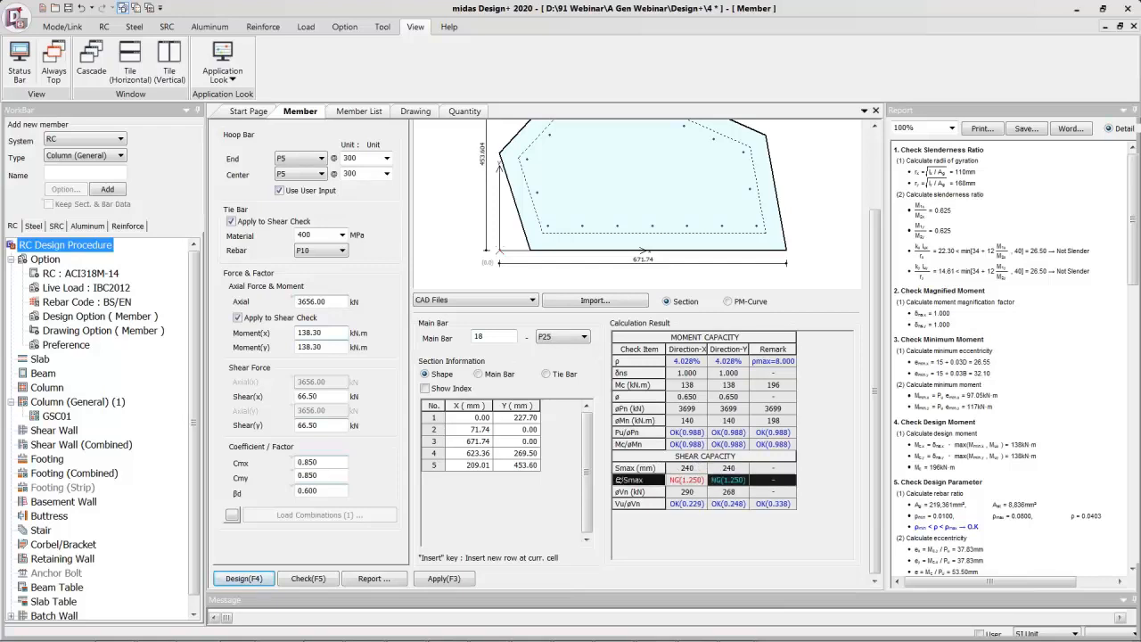
left_click(686, 482)
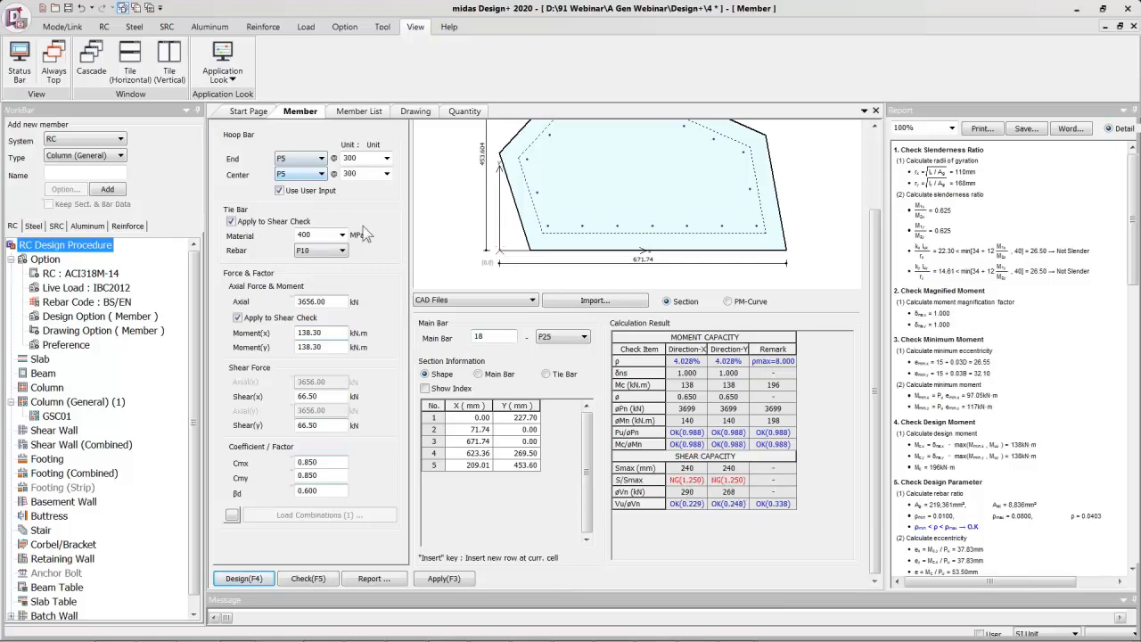
Set the End and Center hoop bars to P10 and check the column again
left_click(304, 165)
left_click(303, 198)
left_click(303, 176)
left_click(301, 213)
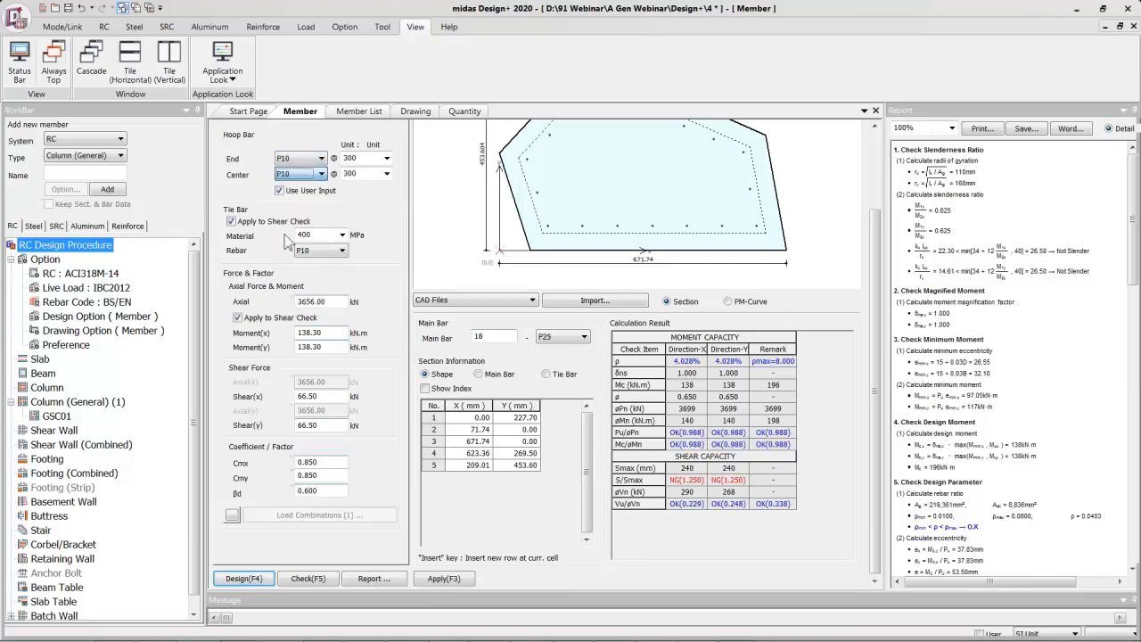
left_click(307, 579)
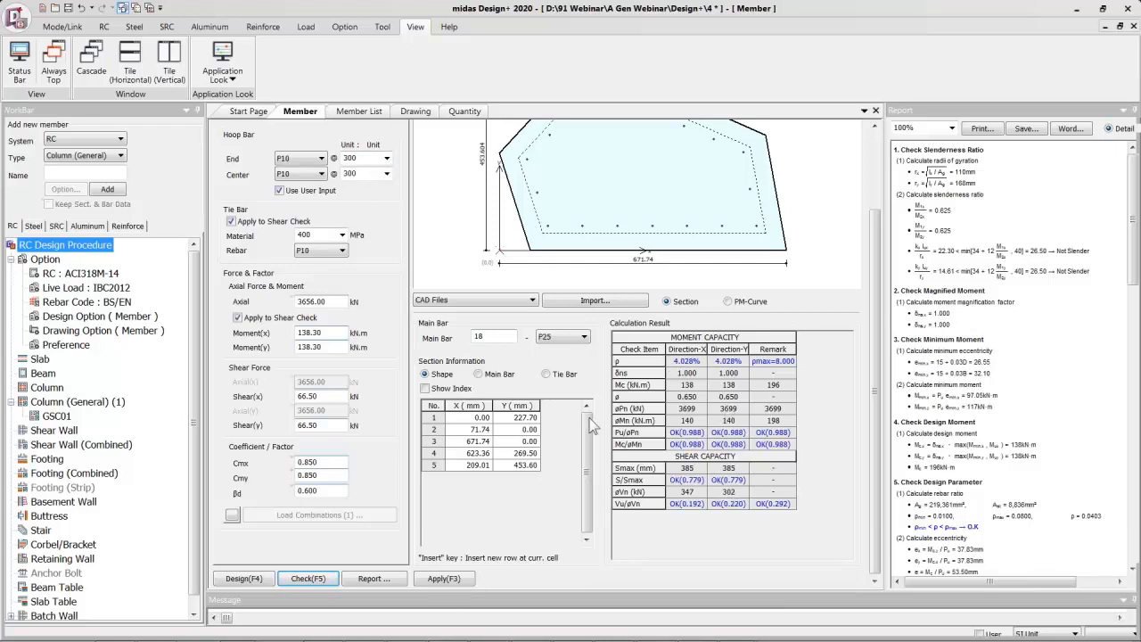
Generate the detailed Word report for the column and cancel the AutoCAD file import
left_click(381, 578)
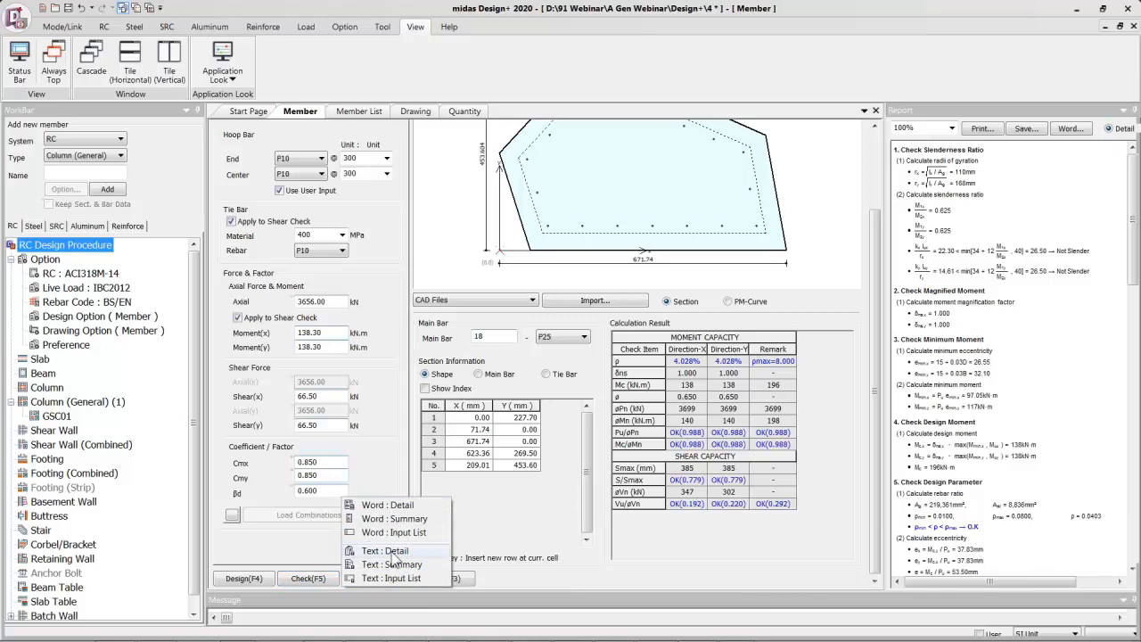
left_click(388, 506)
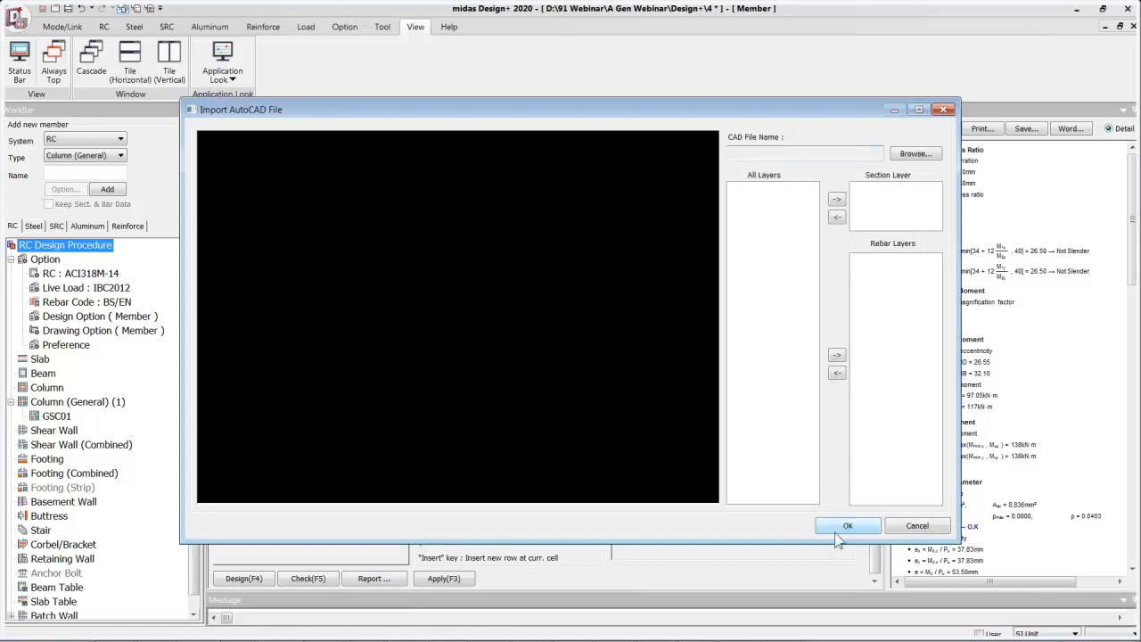
left_click(908, 533)
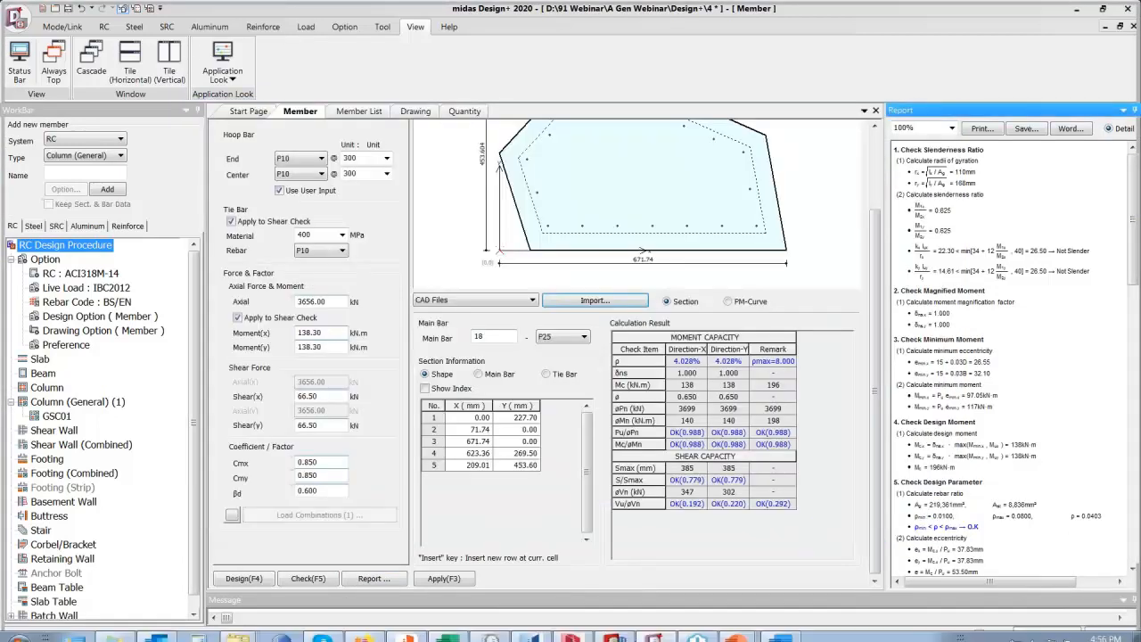
Switch to the generated report in Word and examine the P-M curve and shear capacity check
left_click(776, 629)
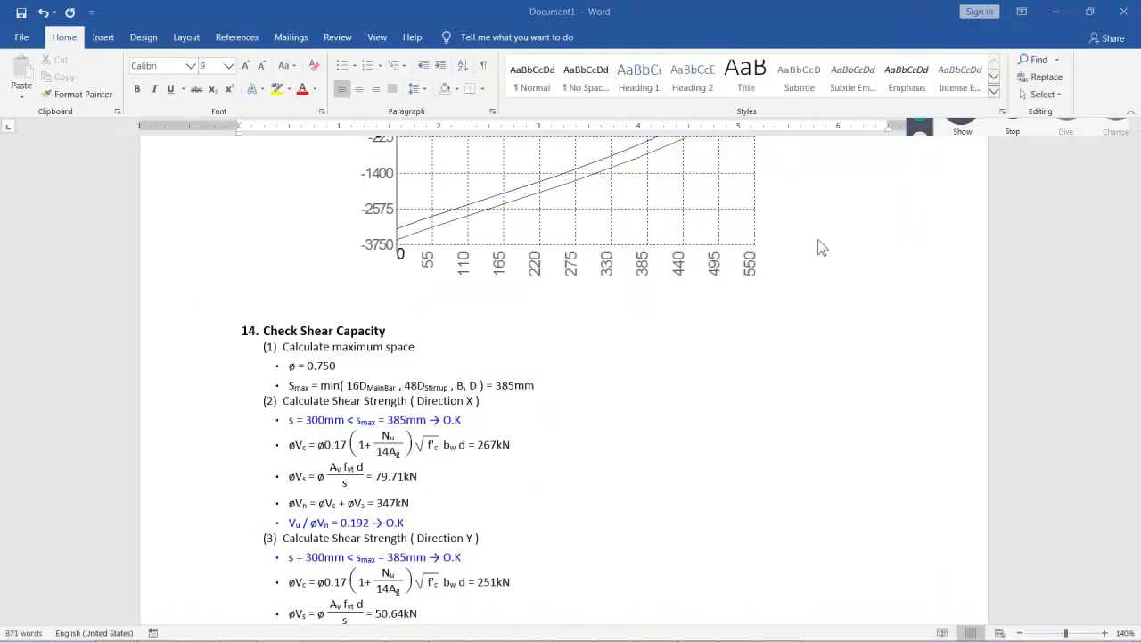
left_click(843, 352)
scroll(842, 352, "up", 4)
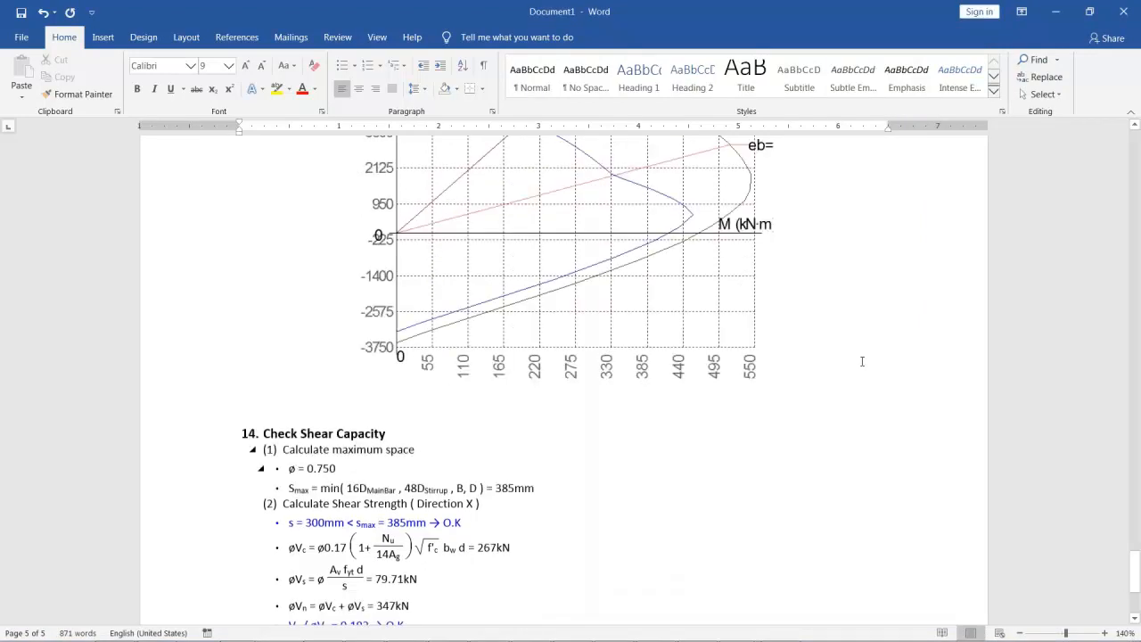
Return to the start of the report and examine its general information, material, length and section data
scroll(856, 356, "up", 10)
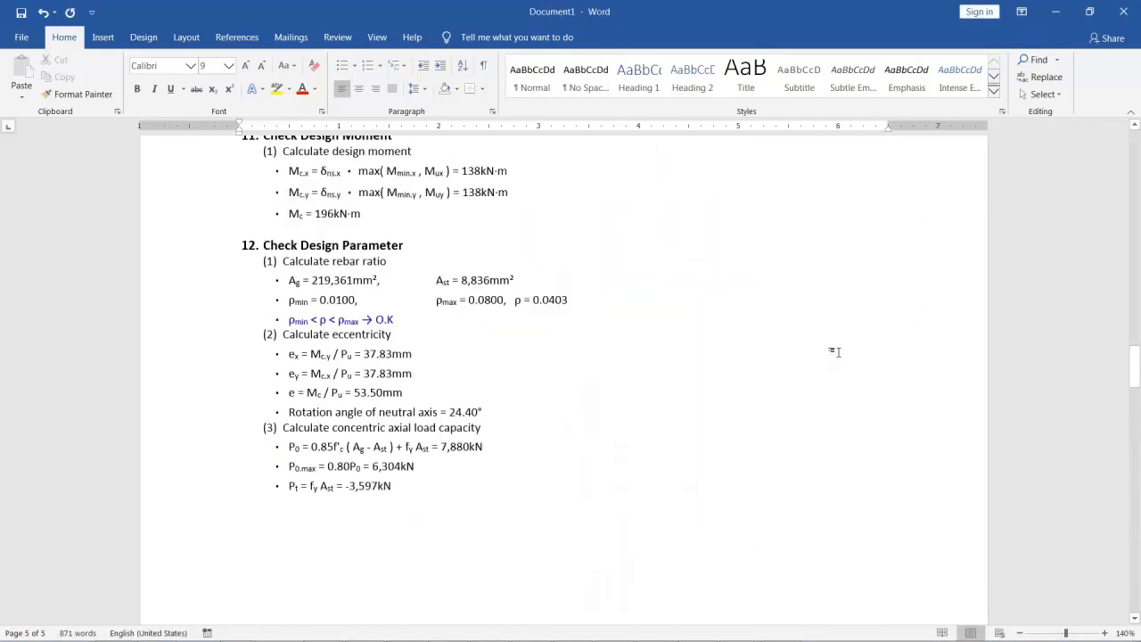
scroll(837, 353, "up", 15)
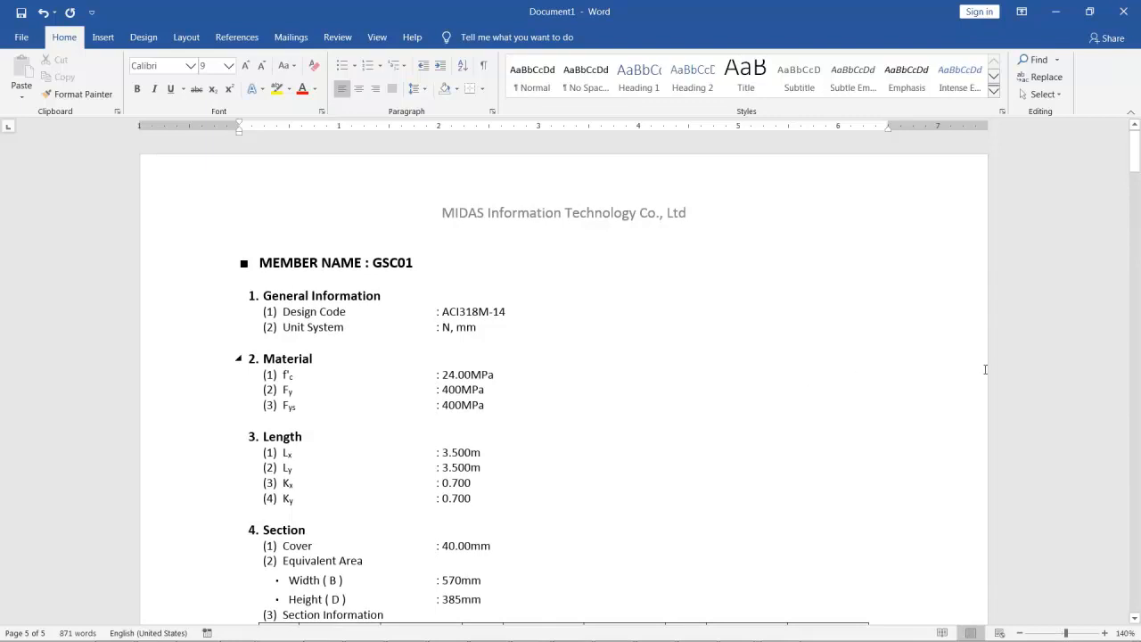
scroll(450, 312, "down", 6)
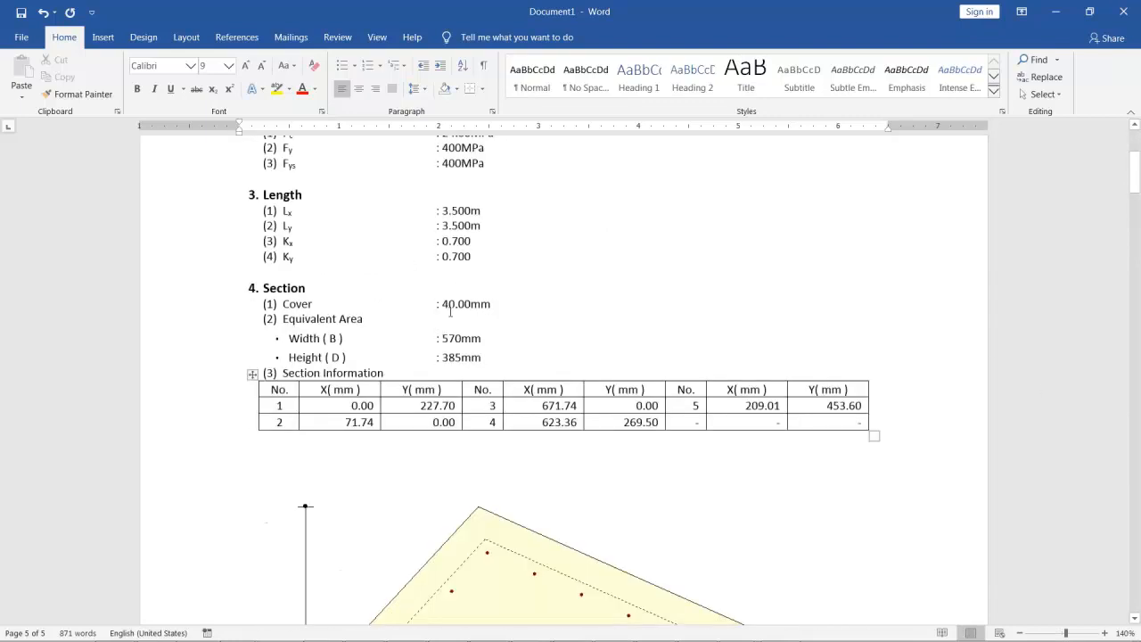
left_click(449, 310)
scroll(450, 311, "up", 6)
scroll(436, 264, "down", 1)
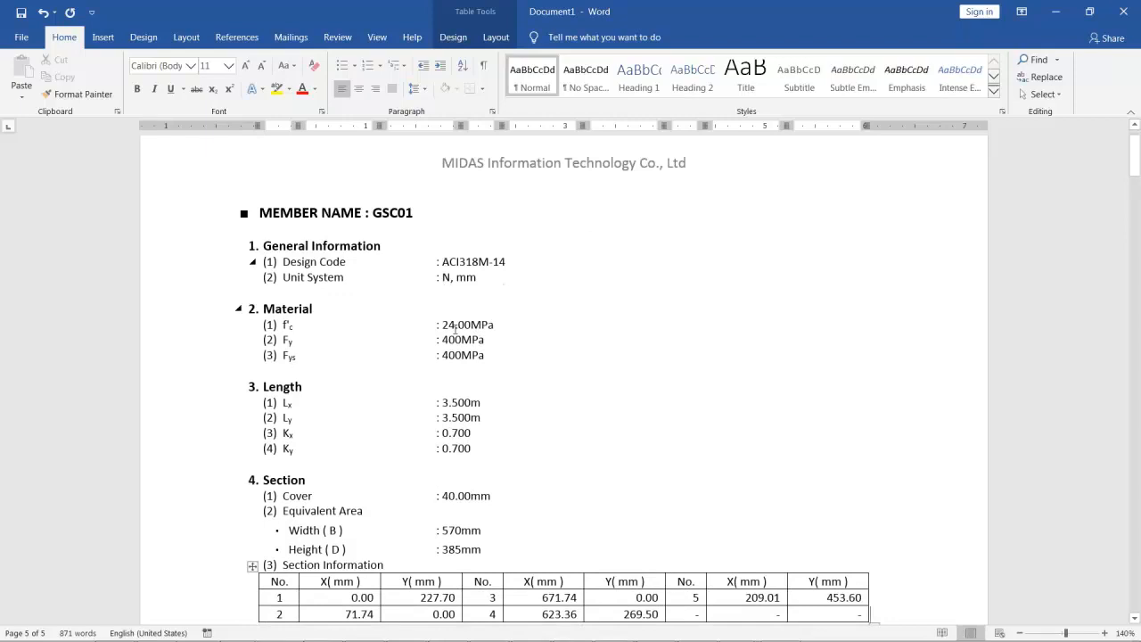
scroll(475, 324, "down", 2)
scroll(475, 325, "down", 6)
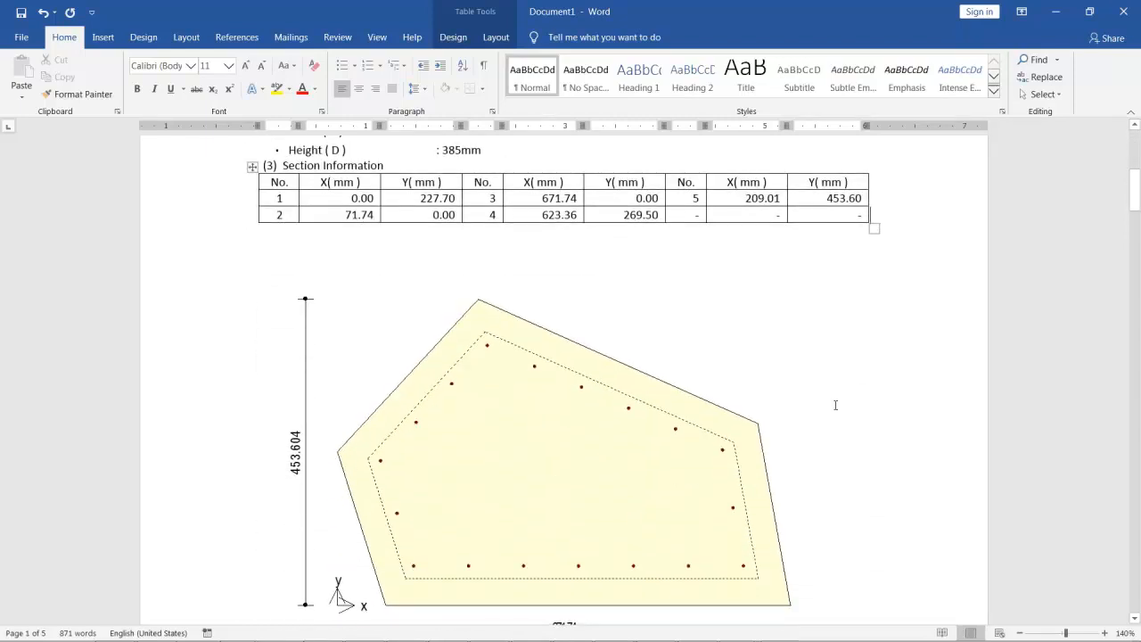
Examine the forces, factors, rebar, slenderness ratio and magnified moment sections of the report
scroll(836, 405, "down", 9)
scroll(835, 419, "down", 6)
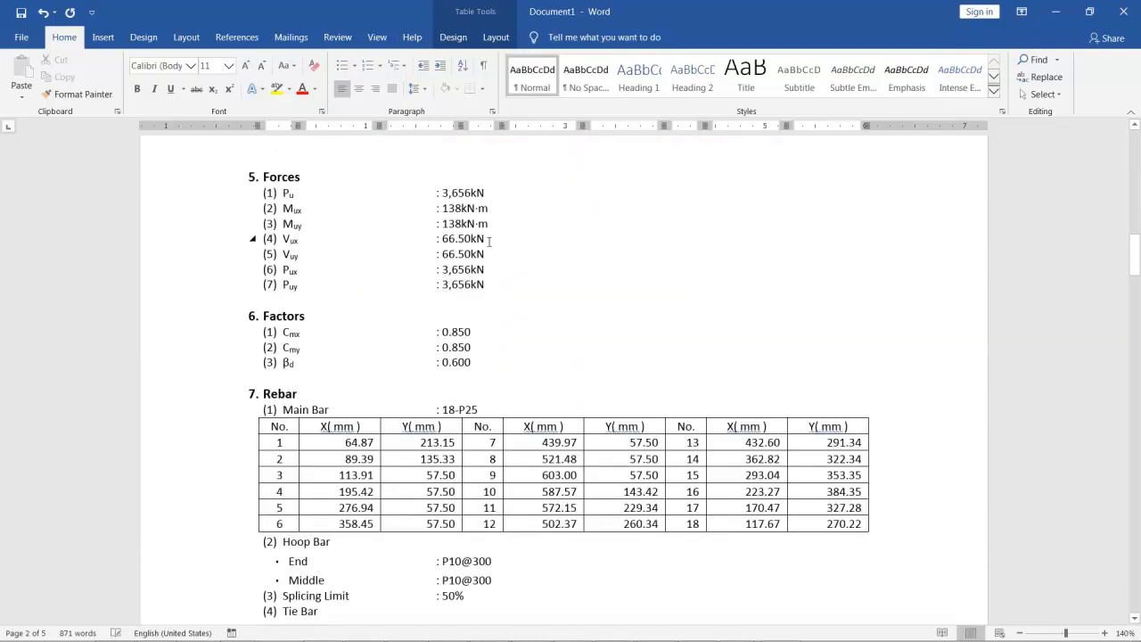
scroll(740, 437, "down", 3)
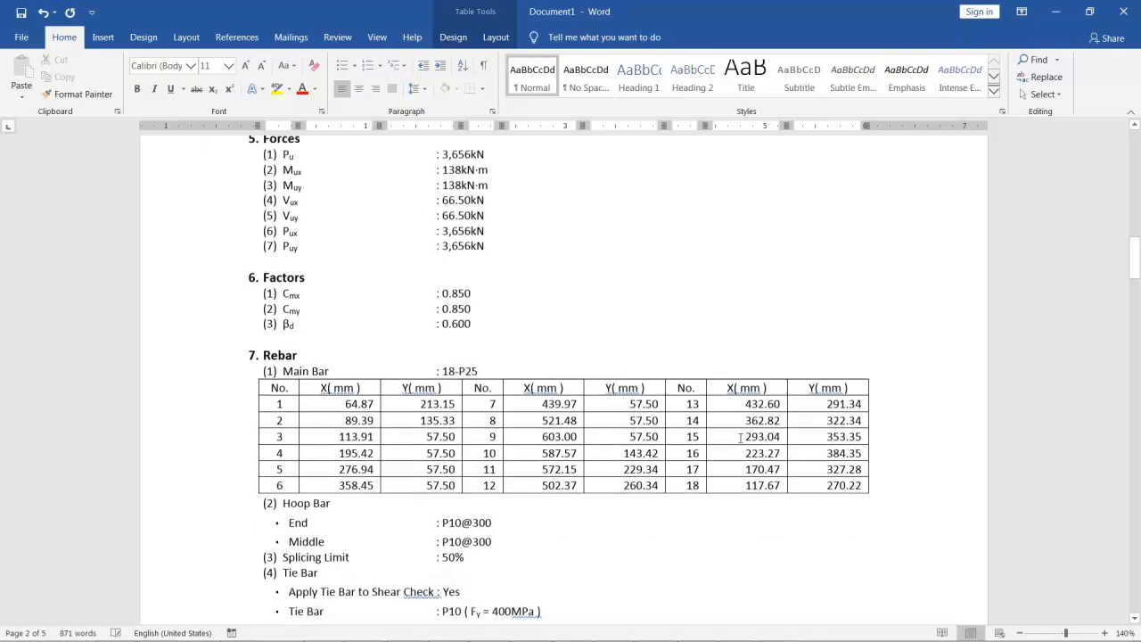
scroll(687, 458, "down", 3)
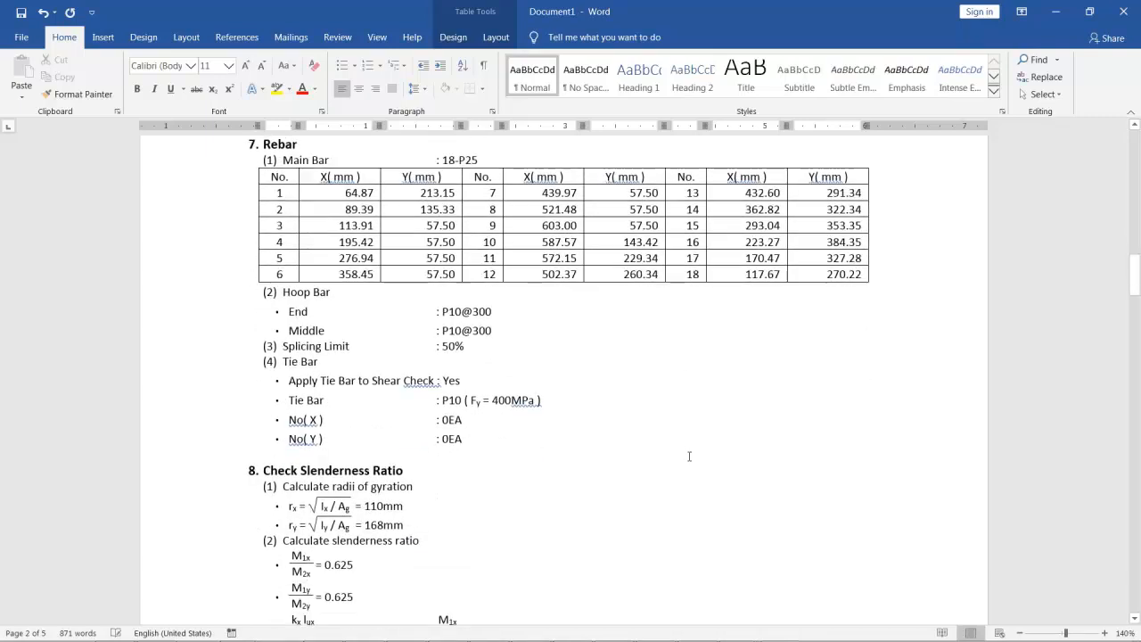
scroll(539, 455, "down", 4)
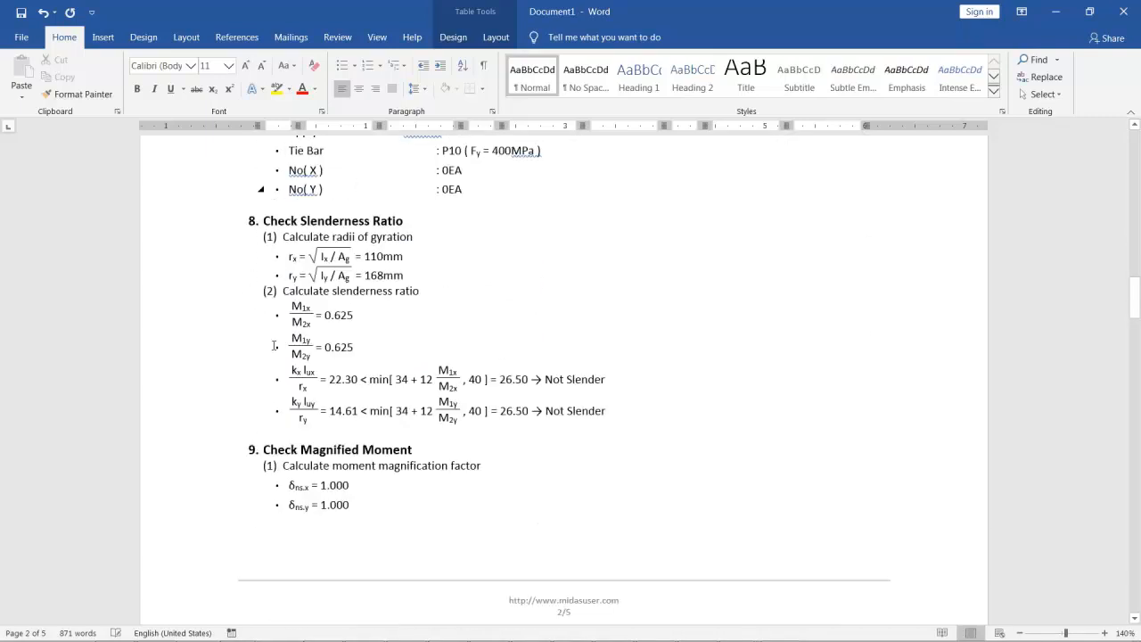
scroll(528, 352, "down", 5)
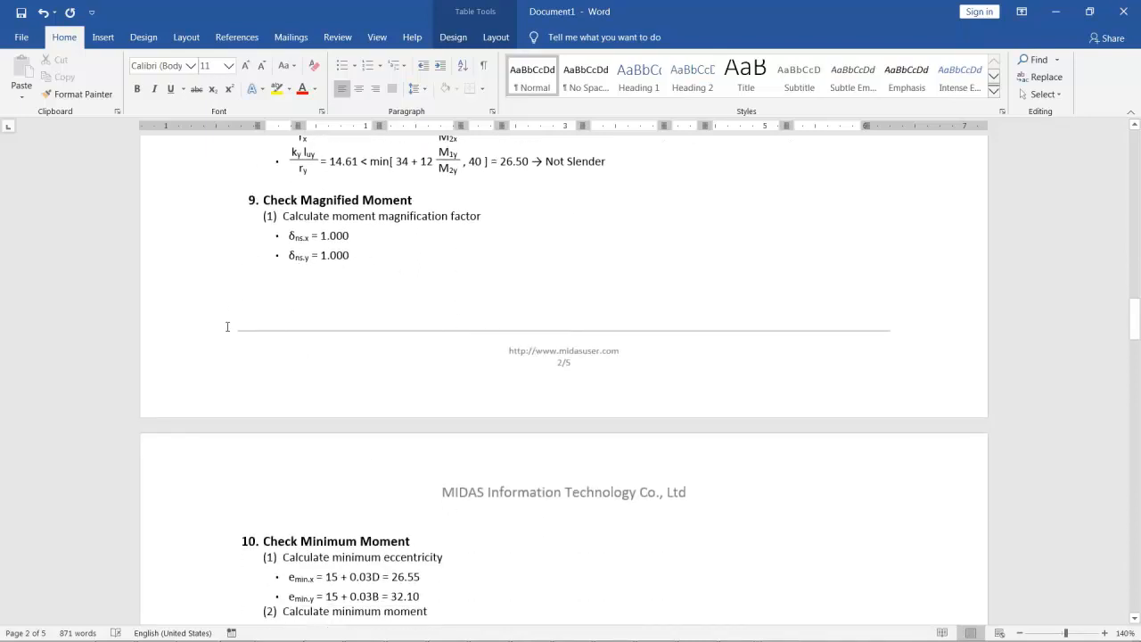
scroll(422, 403, "down", 3)
scroll(537, 458, "up", 3)
Examine the report's checks from minimum moment and design moment through design parameter and moment capacity
scroll(439, 368, "down", 5)
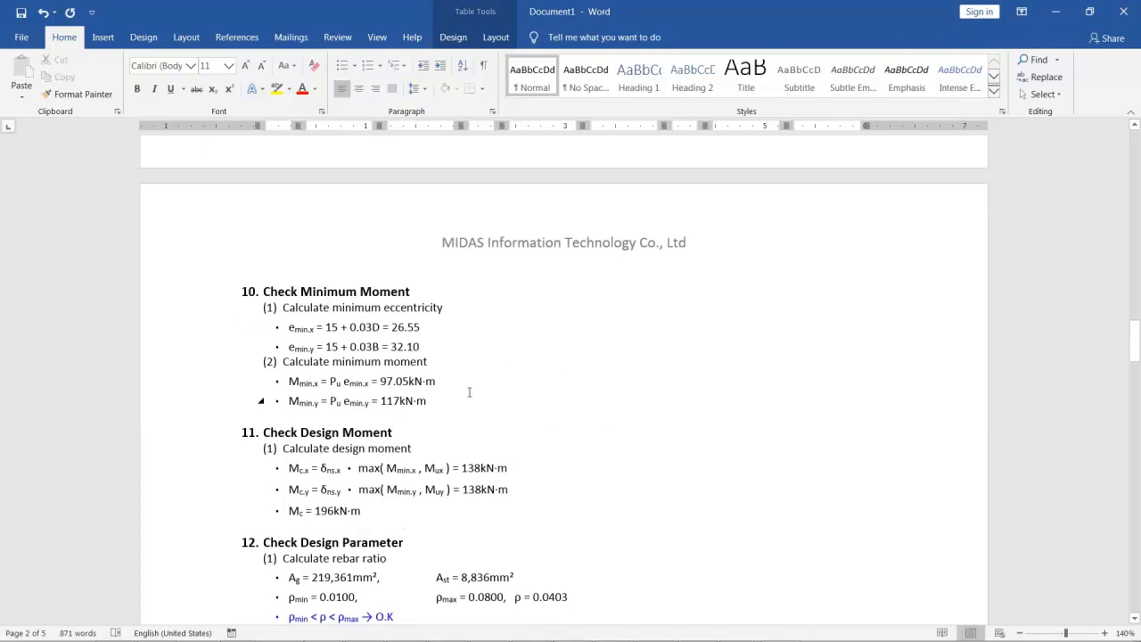
scroll(505, 367, "down", 1)
scroll(506, 366, "down", 7)
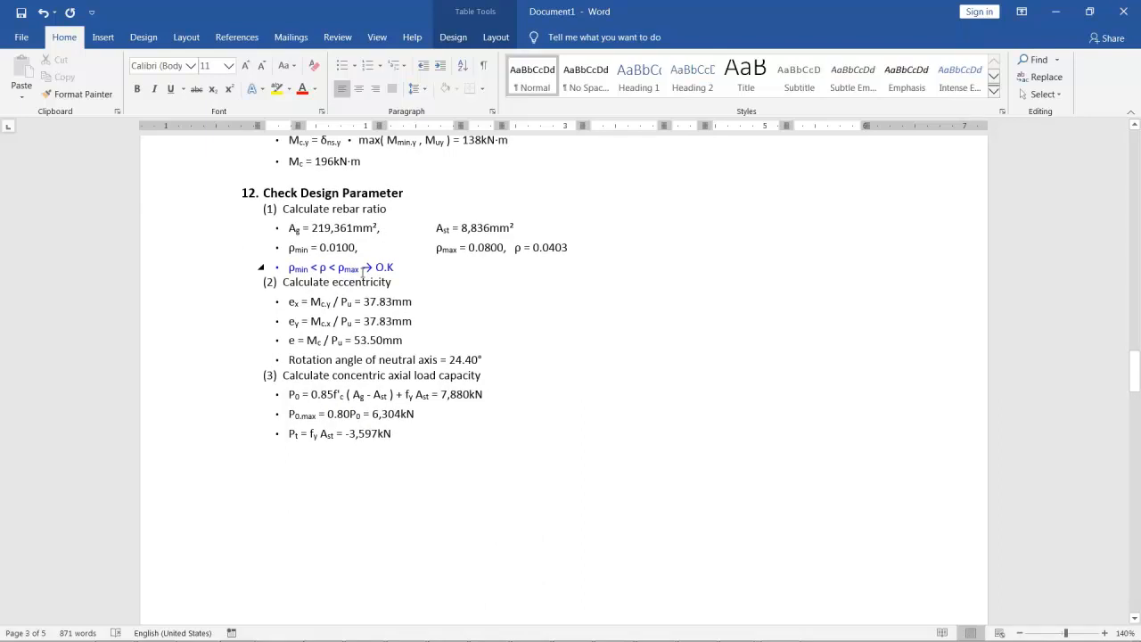
scroll(363, 276, "down", 12)
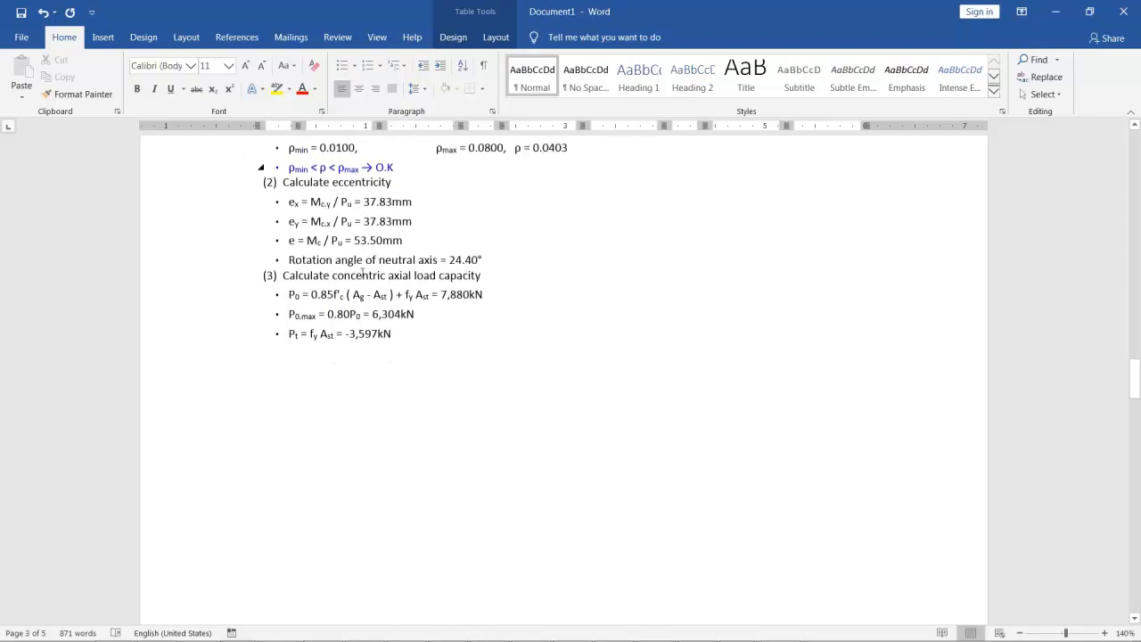
scroll(563, 402, "down", 4)
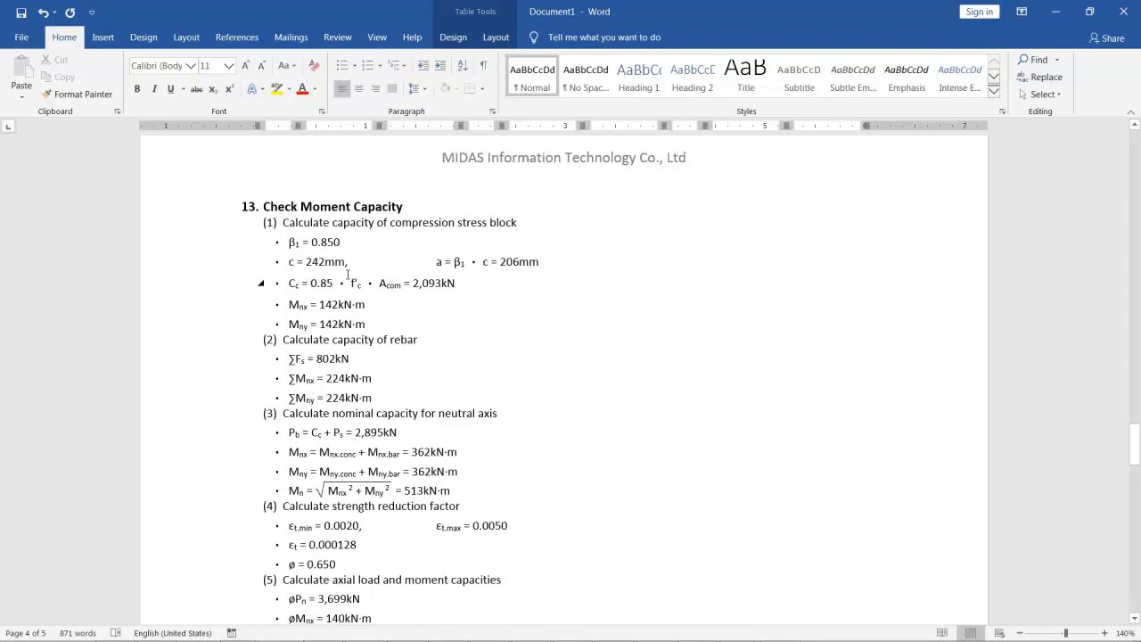
scroll(347, 276, "down", 7)
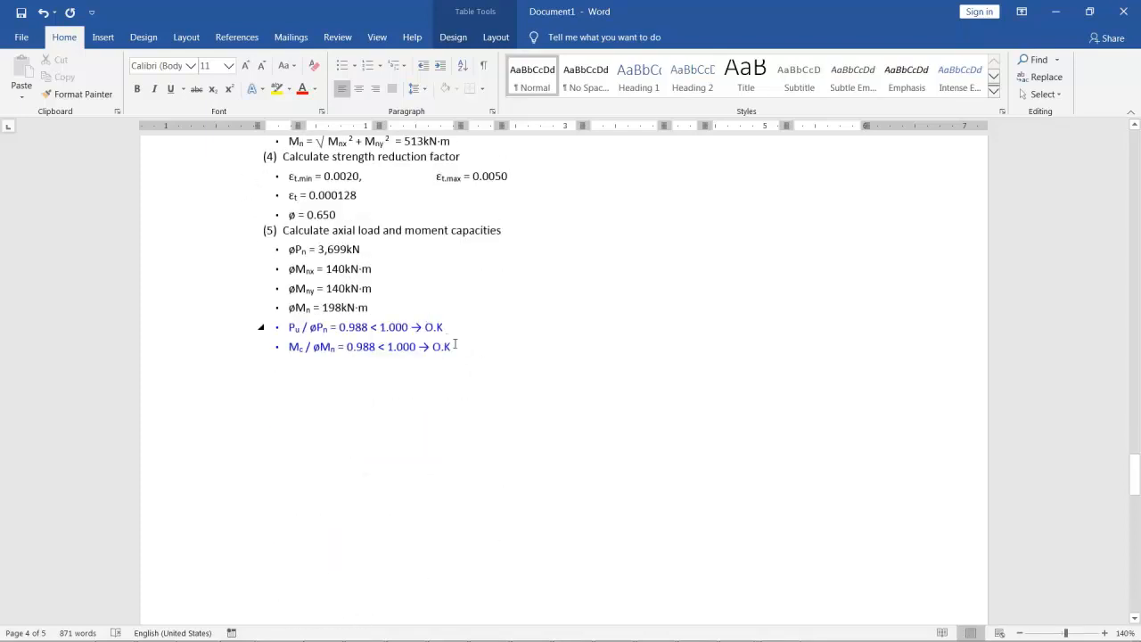
left_click(529, 341)
Review the P-M curve and the shear capacity check for directions X and Y on the report's last page
scroll(528, 341, "down", 12)
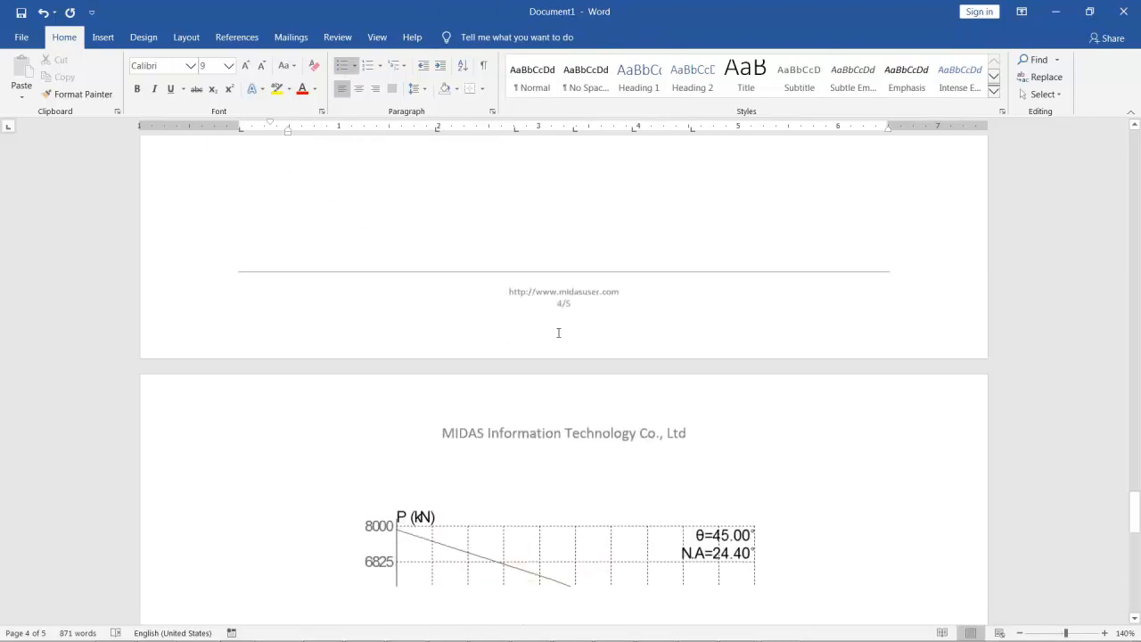
scroll(564, 382, "down", 4)
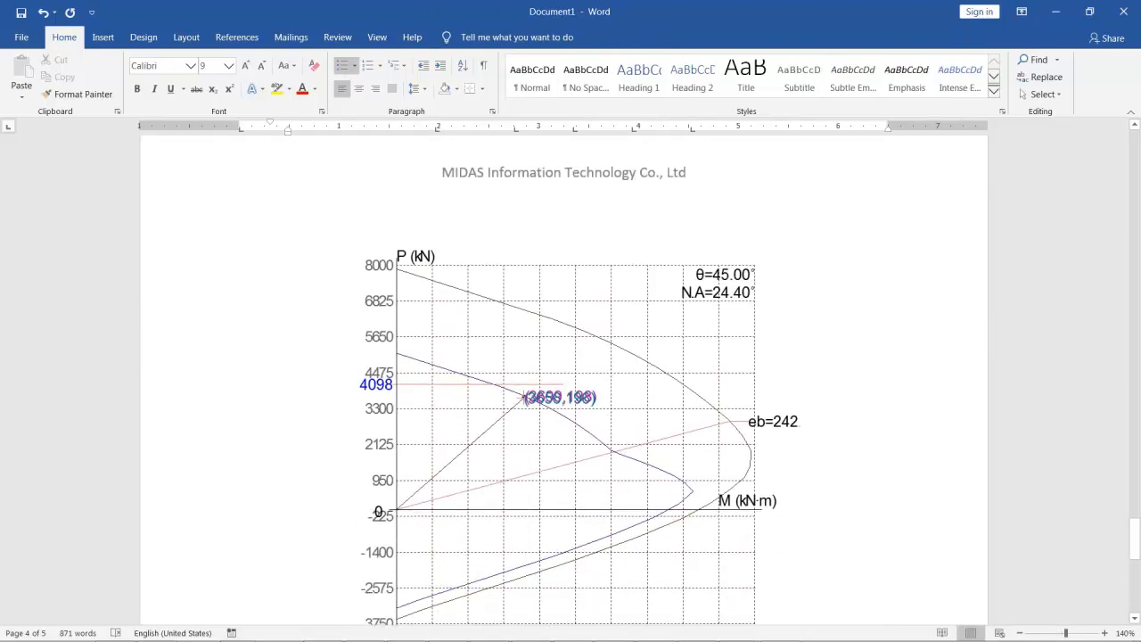
scroll(563, 381, "down", 8)
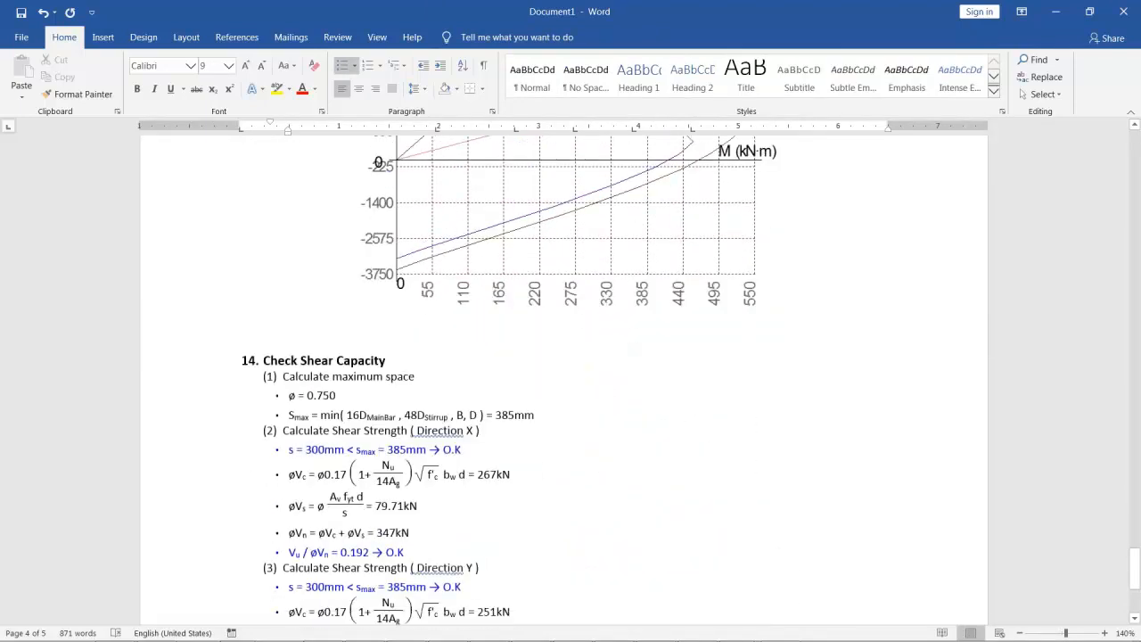
scroll(479, 258, "down", 4)
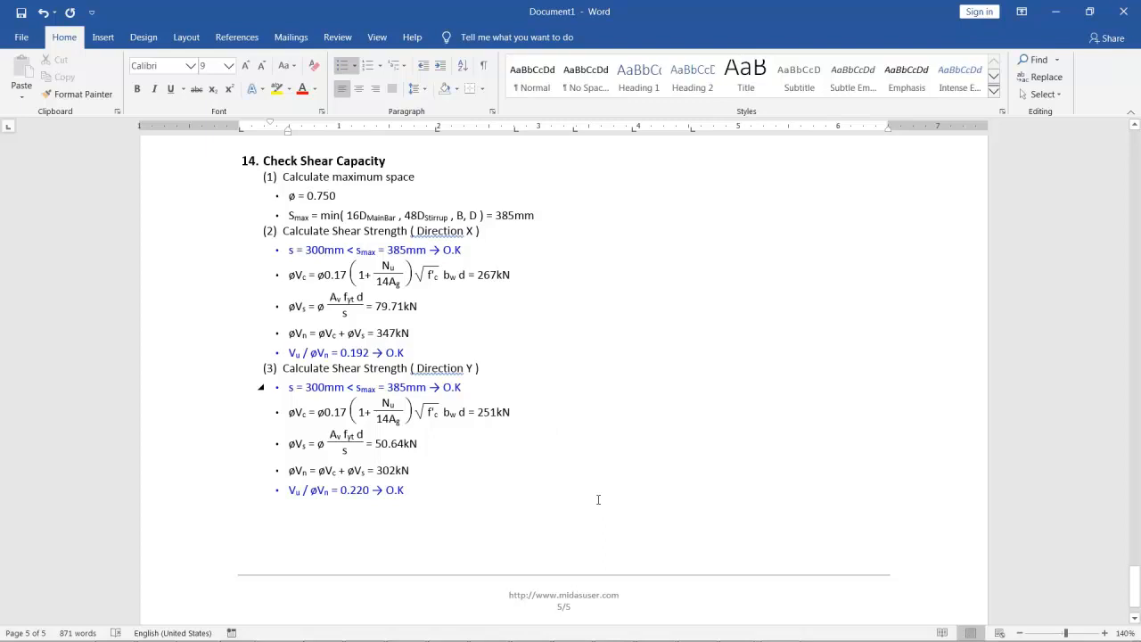
scroll(701, 467, "up", 1)
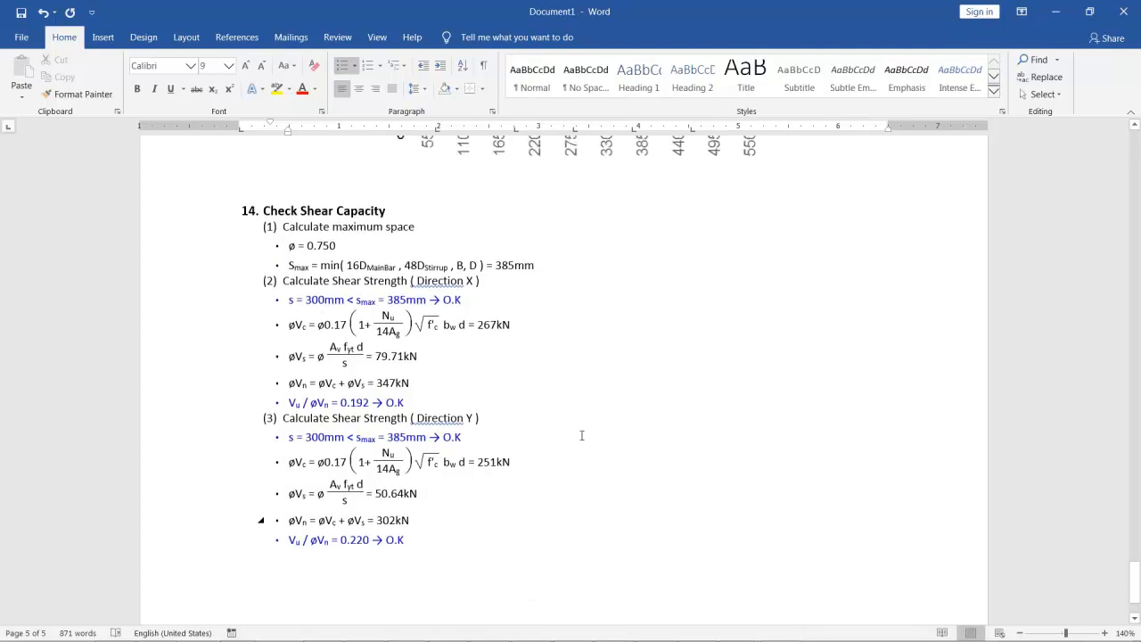
scroll(582, 435, "up", 9)
Switch back to midas Design+ and view the member list containing GSC01
key("alt+Tab")
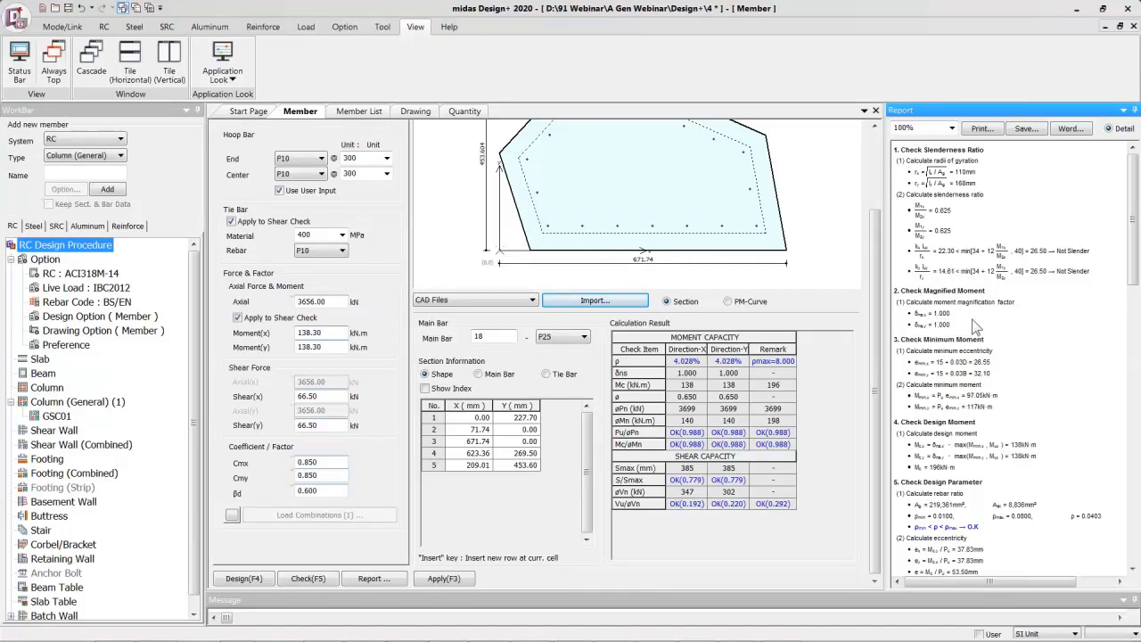
left_click(359, 111)
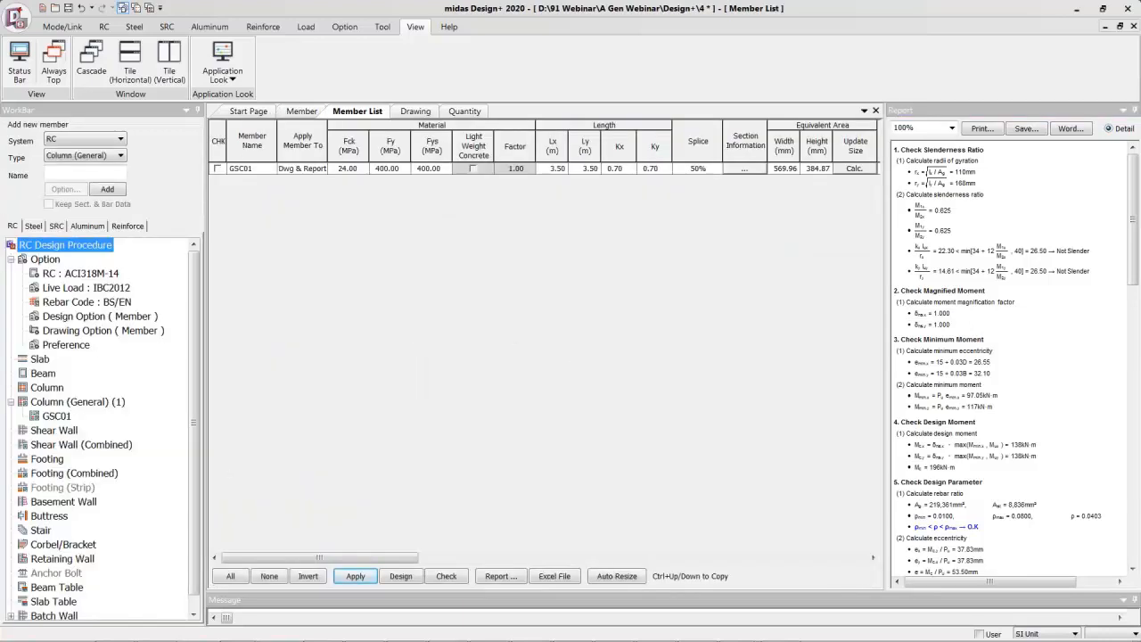
Create the RC Column (General) drawing and inspect the section and rebar details listed for GSC01
left_click(414, 112)
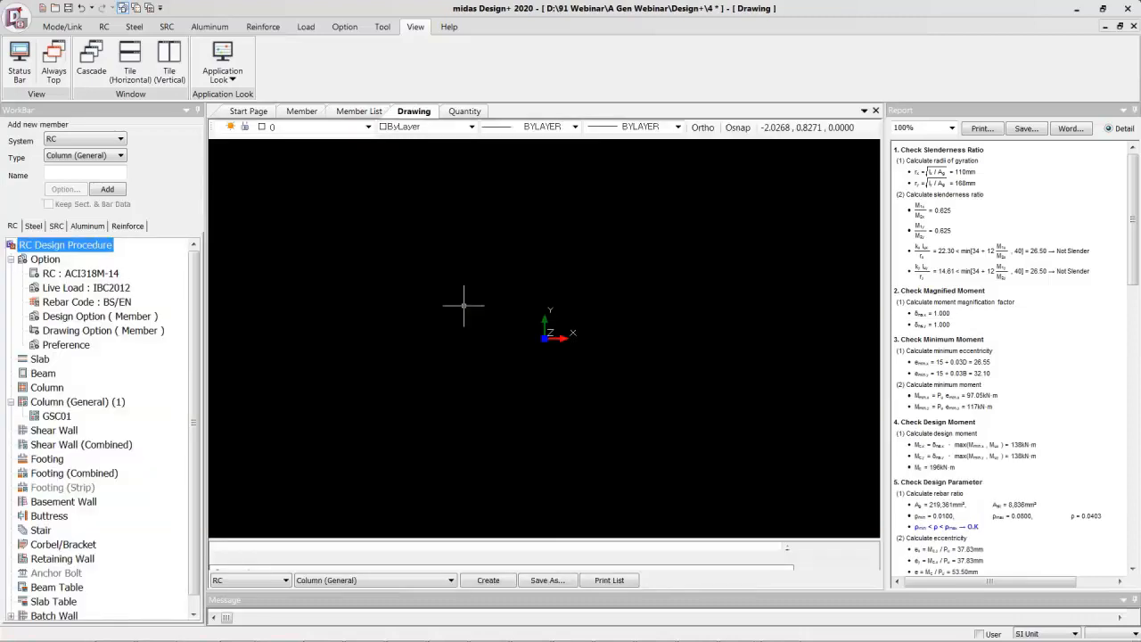
left_click(488, 579)
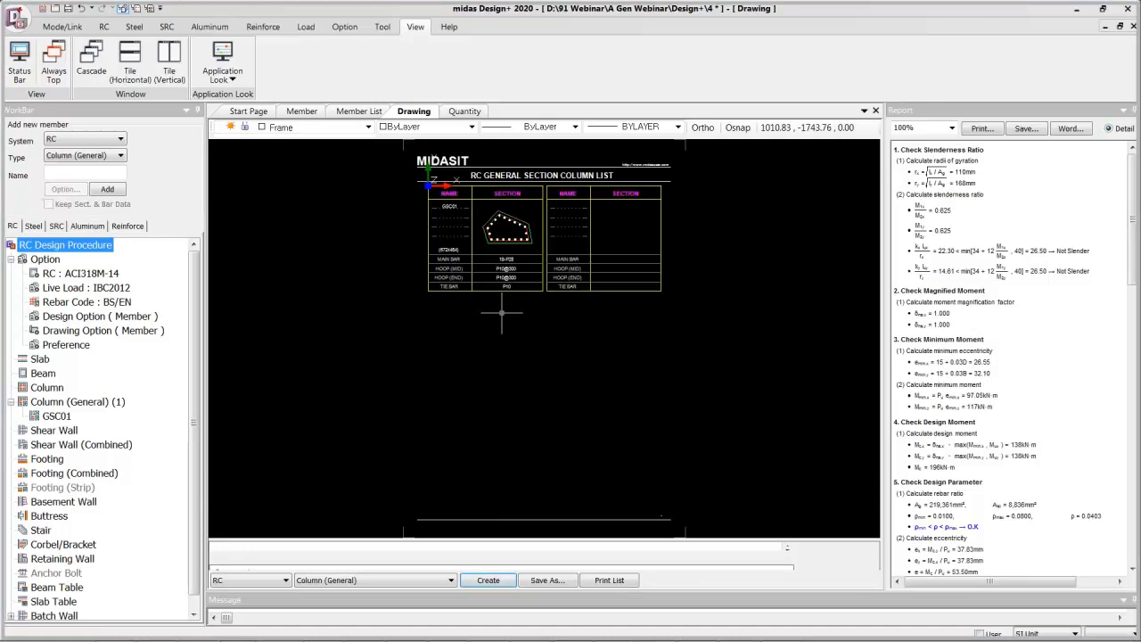
scroll(504, 193, "up", 5)
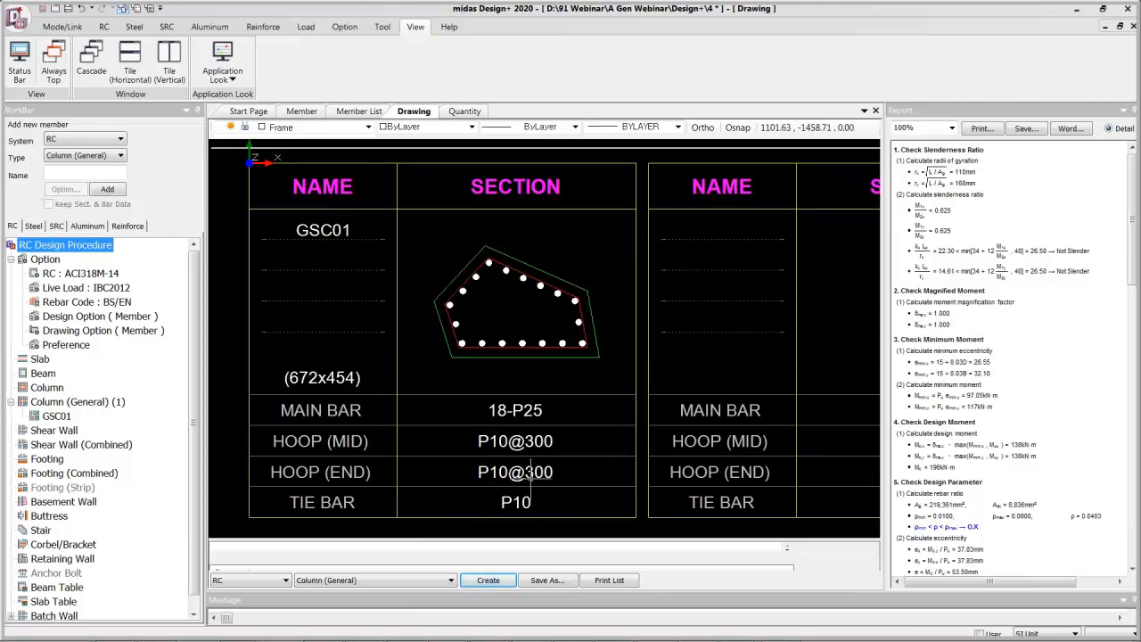
scroll(532, 475, "down", 3)
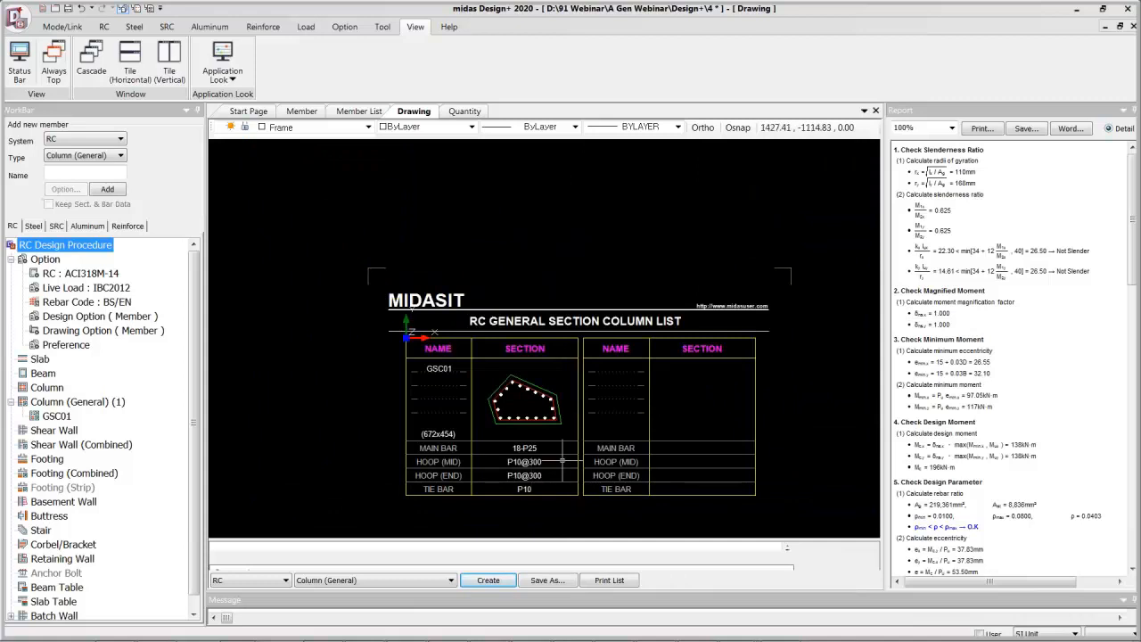
Review the file formats available for saving the drawing, choose DWG 2007, and cancel without saving
left_click(552, 582)
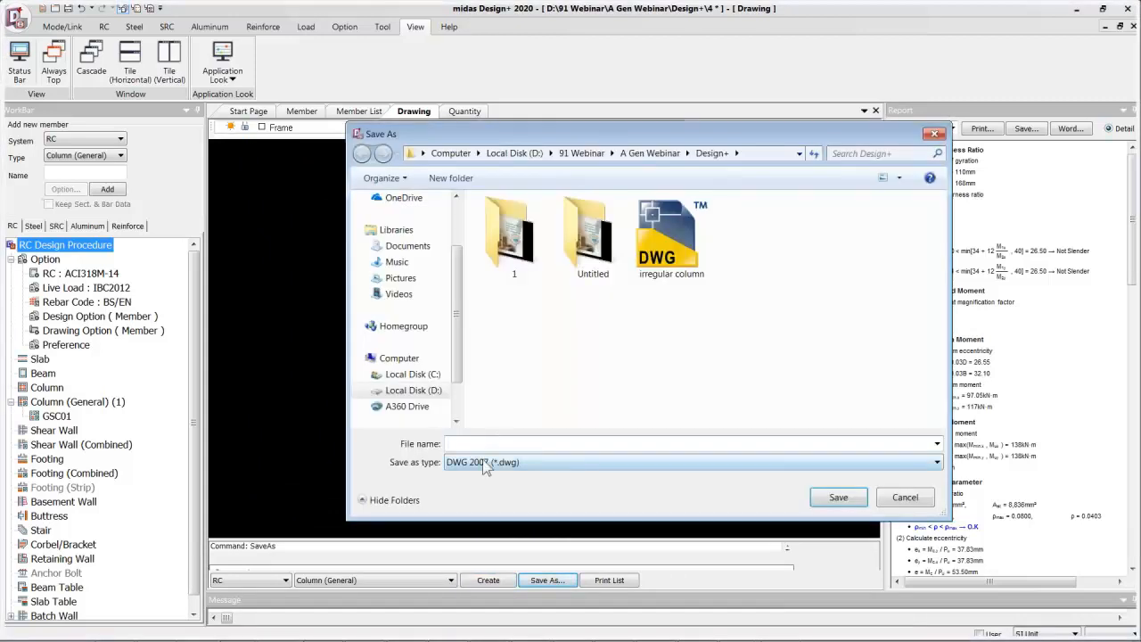
left_click(484, 464)
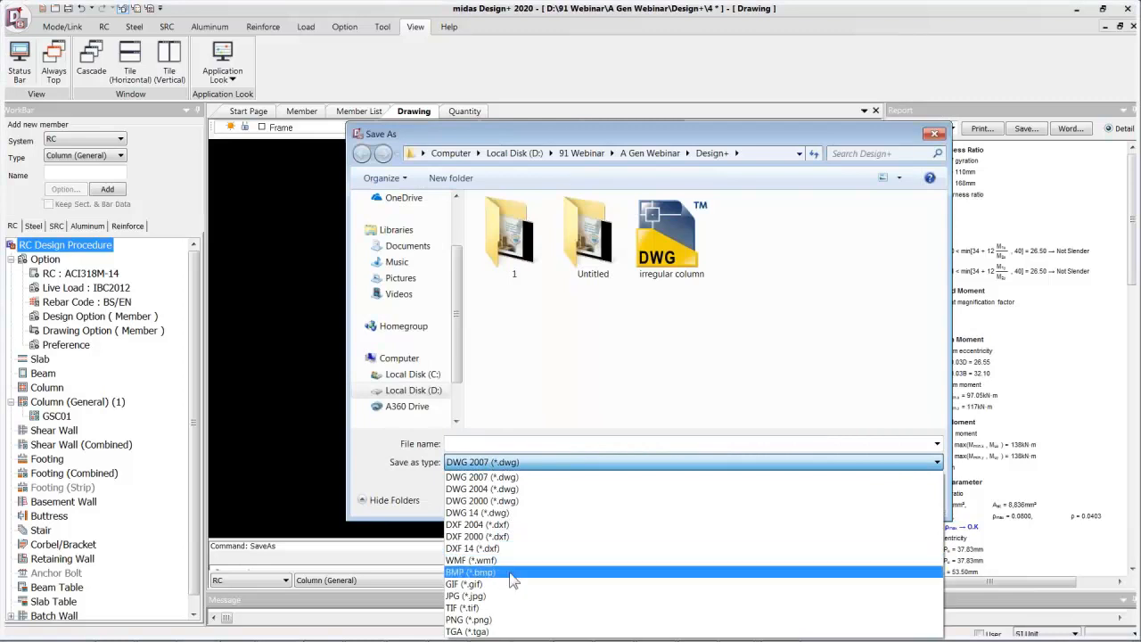
left_click(542, 477)
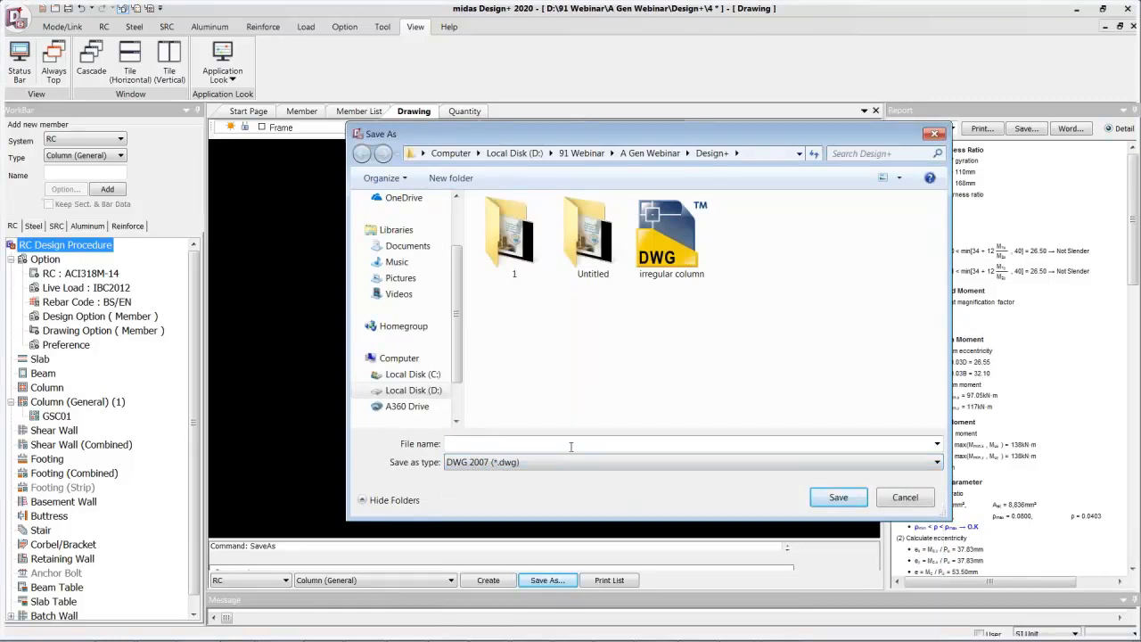
left_click(914, 498)
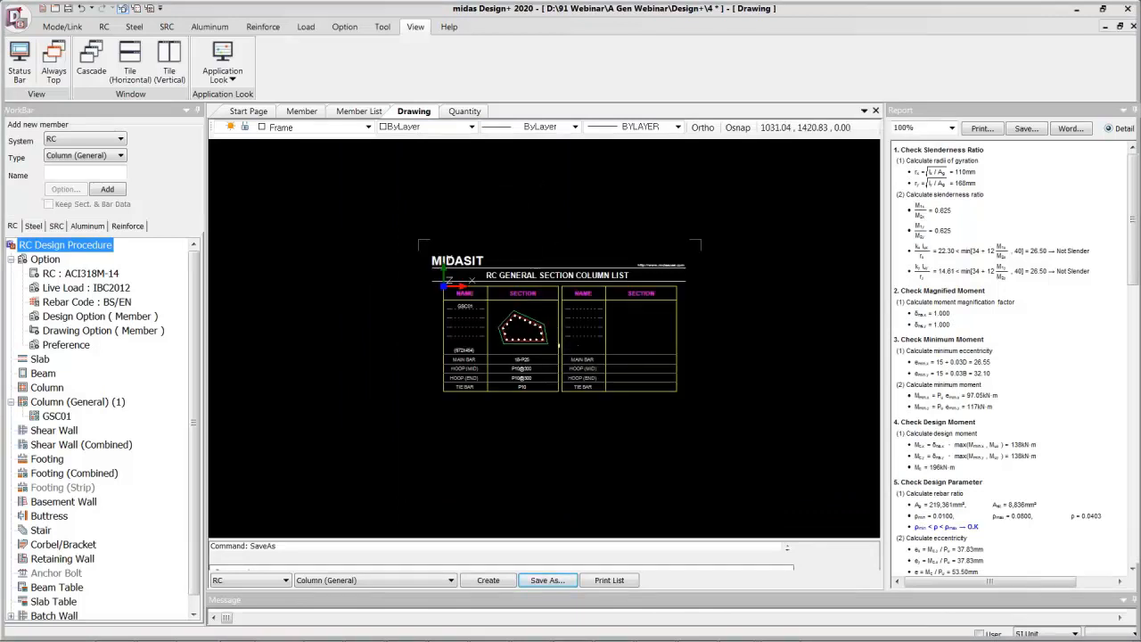
scroll(466, 243, "up", 2)
scroll(479, 185, "up", 2)
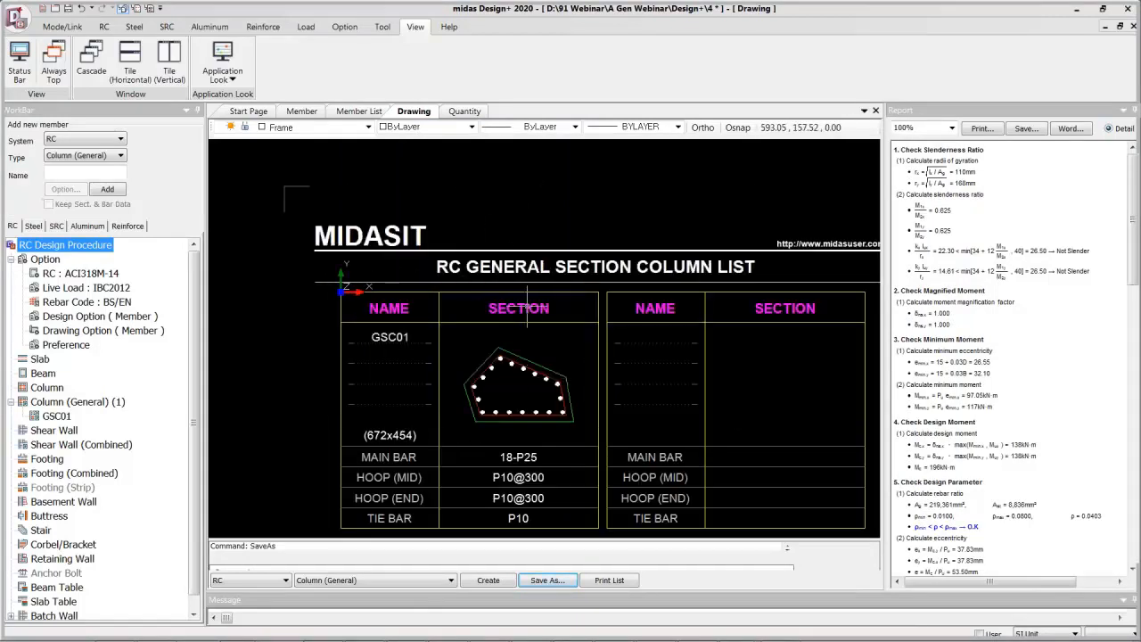
Create the RC Column (General) quantity table, enlarge it, and highlight the Concrete column
left_click(463, 111)
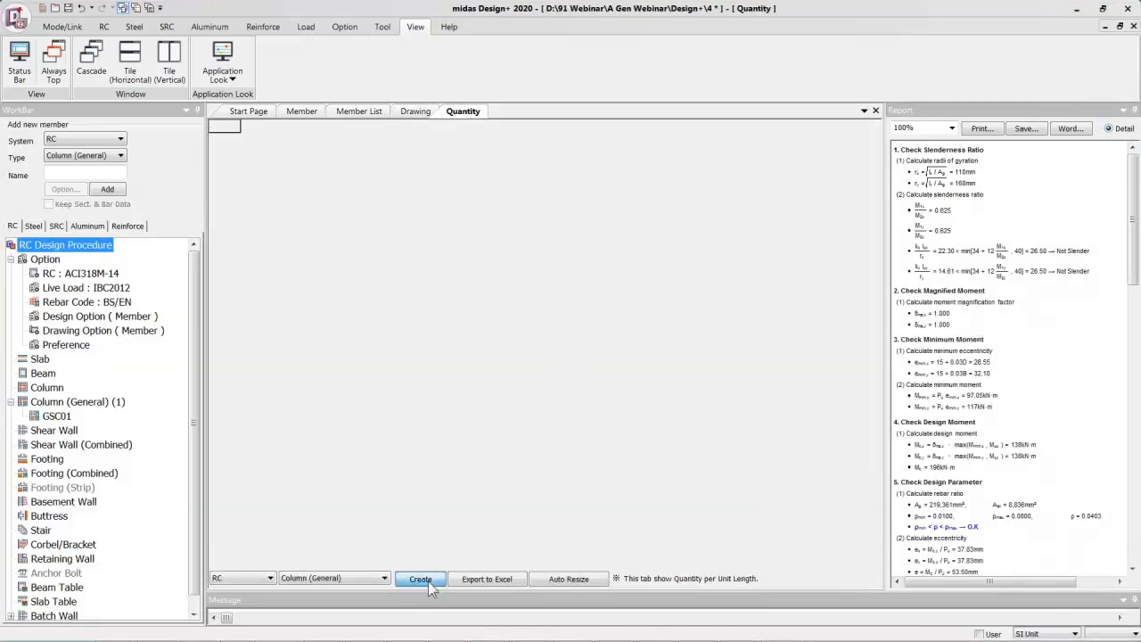
left_click(427, 580)
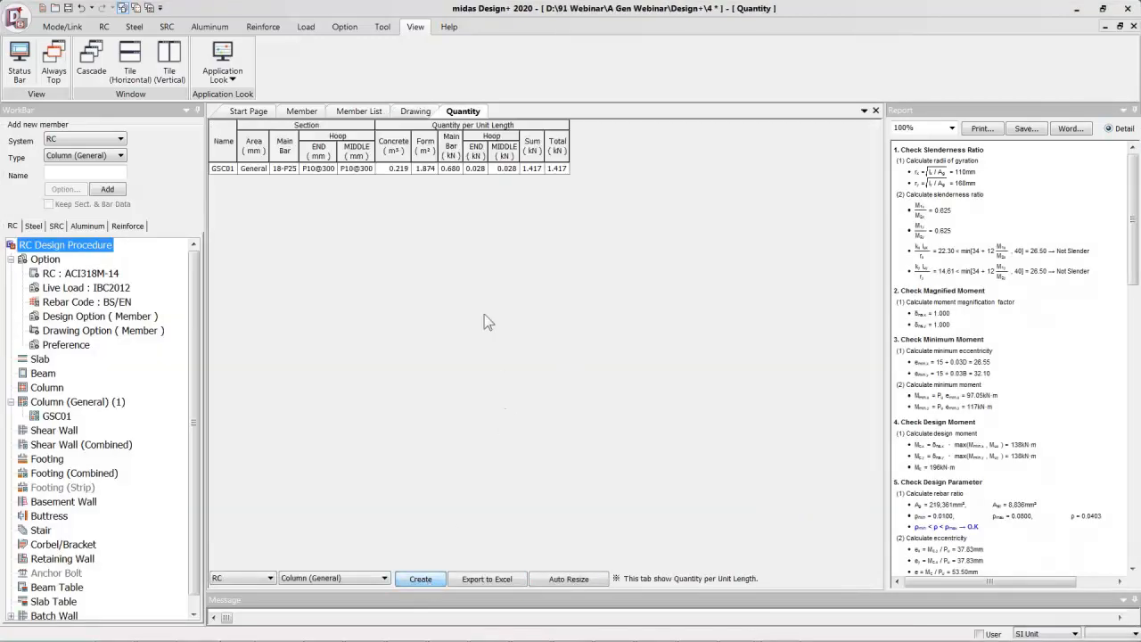
left_click(496, 182)
scroll(495, 182, "up", 3, "ctrl")
scroll(496, 182, "up", 1, "ctrl")
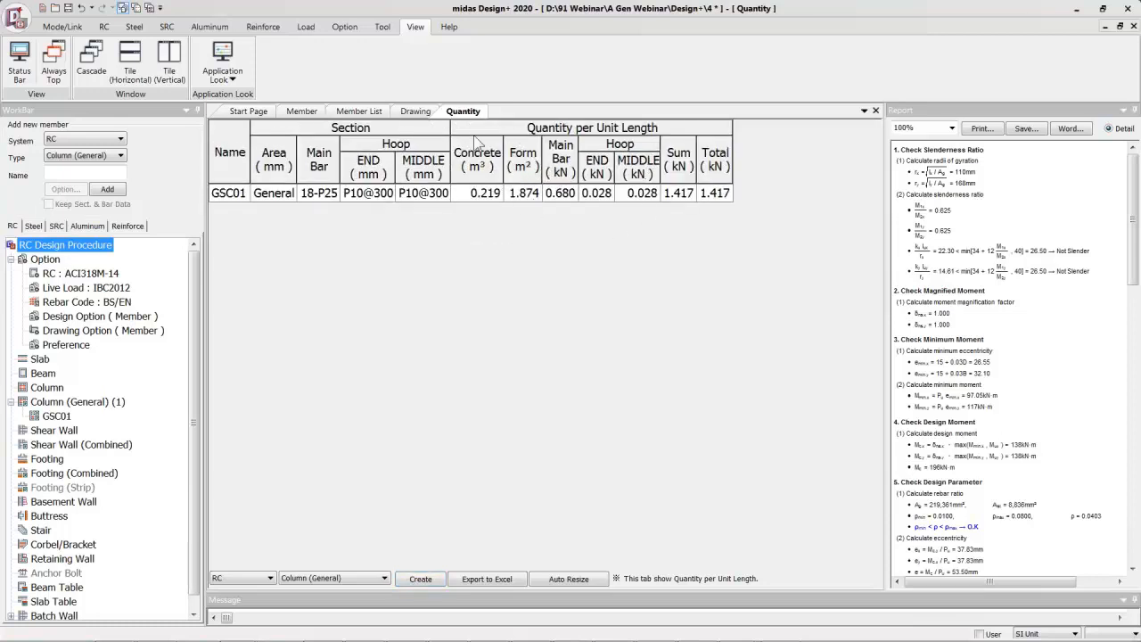
left_click(479, 144)
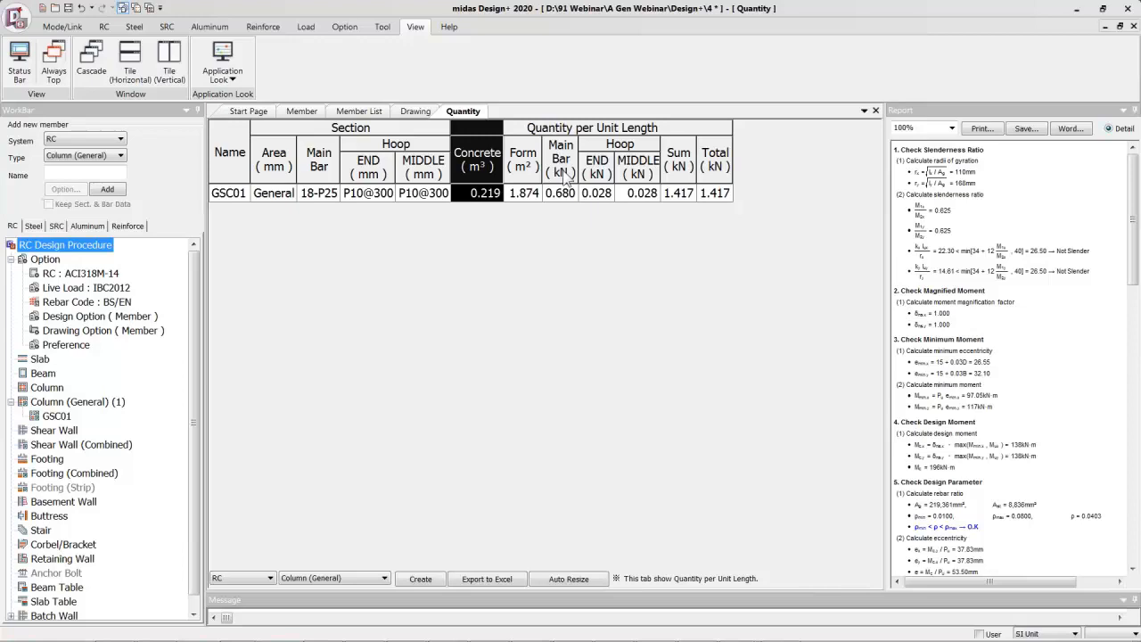
Highlight the Form, Main Bar and Hoop quantity columns for GSC01, clear the highlight, and return to the member design view
left_click_drag(530, 174, 635, 181)
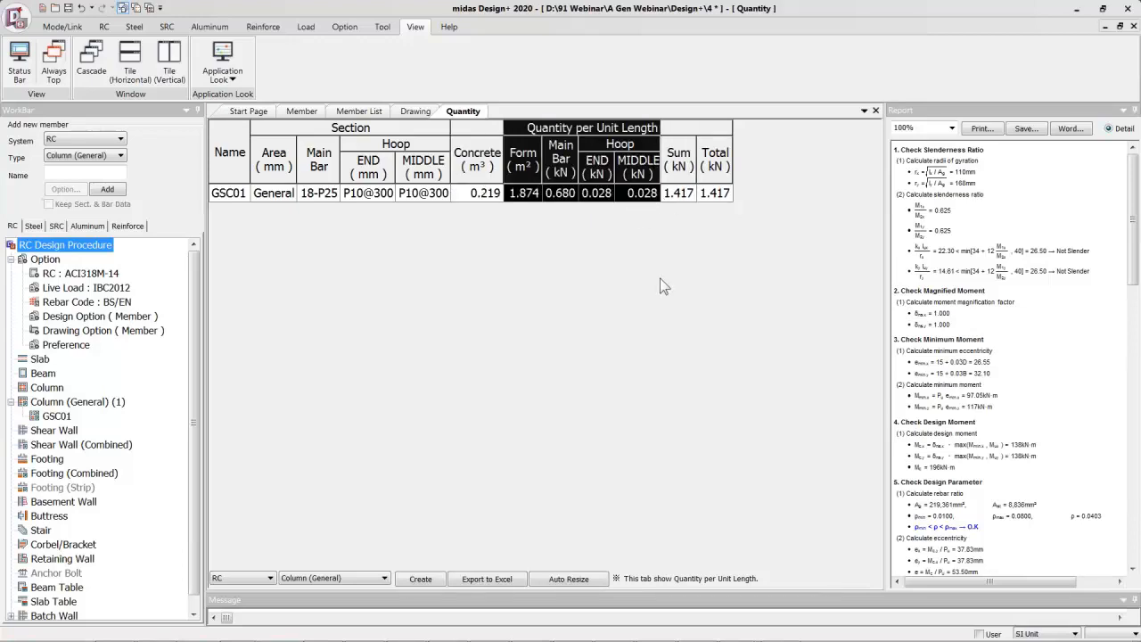
left_click(670, 195)
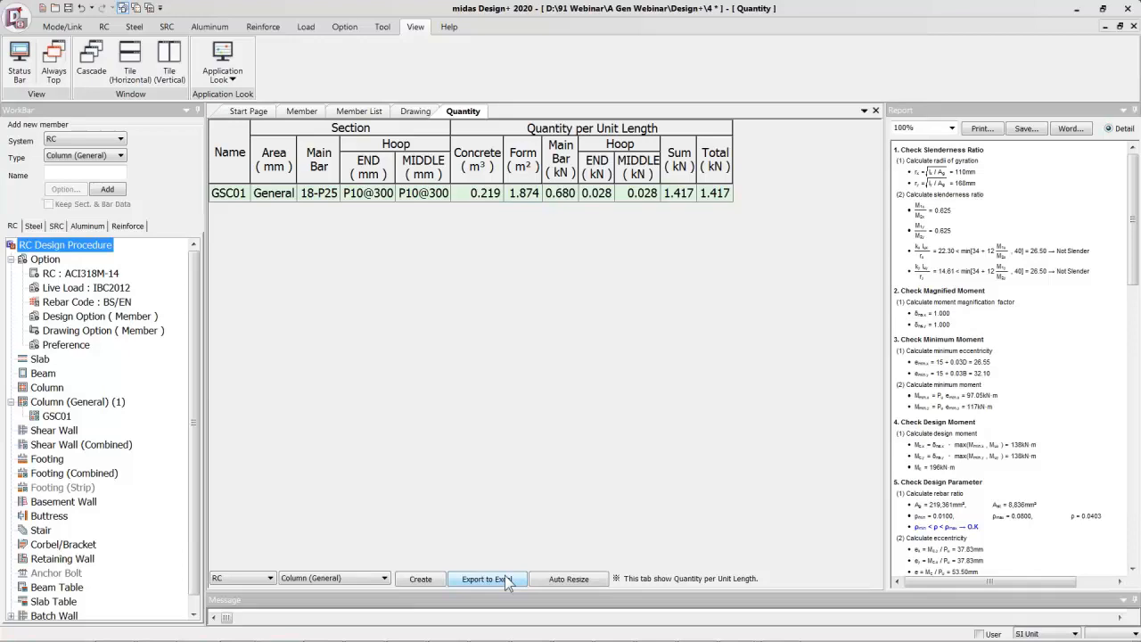
left_click(300, 111)
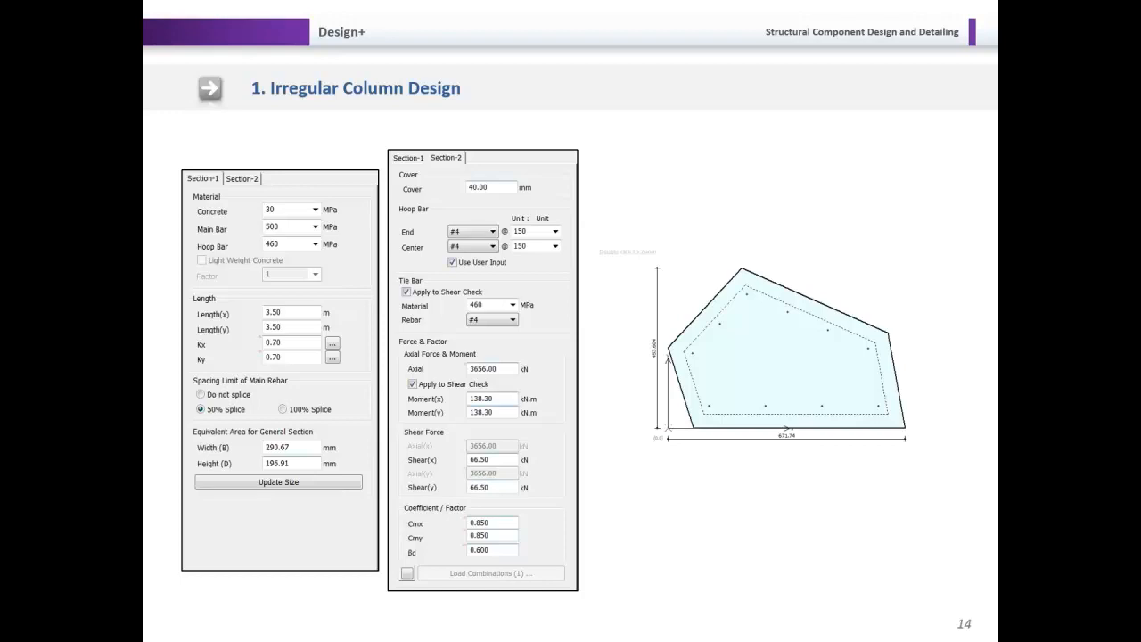
Advance to the multi-storey basement wall slide, then switch back to midas Design+ and save the project file
key("Right")
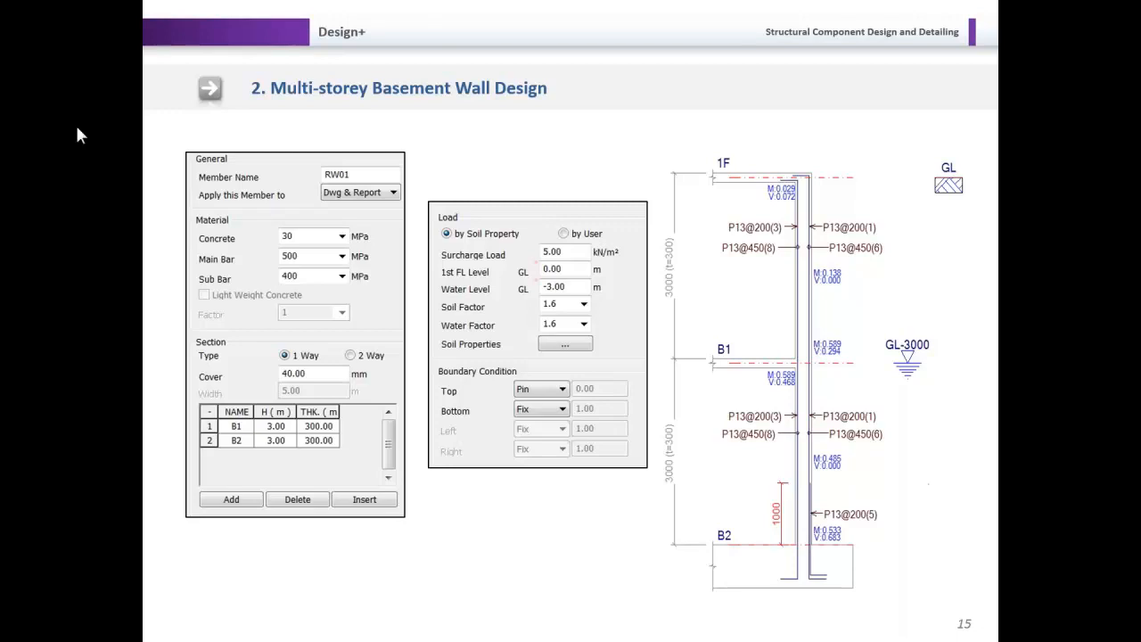
key("alt+Tab")
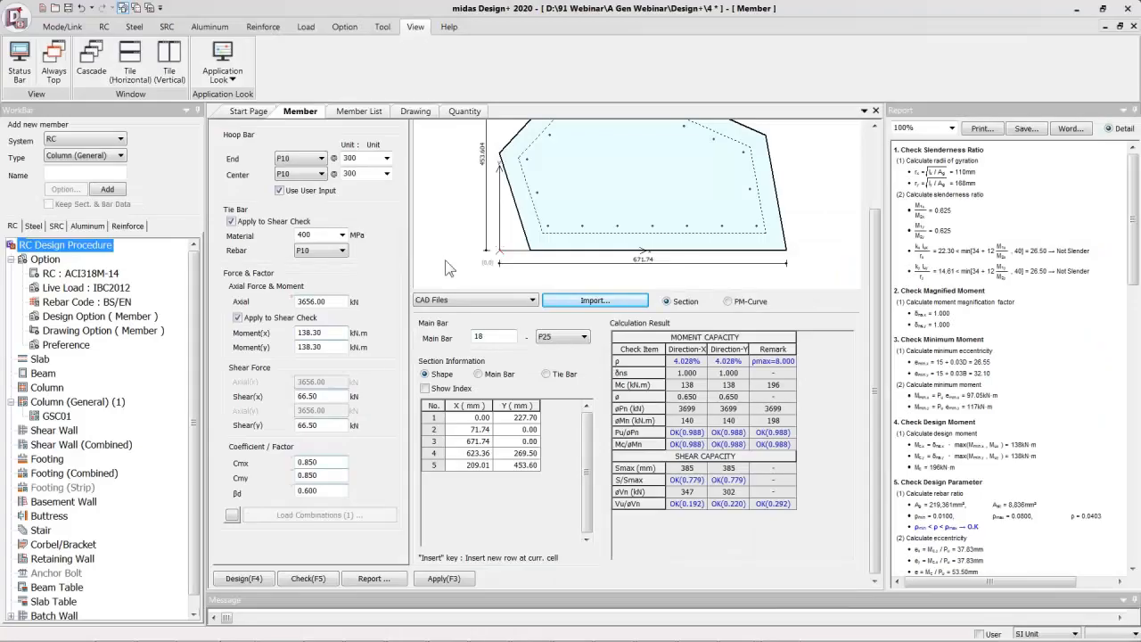
key("ctrl+s")
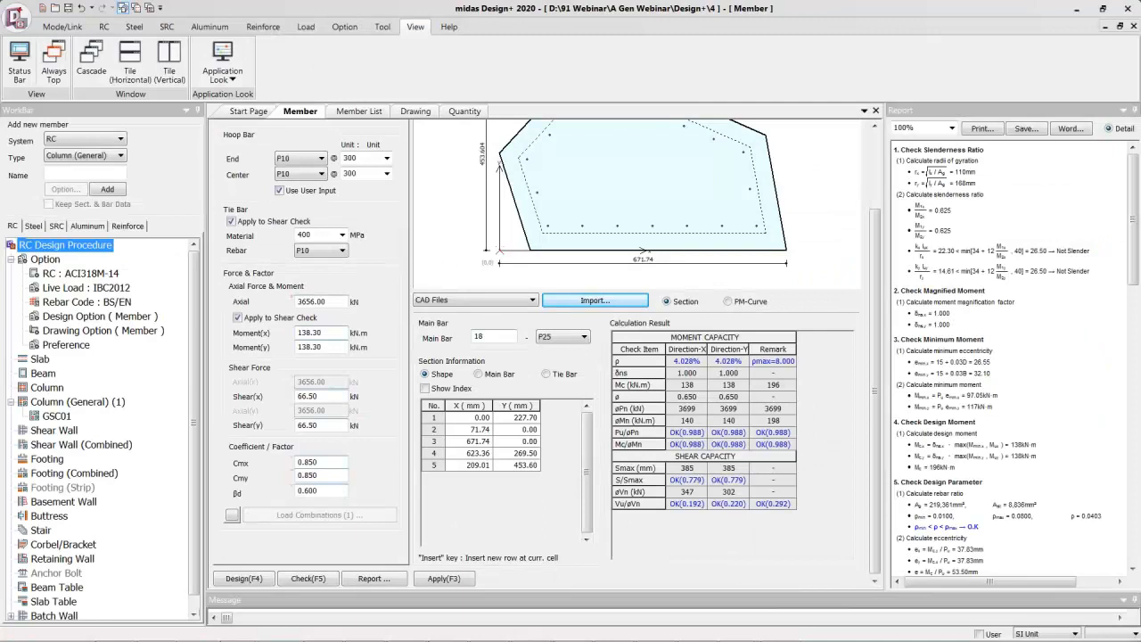
Create a new RC Basement Wall member from the member type overview
left_click(55, 27)
left_click(185, 67)
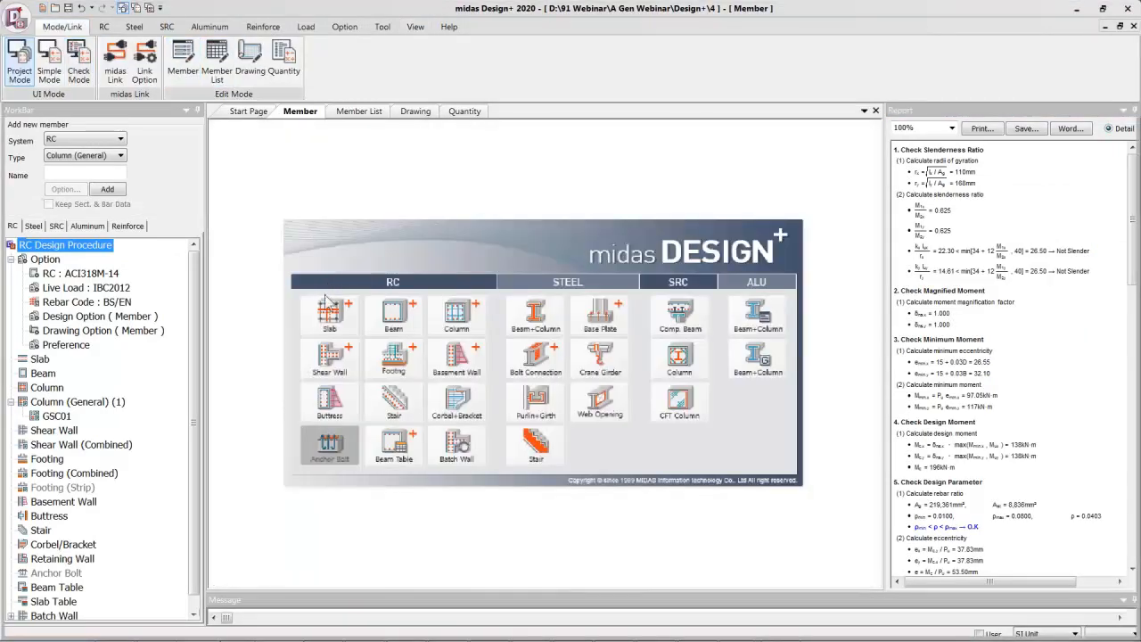
left_click(457, 359)
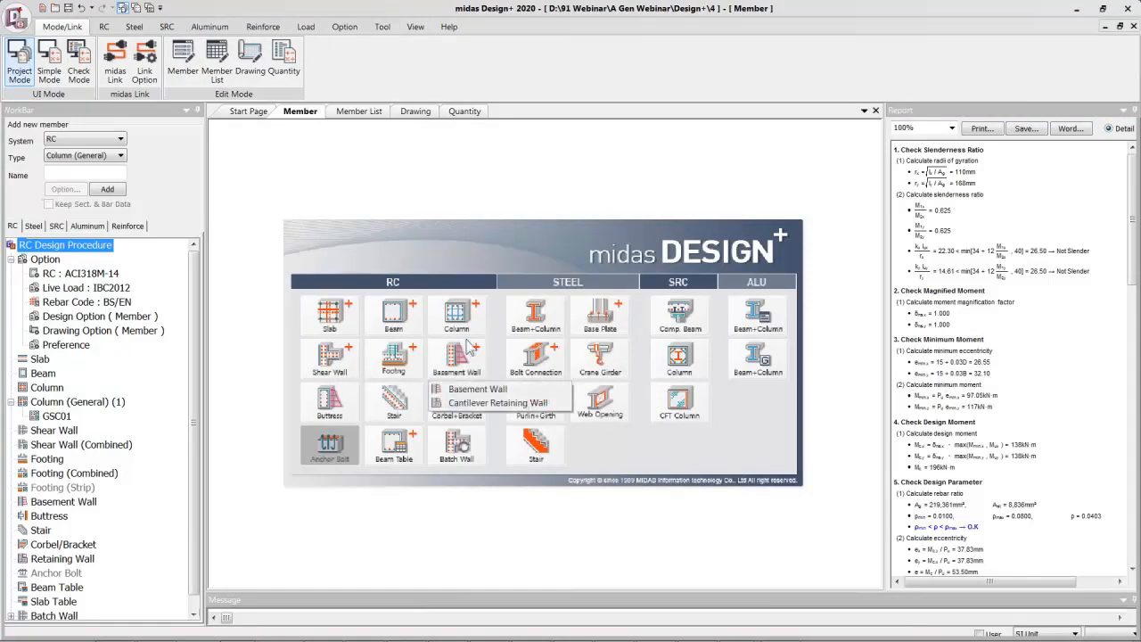
left_click(455, 391)
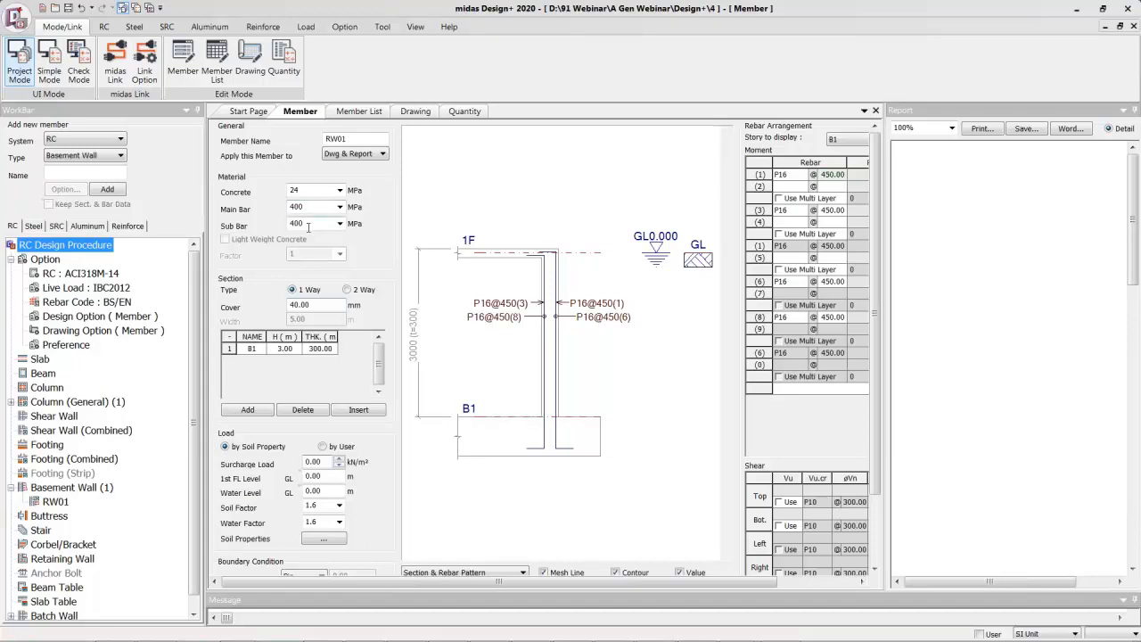
Review the sub bar strength options and preview the 2 Way section type before returning to 1 Way
left_click(339, 223)
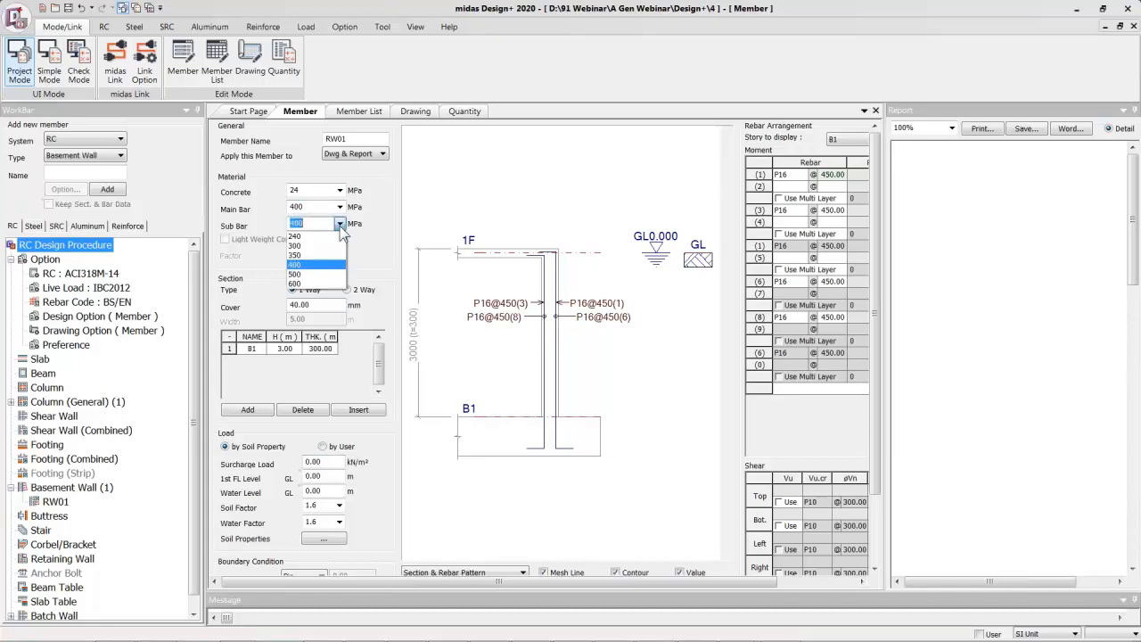
left_click(339, 225)
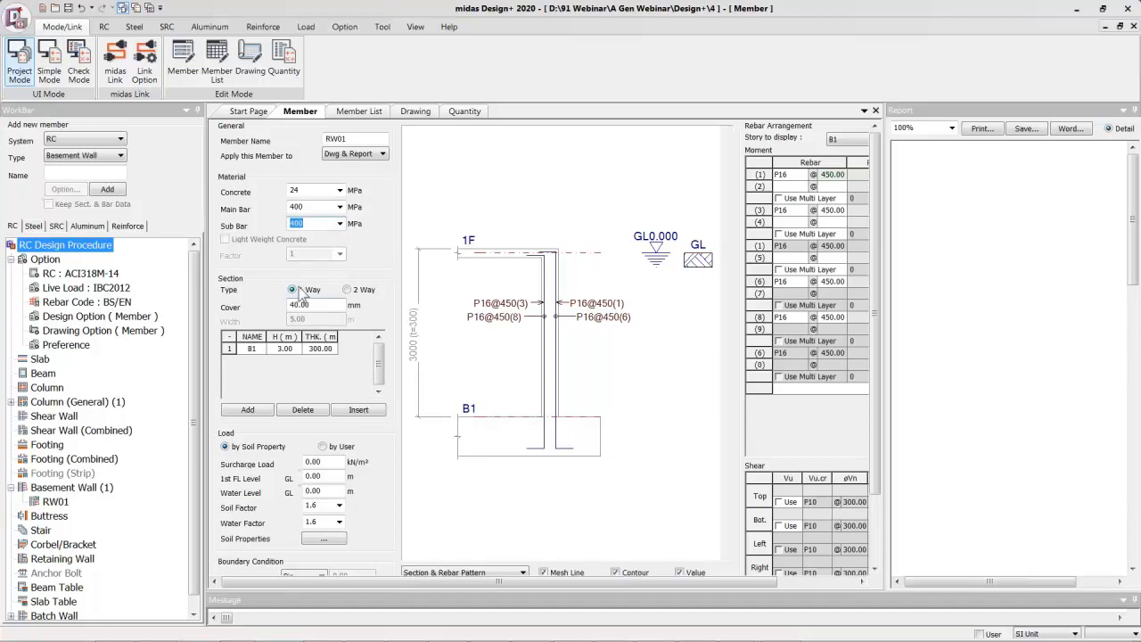
left_click(359, 287)
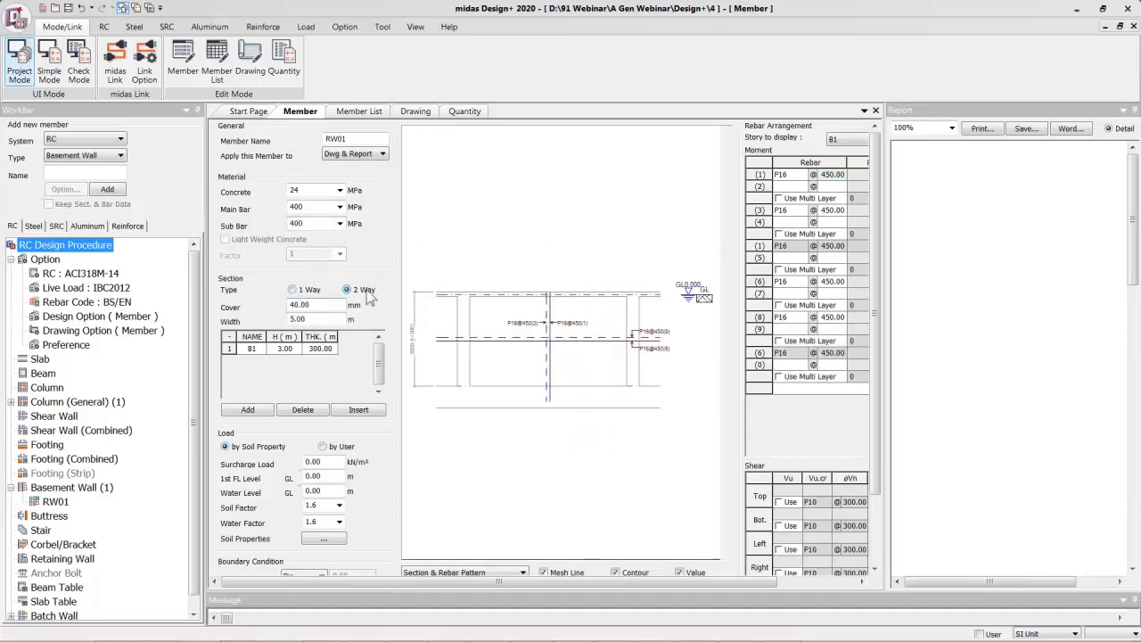
left_click(312, 290)
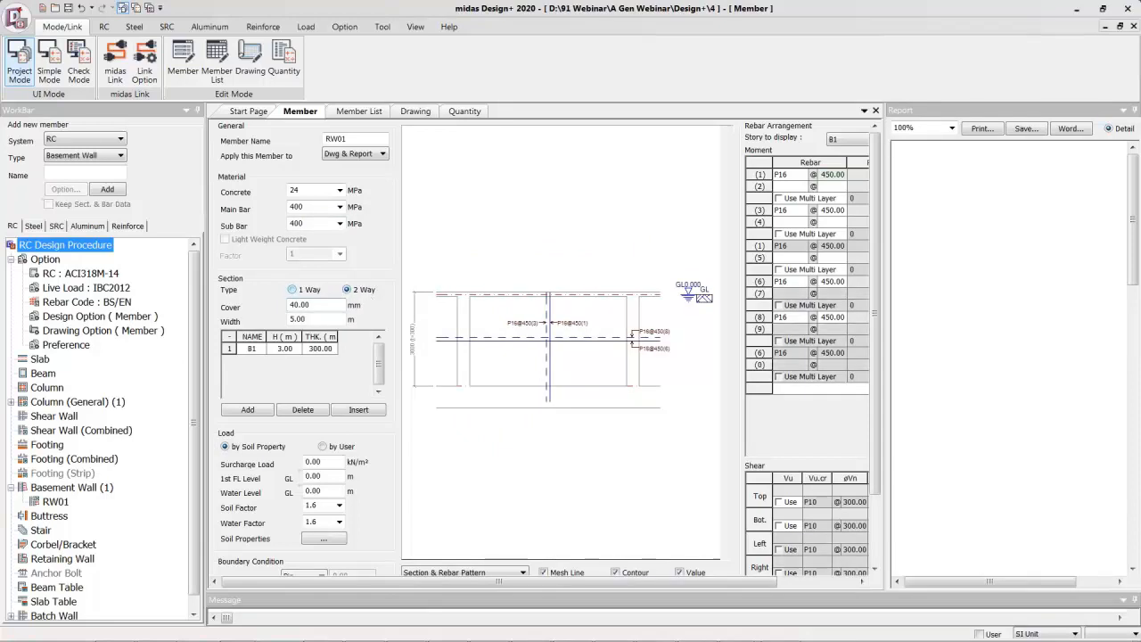
Check the 40 mm cover and add a second storey B2, 3.00 m high and 300 mm thick, to the wall section
left_click(320, 306)
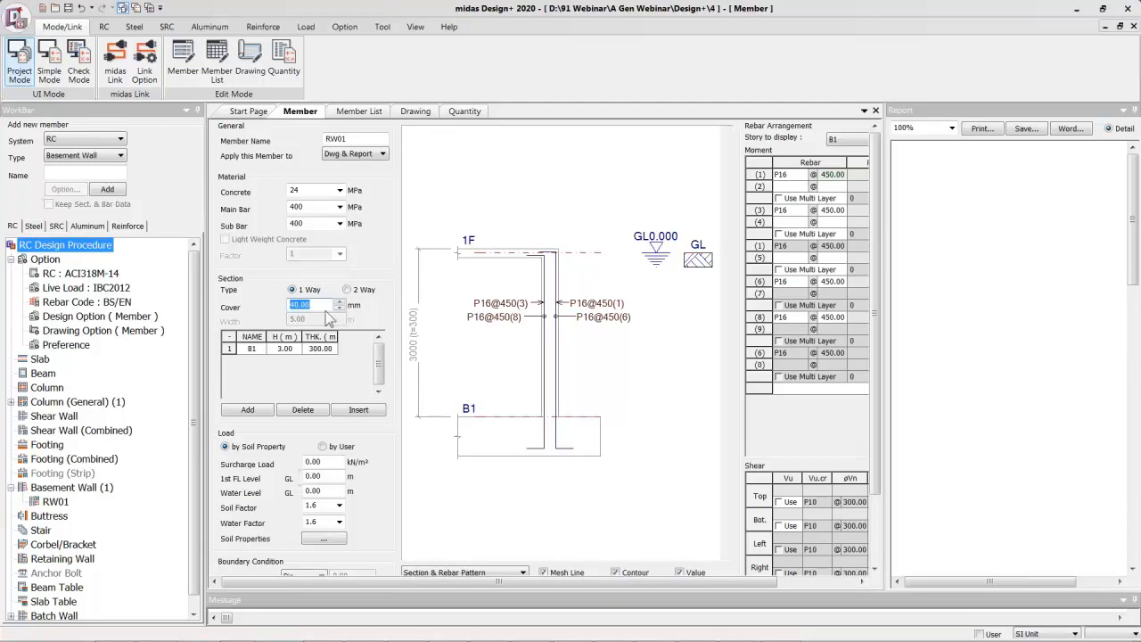
left_click(320, 305)
left_click(248, 410)
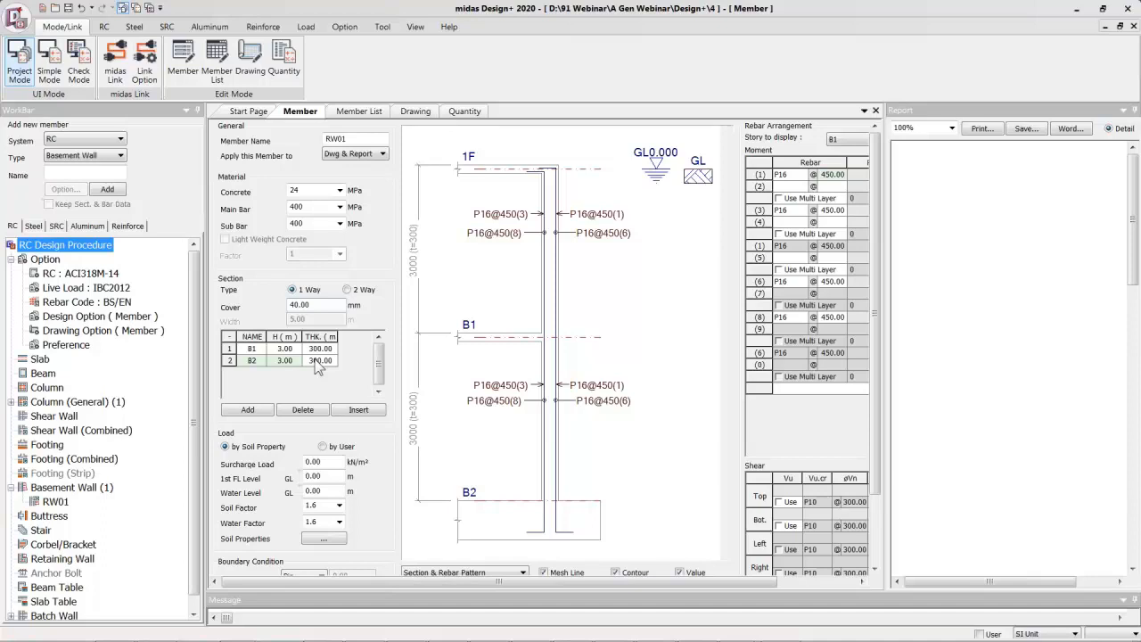
Compare the user-defined load input with the soil property method, return to by Soil Property, and set the surcharge load to 5 kN/m²
left_click(268, 450)
left_click(328, 446)
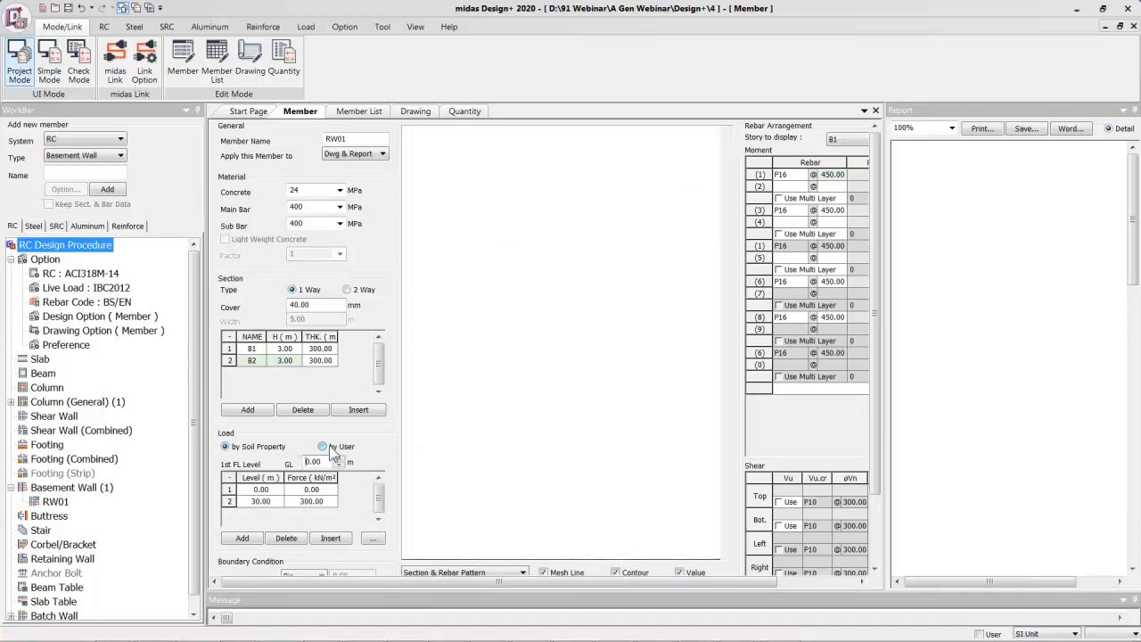
left_click(238, 450)
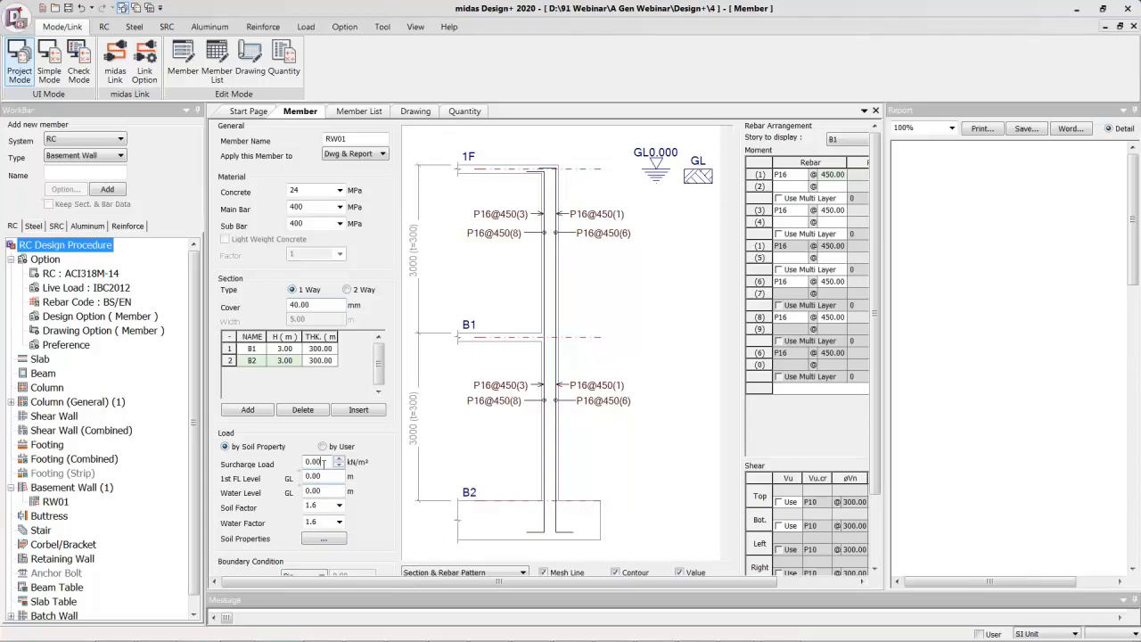
left_click_drag(318, 462, 300, 469)
type("5")
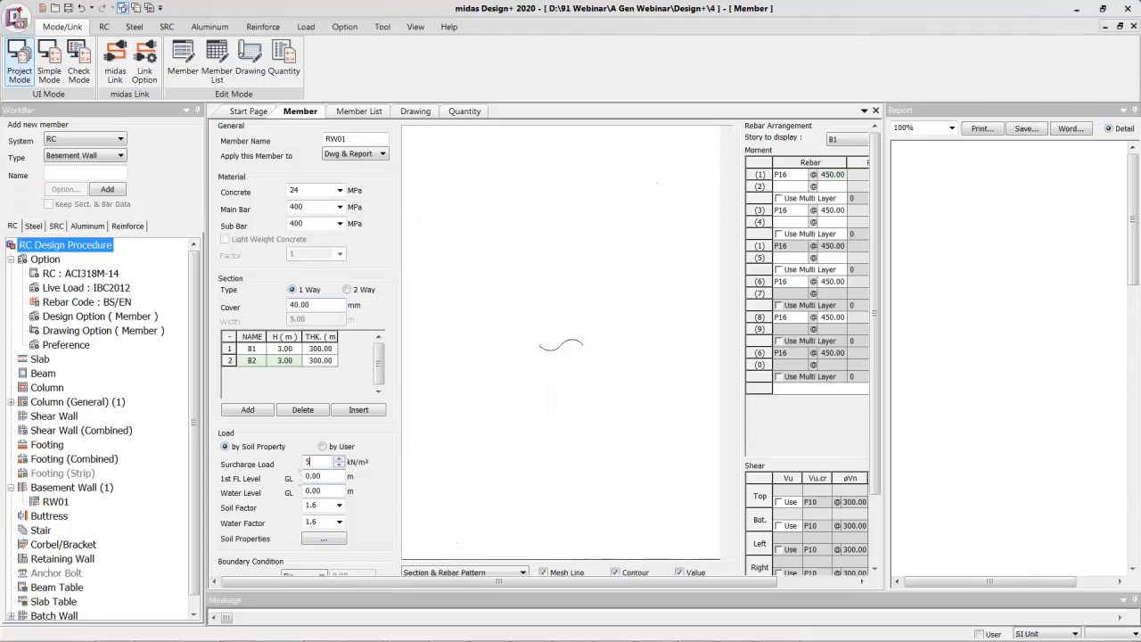
Check the 1st FL level definition and set the wall's water level to GL -3 m
left_click(328, 479)
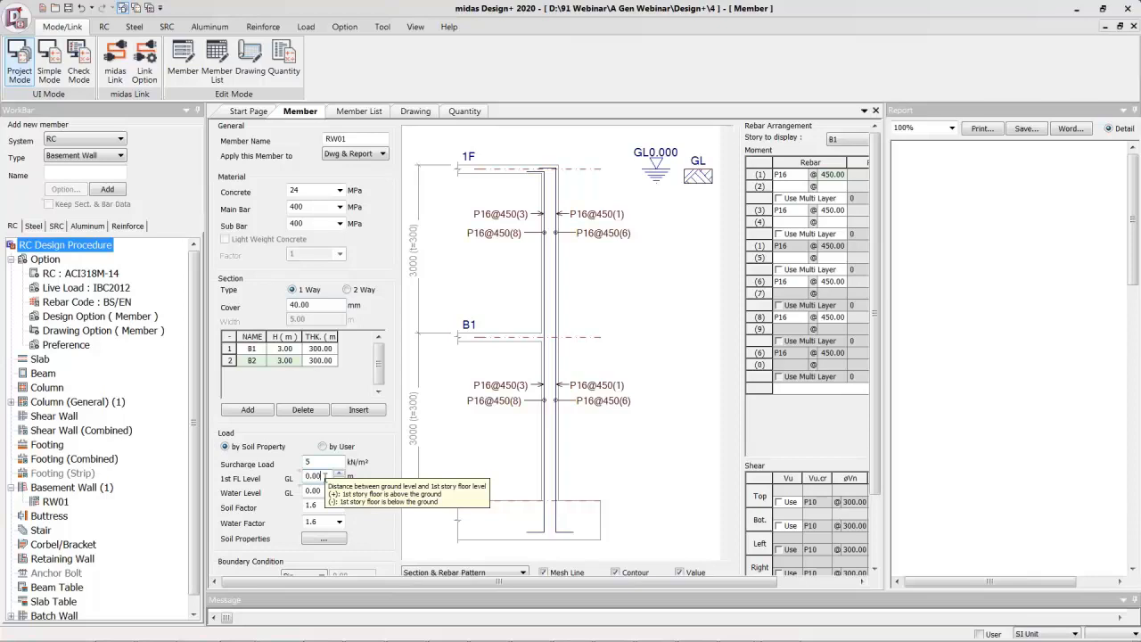
left_click_drag(313, 476, 300, 482)
left_click(324, 475)
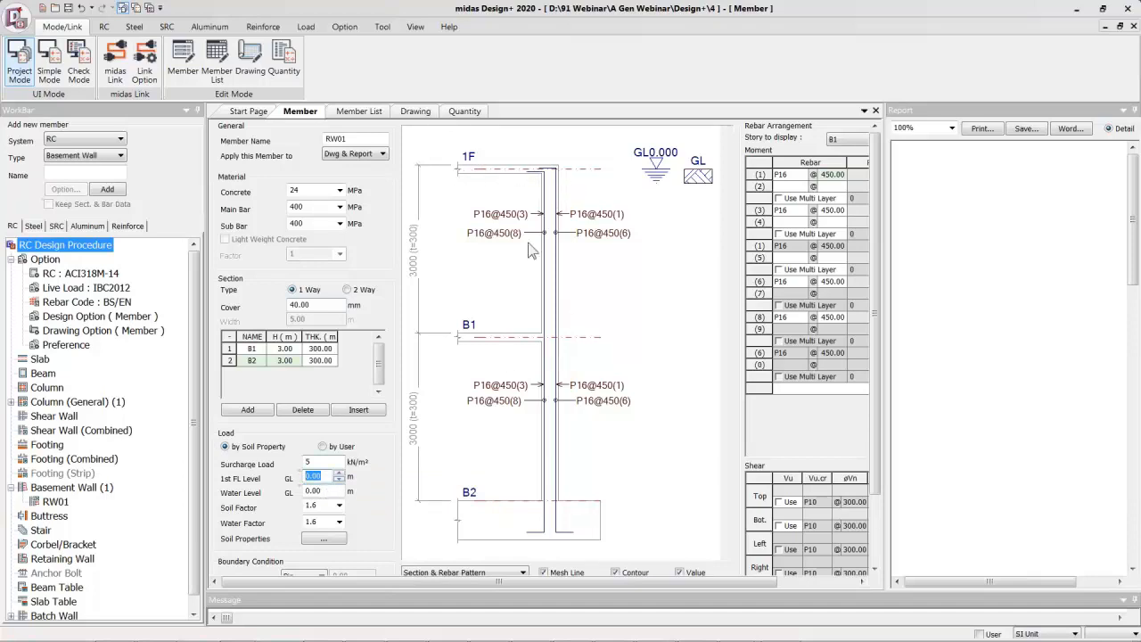
left_click(317, 490)
left_click_drag(324, 490, 289, 491)
type("-3")
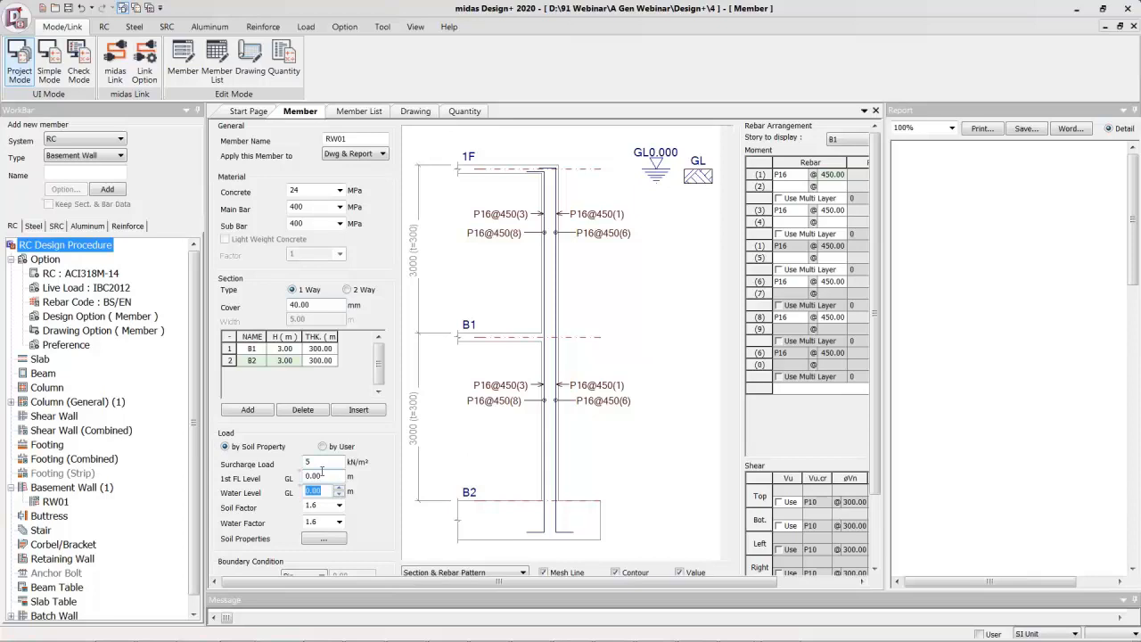
key("Return")
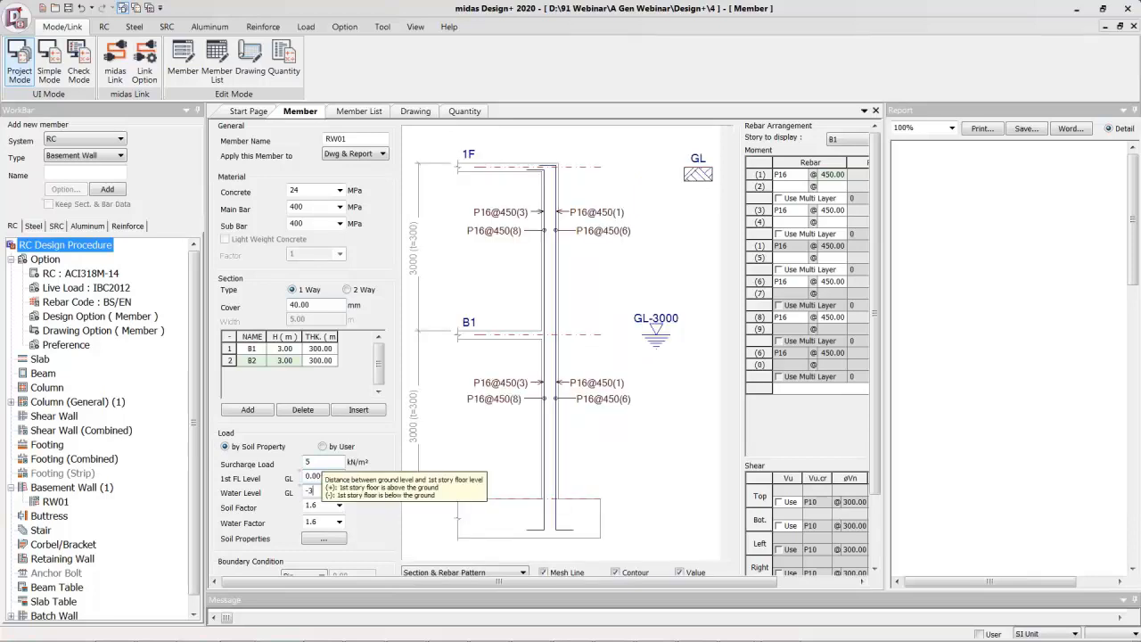
Review the available soil factor and water factor values, leaving both at 1.60
double_click(325, 506)
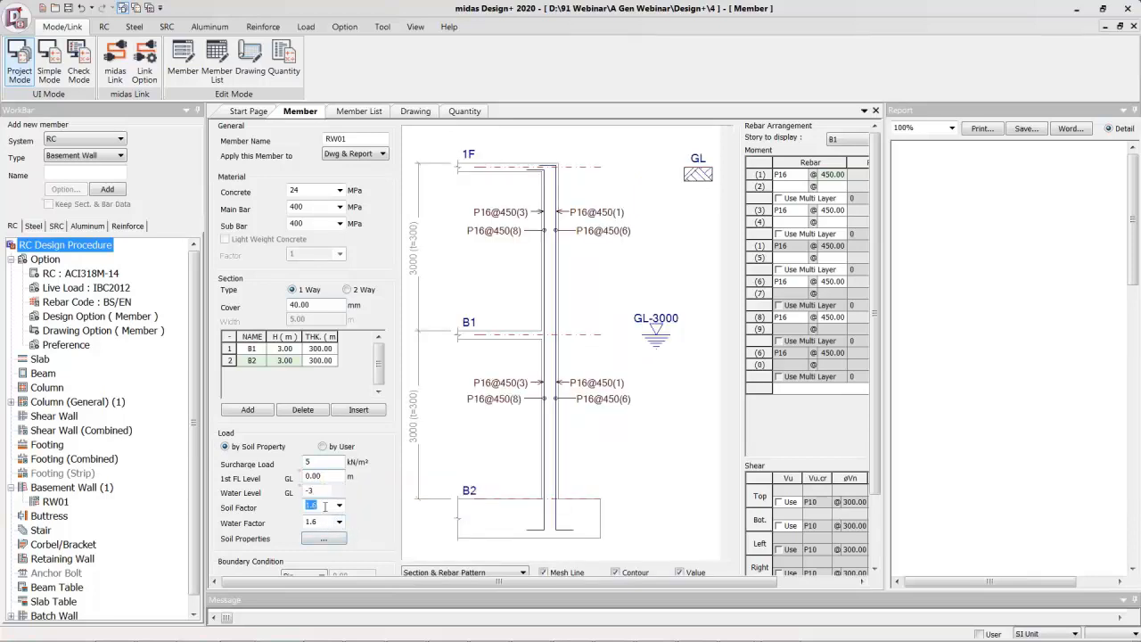
left_click(339, 506)
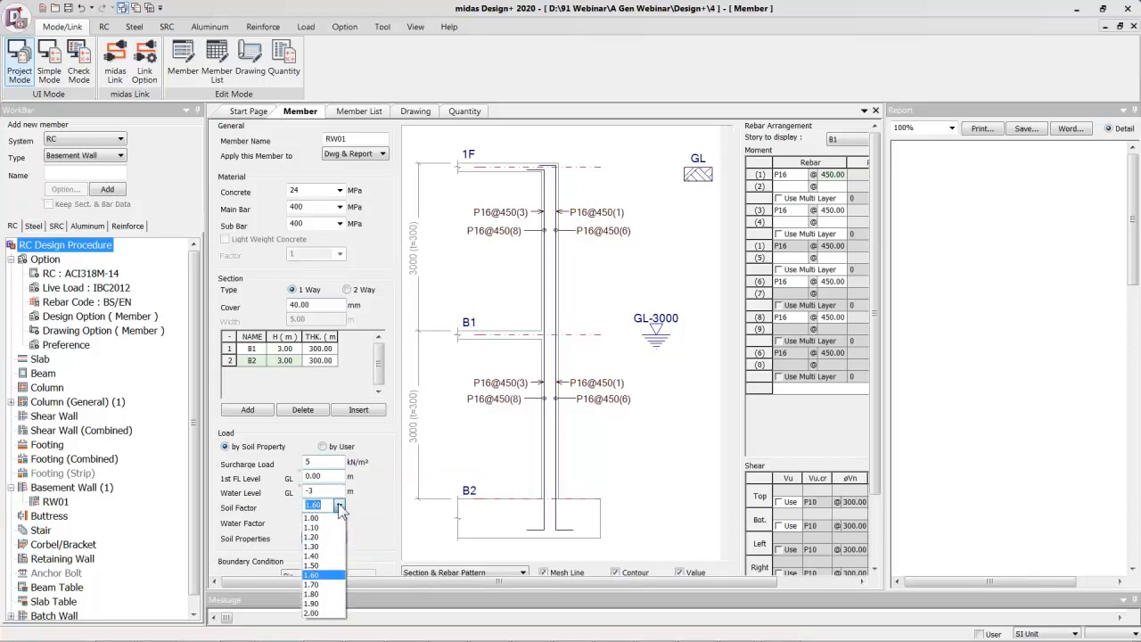
left_click(339, 507)
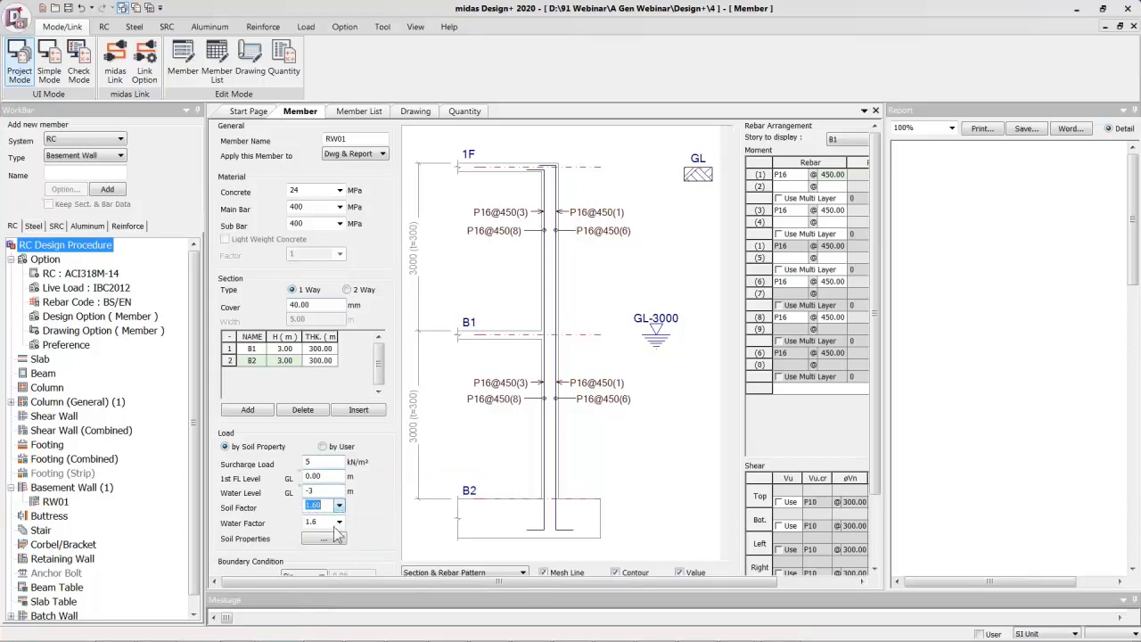
left_click(339, 522)
left_click(340, 524)
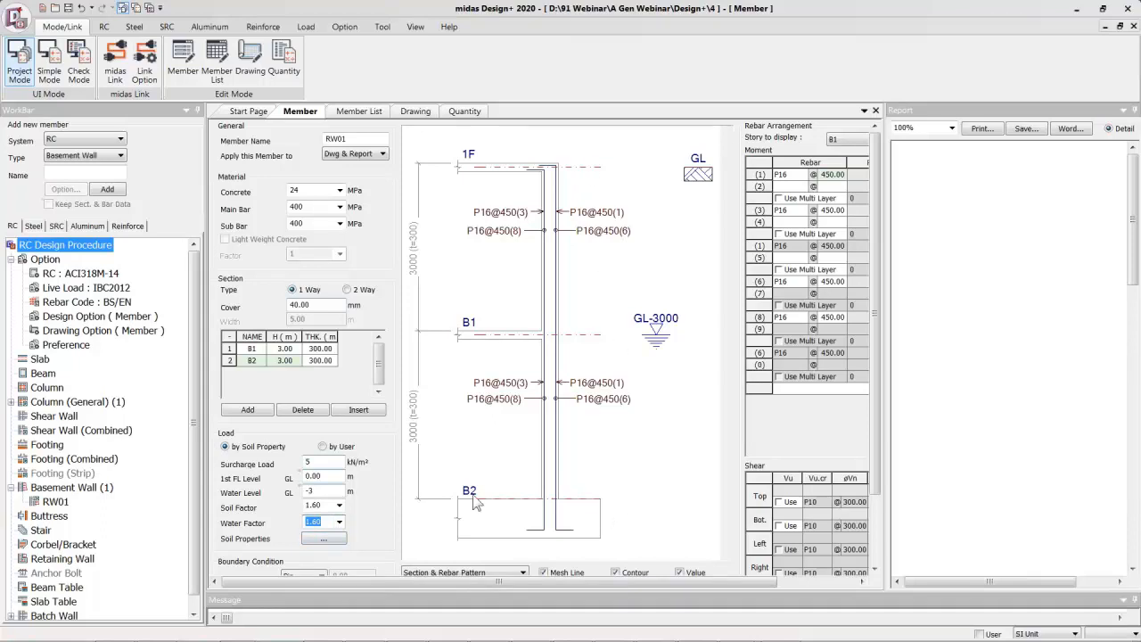
Inspect the soil layer's height, angle and density in the soil properties, and close them without applying changes
left_click(336, 539)
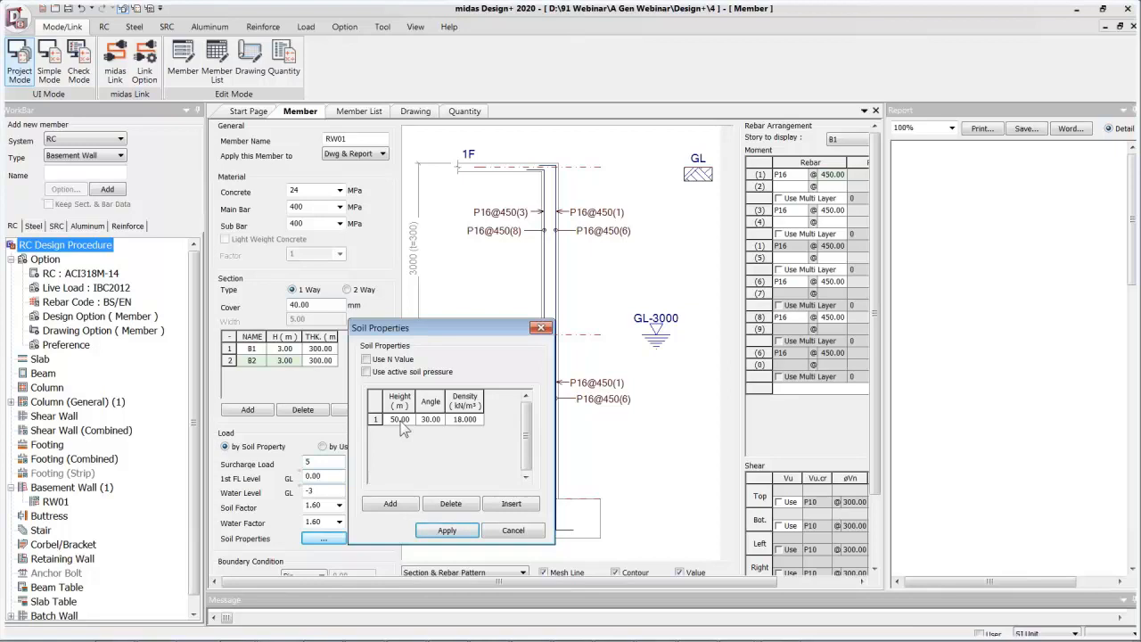
left_click(401, 422)
left_click(462, 421)
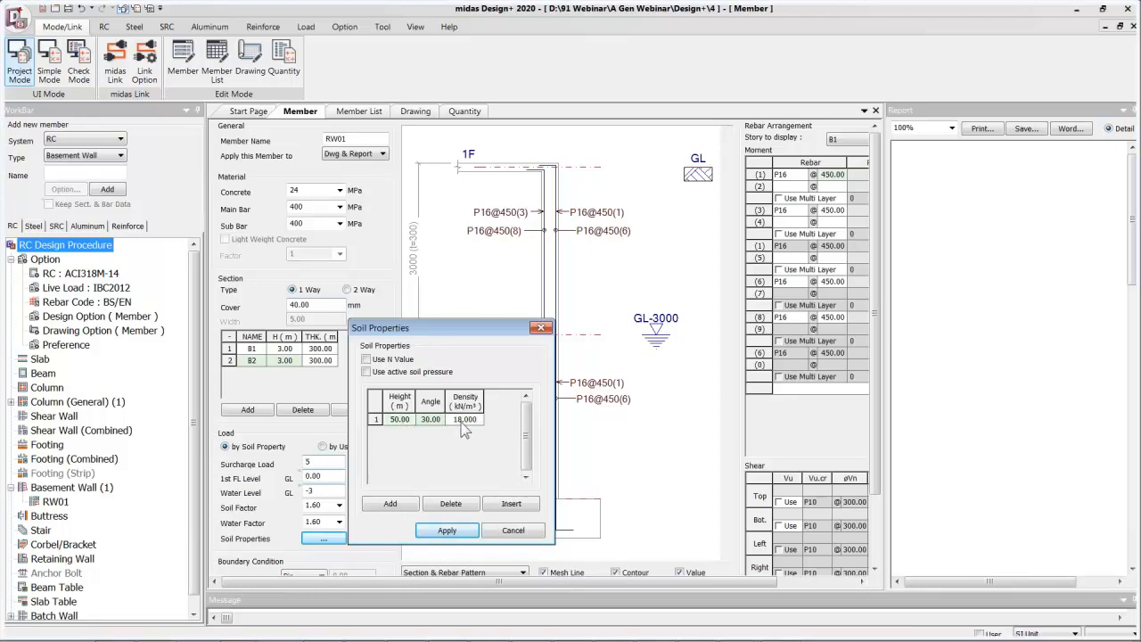
left_click(400, 421)
left_click(426, 423)
left_click(405, 425)
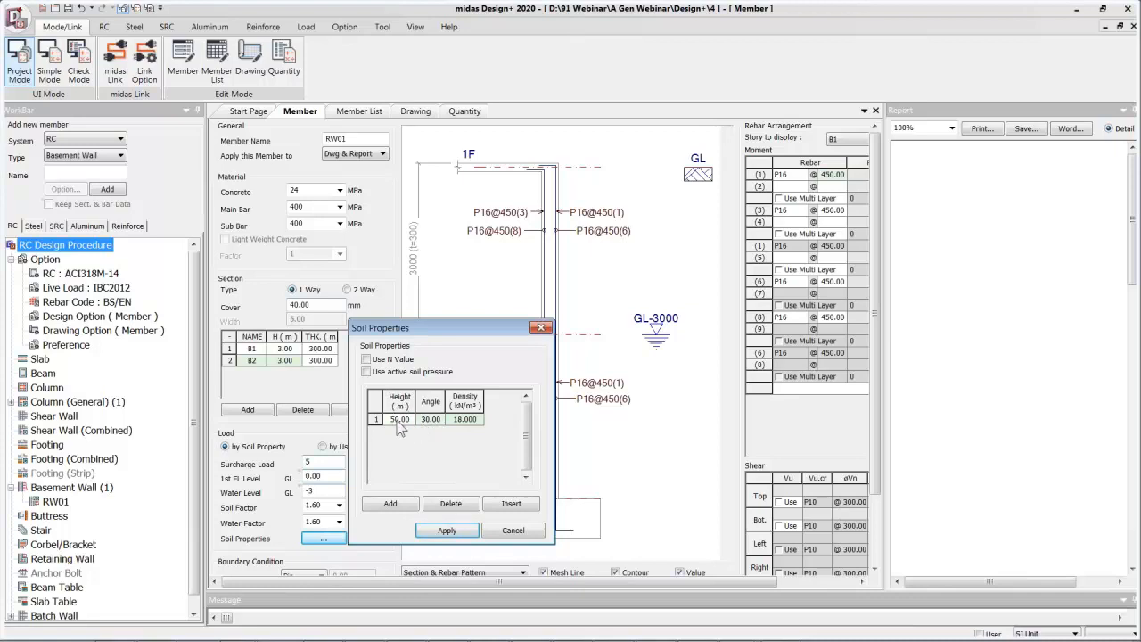
left_click(494, 532)
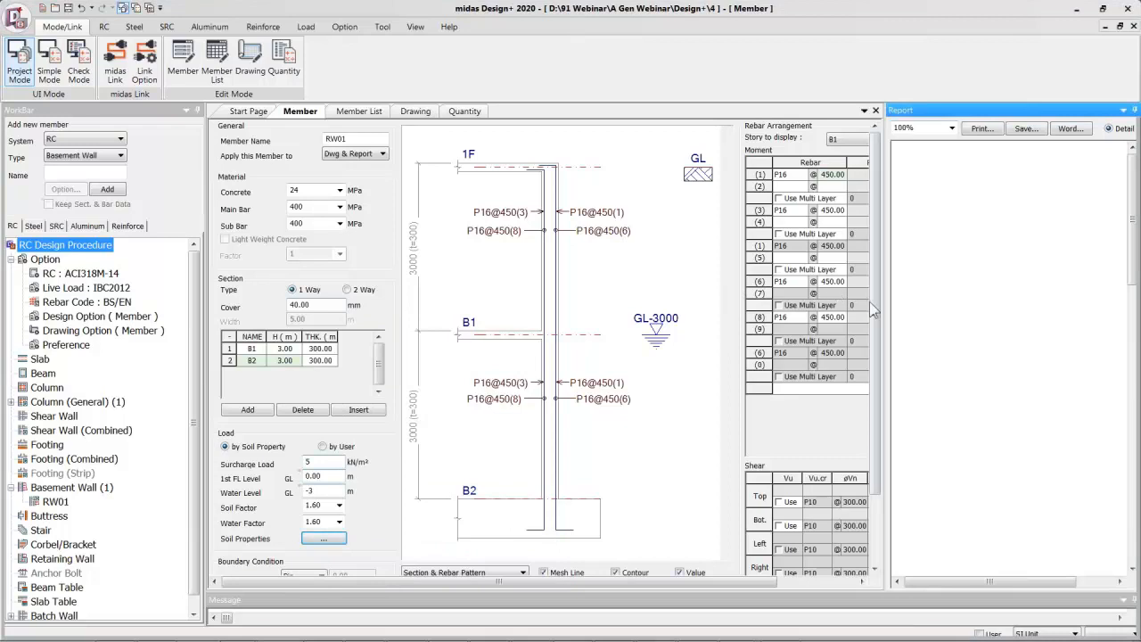
Check the pinned top and fixed bottom boundary conditions and run the design of basement wall RW01
scroll(869, 301, "down", 3)
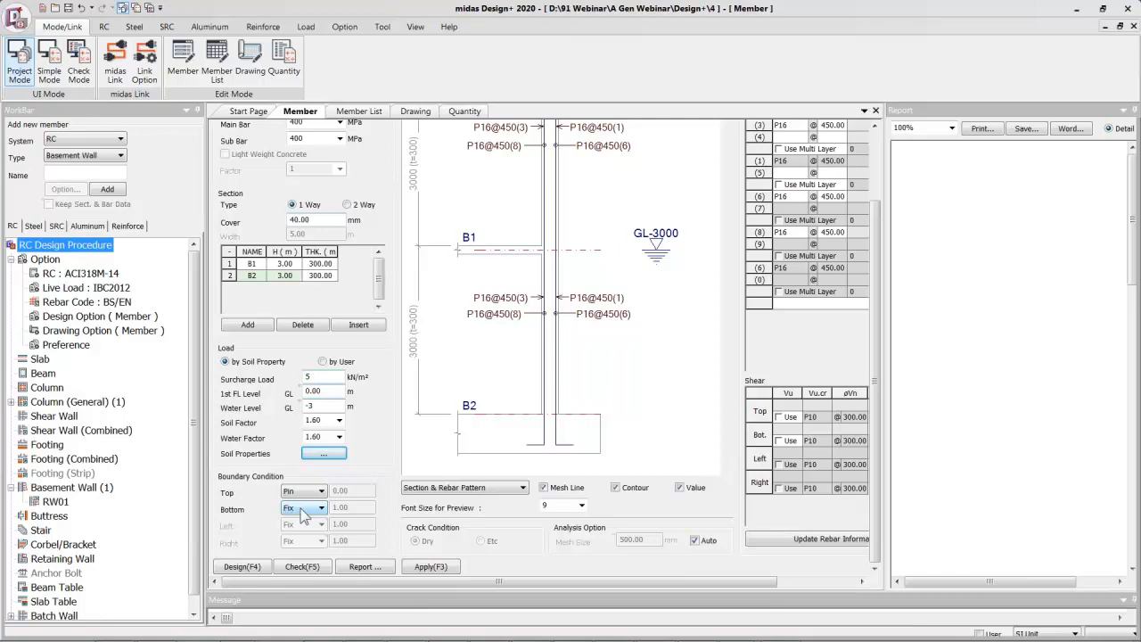
left_click_drag(873, 427, 814, 458)
left_click(242, 566)
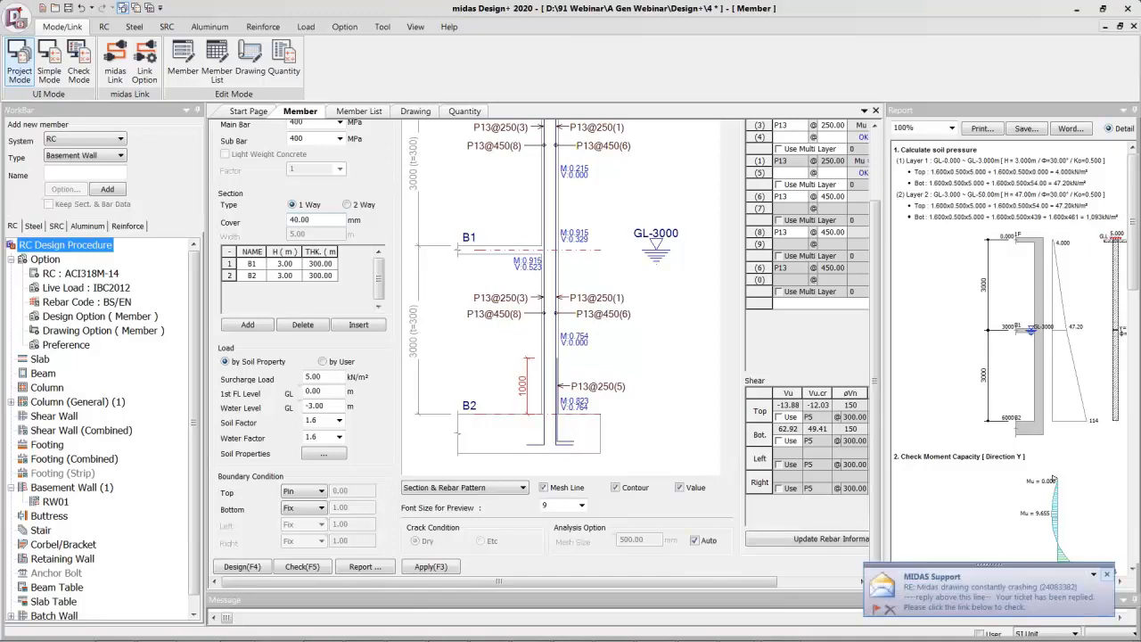
Set story B1's moment rebar to P16 for bar (1) and P12 for bar (3), keeping their 250 mm spacing
scroll(732, 390, "right", 3)
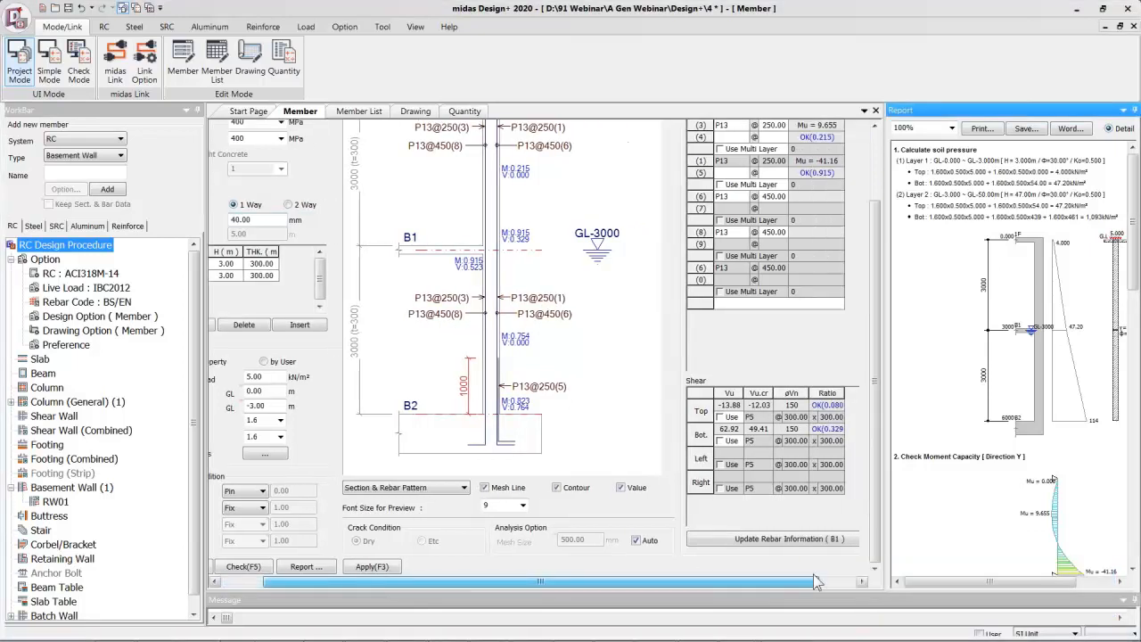
left_click_drag(876, 398, 876, 330)
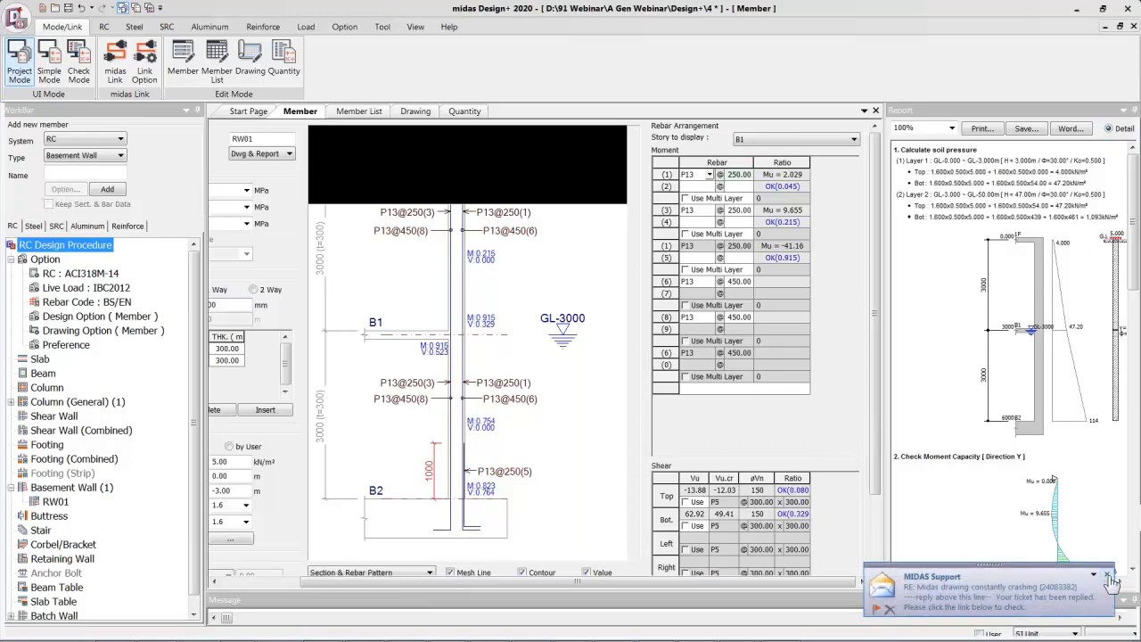
left_click(1108, 575)
left_click(710, 175)
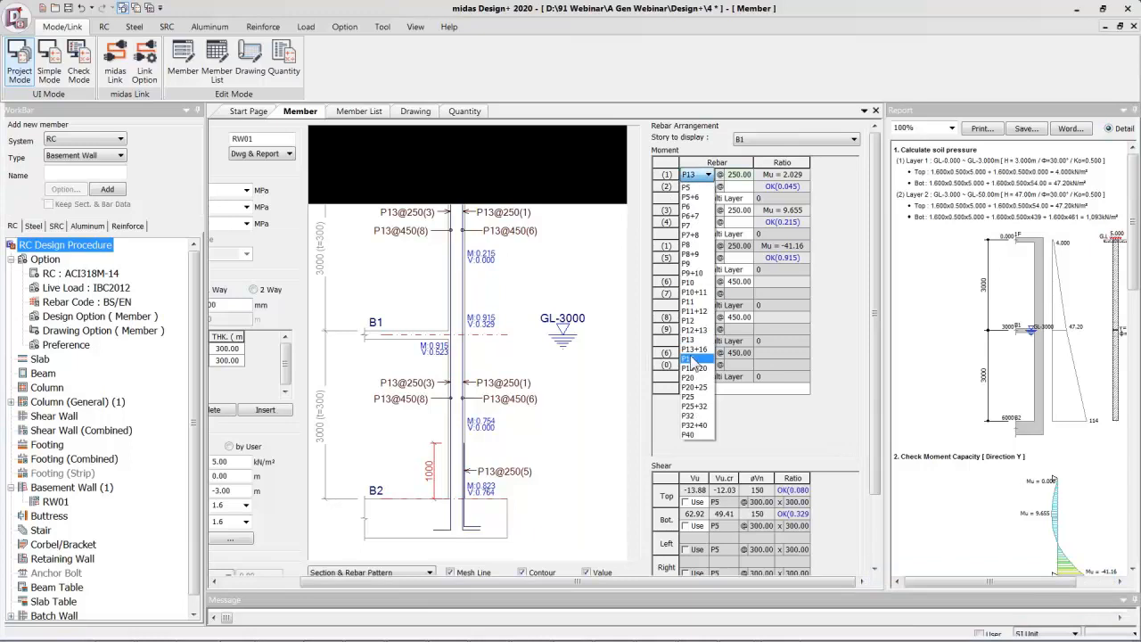
left_click(692, 358)
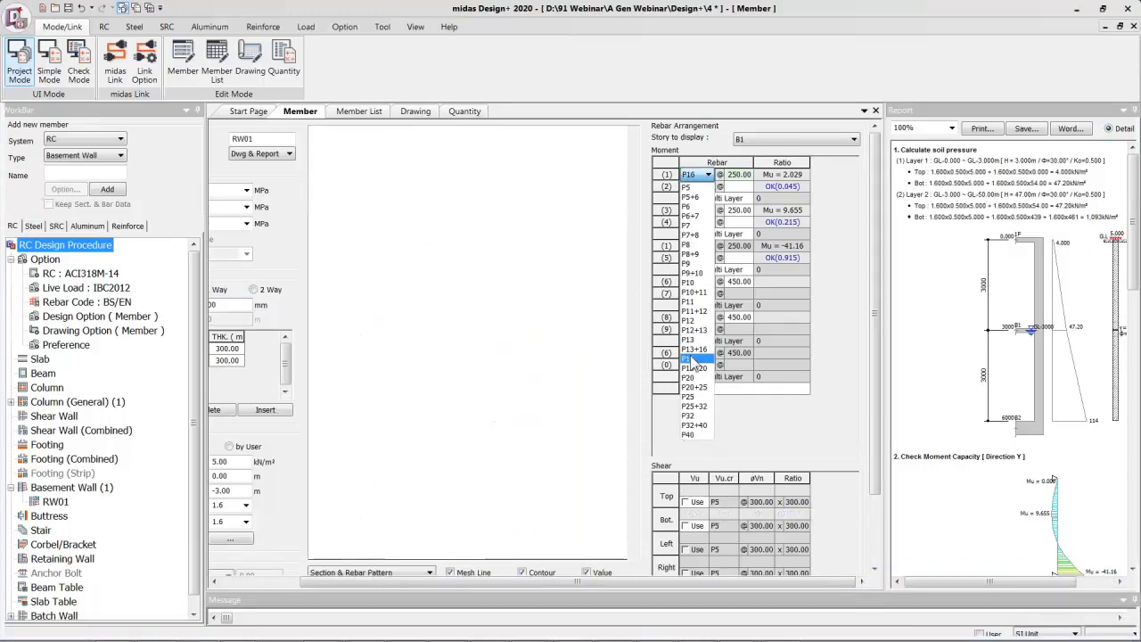
left_click(700, 211)
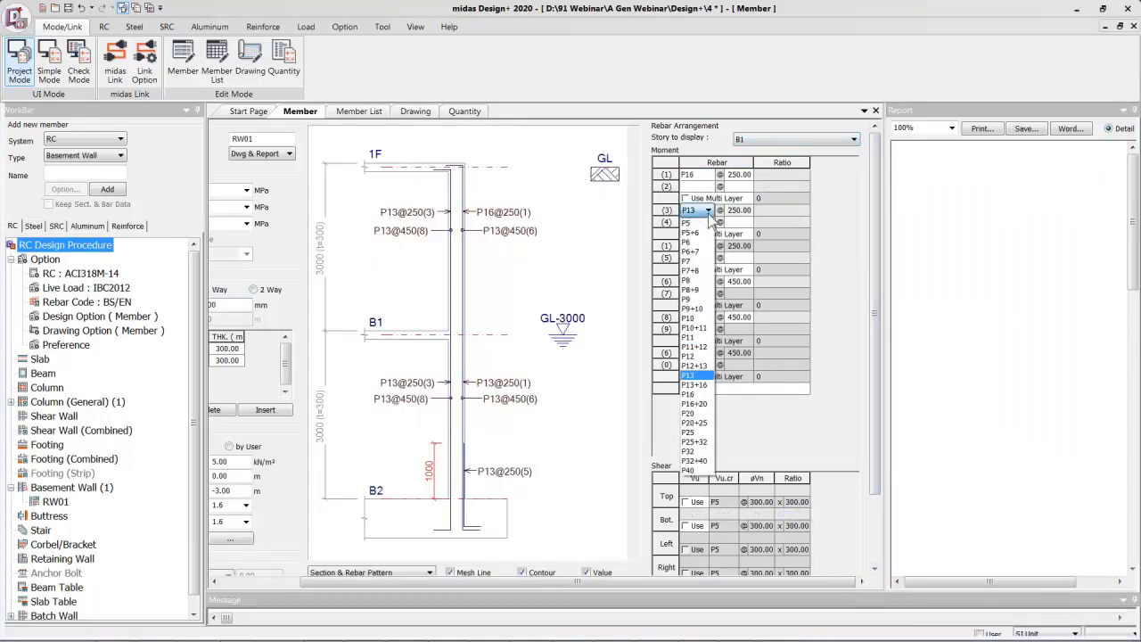
left_click(689, 357)
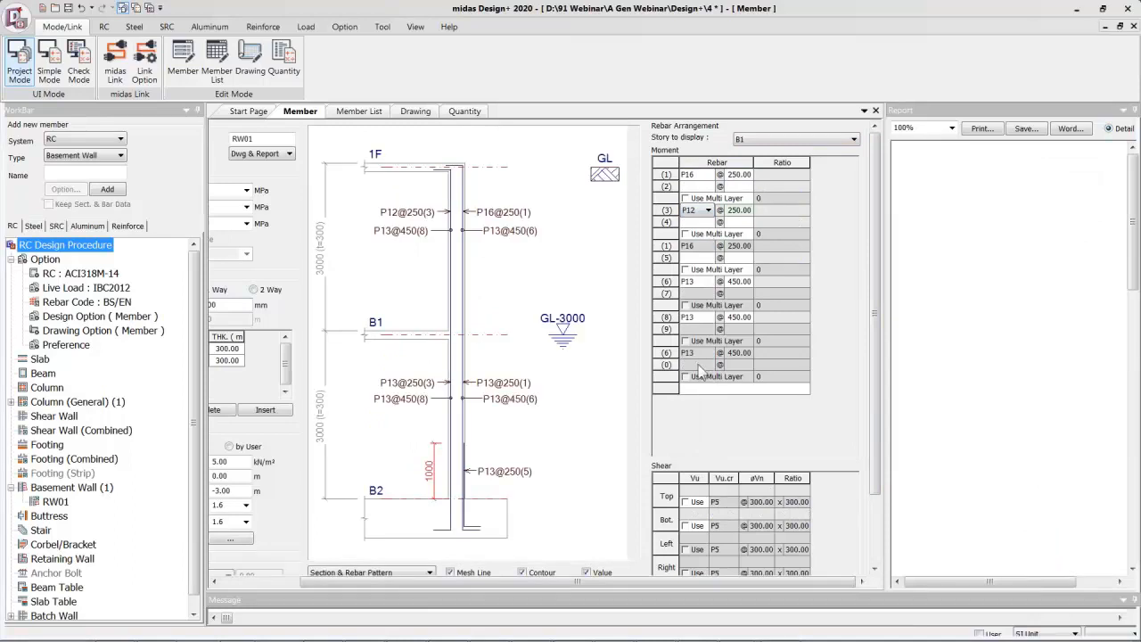
Run the check of wall RW01 with the modified B1 rebar and review its moment and shear ratios
scroll(871, 400, "down", 2)
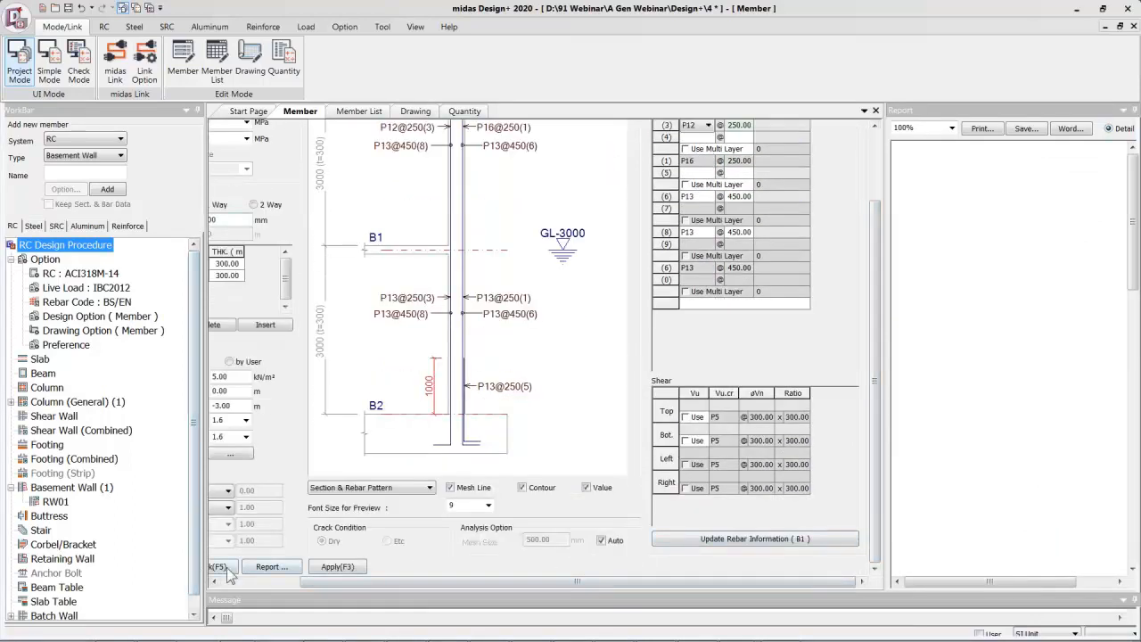
left_click_drag(315, 582, 255, 585)
left_click(282, 568)
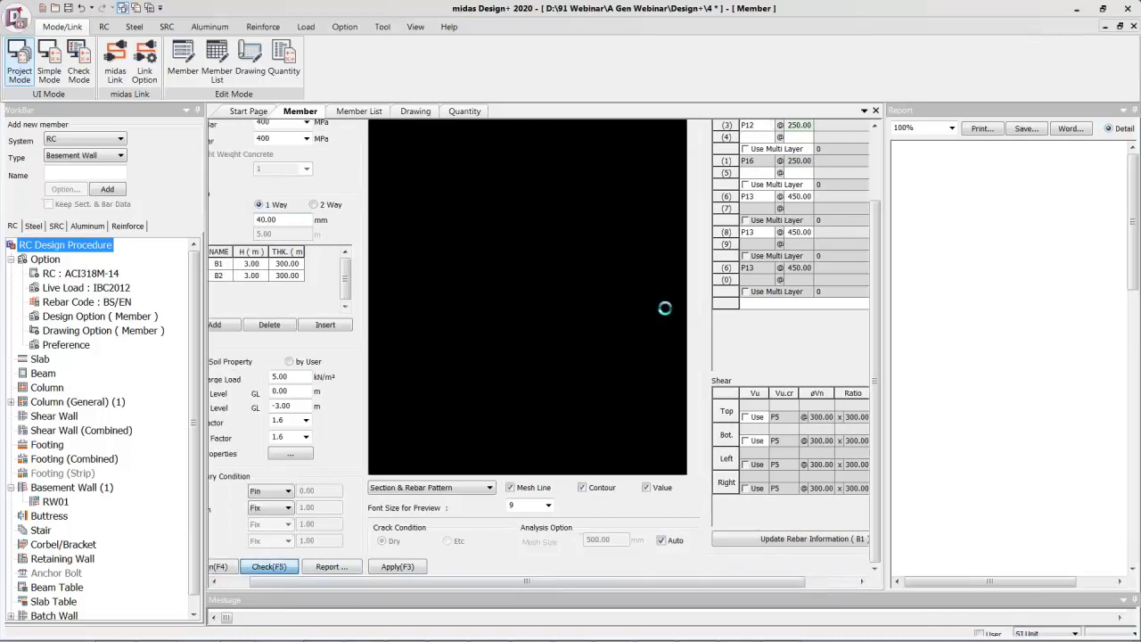
left_click_drag(710, 580, 768, 580)
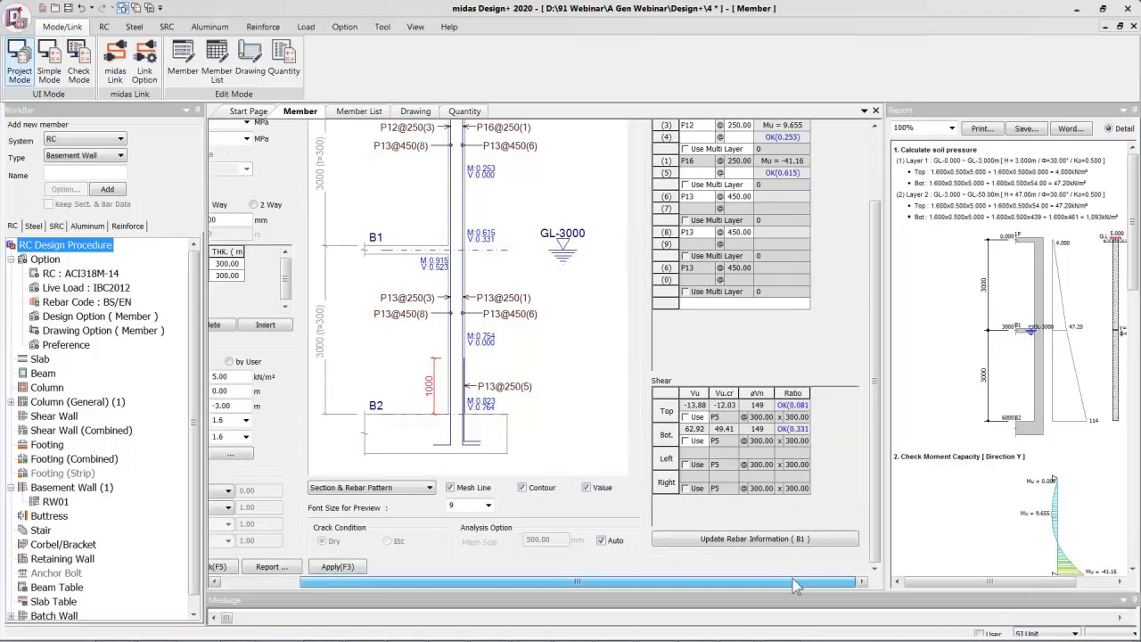
scroll(807, 258, "up", 2)
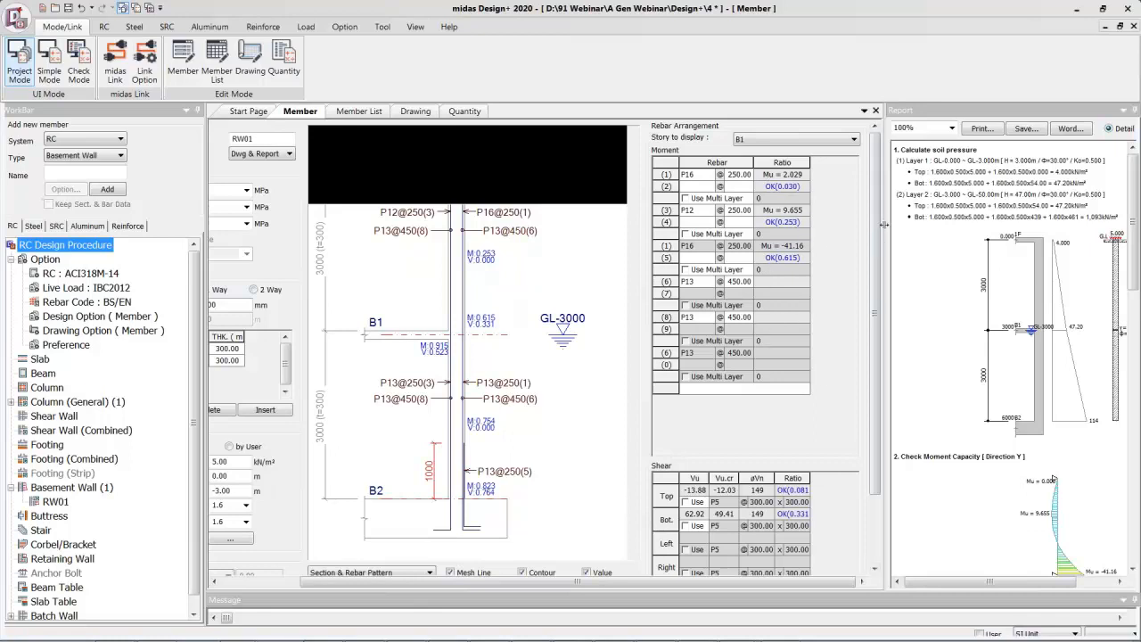
Display story B2's rebar arrangement and review its moment and shear ratios
left_click(852, 141)
left_click(835, 158)
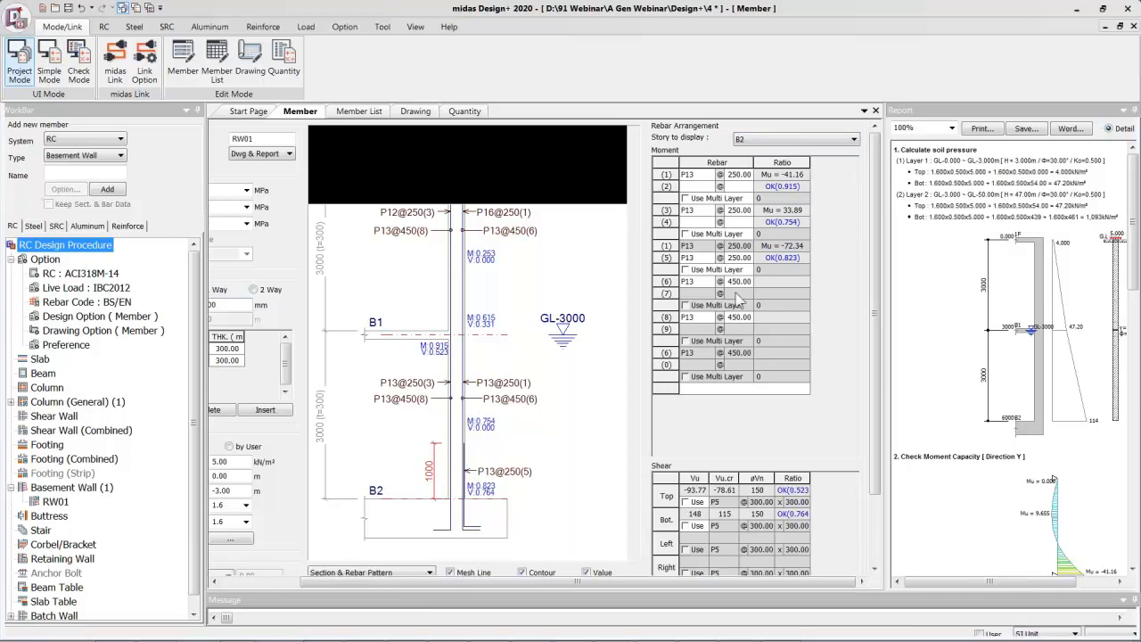
left_click_drag(879, 277, 875, 339)
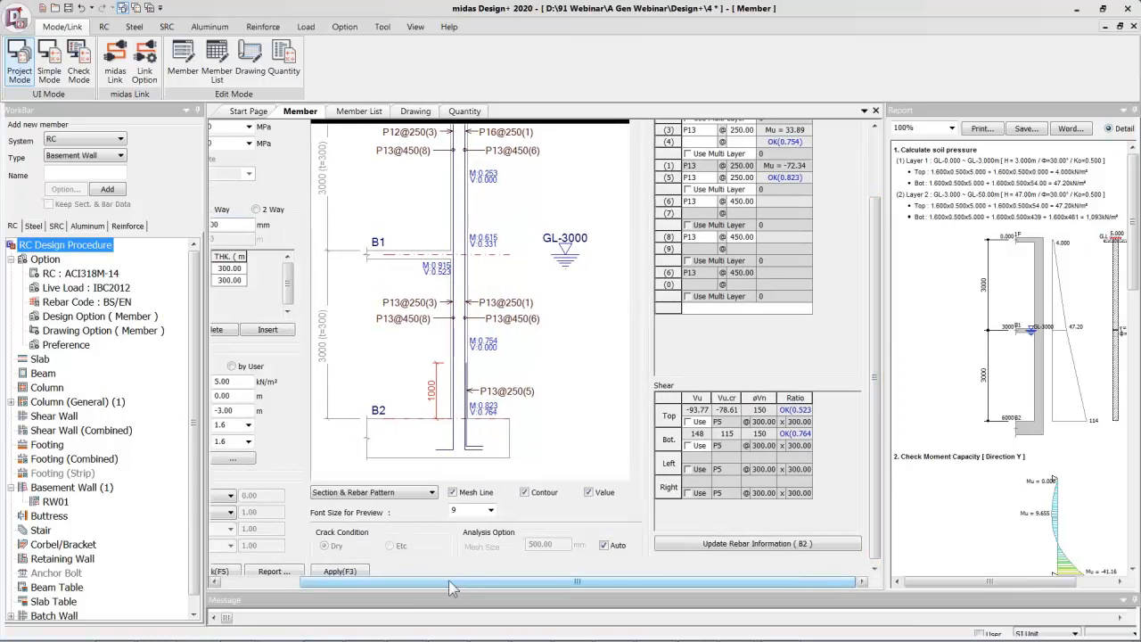
left_click_drag(453, 581, 392, 580)
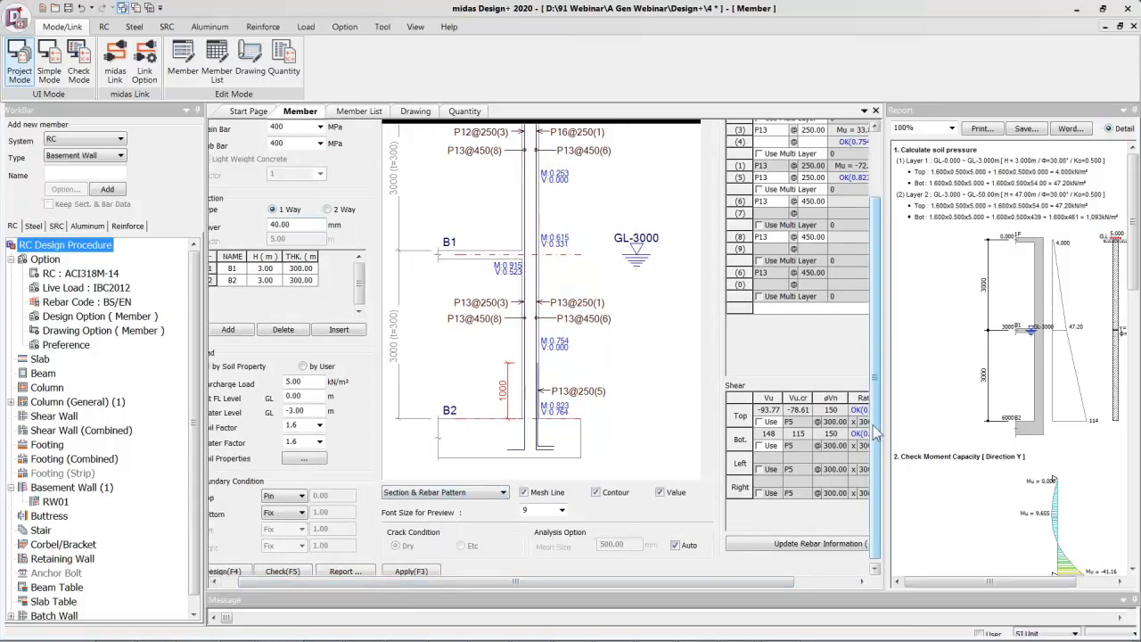
Switch the wall preview to Soil Map & Load to view the soil pressure distribution
scroll(859, 433, "up", 3)
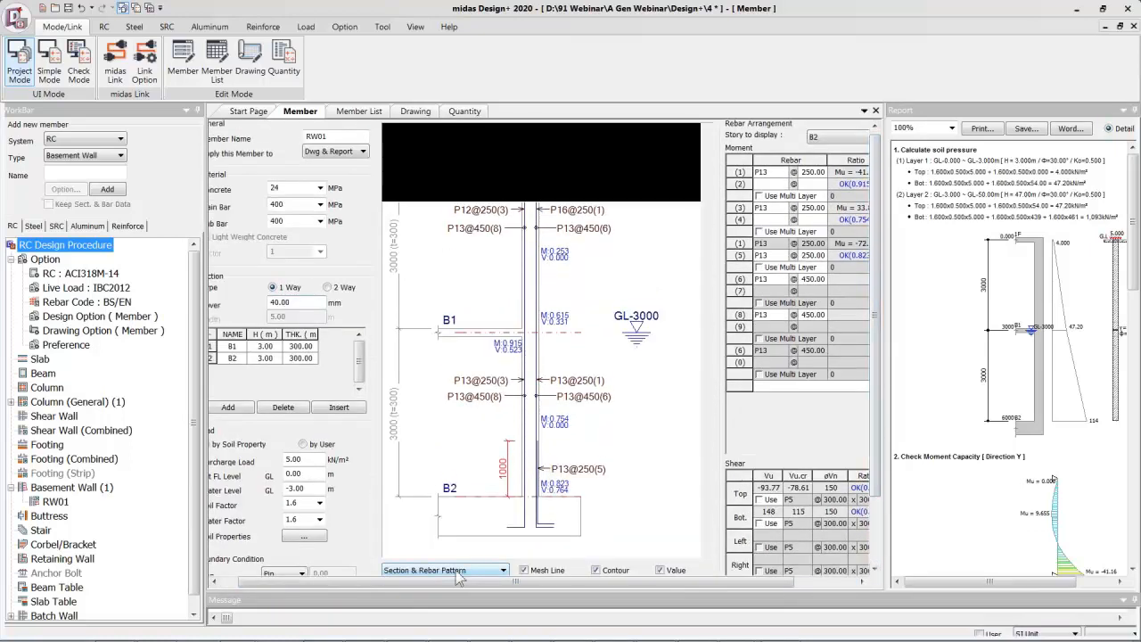
left_click(459, 573)
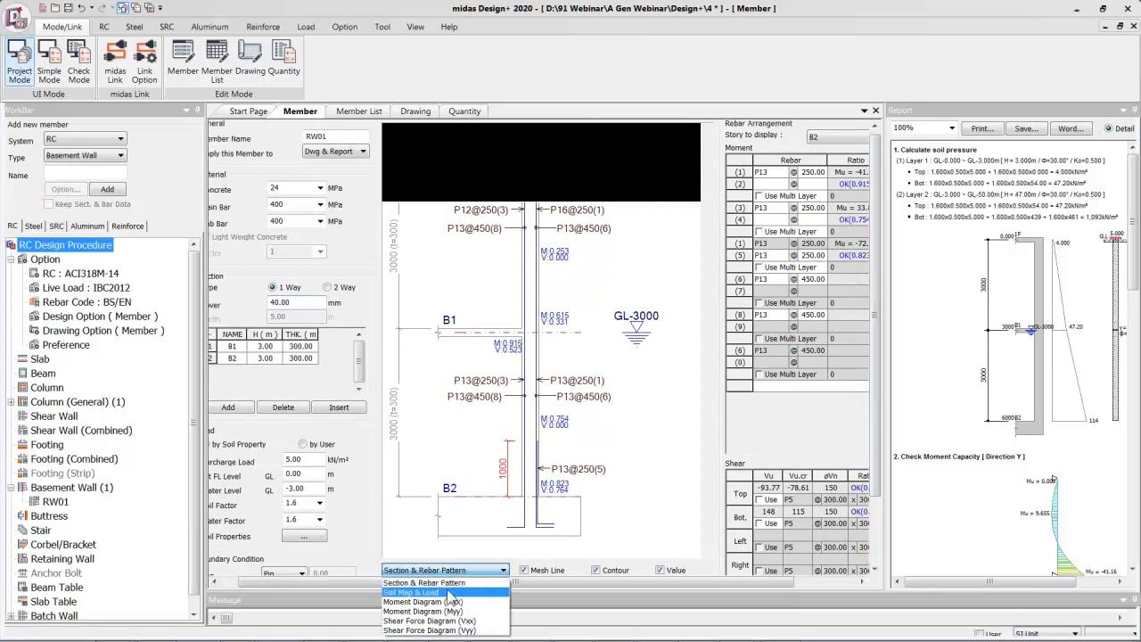
left_click(449, 593)
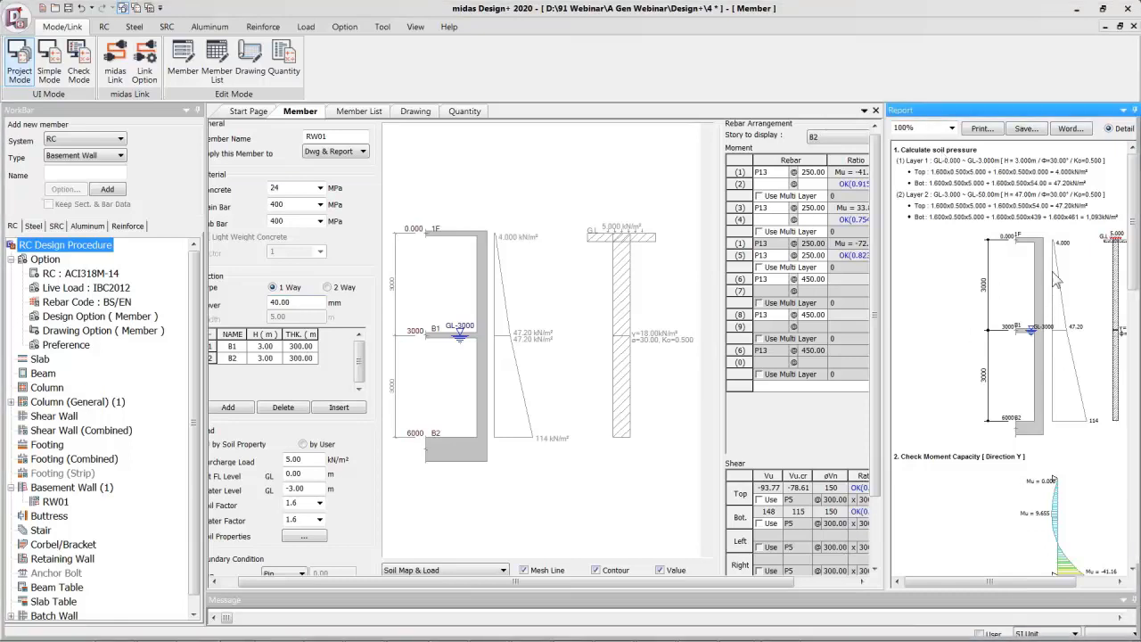
Review the moment capacity and shear capacity checks in the wall's calculation report
left_click_drag(1136, 281, 1120, 336)
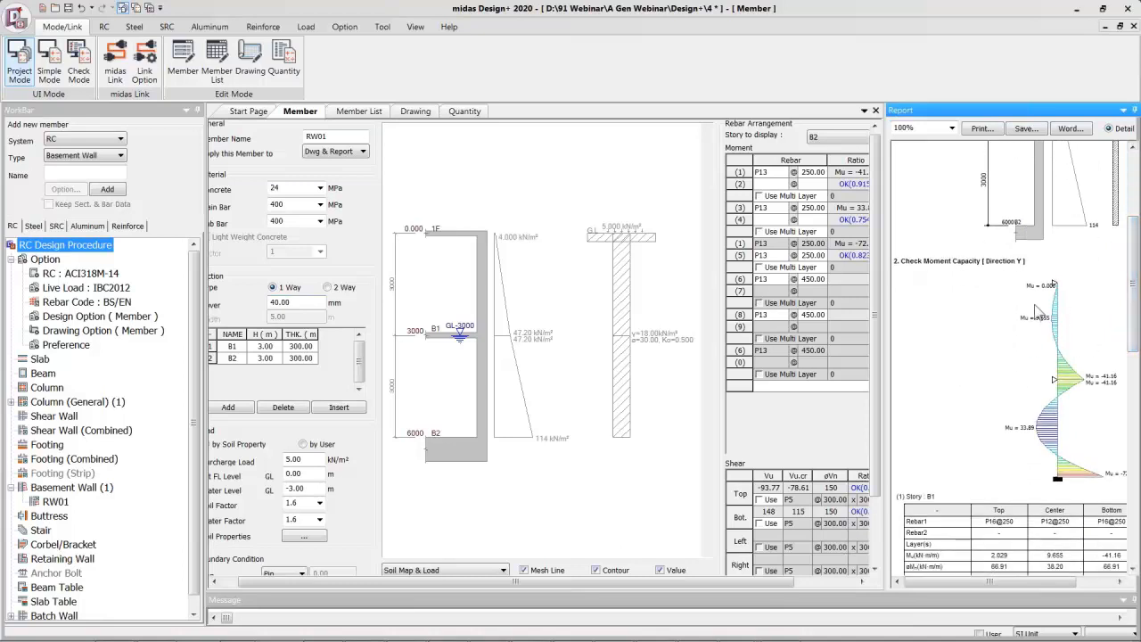
left_click_drag(1135, 326, 1130, 437)
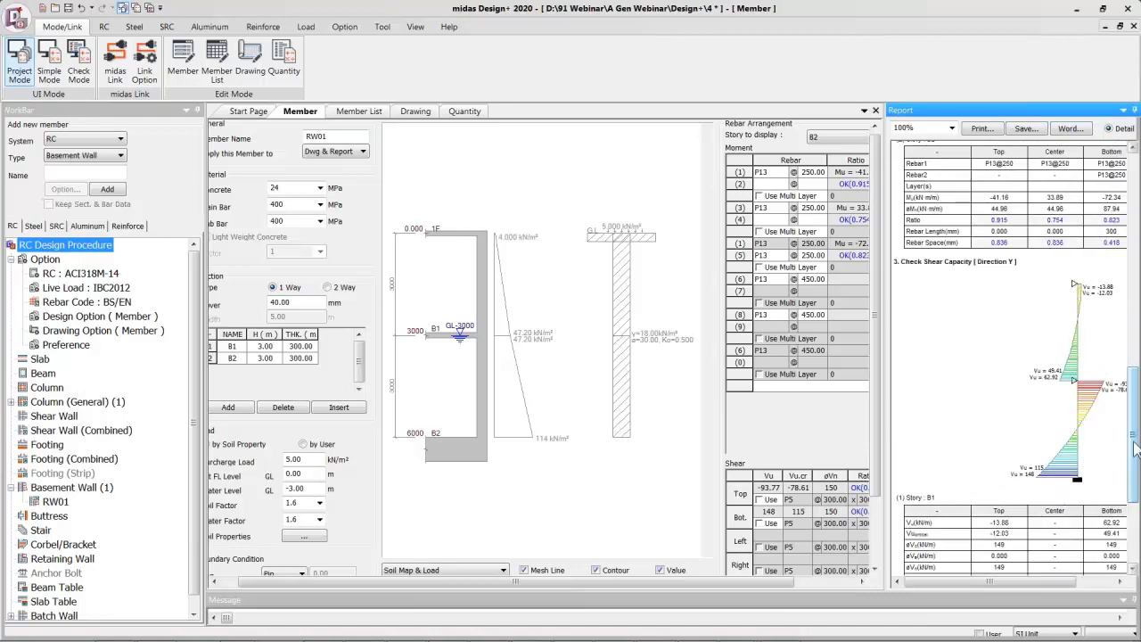
left_click_drag(1134, 438, 1064, 190)
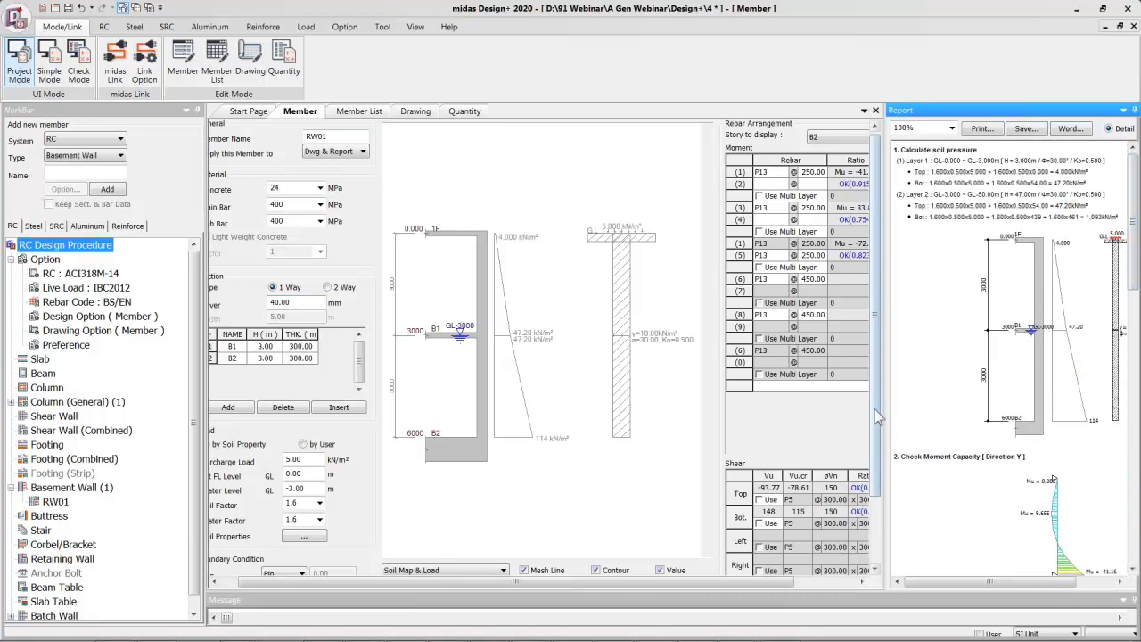
Generate the detailed Word report for basement wall RW01
left_click_drag(876, 412, 816, 501)
left_click(369, 566)
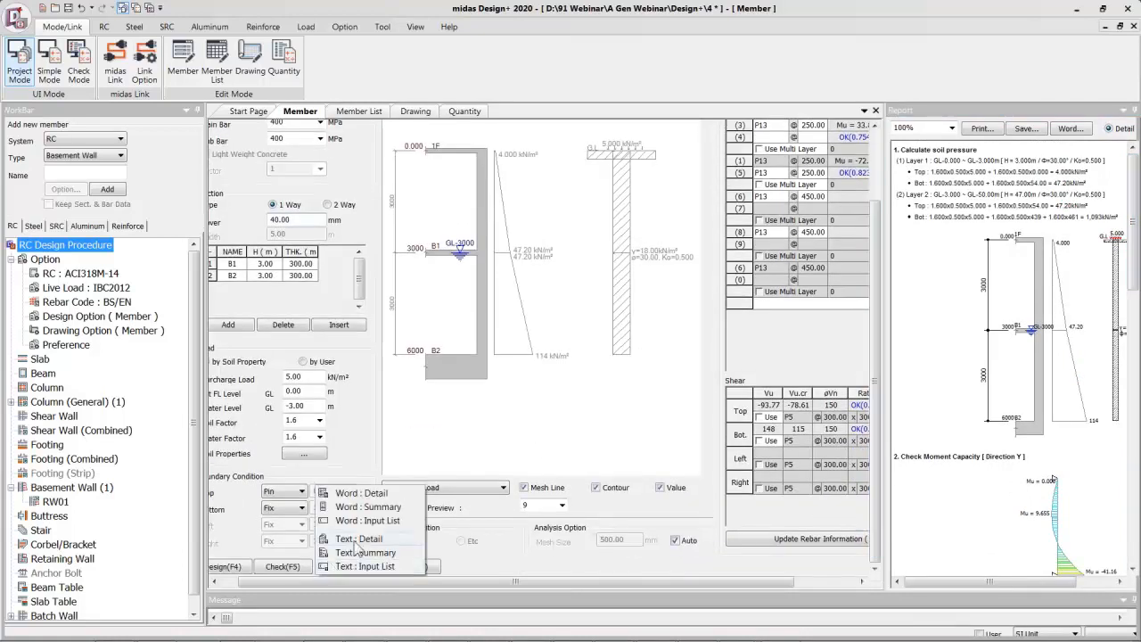
left_click(373, 493)
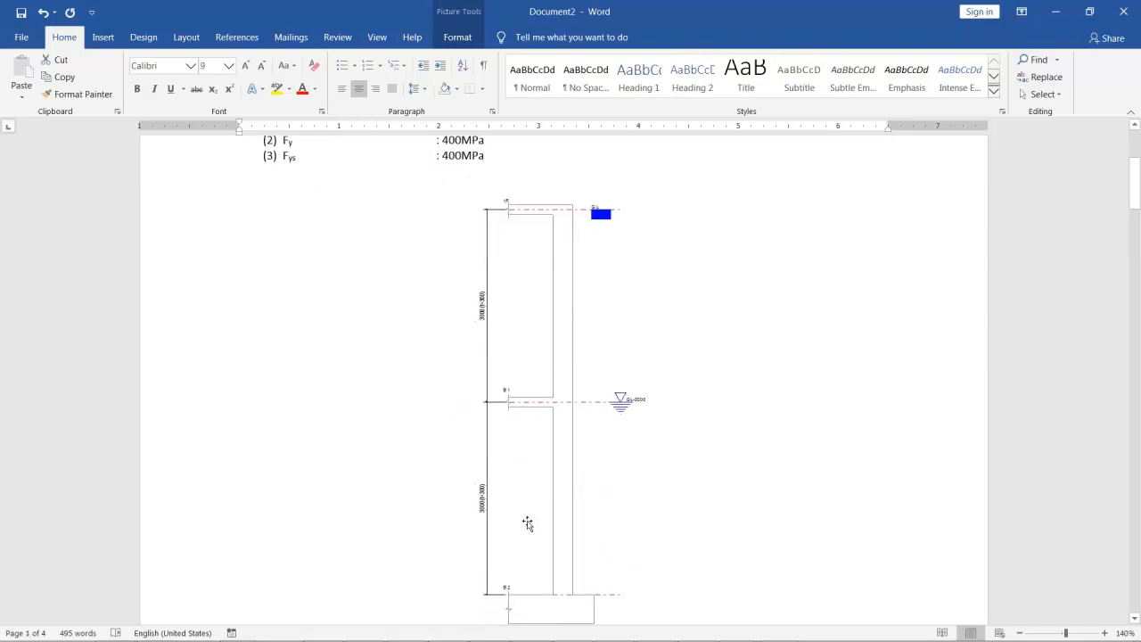
Examine the Word report's section, boundary condition, soil load, soil pressure, moment capacity and shear capacity chapters for both stories
scroll(644, 345, "down", 5)
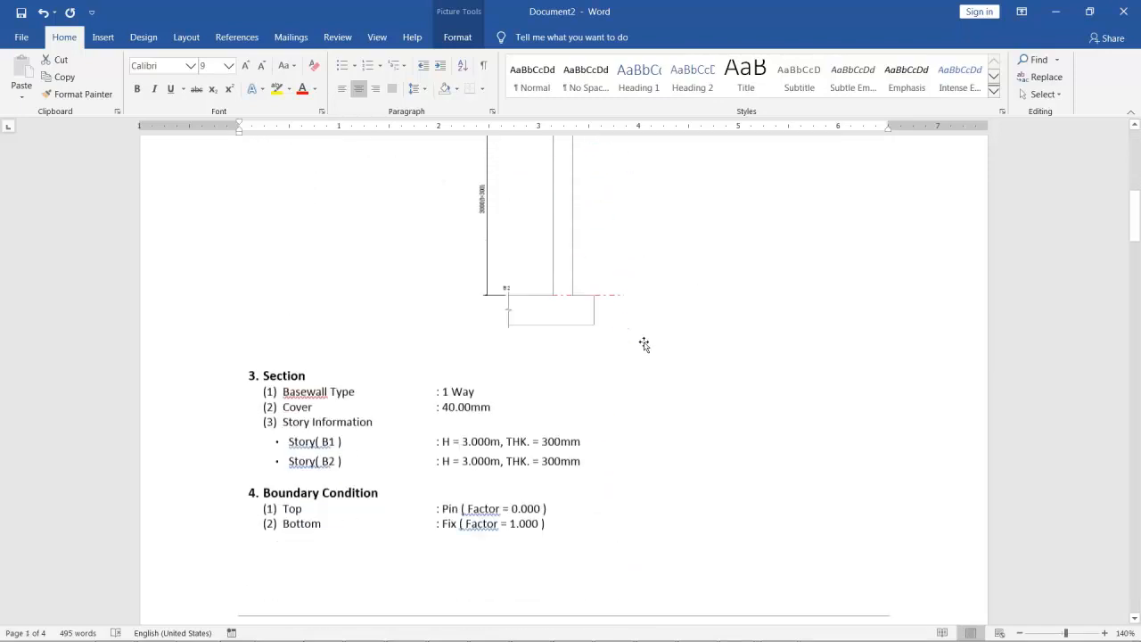
scroll(677, 336, "down", 4)
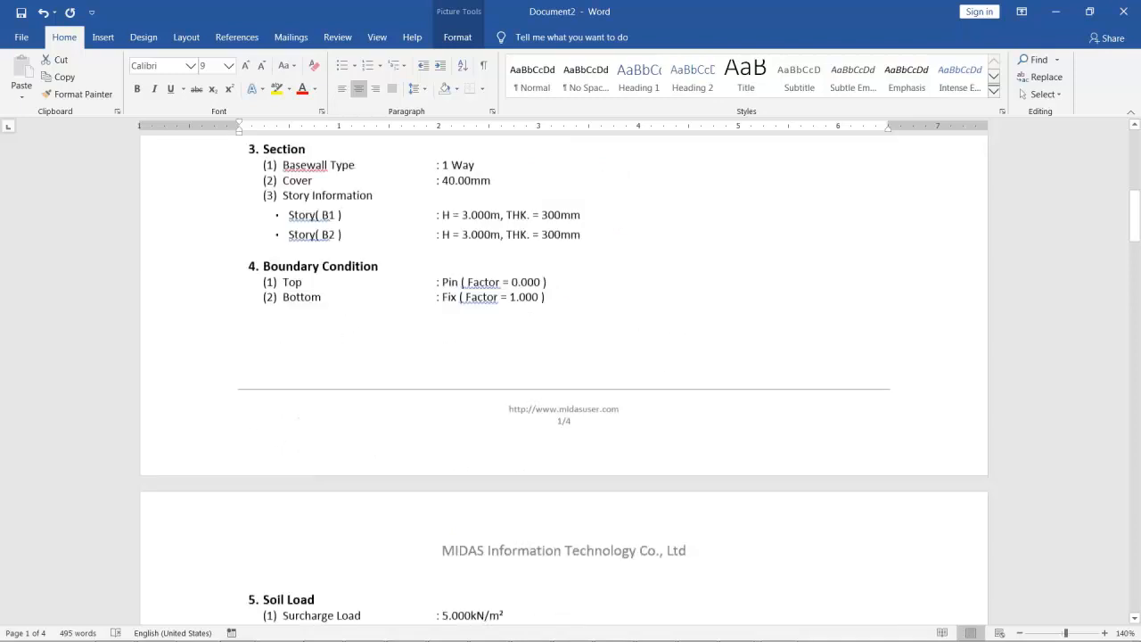
scroll(420, 349, "up", 3)
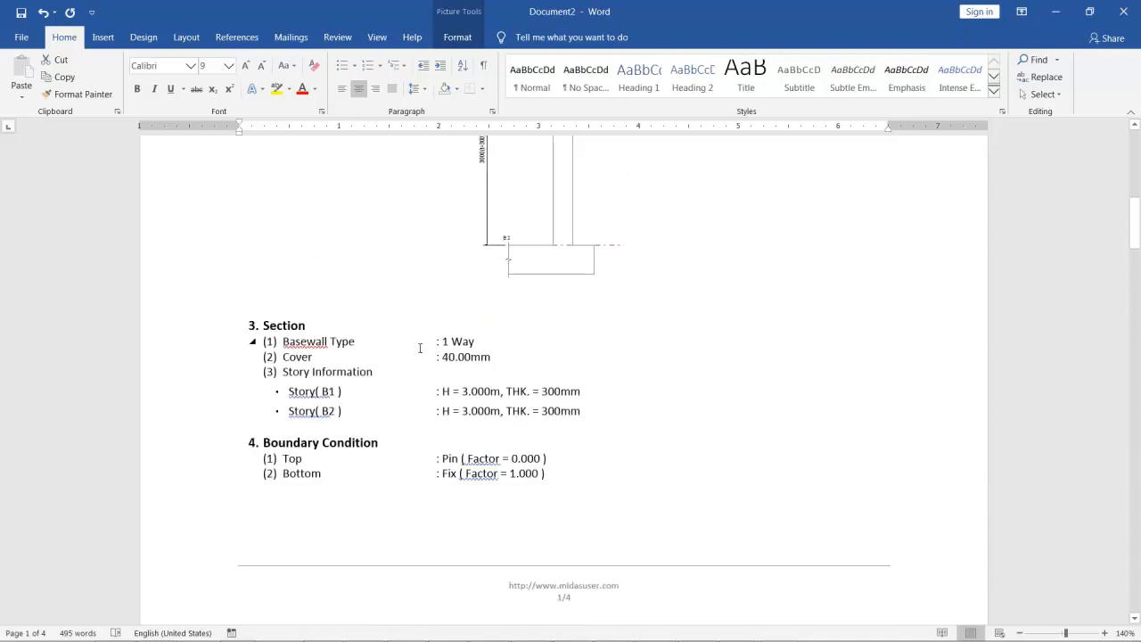
scroll(624, 358, "down", 5)
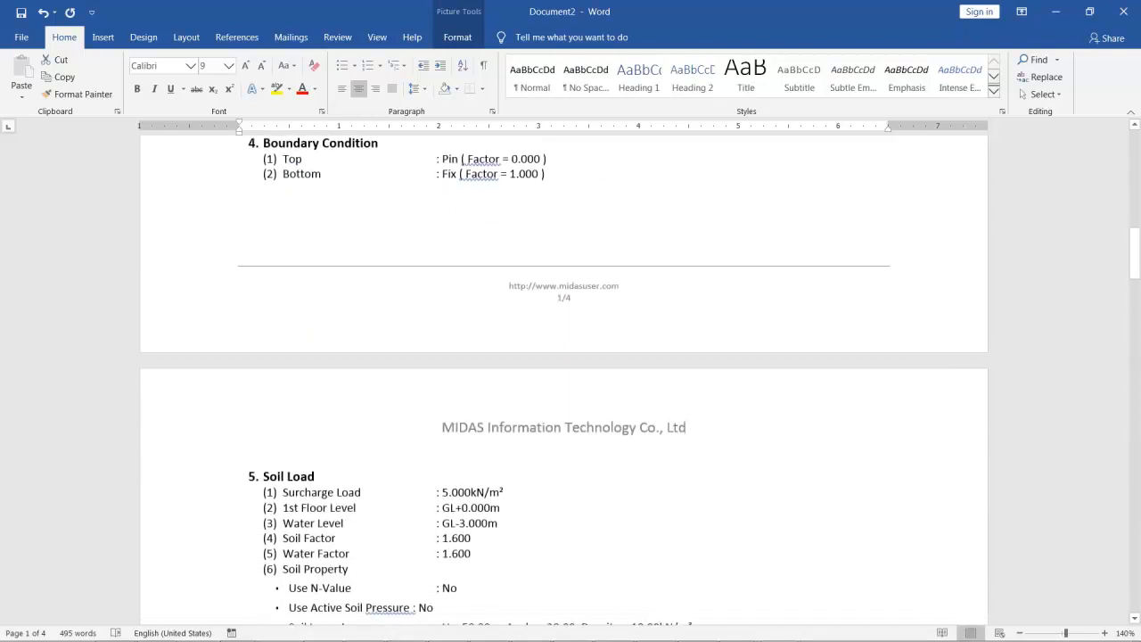
scroll(570, 381, "down", 7)
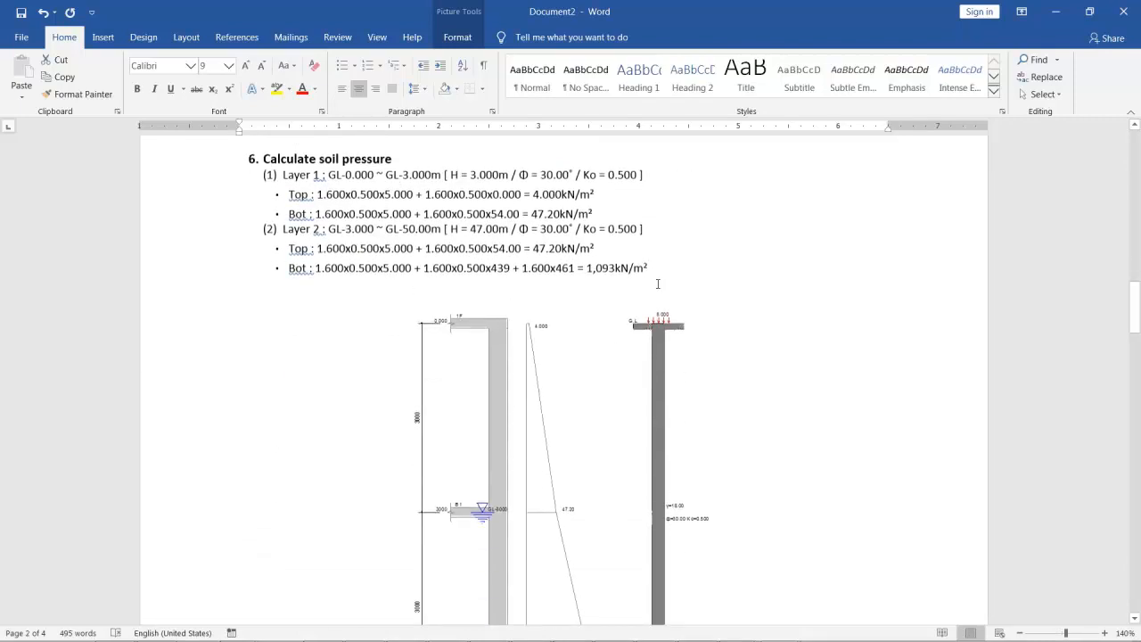
scroll(657, 284, "down", 8)
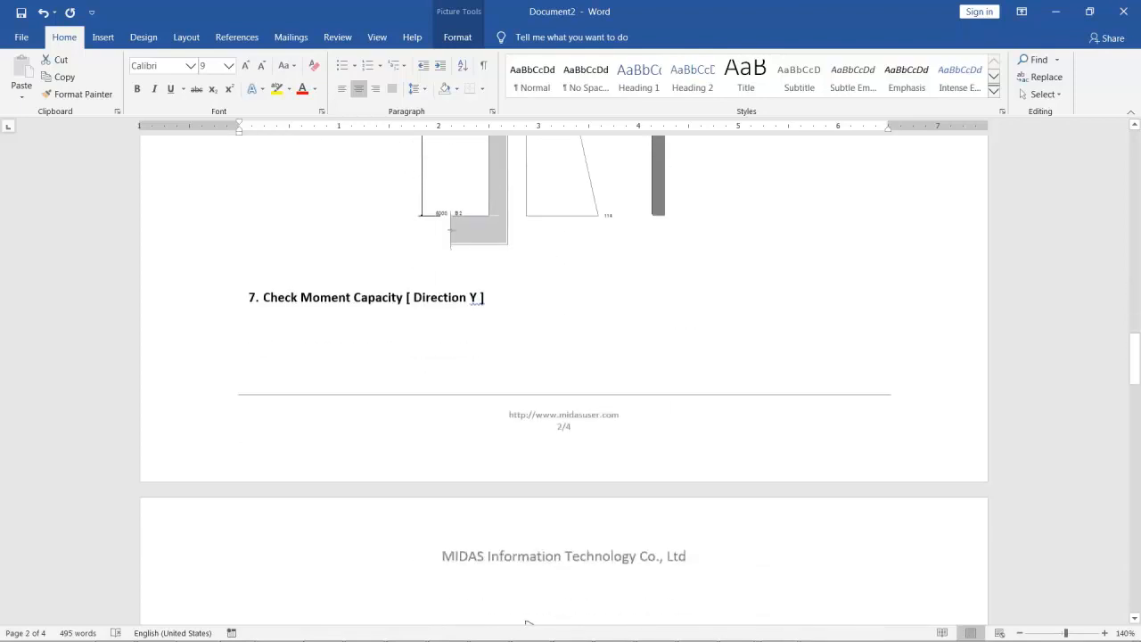
scroll(564, 380, "down", 8)
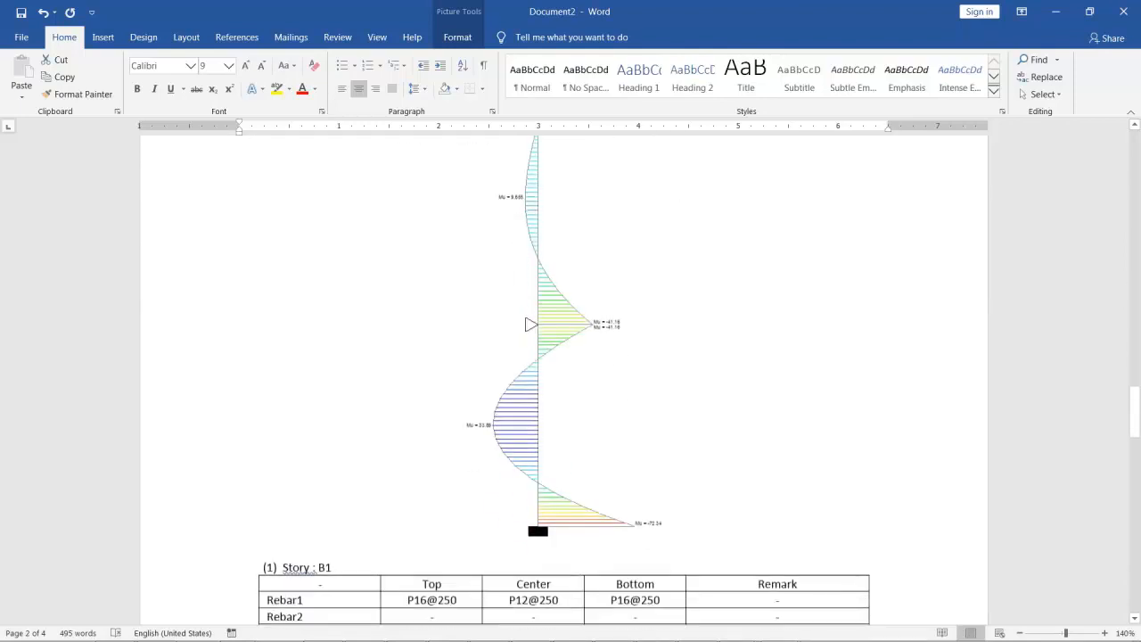
scroll(565, 379, "down", 2)
scroll(530, 210, "down", 1)
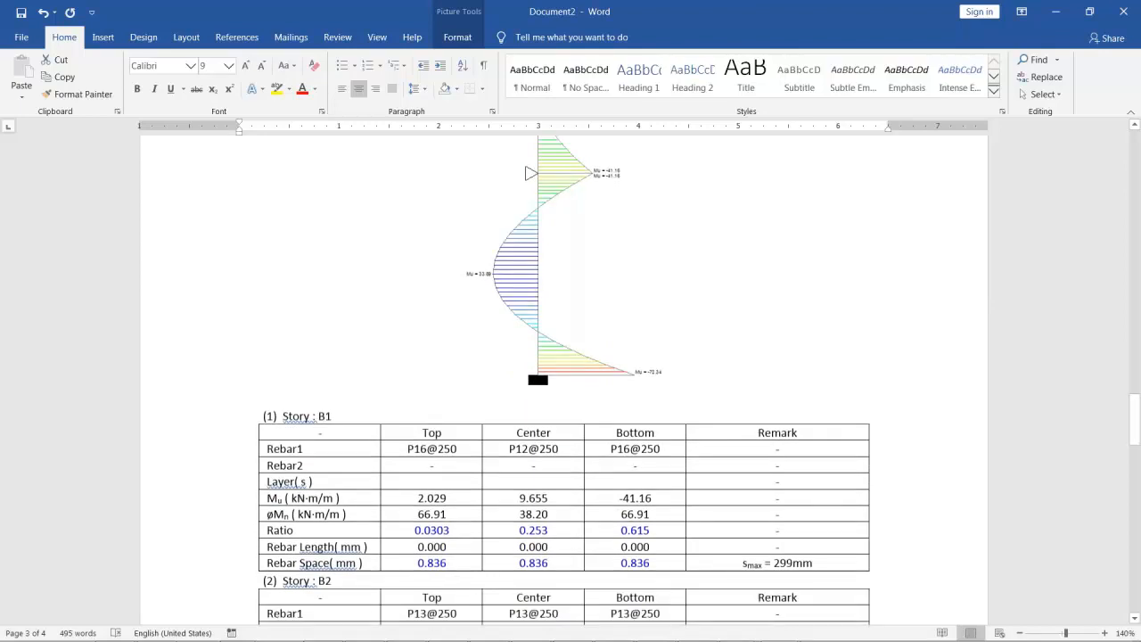
key("Page_Down")
key("Page_Down")
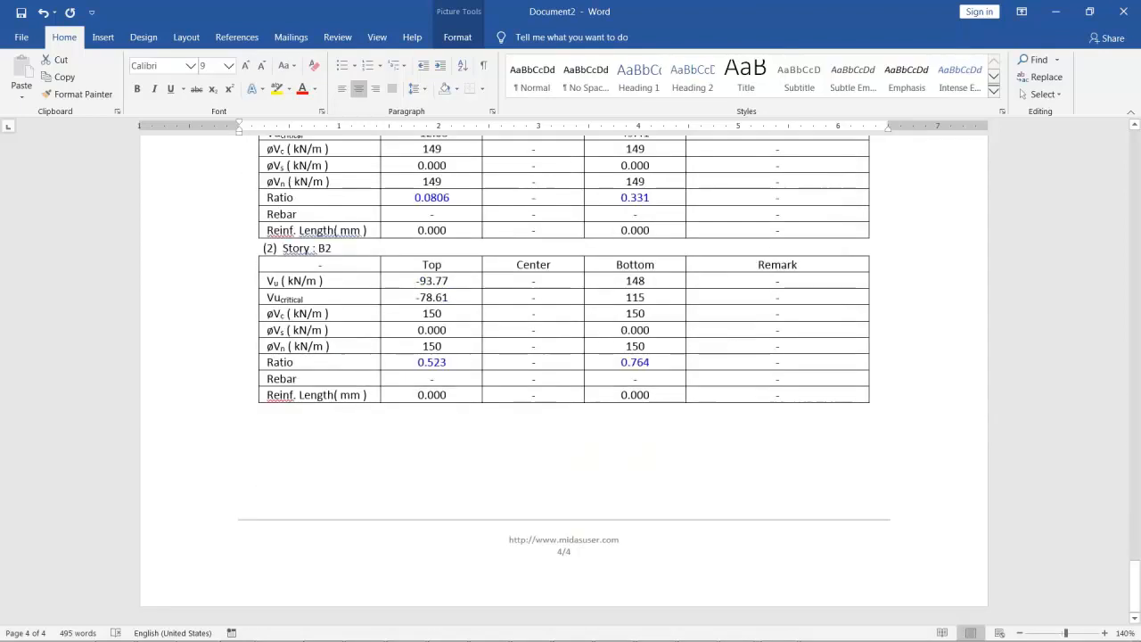
scroll(566, 380, "up", 1)
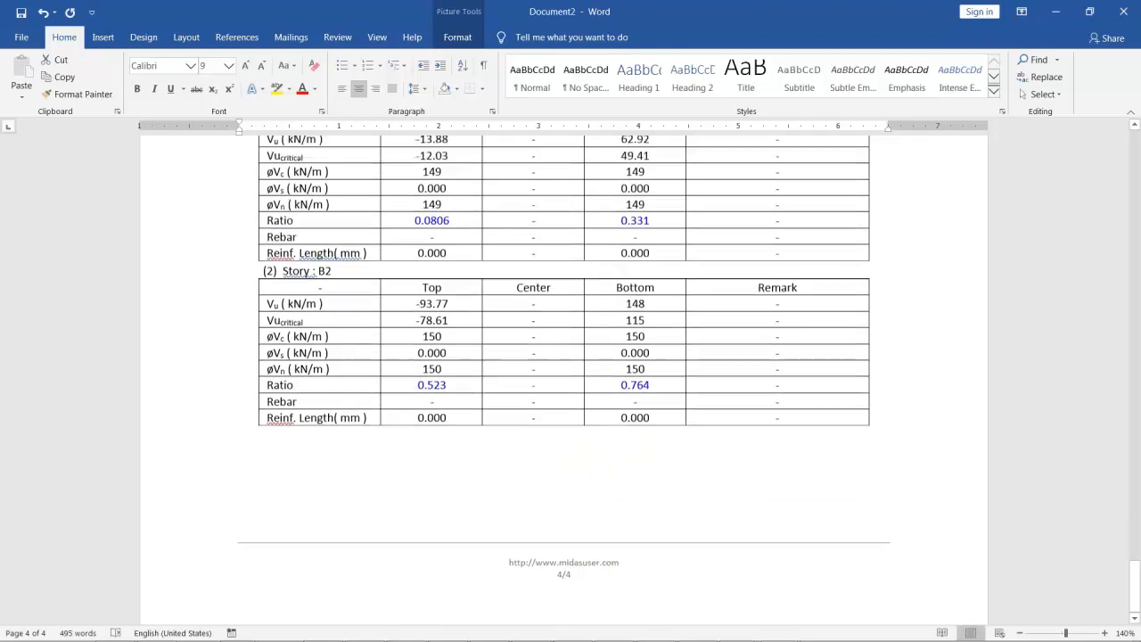
scroll(563, 381, "up", 20)
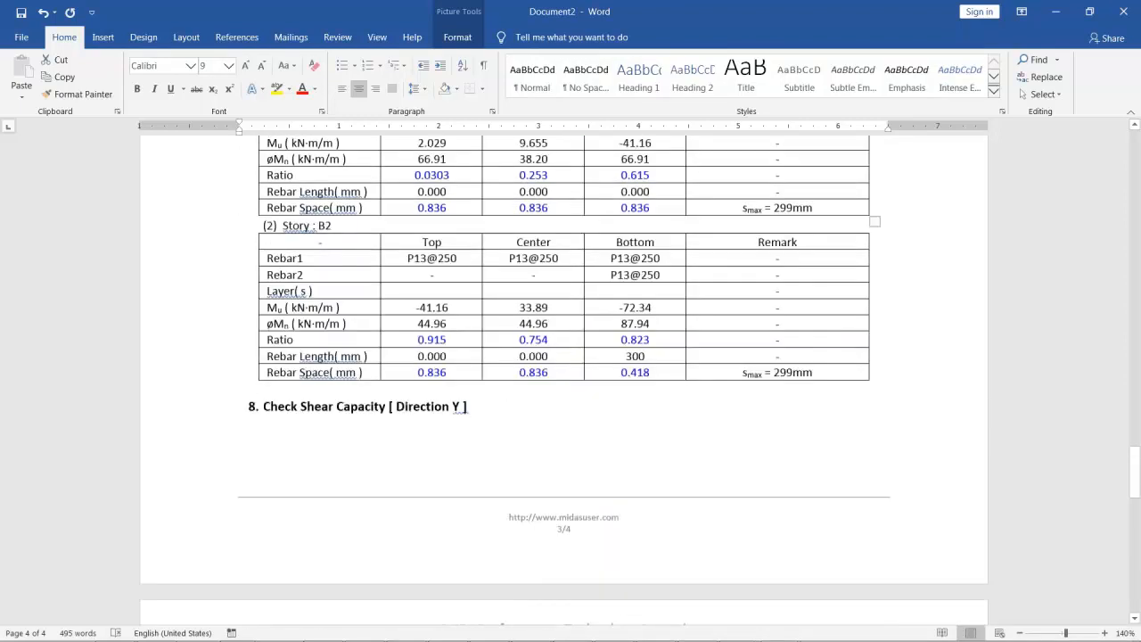
scroll(564, 380, "up", 20)
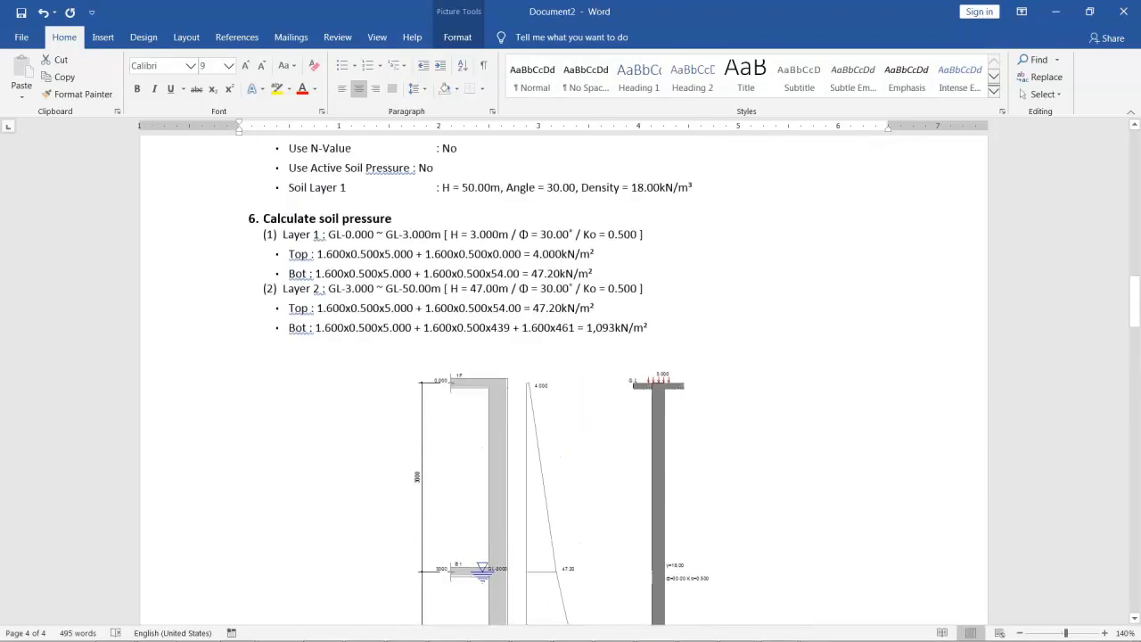
scroll(643, 297, "up", 15)
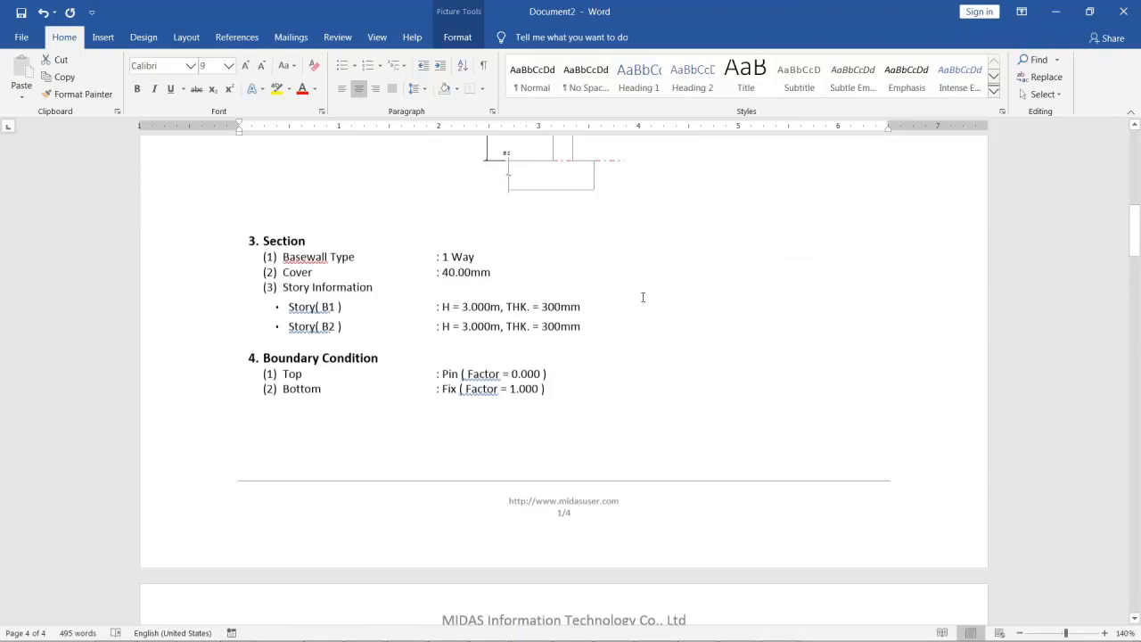
scroll(643, 297, "up", 10)
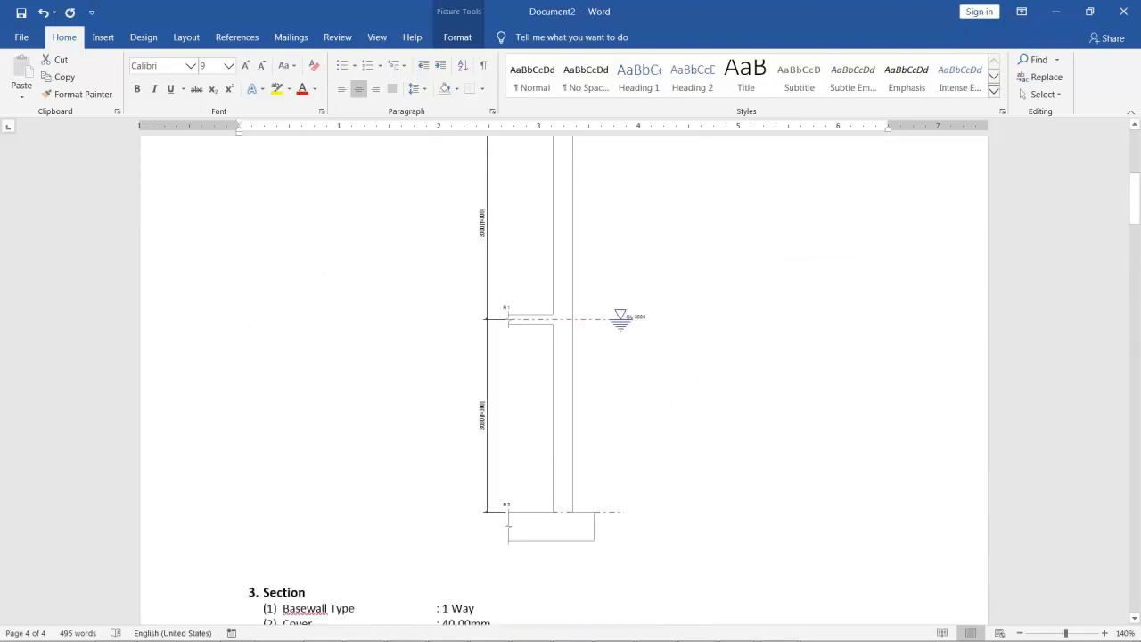
Switch back to midas Design+, create the RC basement wall list drawing, and open the quantity results
left_click(1059, 12)
left_click(1059, 11)
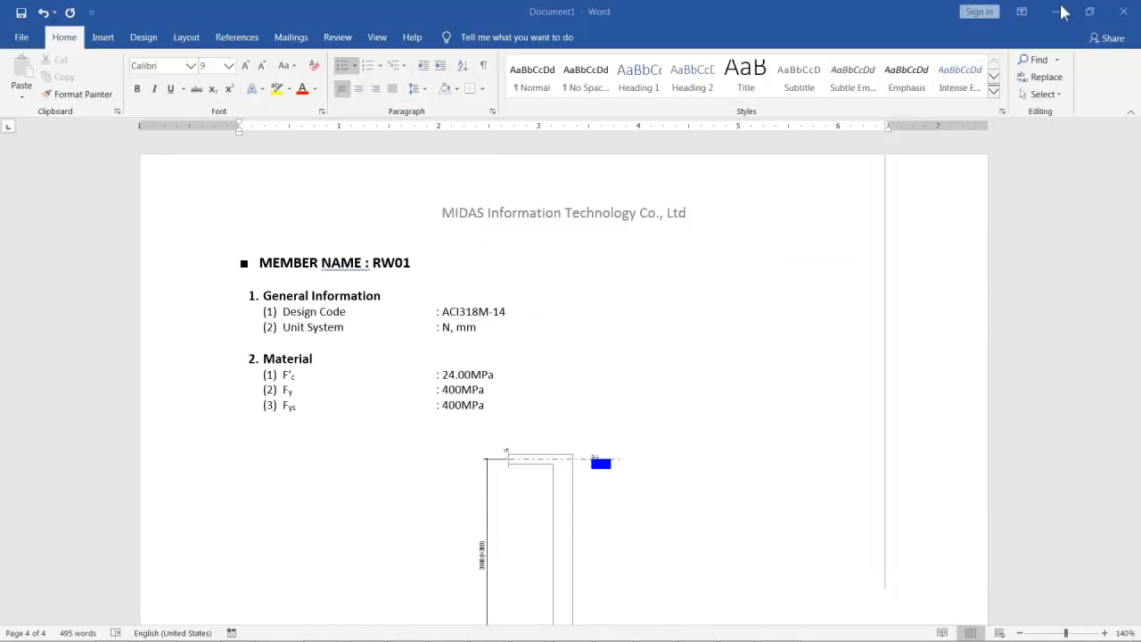
mouse_move(714, 635)
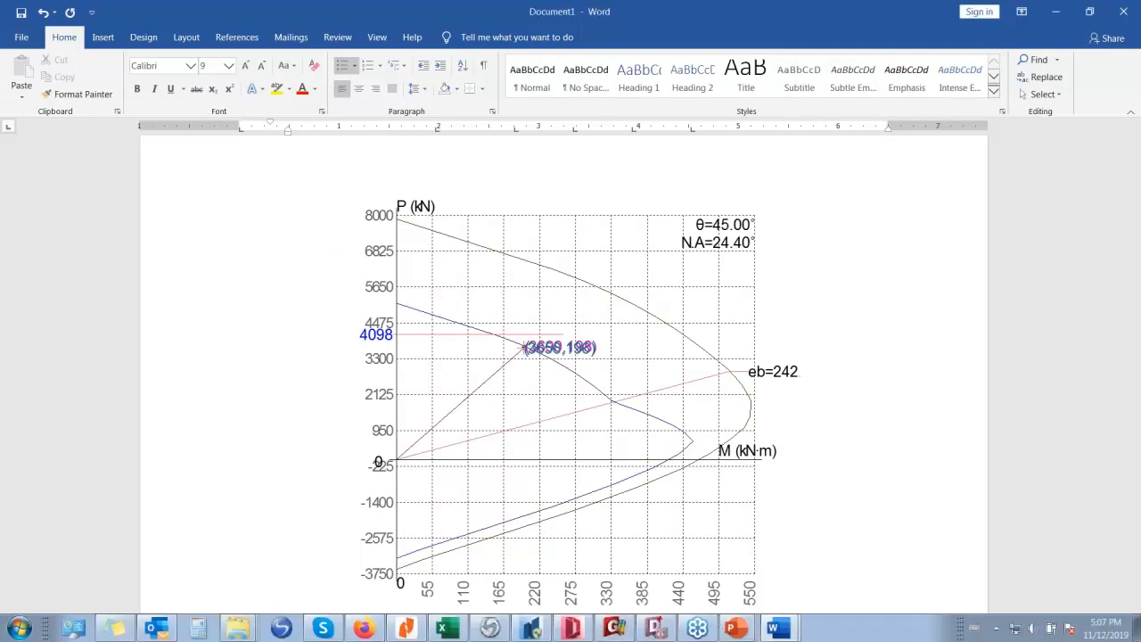
left_click(658, 630)
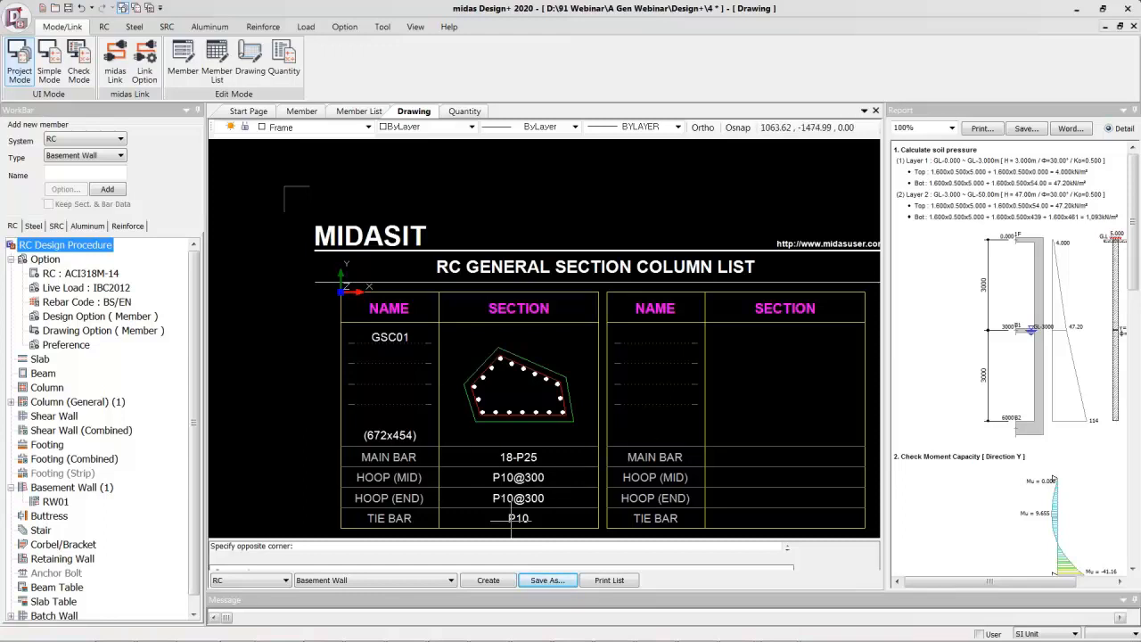
left_click(488, 581)
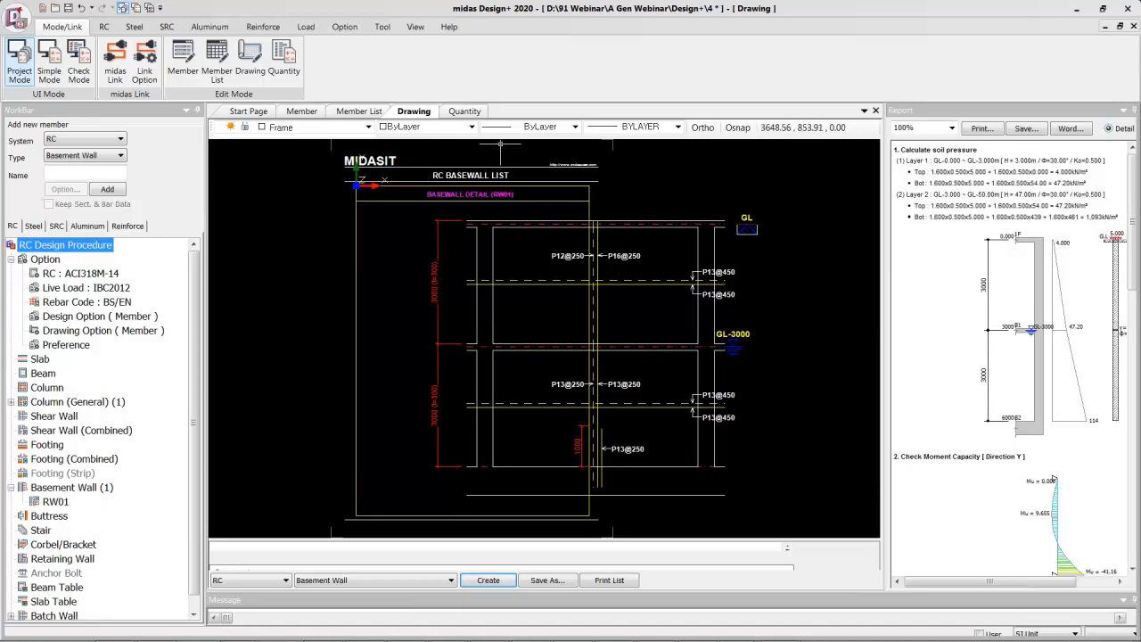
left_click(465, 111)
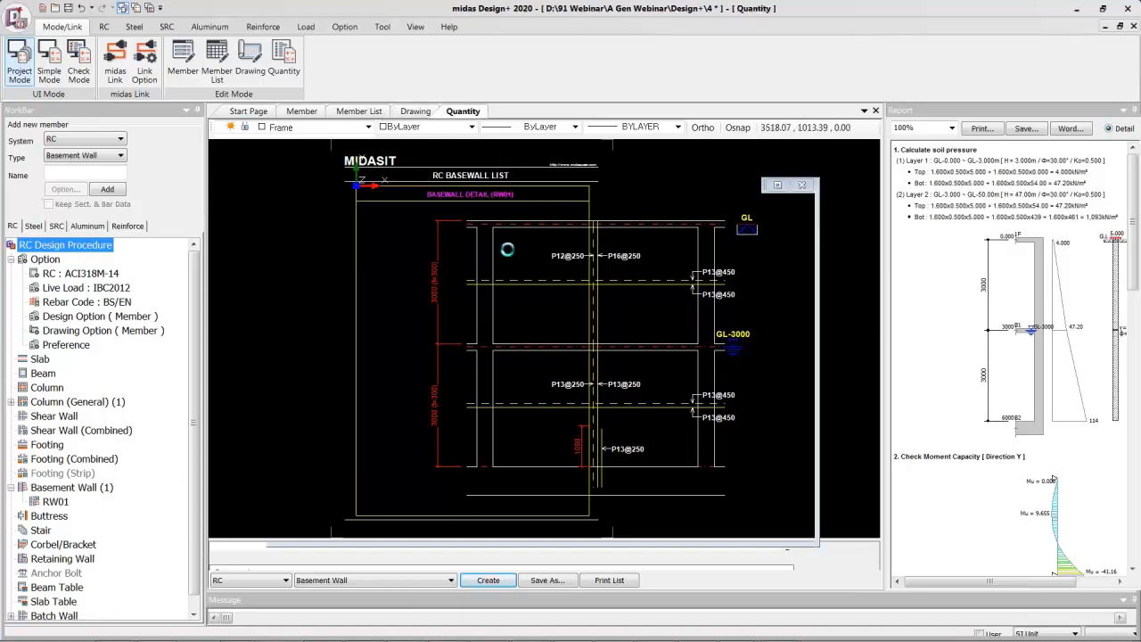
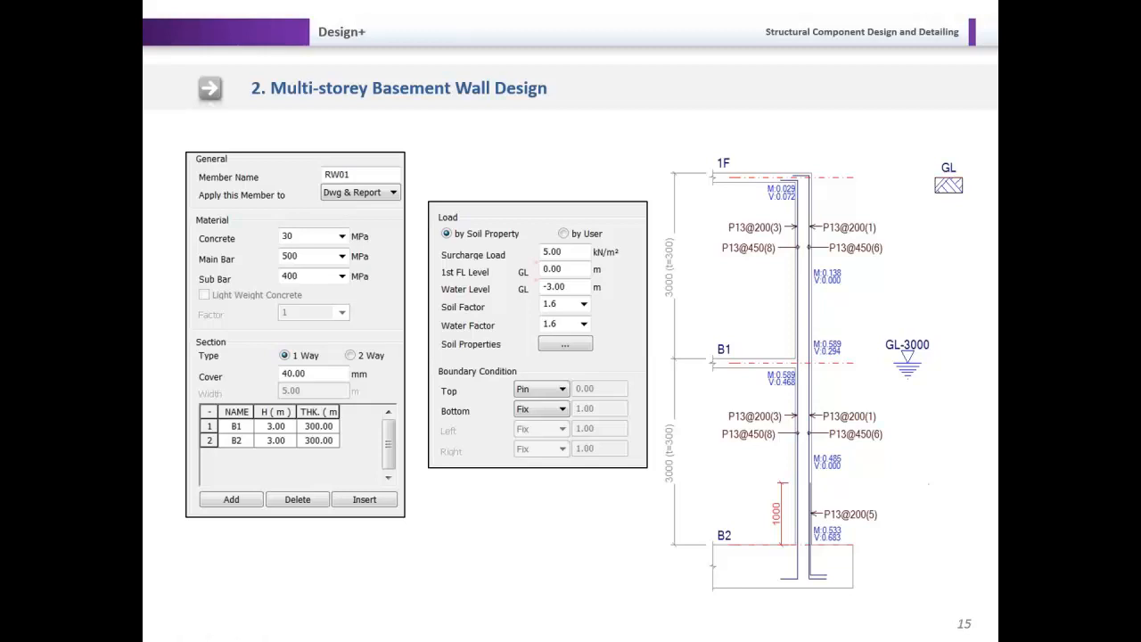
key("Right")
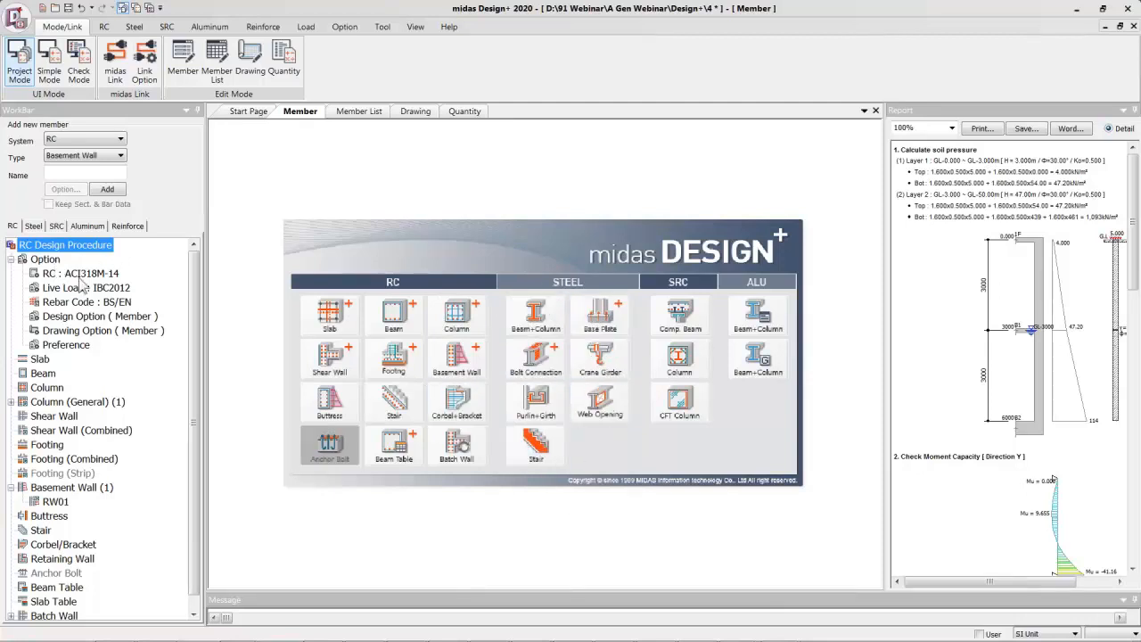
Switch to the steel design procedure and add moment bolt connection MC01
left_click(33, 228)
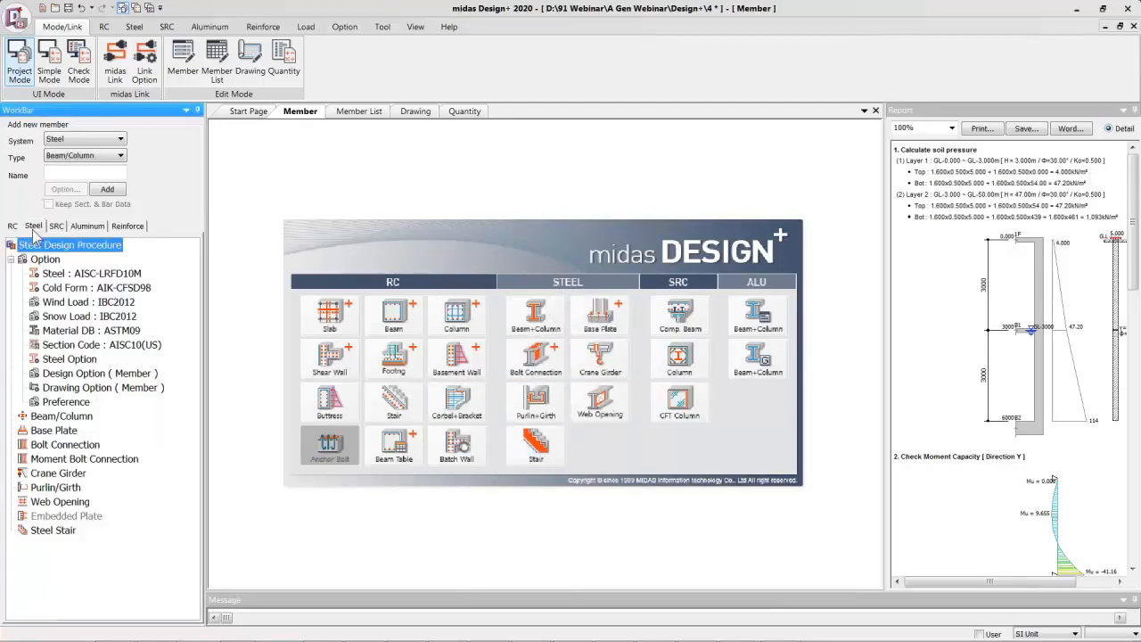
left_click(86, 277)
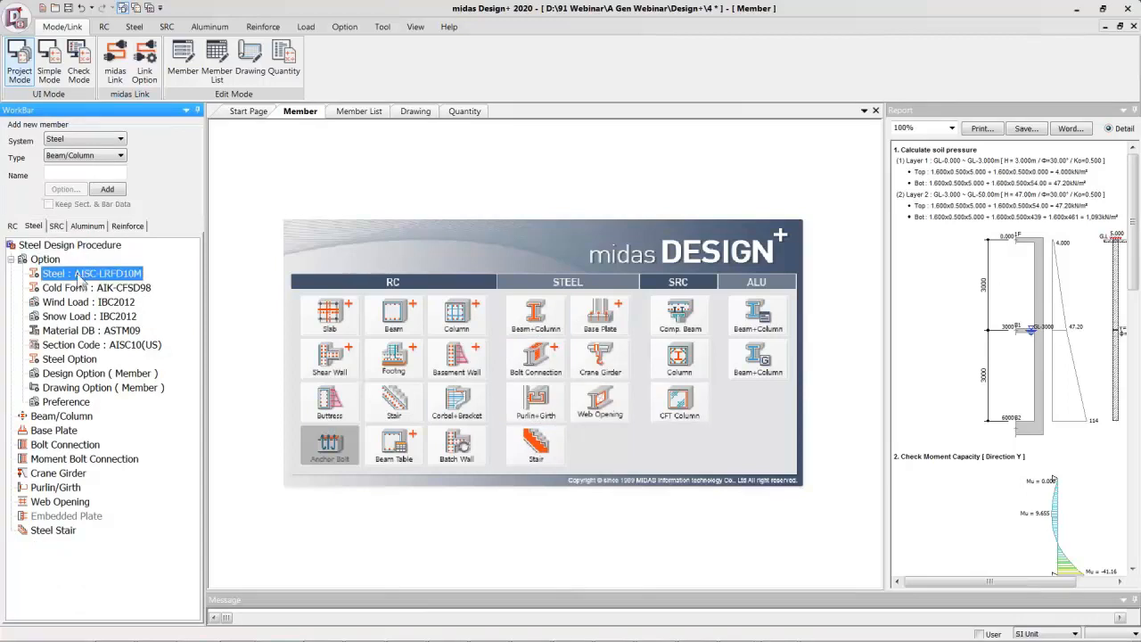
left_click(115, 332)
left_click(110, 345)
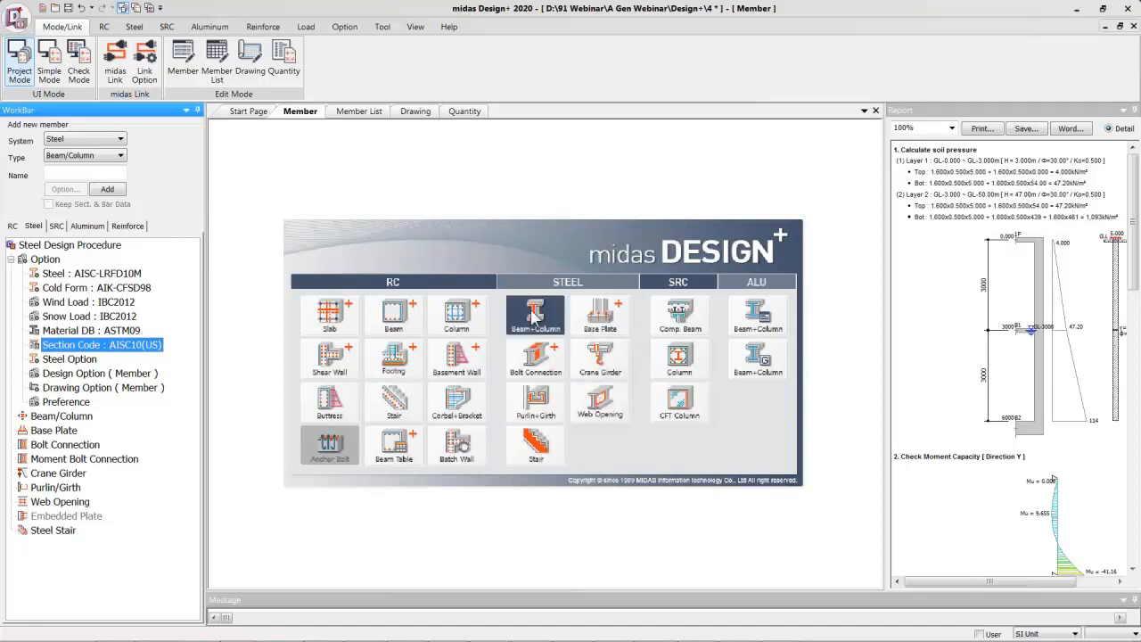
left_click(535, 358)
left_click(544, 403)
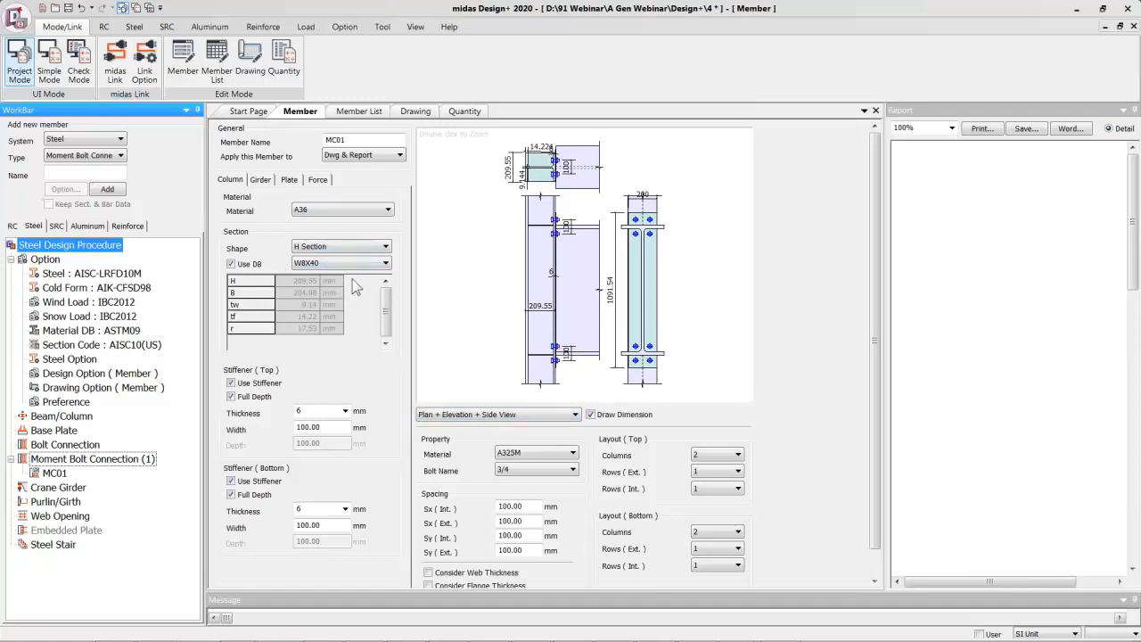
Review the column's section shapes, database sections and manual dimension input for connection MC01
left_click(335, 247)
left_click(326, 262)
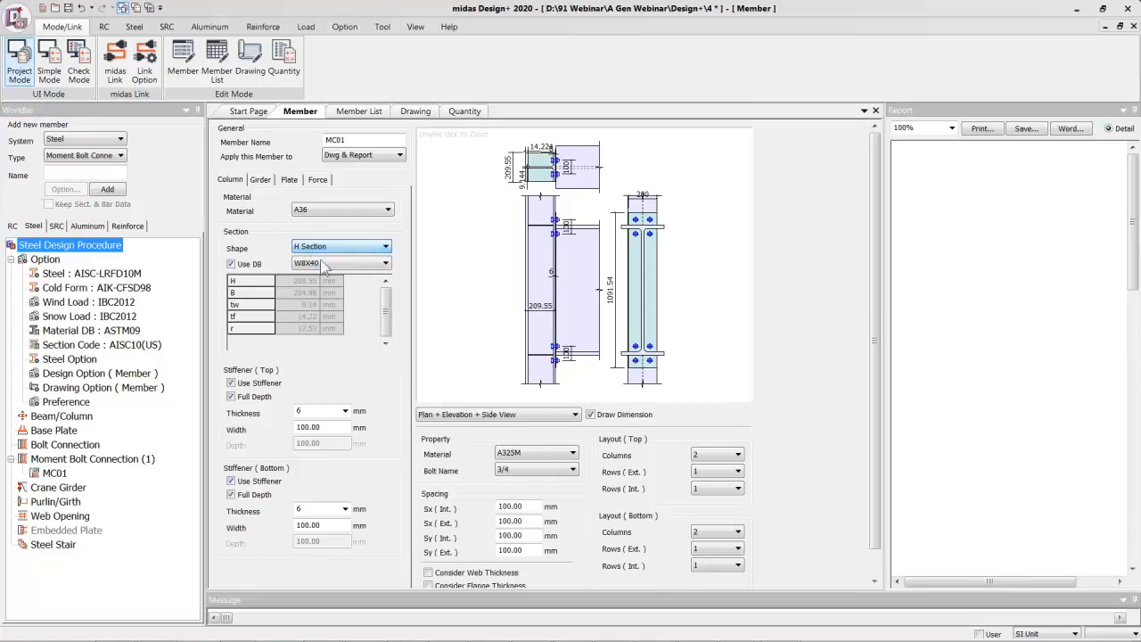
left_click(322, 263)
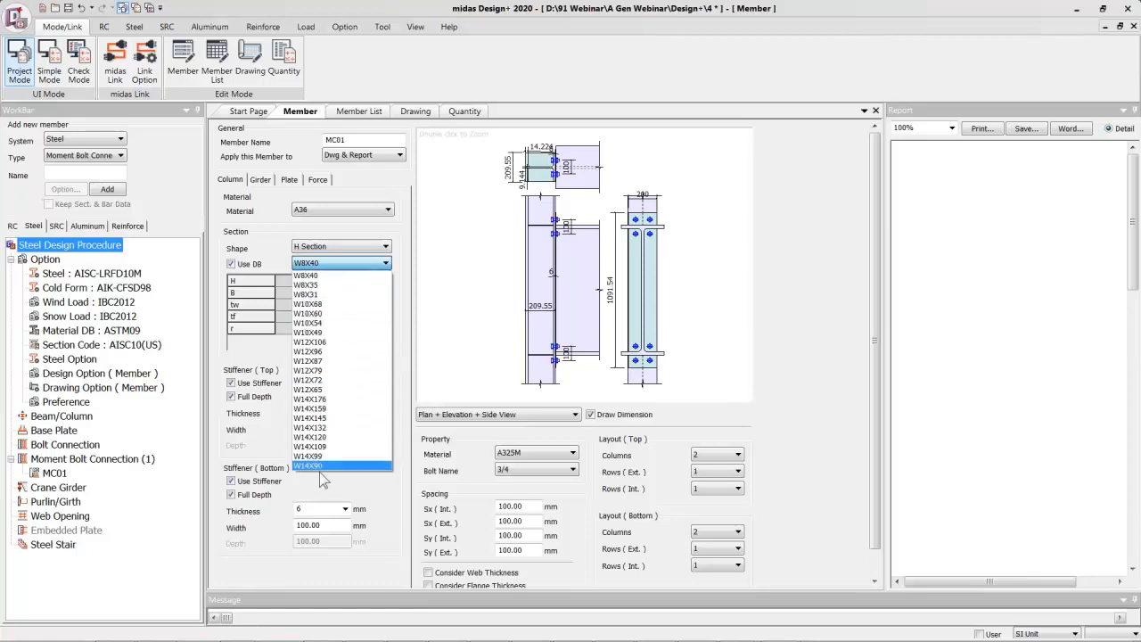
left_click(269, 417)
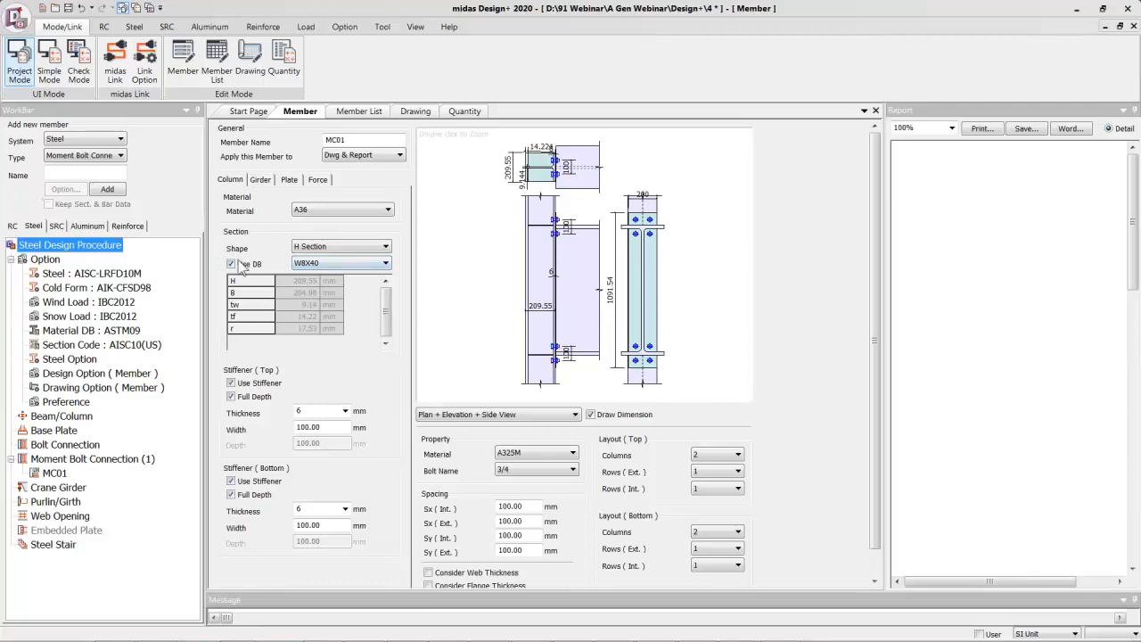
left_click(231, 264)
left_click(231, 264)
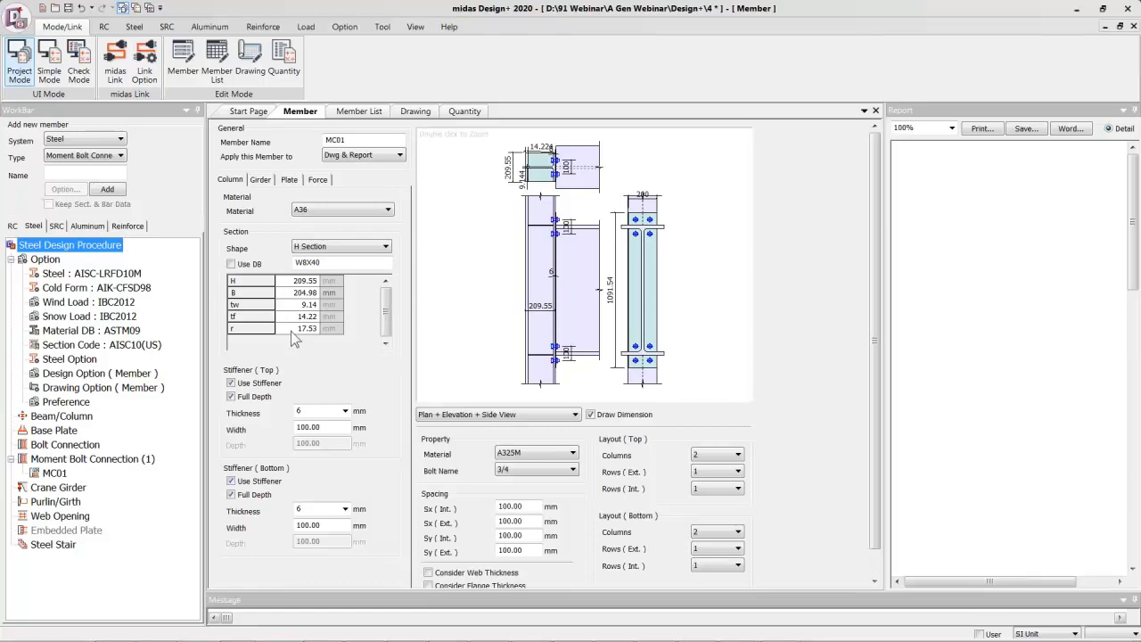
Try turning off the column's top and bottom stiffeners
left_click(268, 386)
left_click(268, 386)
left_click(253, 483)
left_click(253, 483)
Review the girder's database section setting and enable both its top and bottom stiffeners
left_click(258, 185)
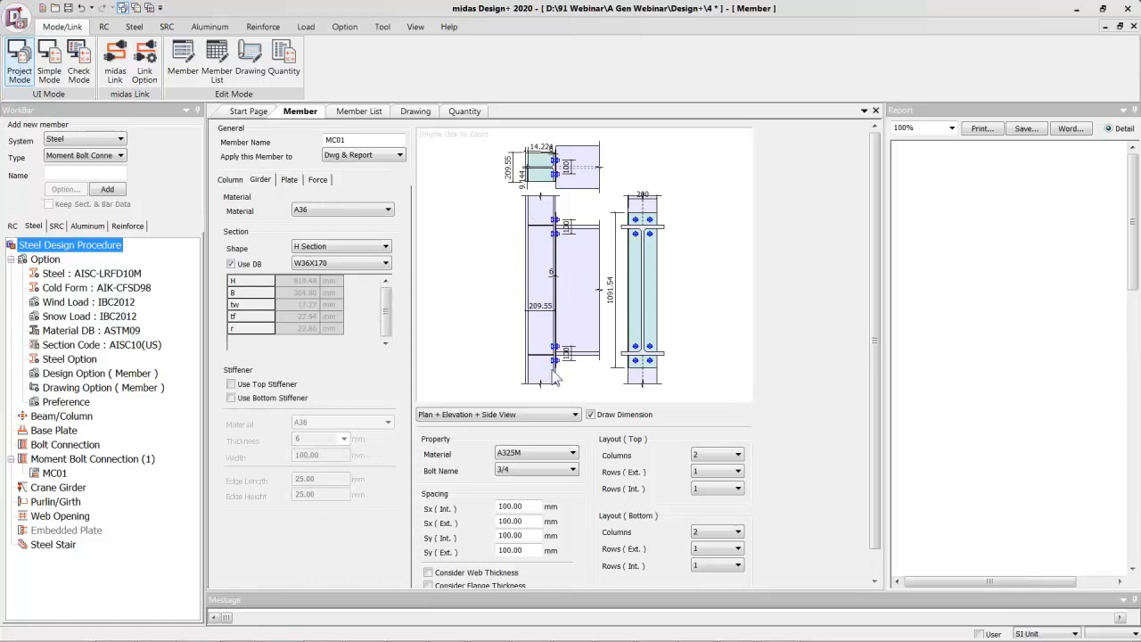
left_click(327, 264)
left_click(326, 267)
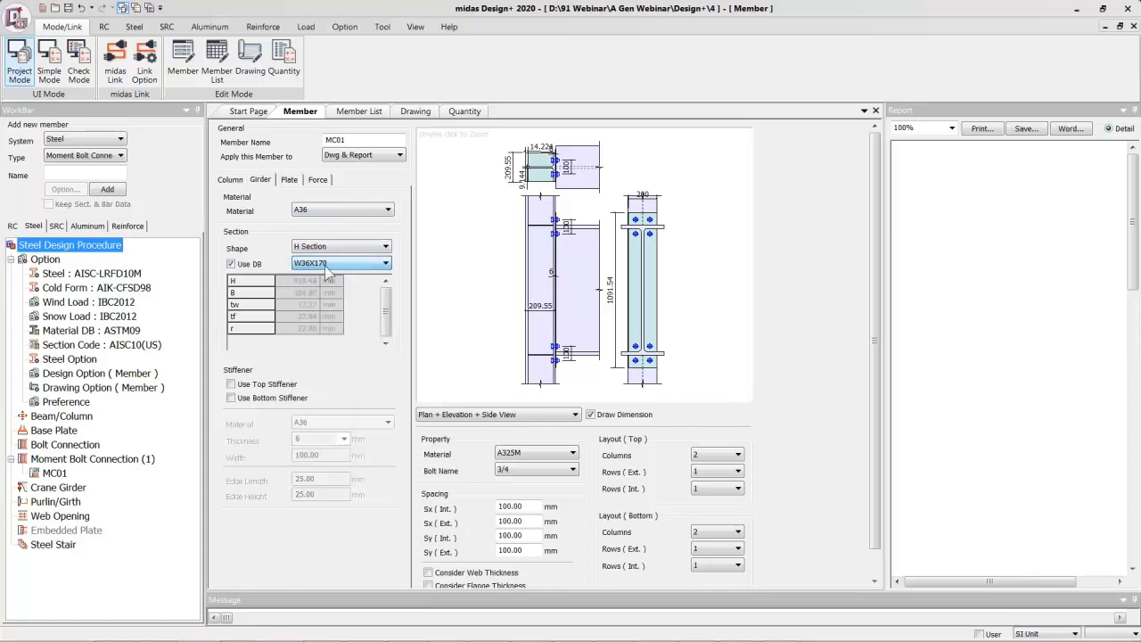
left_click(251, 387)
left_click(252, 398)
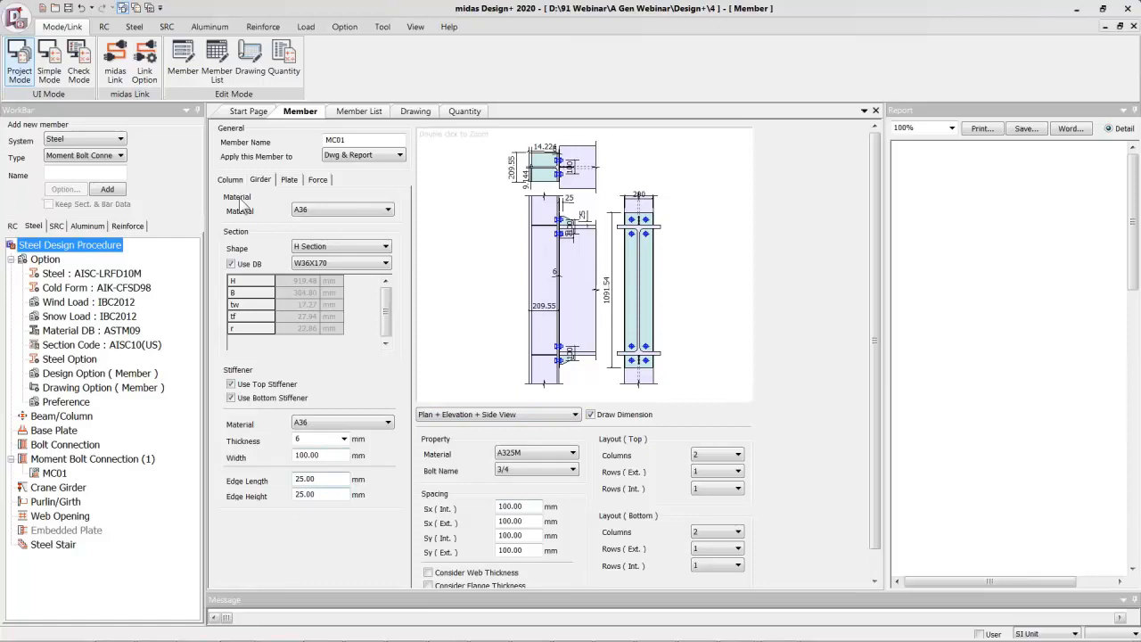
Examine the end plate settings, the weld material choices, and the web, flange and stiffener weld sizes
left_click(289, 179)
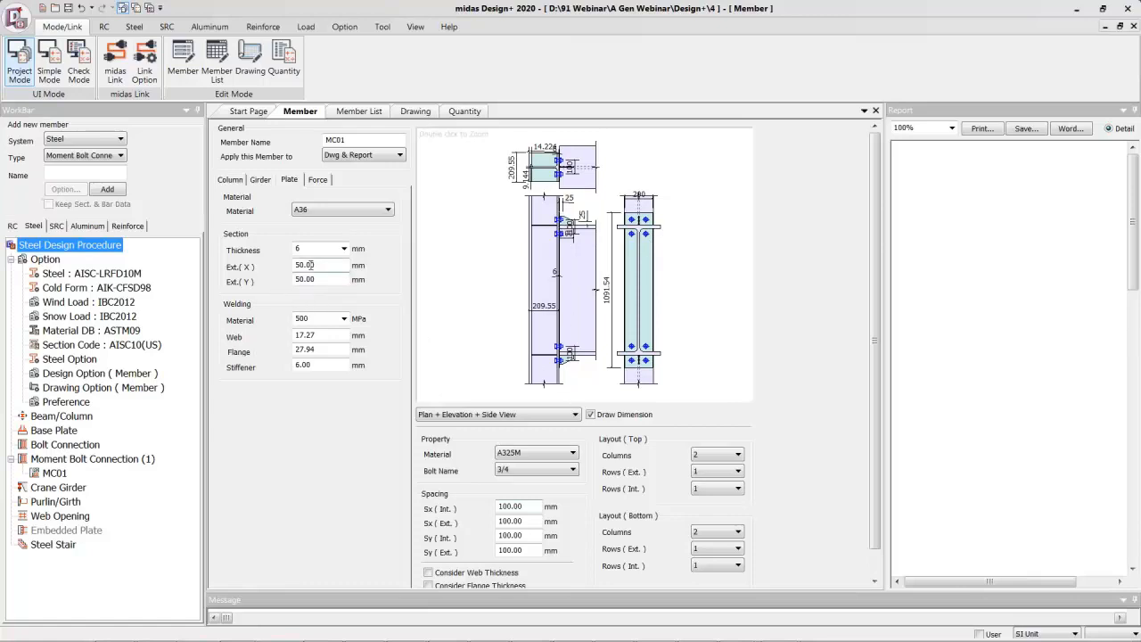
left_click(345, 320)
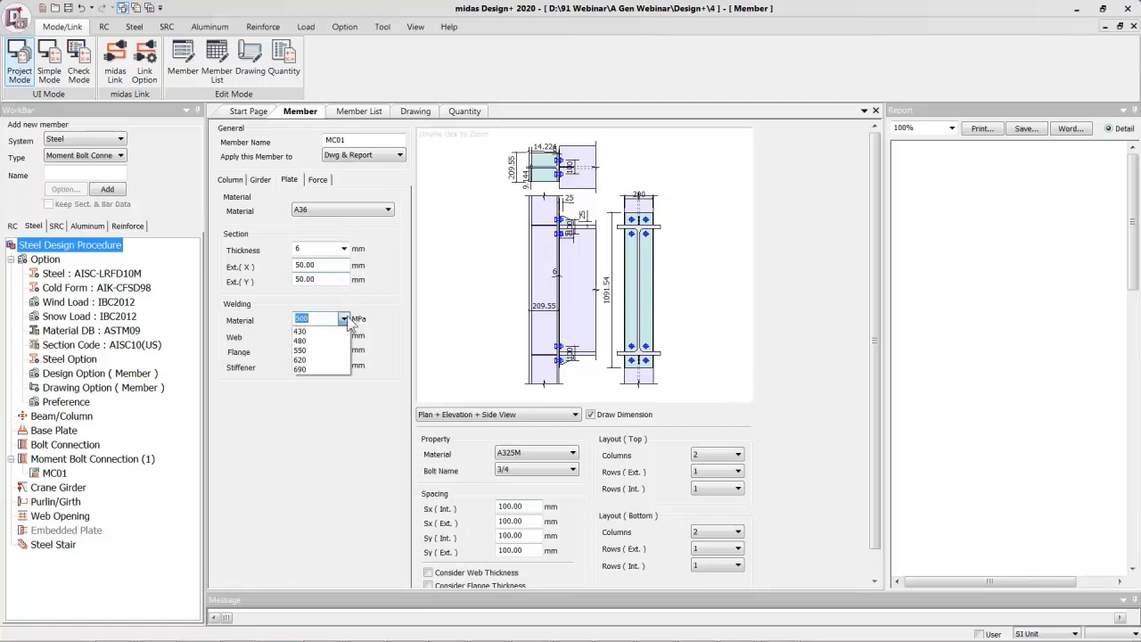
left_click(349, 323)
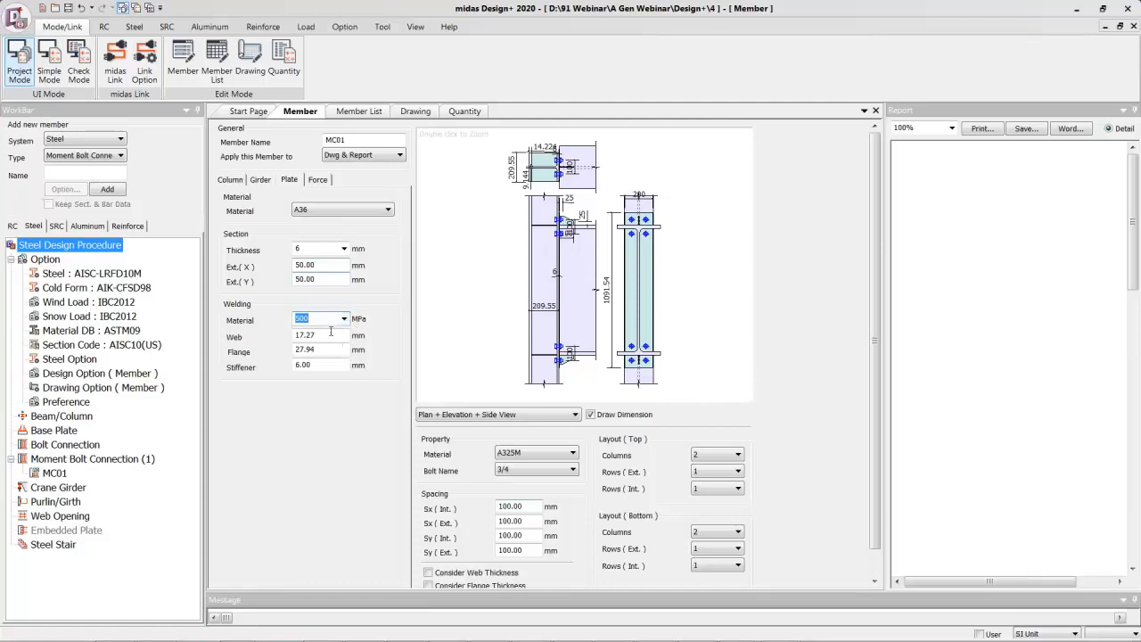
left_click(317, 336)
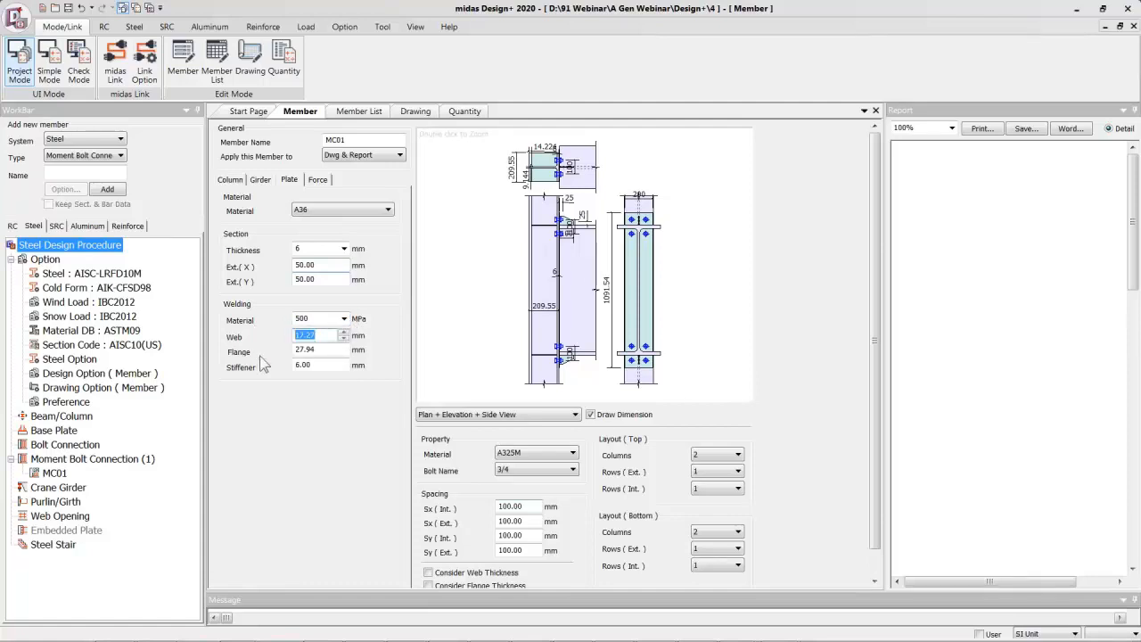
key("Tab")
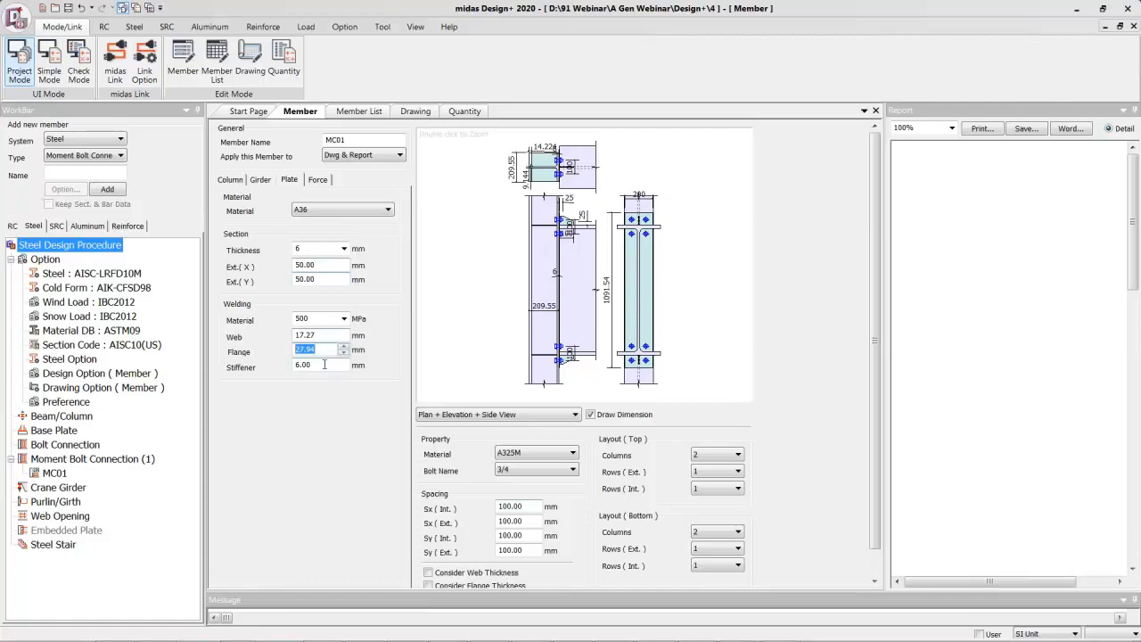
key("Tab")
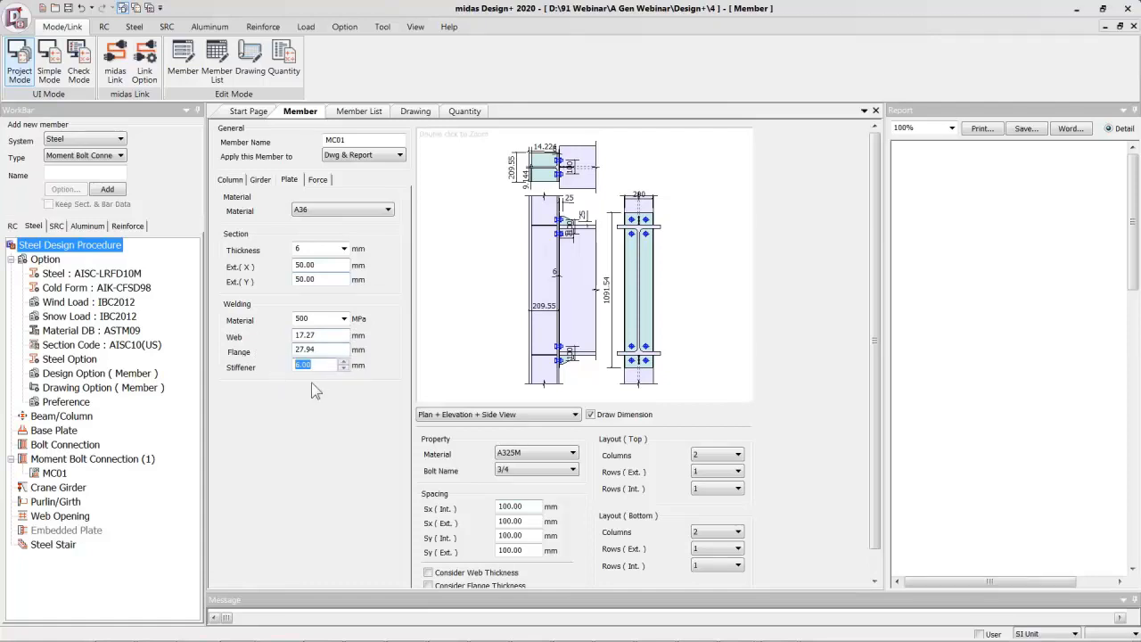
Set the connection forces to Mux 100 kN.m and Vuy 150 kN without expected yield stress, keeping Ct at 1.000
left_click(316, 182)
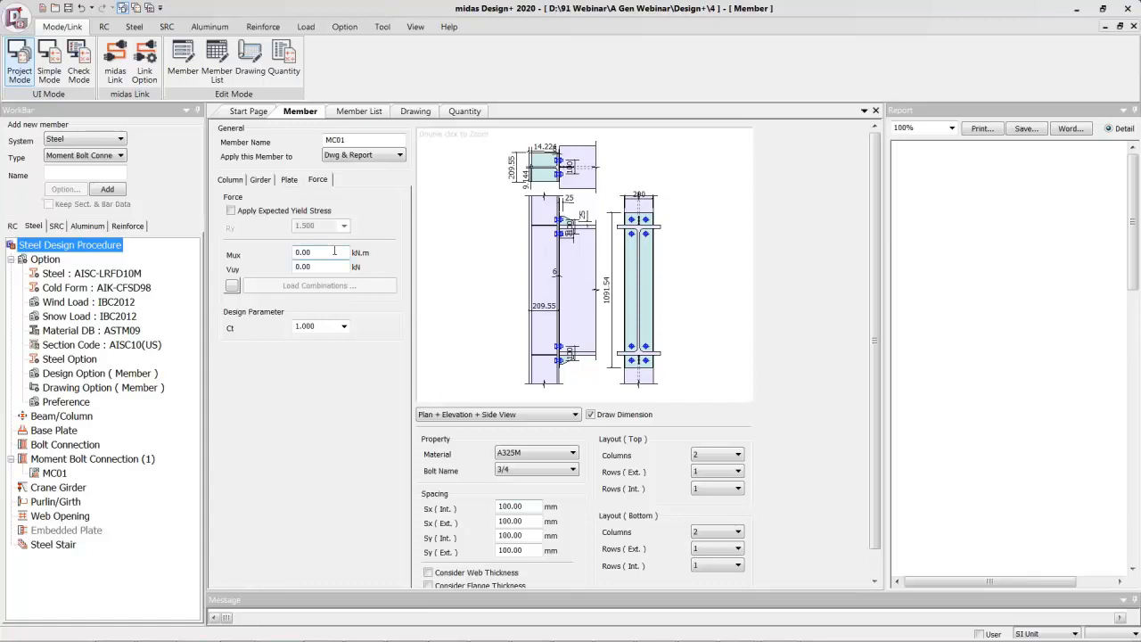
left_click(262, 214)
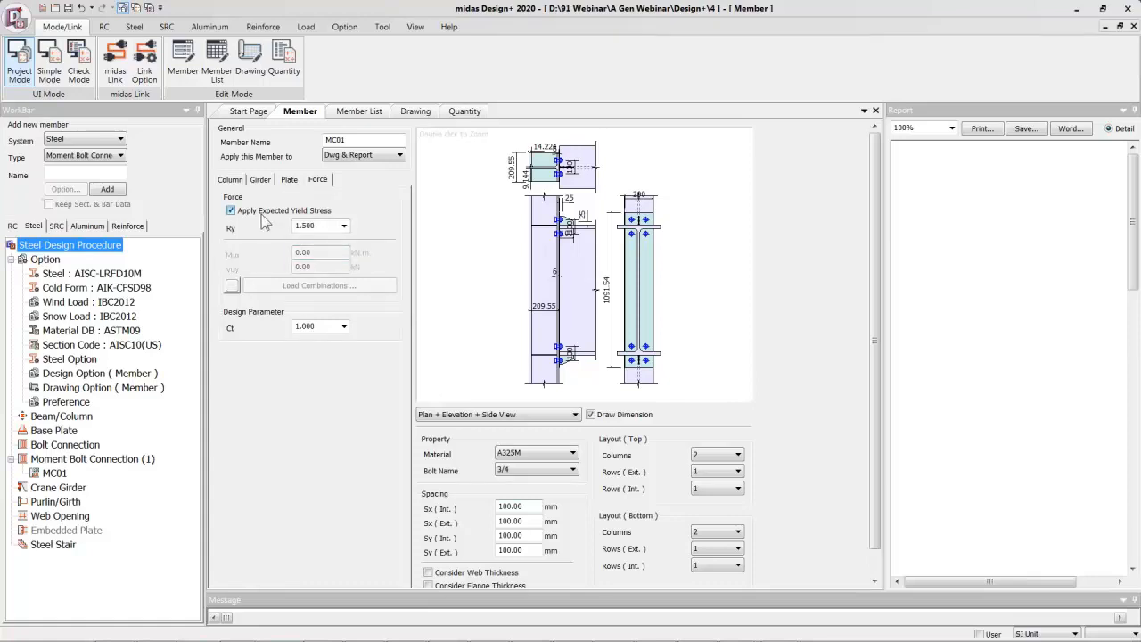
left_click(263, 214)
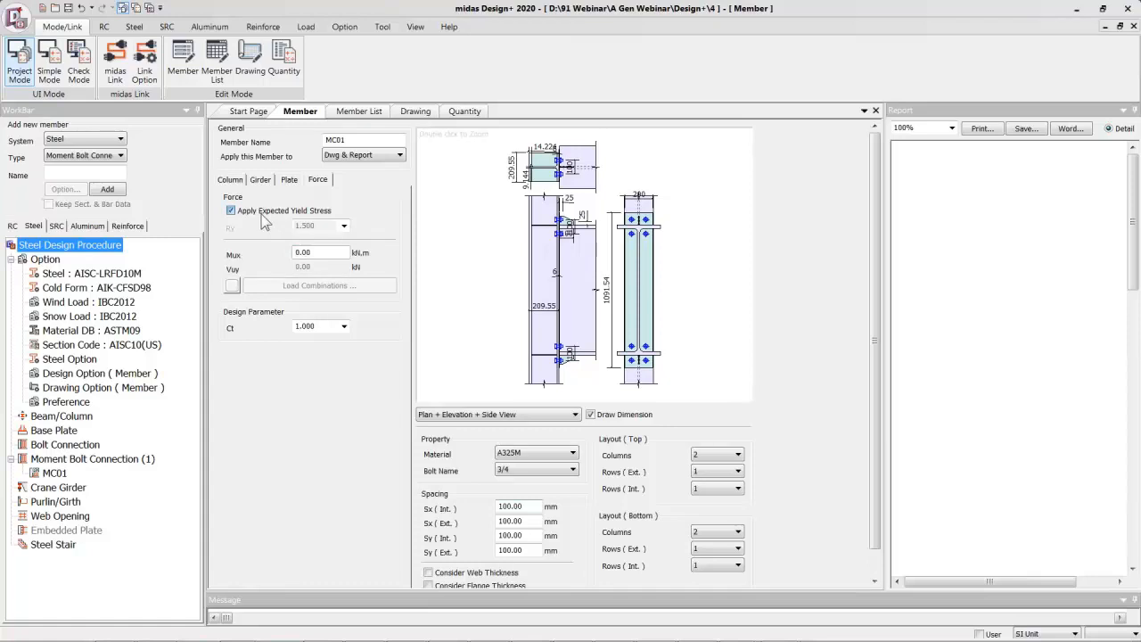
double_click(316, 252)
type("100")
left_click_drag(318, 266, 284, 264)
type("150")
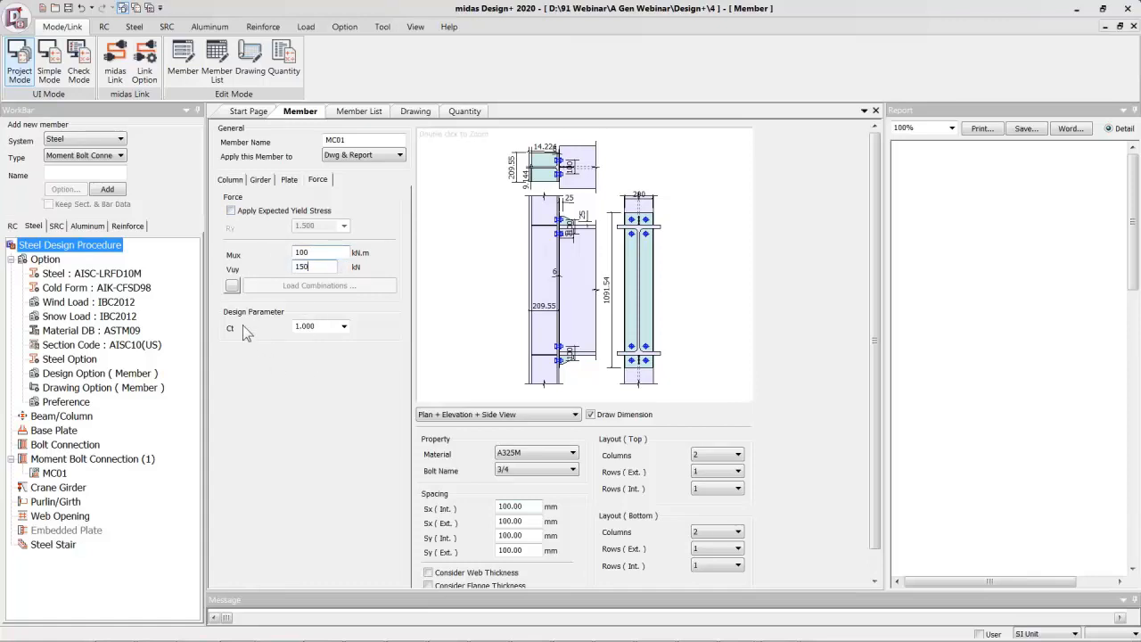
left_click(343, 327)
left_click(343, 326)
Check the bolt material choices and the steel material database option for the connection
scroll(879, 357, "down", 2)
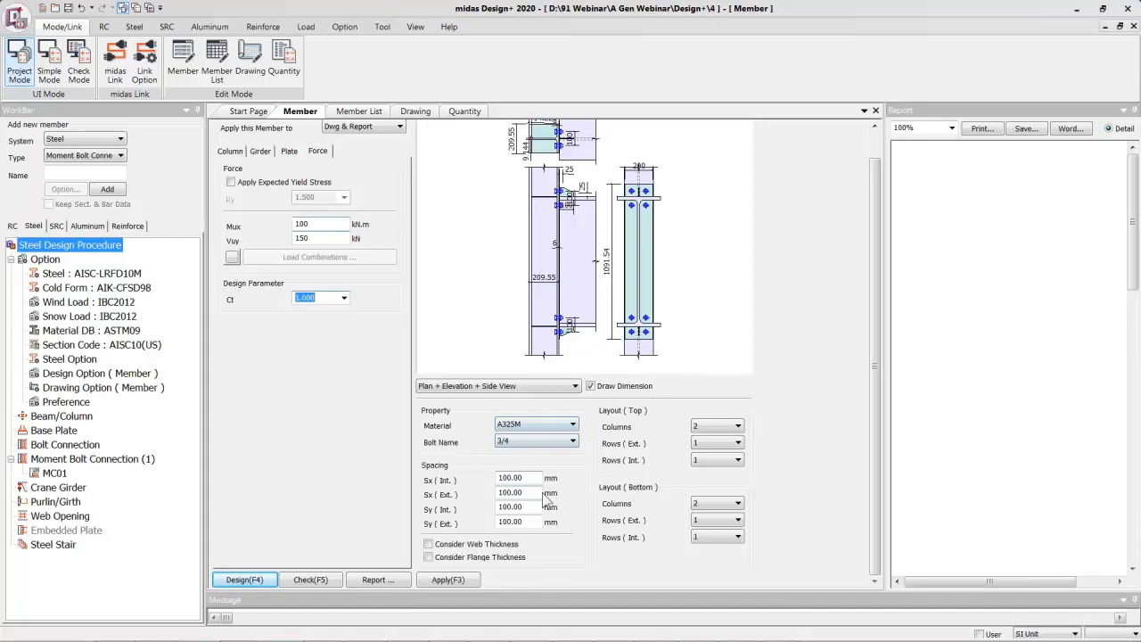
left_click(515, 428)
left_click(515, 428)
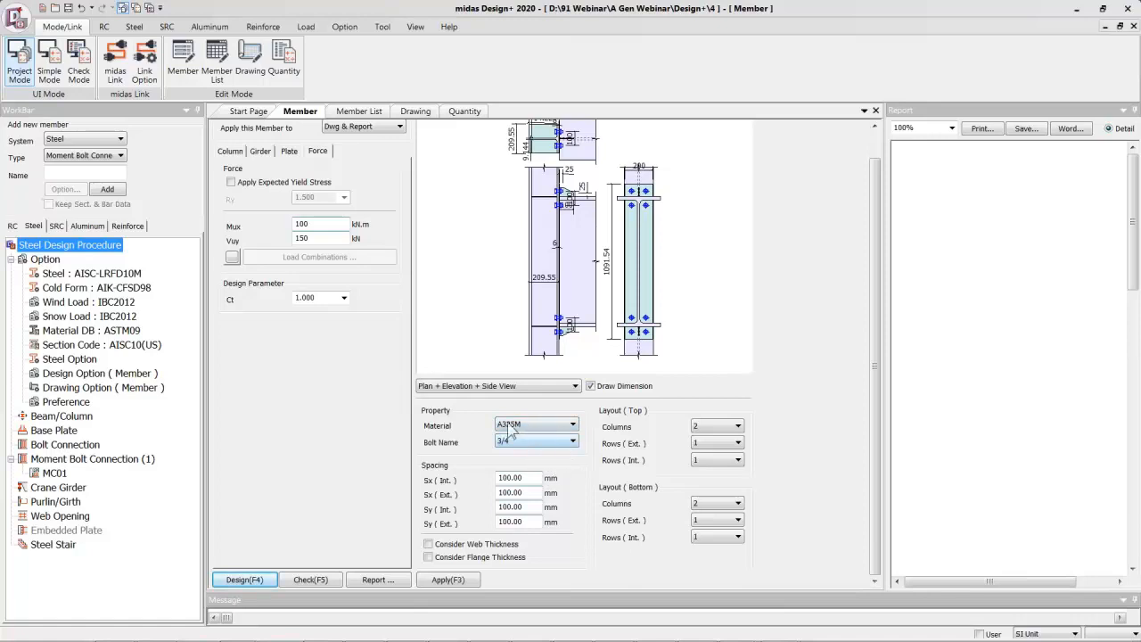
left_click(73, 332)
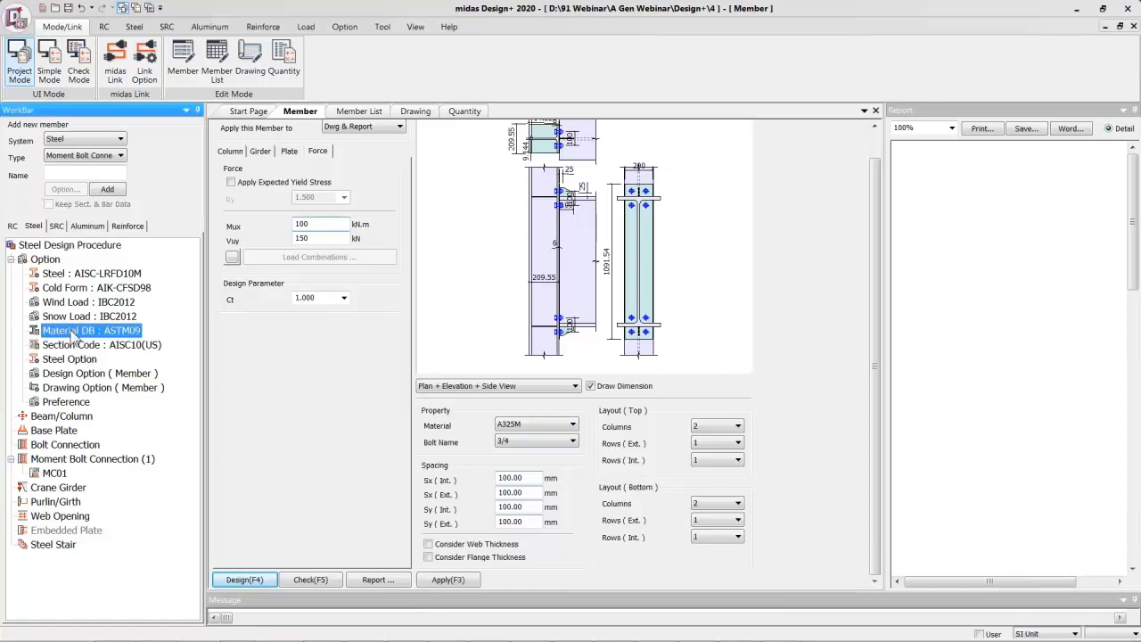
Set the steel material and section databases to BS, apply the options, and reset the steel section list
double_click(74, 334)
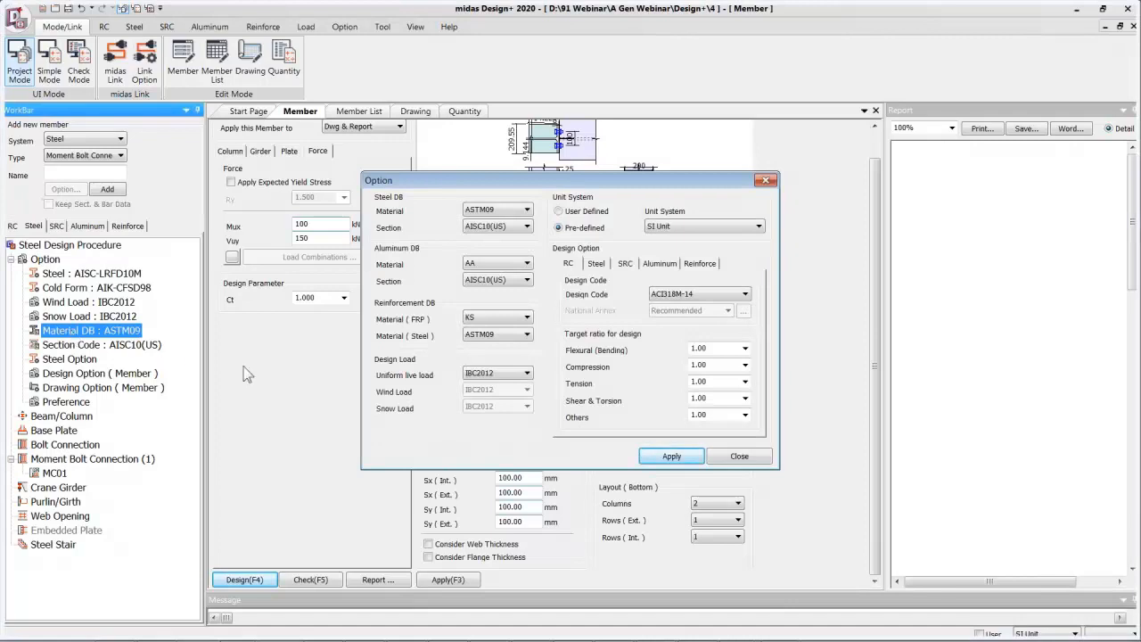
left_click(487, 210)
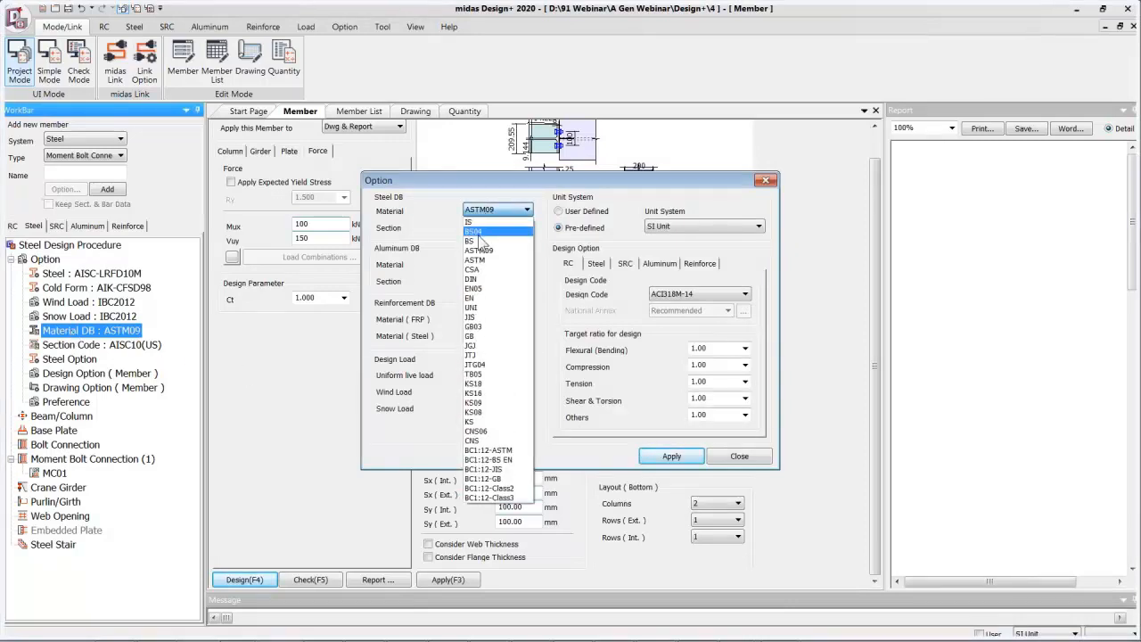
left_click(480, 225)
left_click(486, 227)
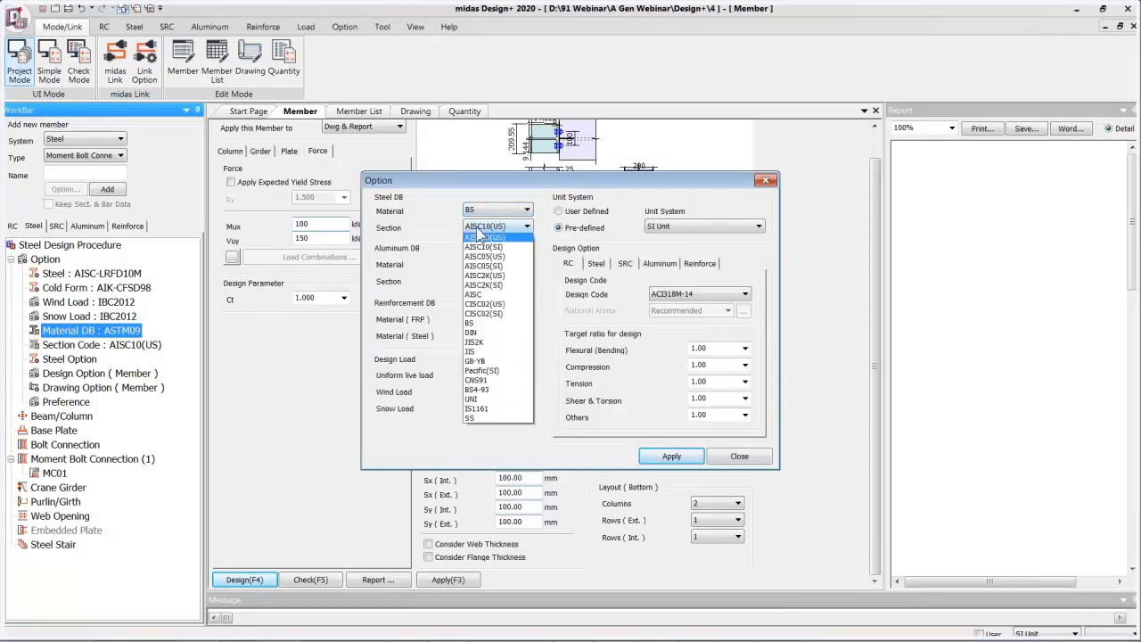
left_click(480, 334)
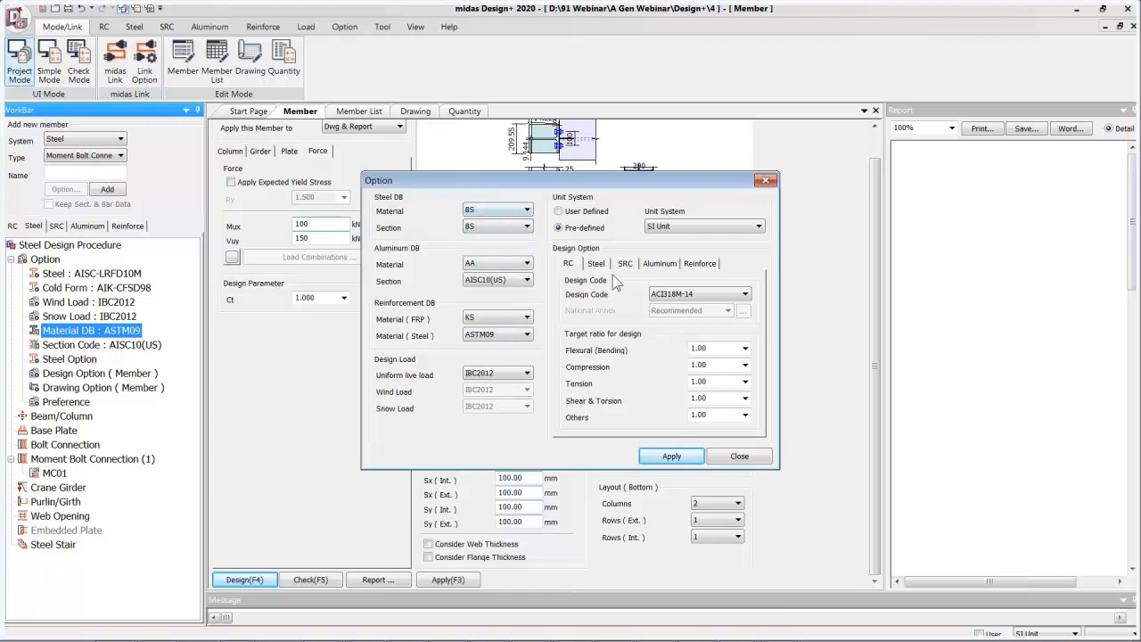
left_click(671, 456)
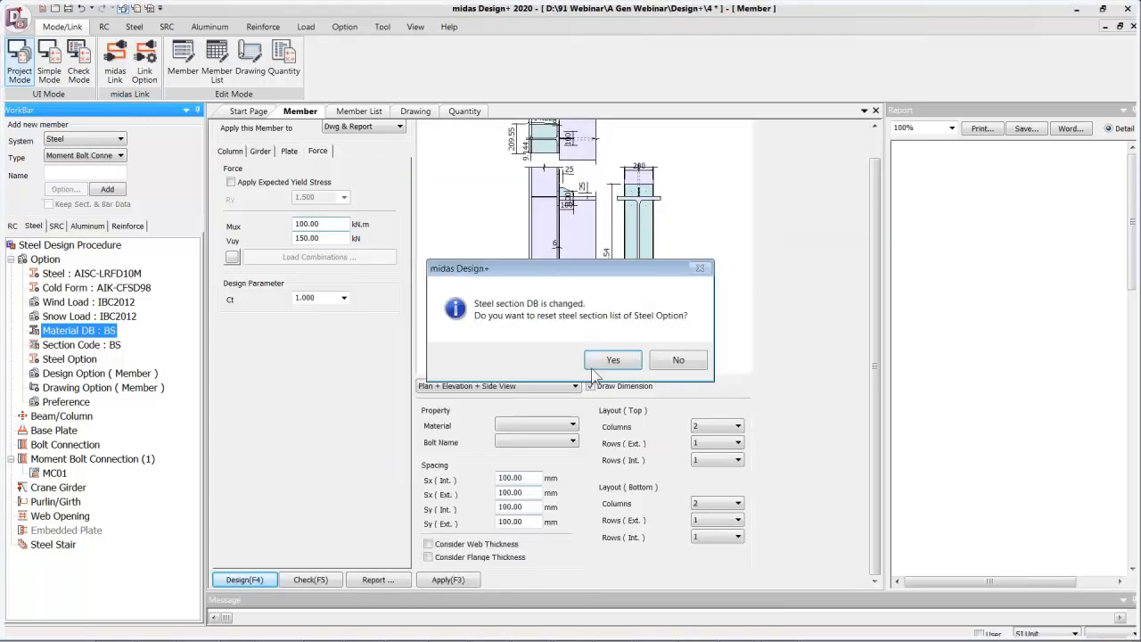
left_click(602, 362)
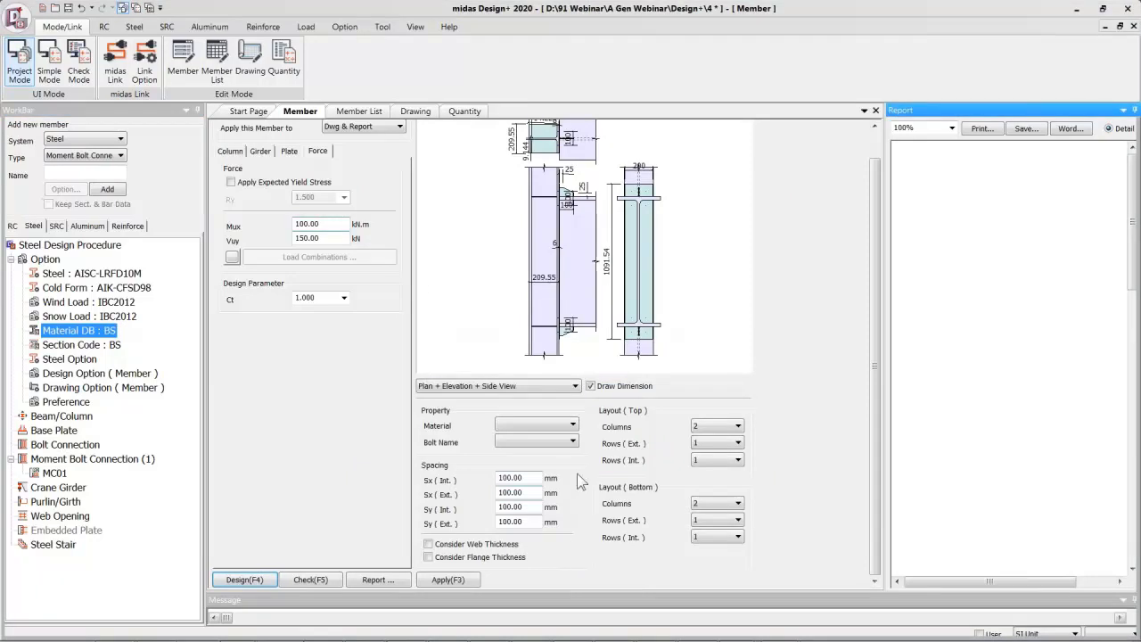
Set the connection's bolt material to 5.8 and the bolt name to M20
left_click(562, 426)
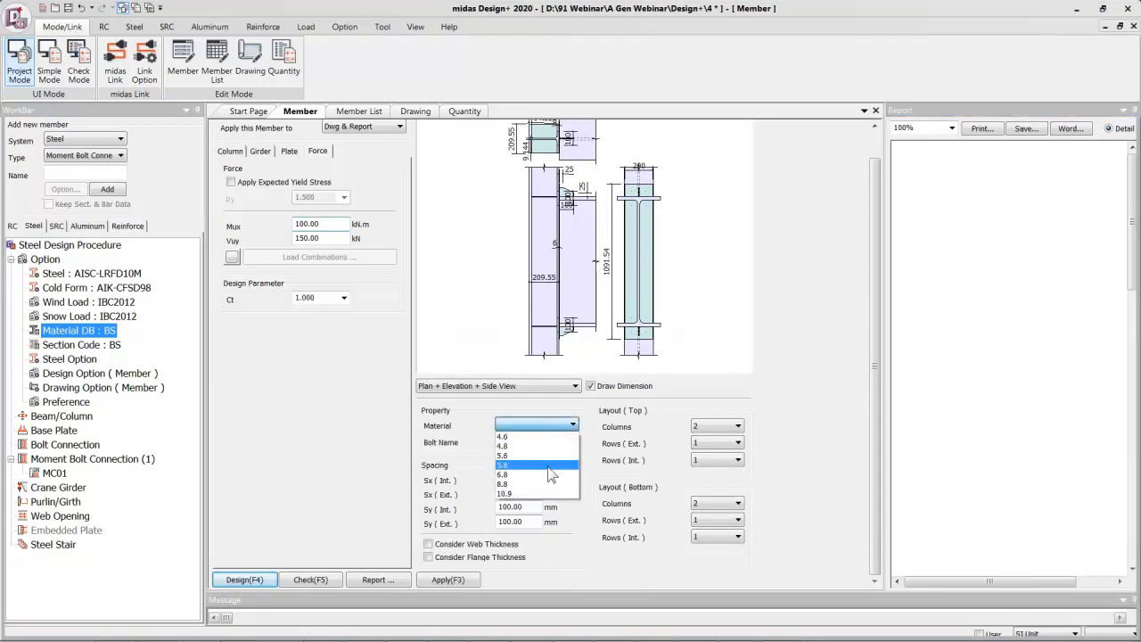
left_click(533, 464)
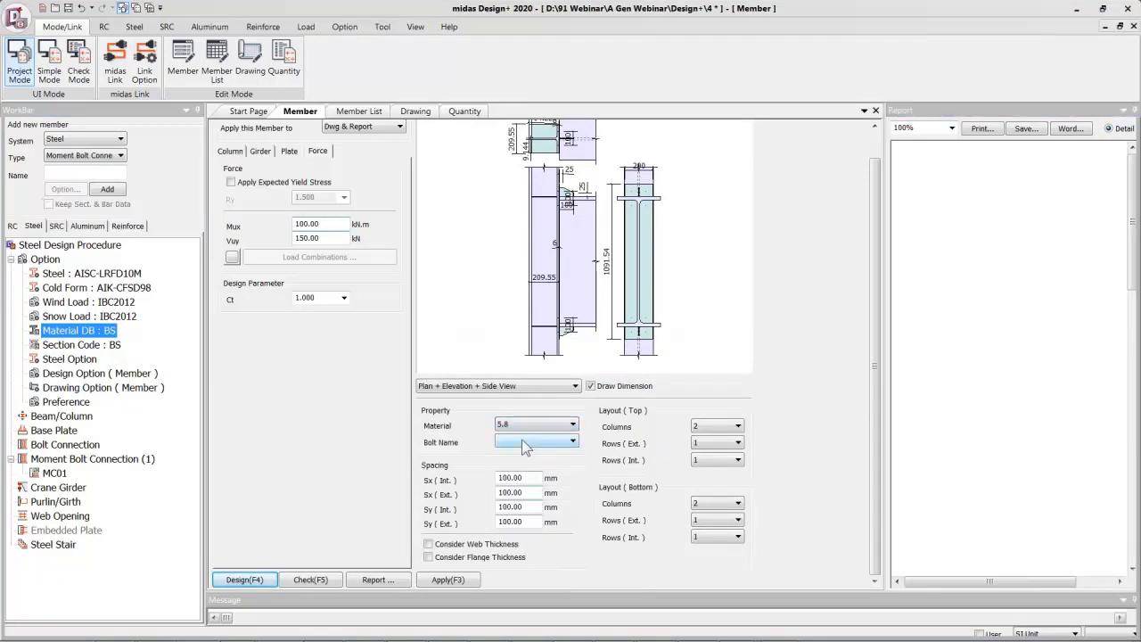
left_click(522, 441)
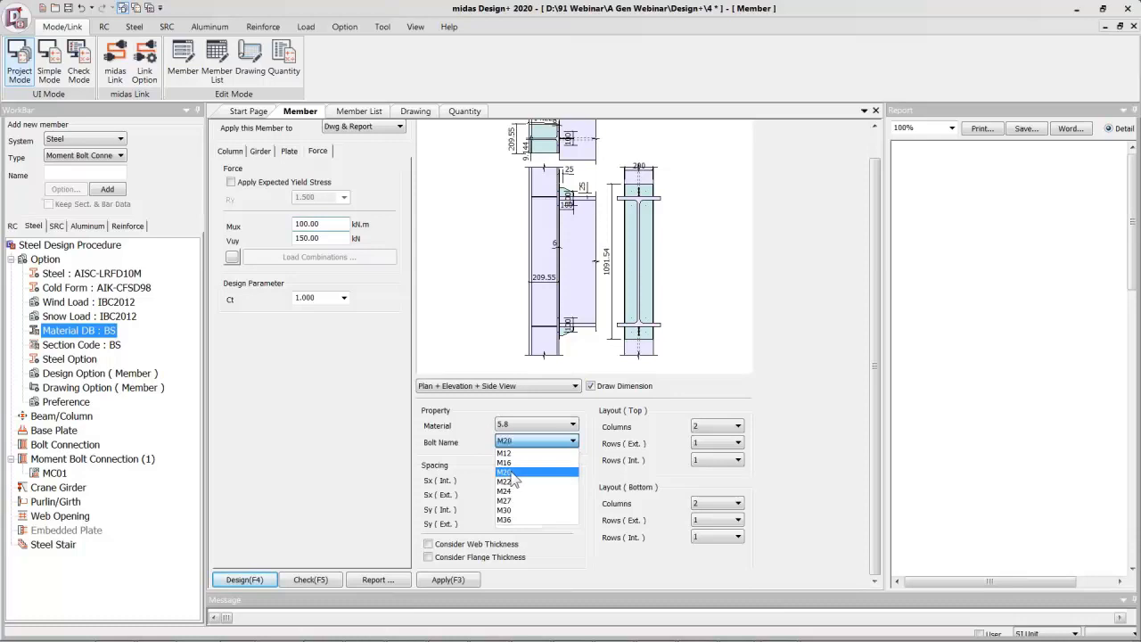
left_click(513, 474)
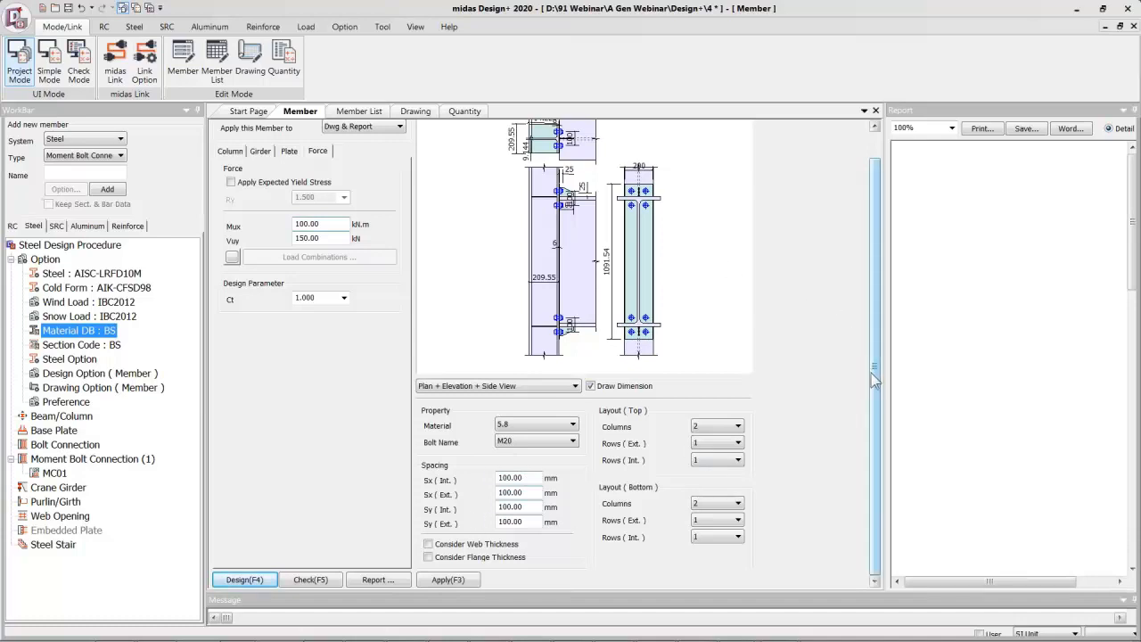
Include web and flange thickness in the bolt spacing and run a check of the connection
left_click(490, 545)
left_click(486, 559)
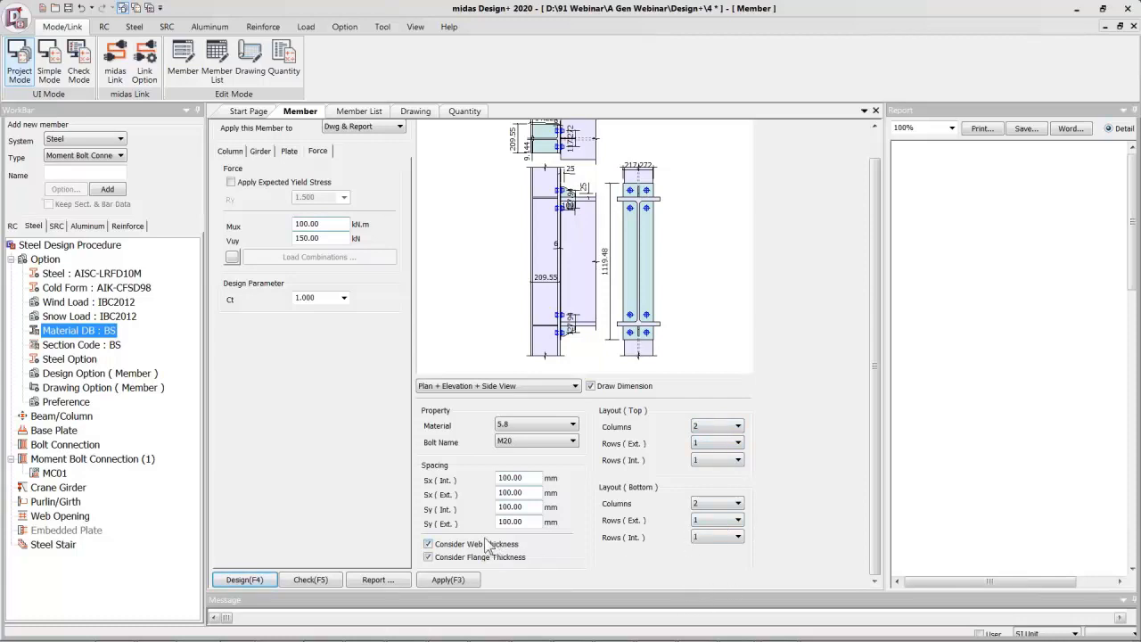
left_click(291, 582)
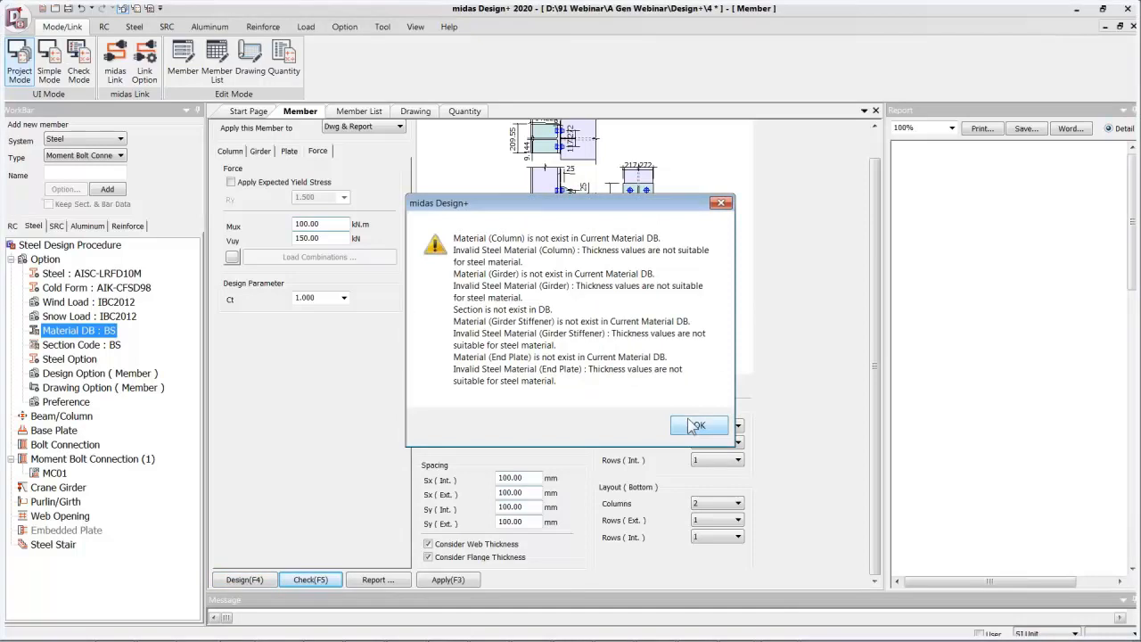
left_click(698, 427)
Assign material 43A to the column of the moment bolt connection
left_click(234, 153)
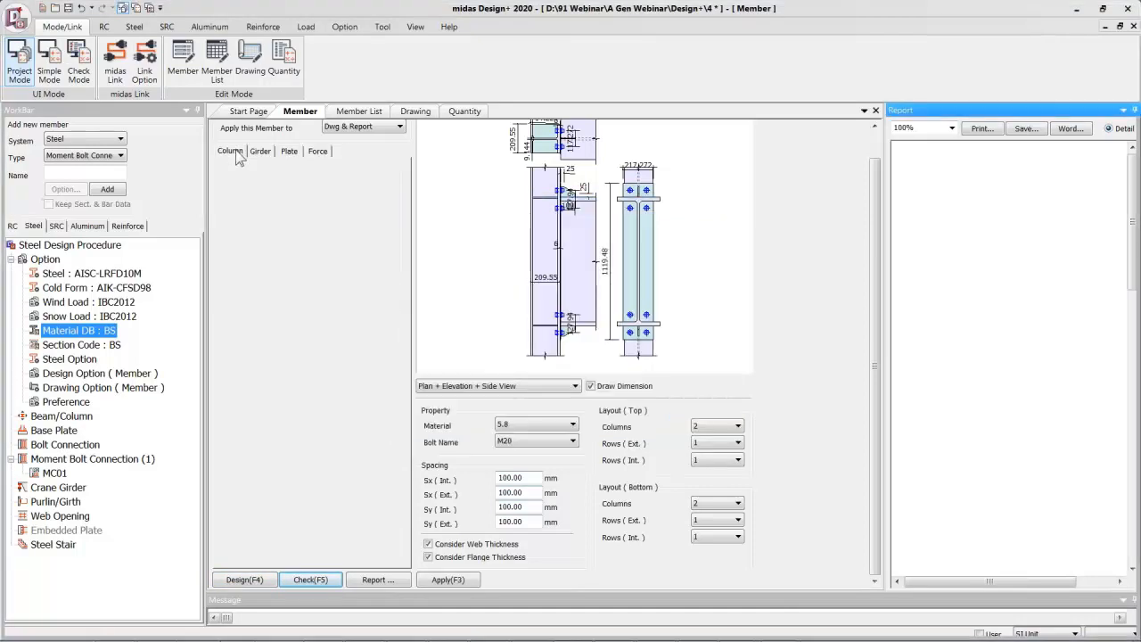
left_click(237, 153)
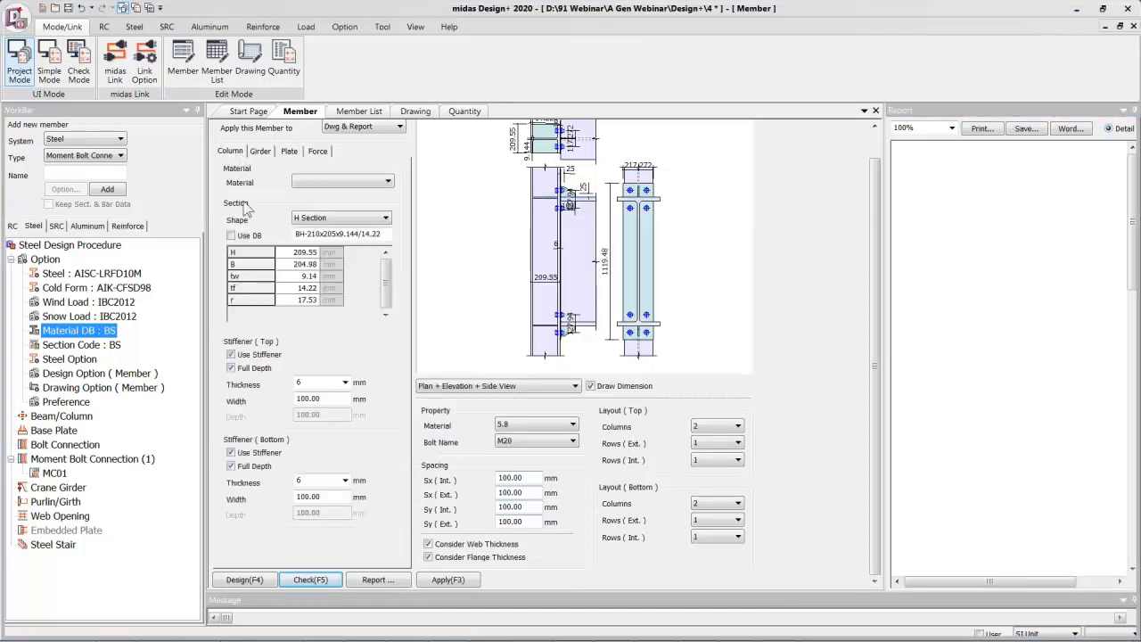
left_click(378, 182)
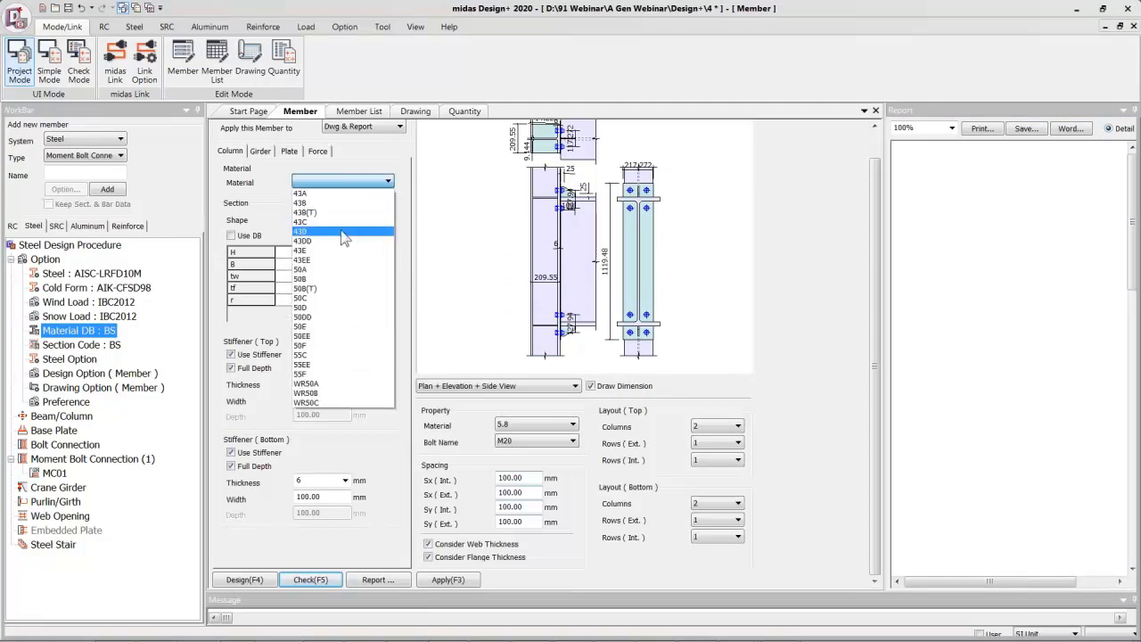
left_click(334, 203)
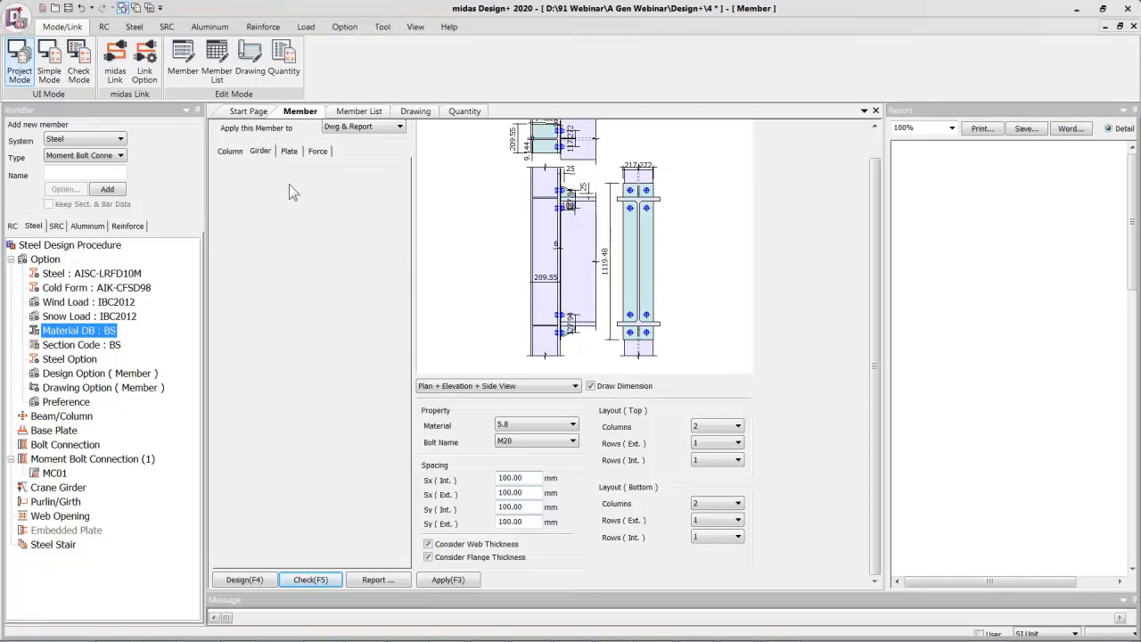
Set the girder to material 43A with database section UB 406x140x39, and its stiffener material to 43A
left_click(334, 182)
left_click(323, 195)
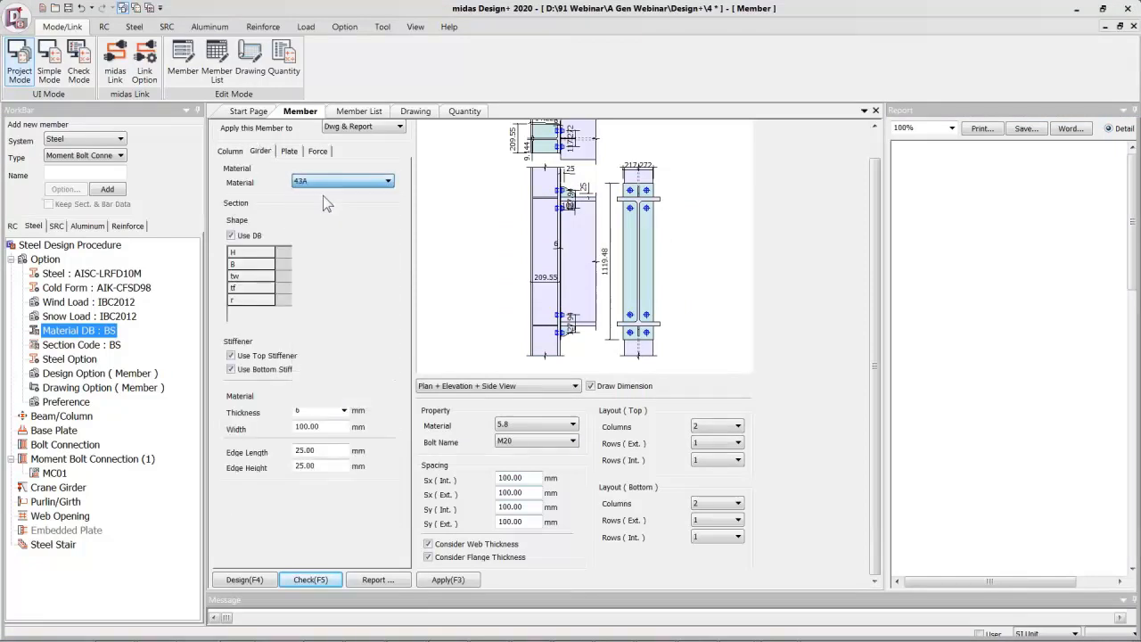
left_click(339, 235)
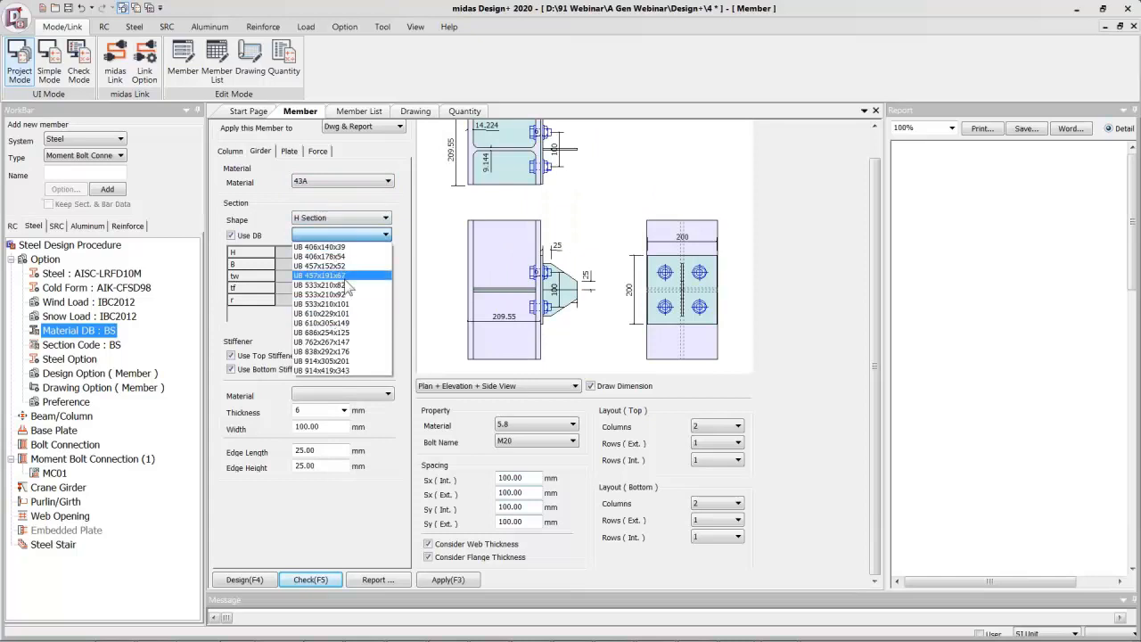
left_click(319, 247)
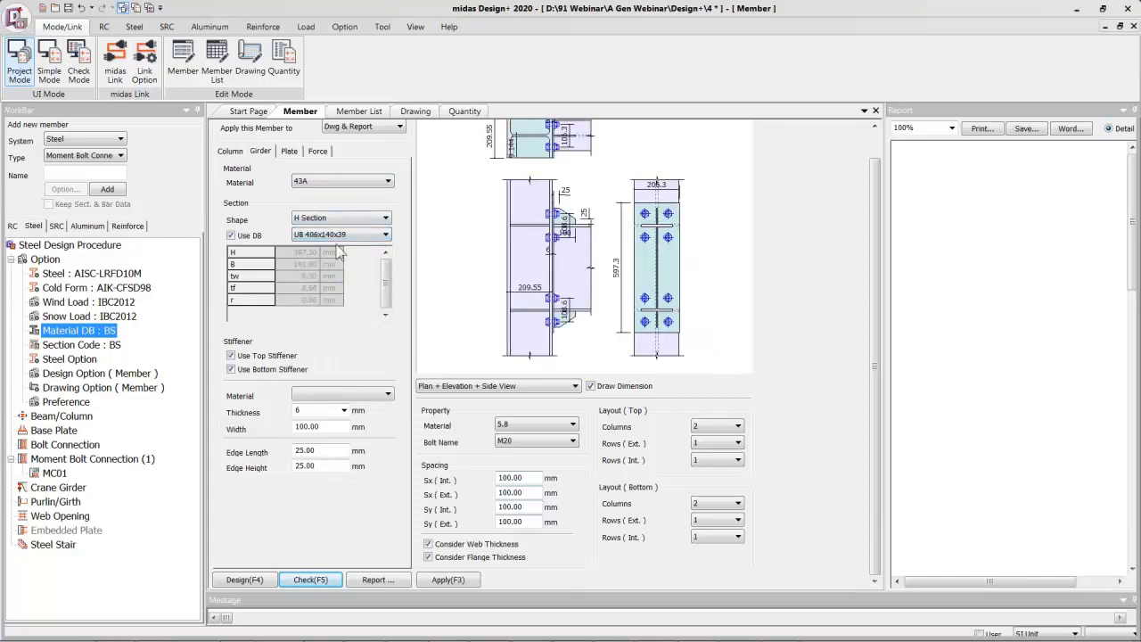
left_click(314, 395)
left_click(310, 412)
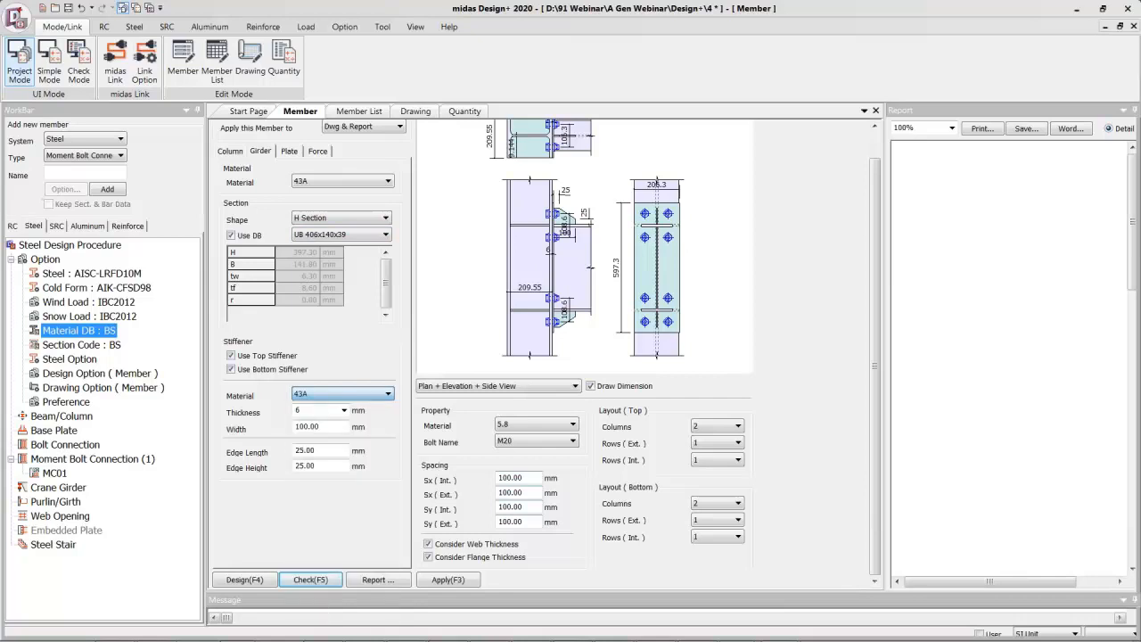
Review the column, plate and force inputs, and run both the check and the automatic design of the connection
left_click(230, 152)
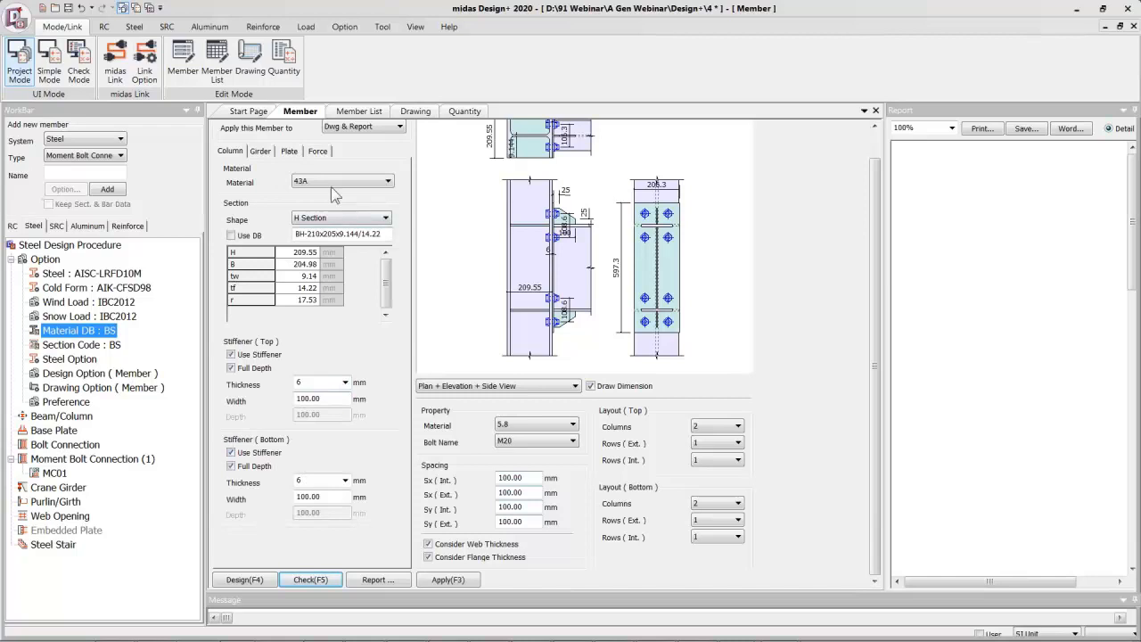
left_click(289, 152)
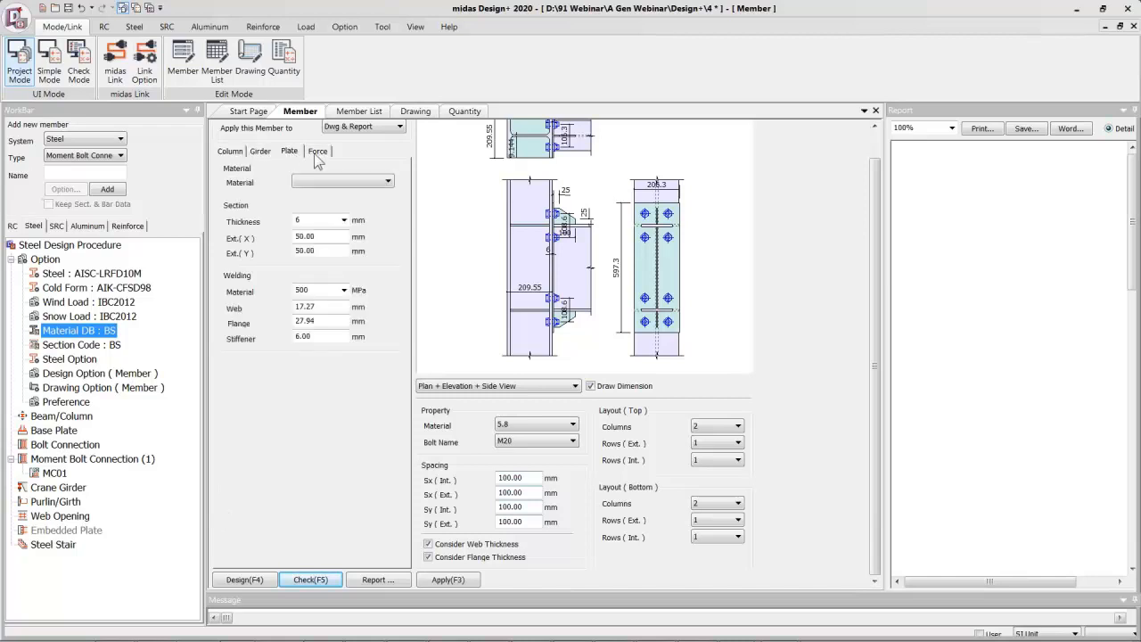
left_click(318, 152)
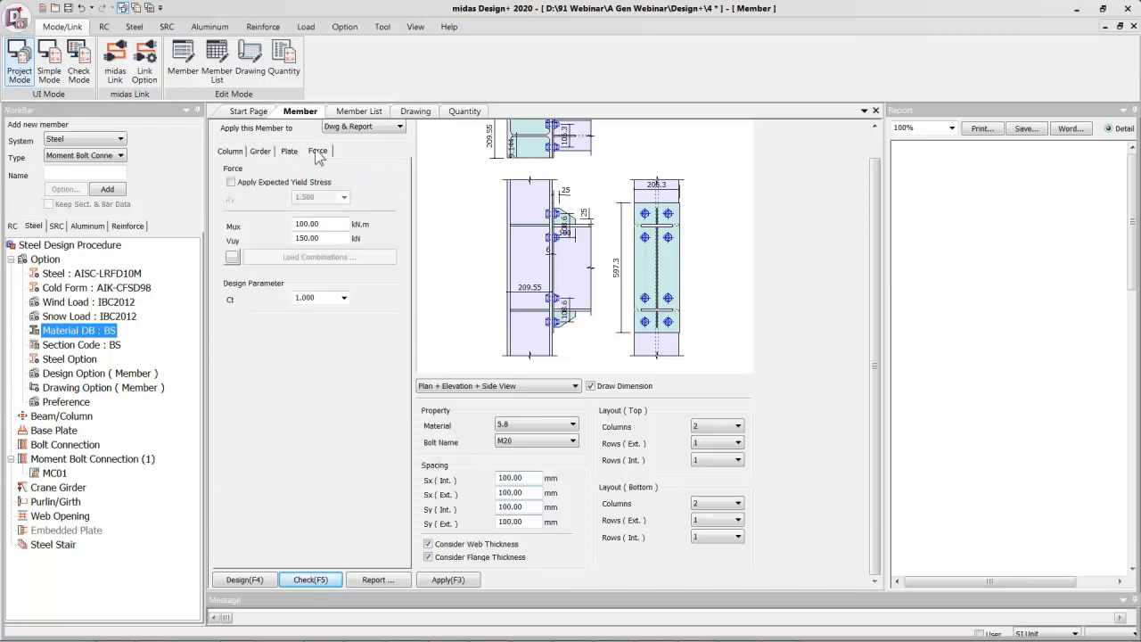
left_click(319, 579)
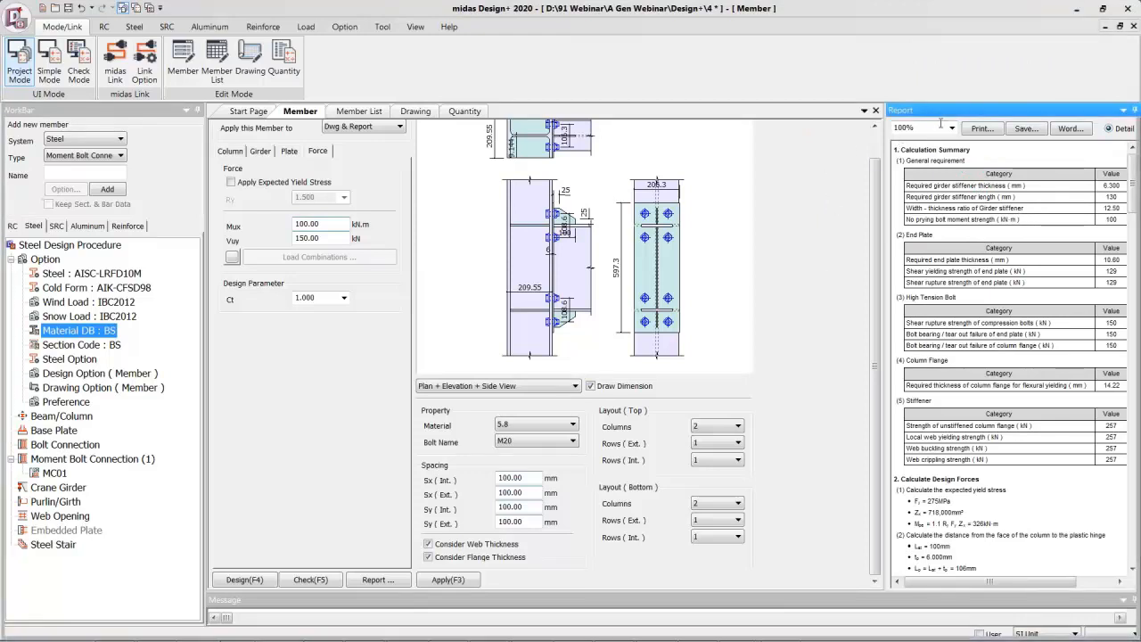
left_click(245, 580)
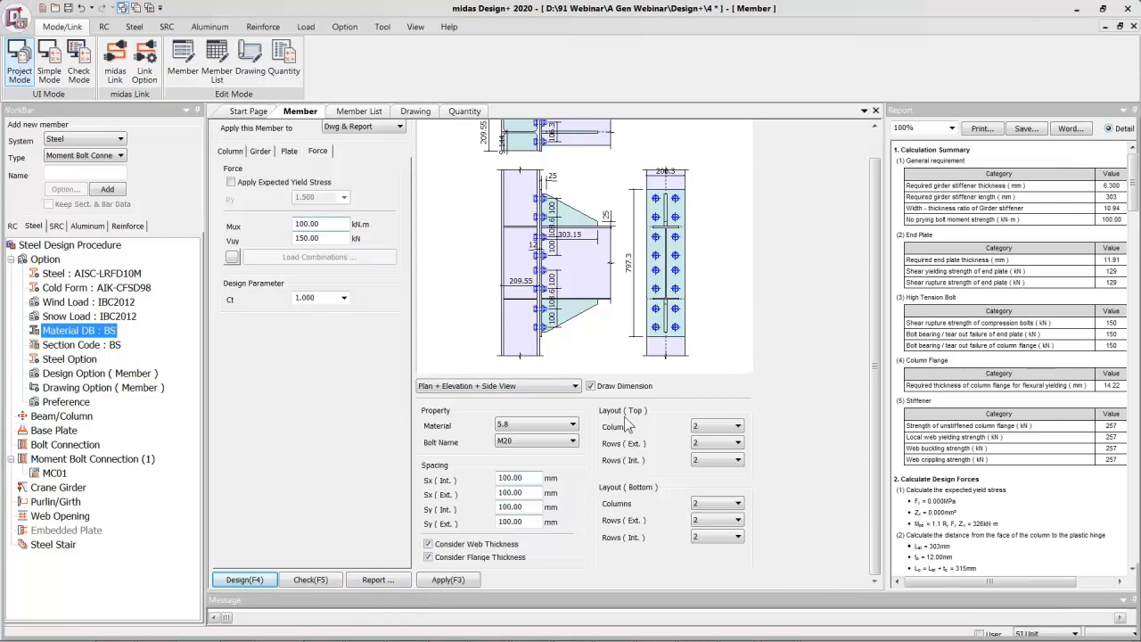
Examine the detailed calculation report from the summary through the end plate, bolt and column flange checks
scroll(874, 430, "up", 1)
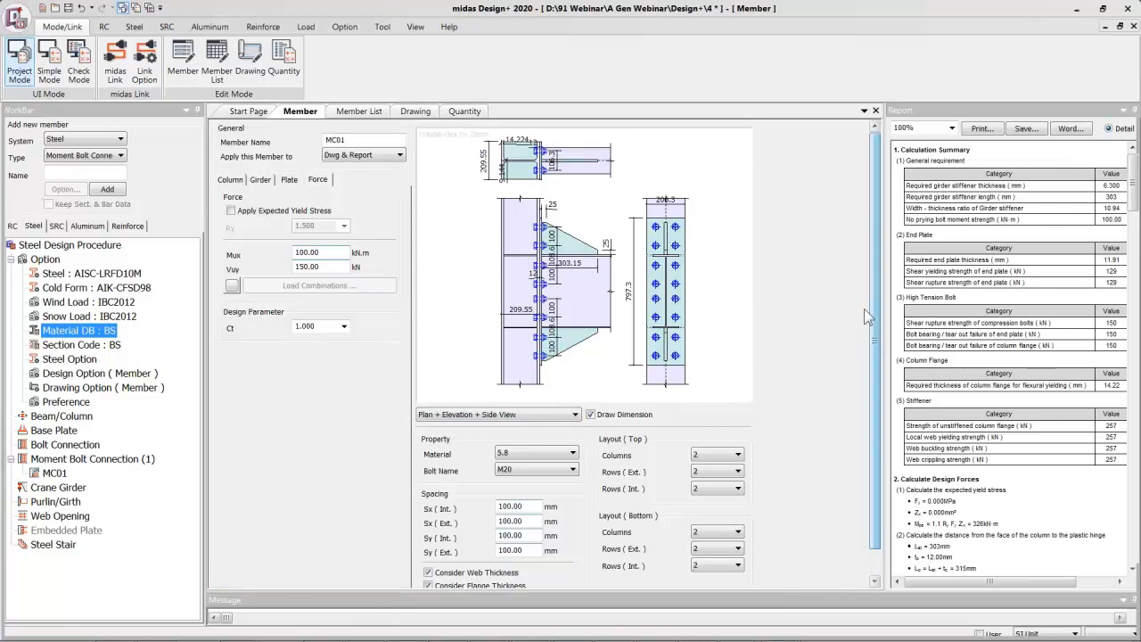
left_click(1017, 337)
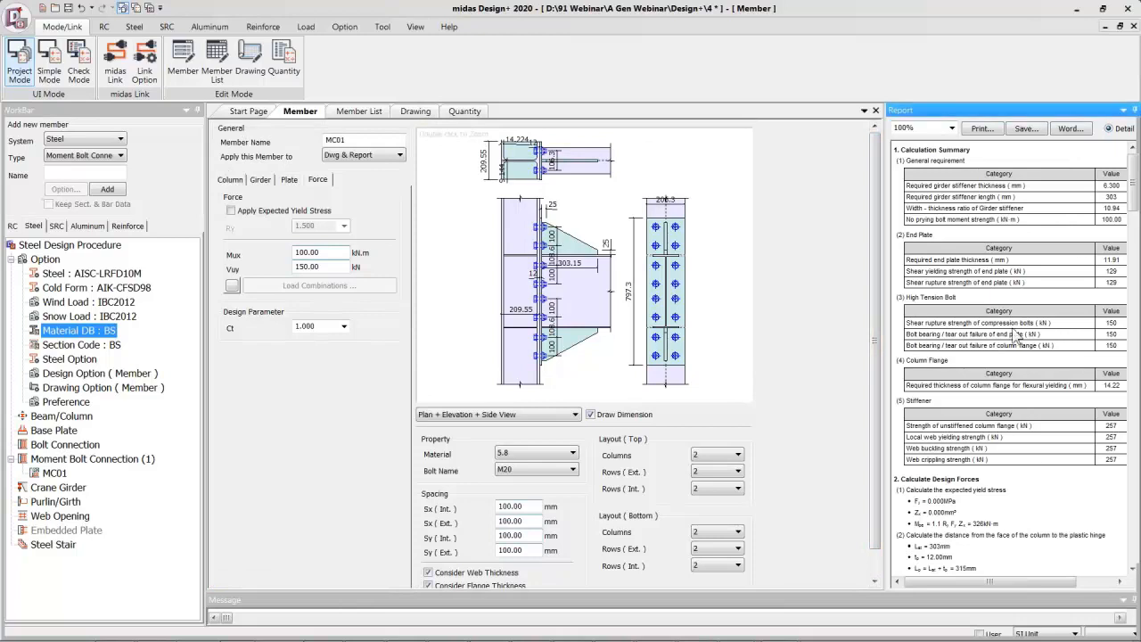
scroll(1005, 343, "down", 2)
scroll(995, 368, "down", 10)
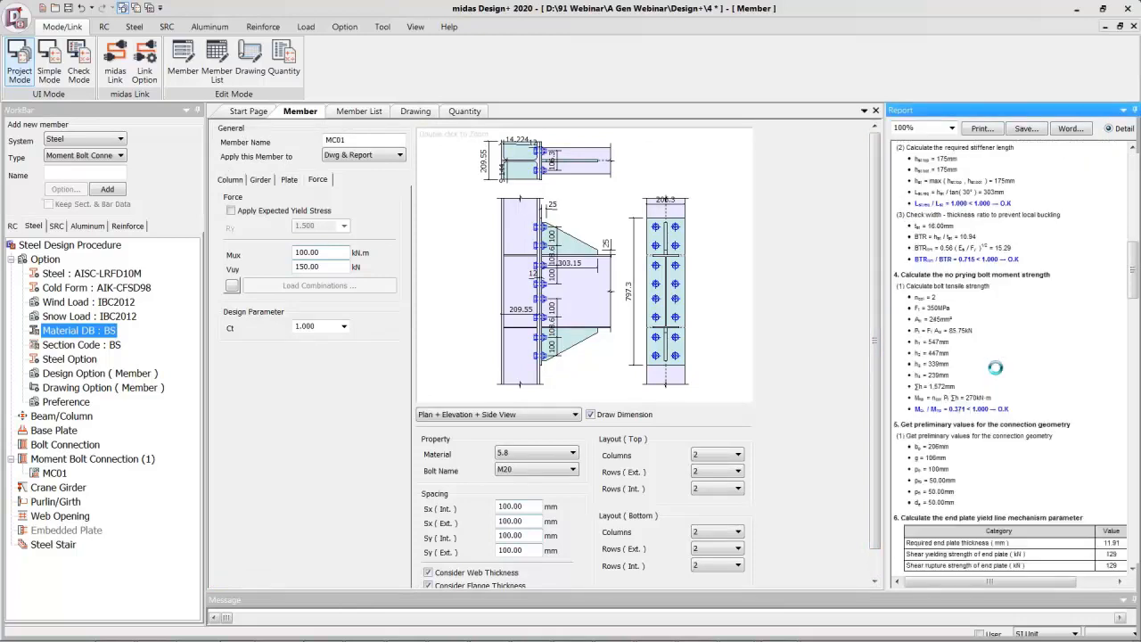
scroll(995, 367, "down", 6)
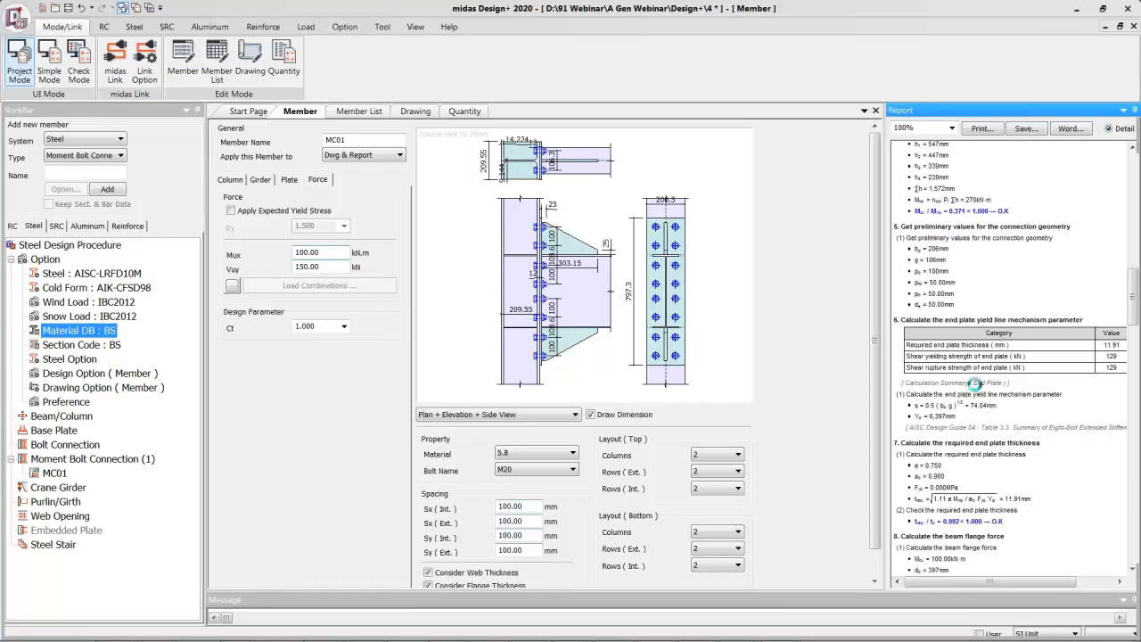
scroll(981, 401, "down", 2)
scroll(988, 431, "down", 2)
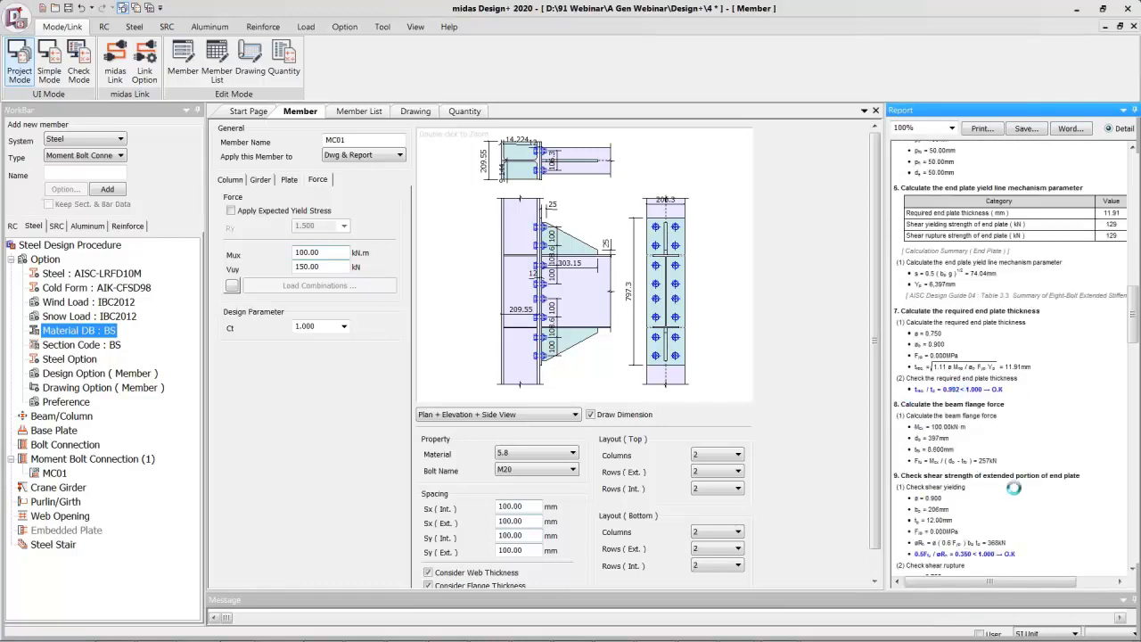
scroll(1018, 482, "down", 2)
scroll(1018, 477, "down", 4)
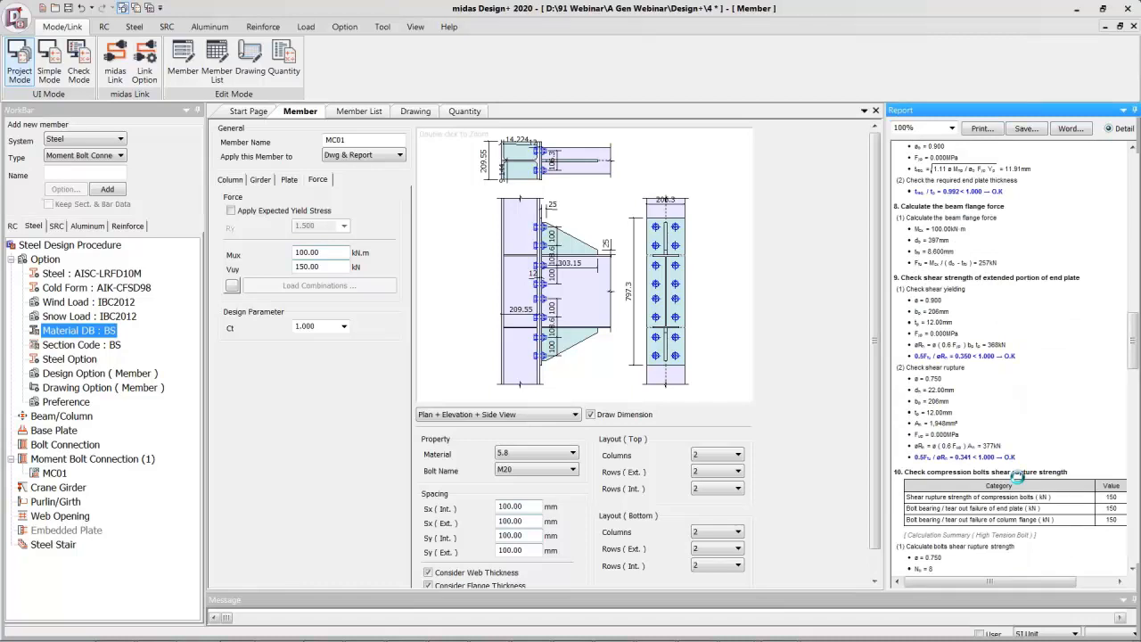
scroll(1018, 477, "down", 2)
scroll(1017, 477, "down", 2)
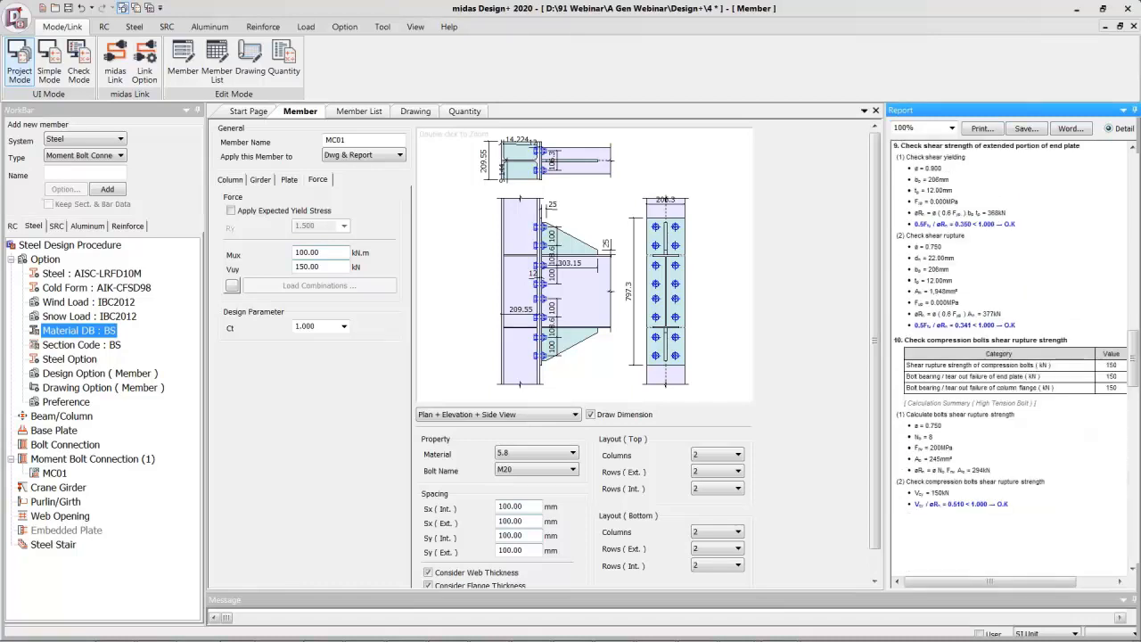
scroll(1017, 477, "down", 4)
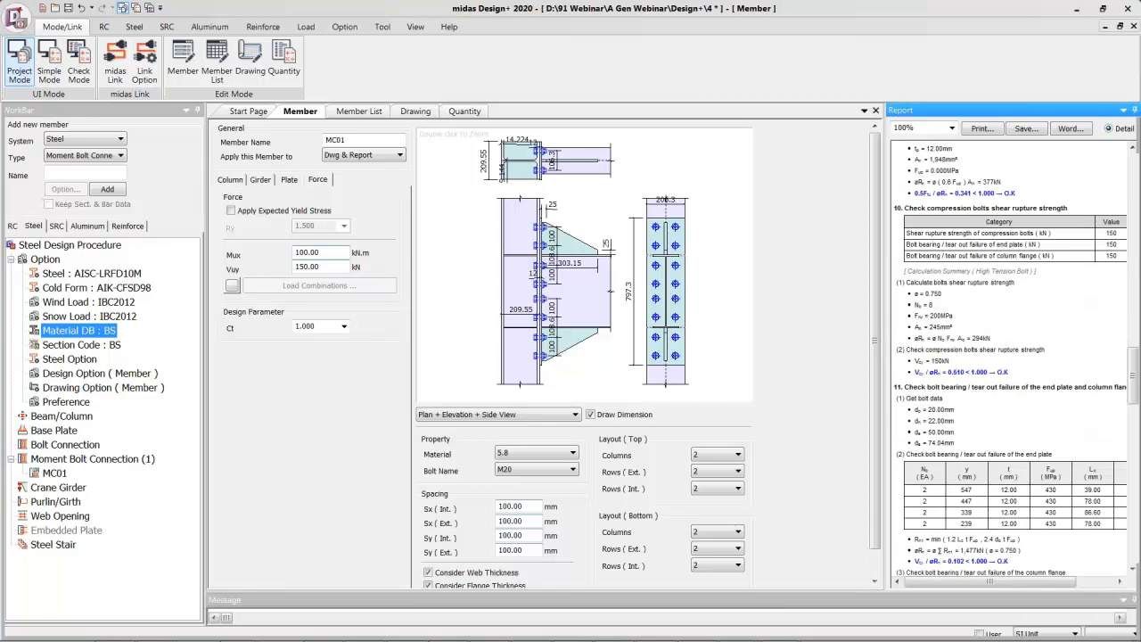
scroll(1017, 477, "down", 4)
scroll(1017, 477, "down", 4)
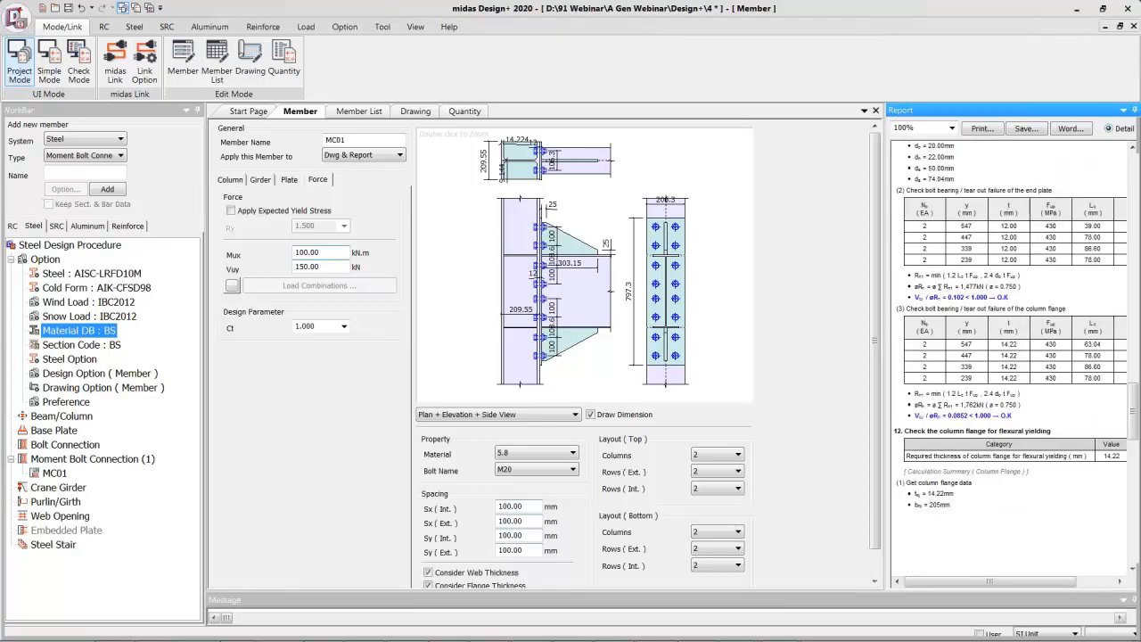
scroll(1017, 477, "down", 2)
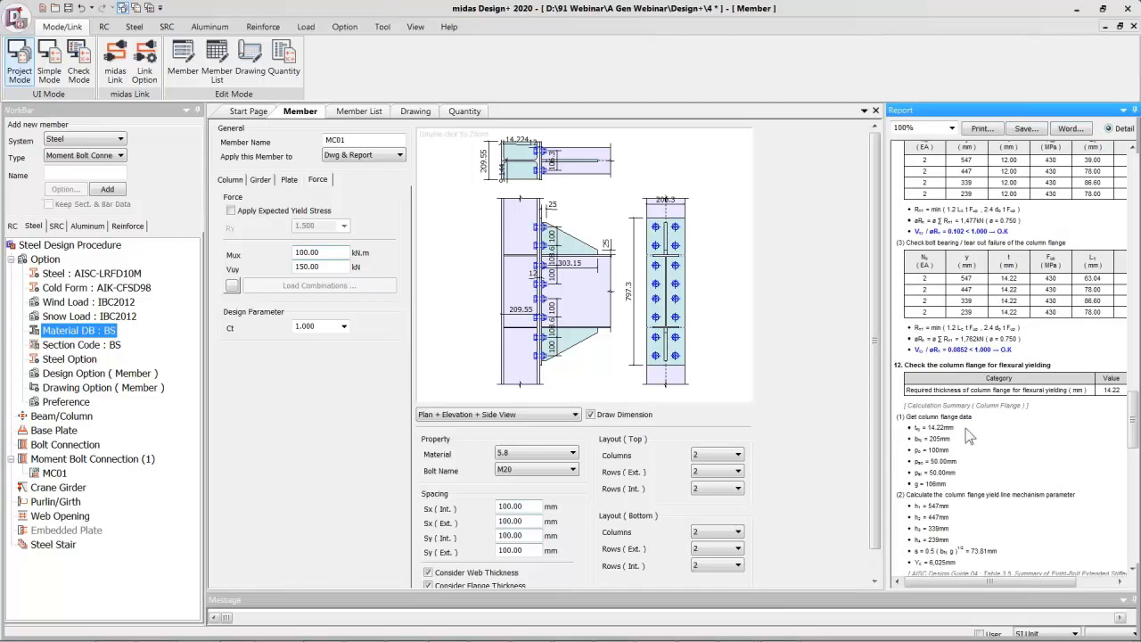
Generate the steel moment bolt connection drawing and examine MC01's views together with its end plate, bolt and stiffener table
left_click_drag(426, 114, 417, 116)
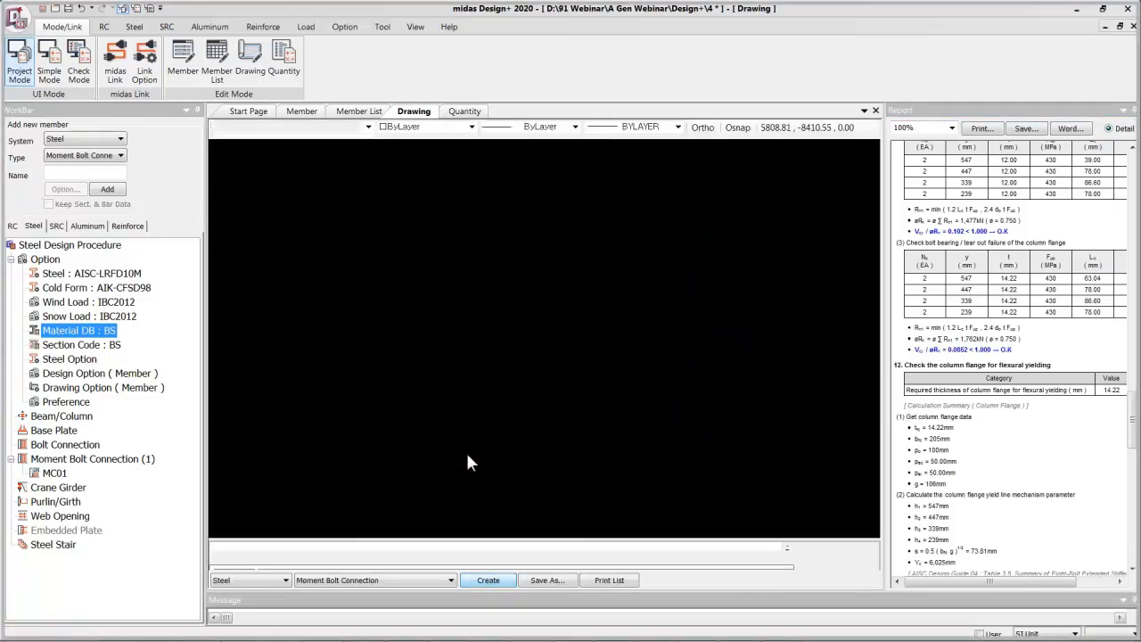
scroll(458, 344, "up", 3)
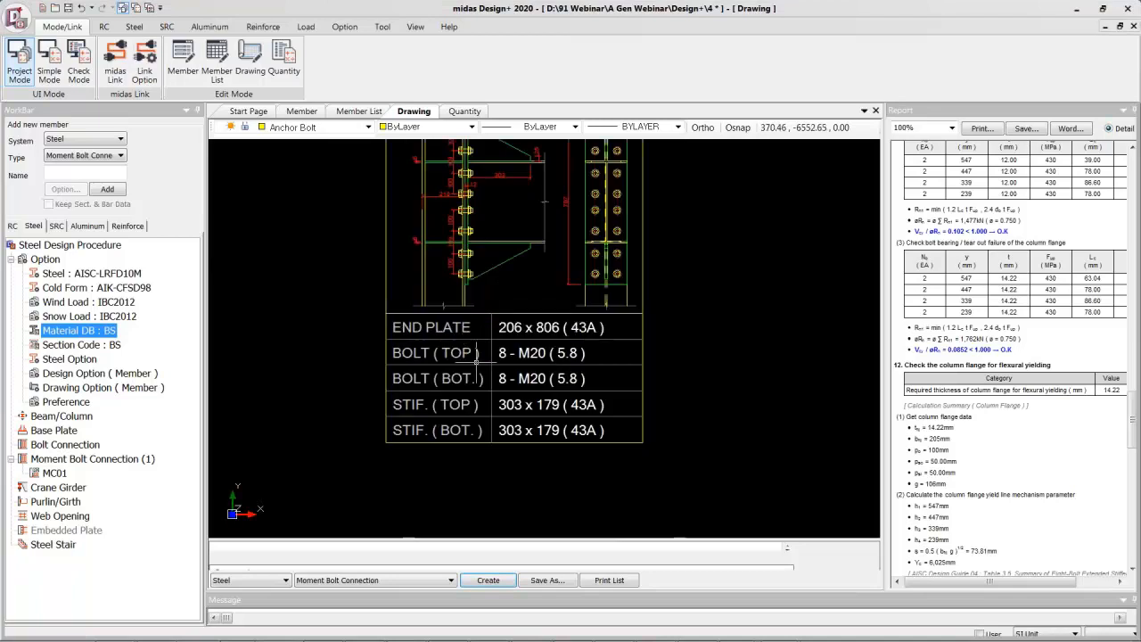
scroll(649, 348, "down", 2)
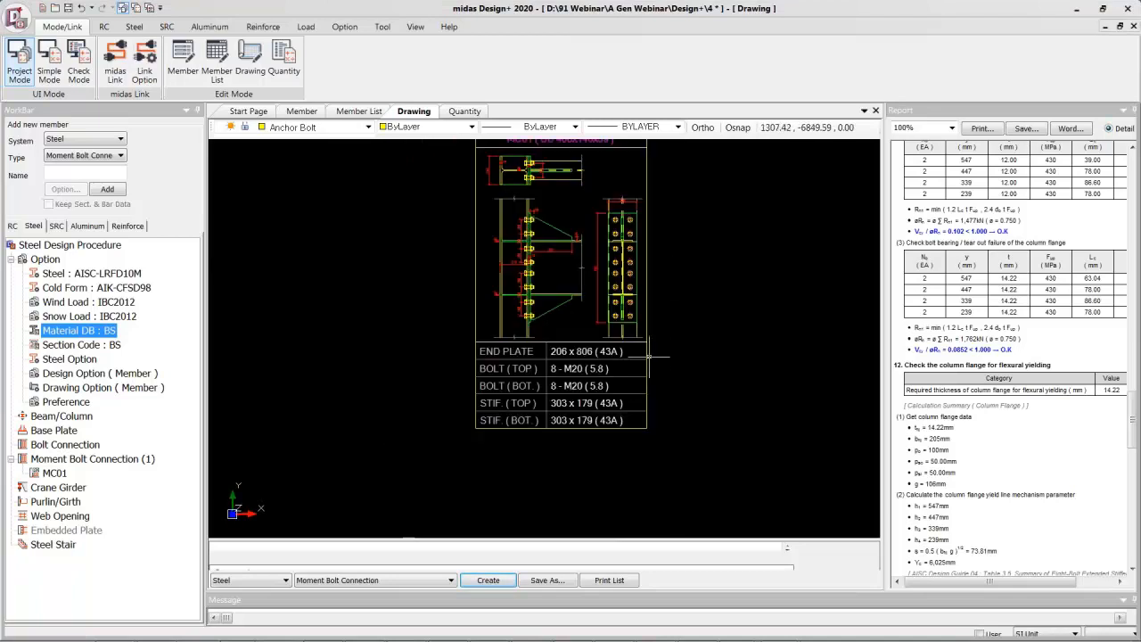
scroll(642, 272, "up", 2)
scroll(605, 186, "down", 2)
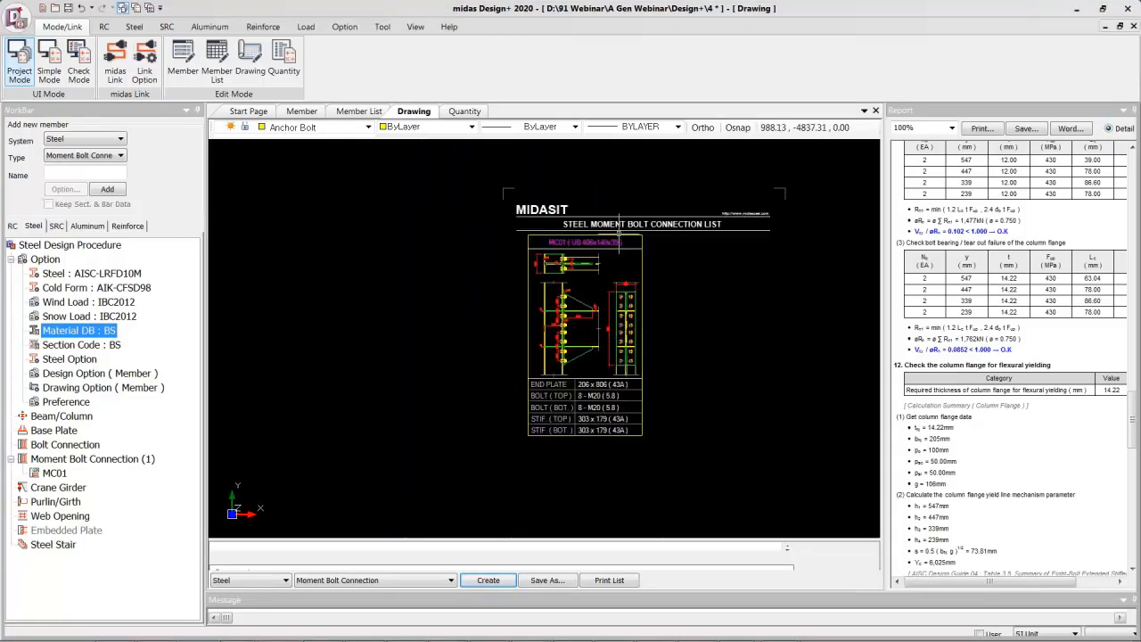
scroll(559, 219, "down", 2)
scroll(573, 418, "up", 2)
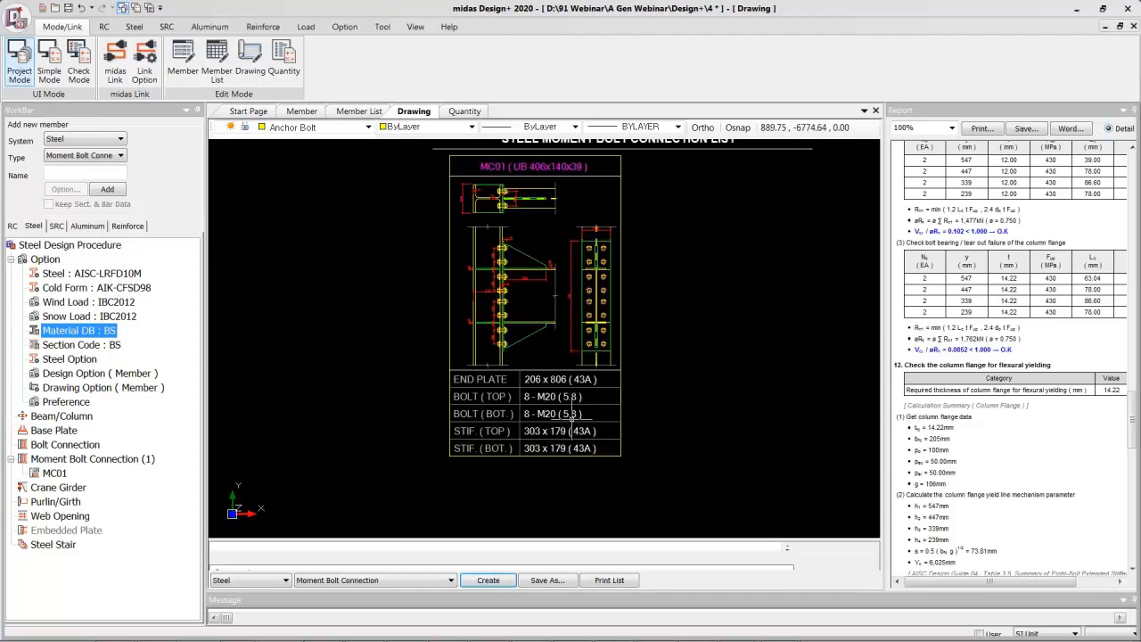
scroll(530, 496, "down", 2)
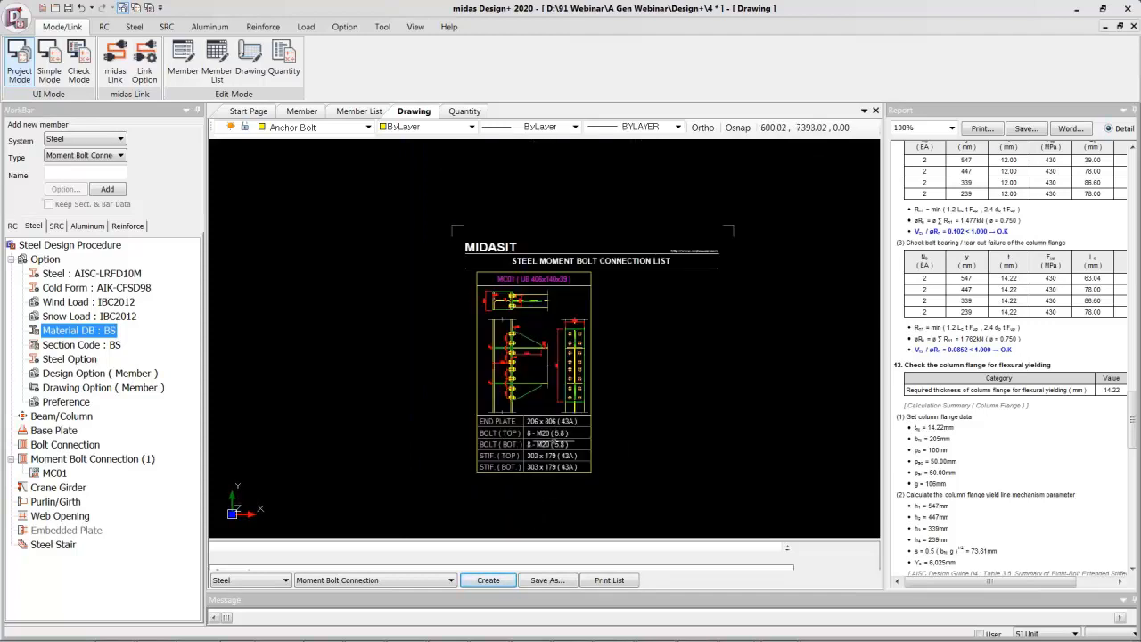
scroll(570, 391, "up", 2)
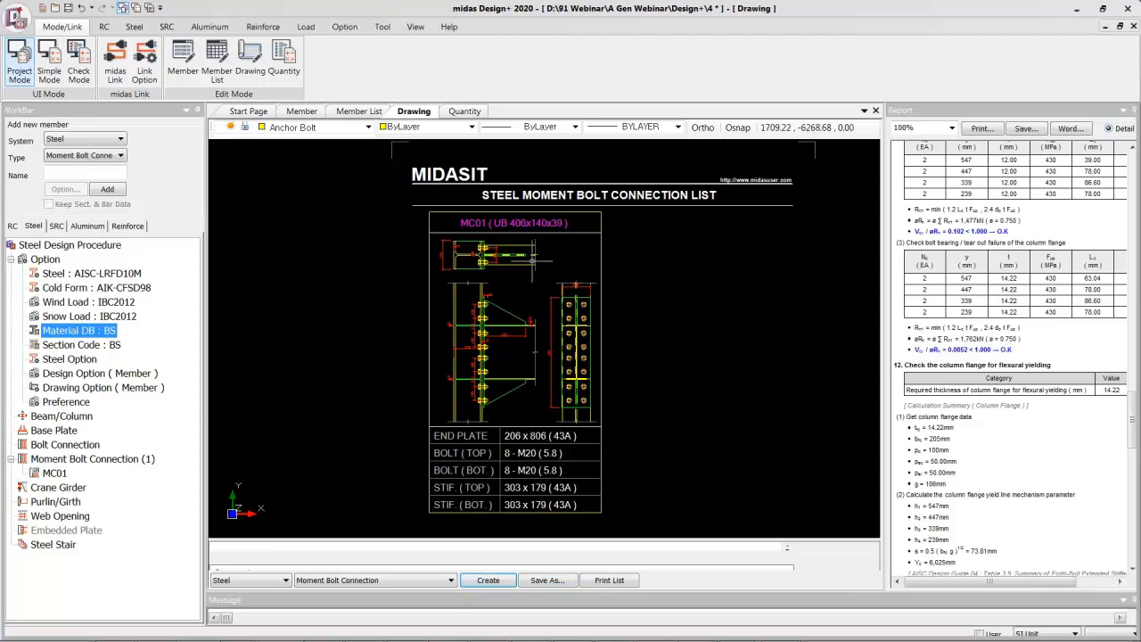
Look at the quantity sheet and the connection drawing, and return to the member inputs of MC01
left_click(464, 112)
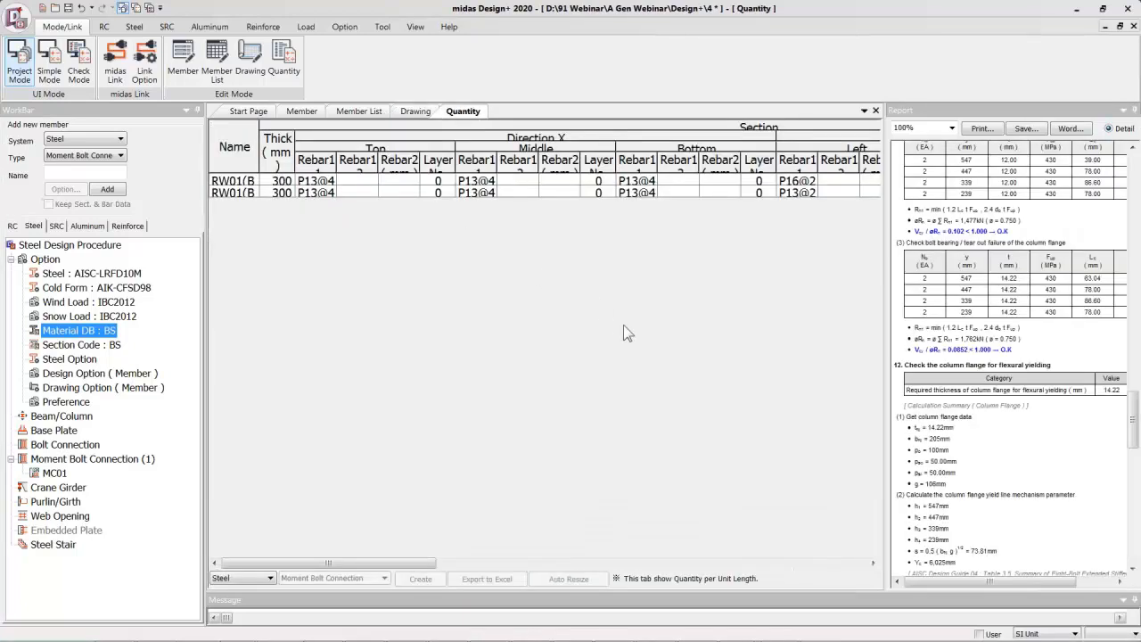
left_click(414, 112)
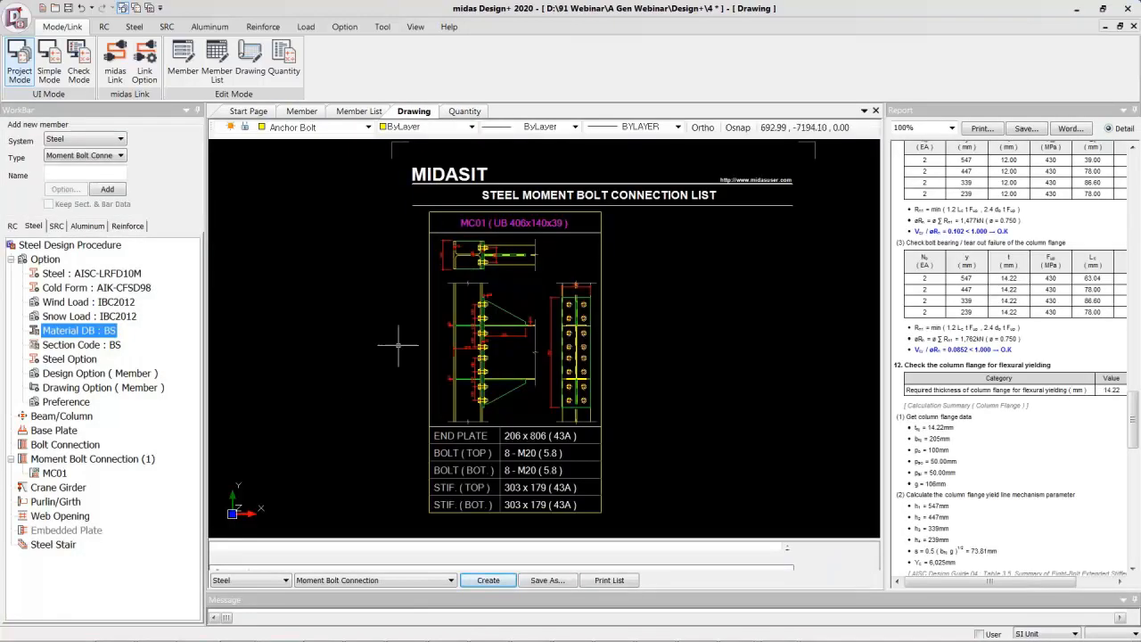
left_click(301, 111)
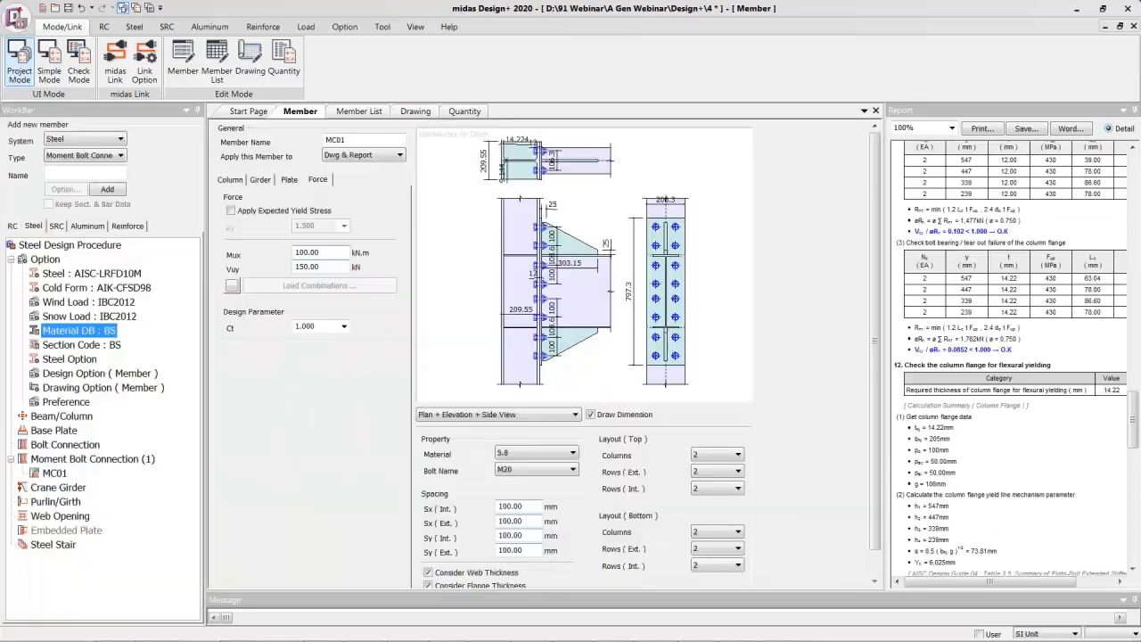
left_click(185, 69)
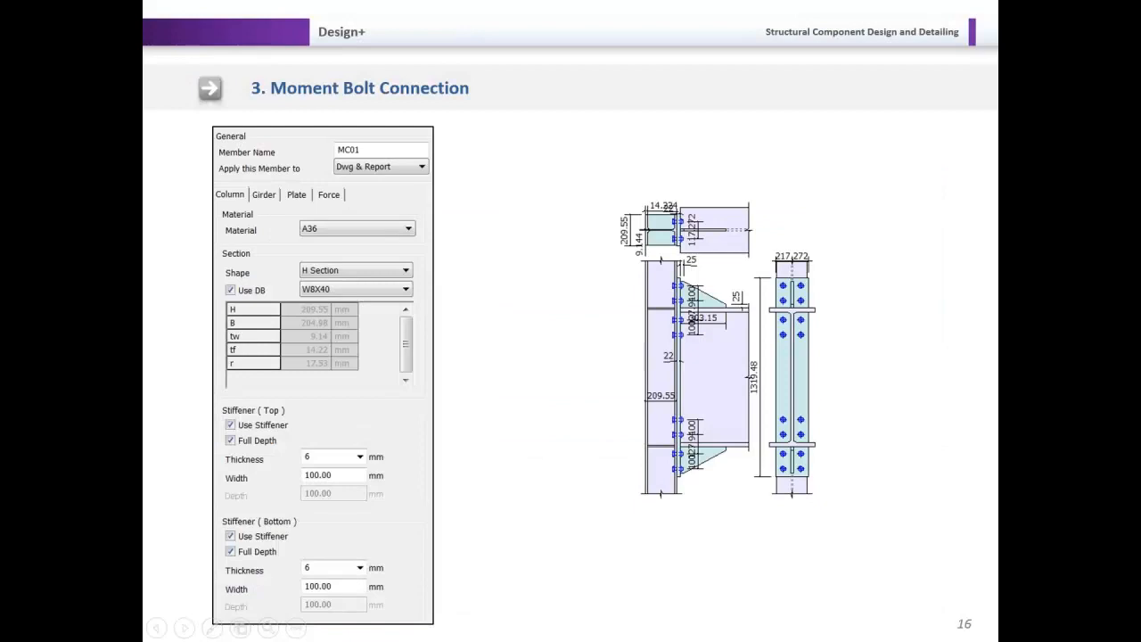
key("Right")
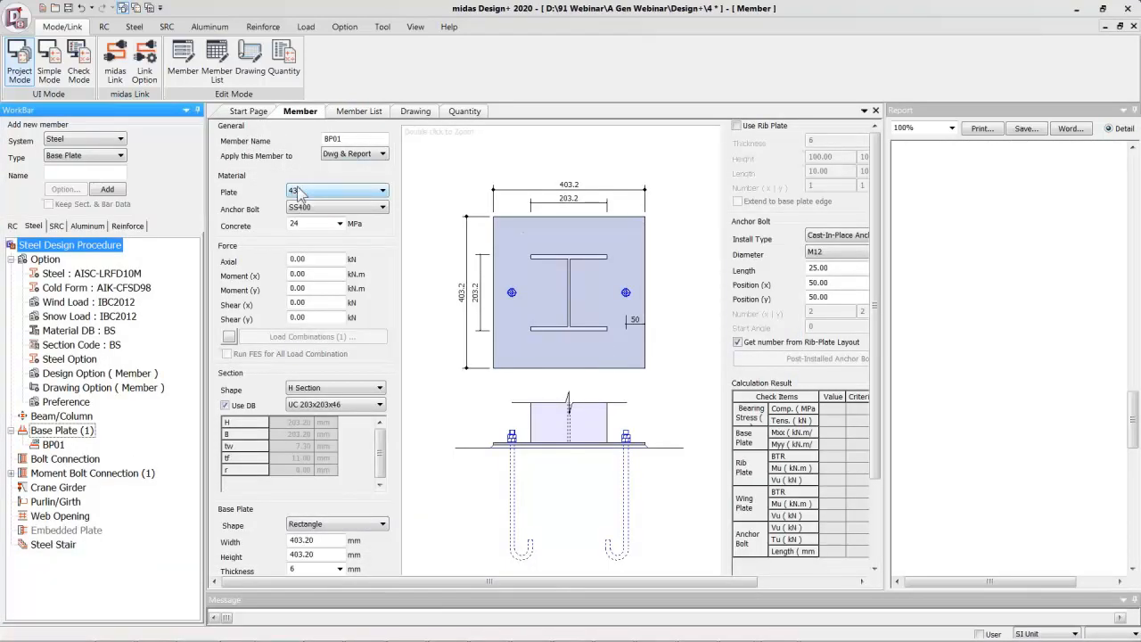
Keep material 43A for the base plate and SS400 for the anchor bolts, and set the concrete strength to 25 MPa
left_click(321, 197)
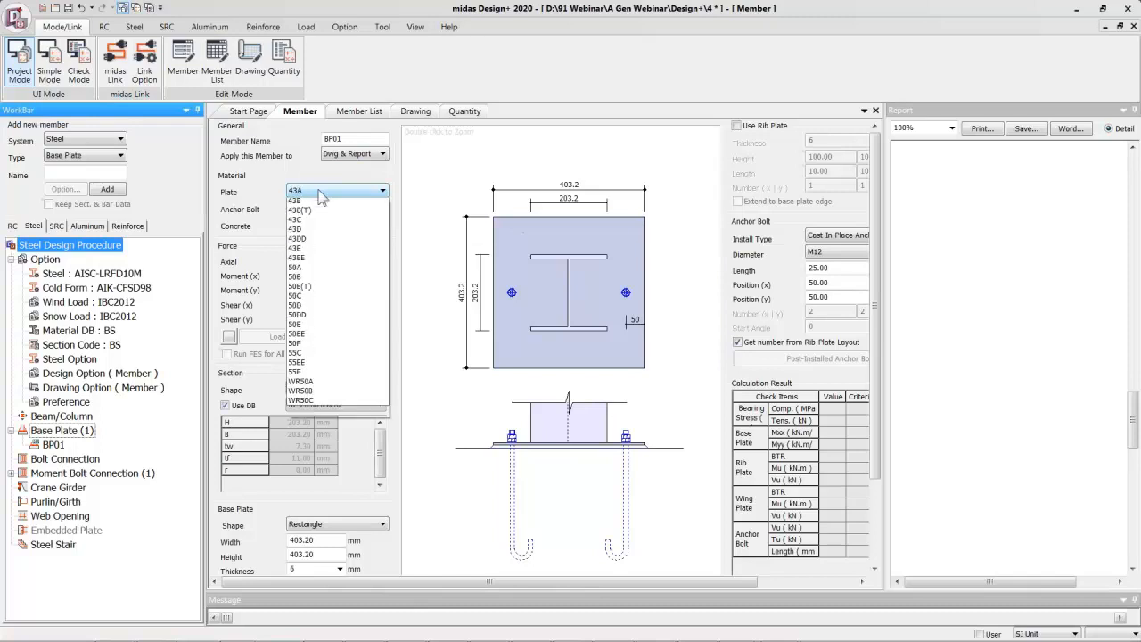
left_click(321, 196)
left_click(313, 207)
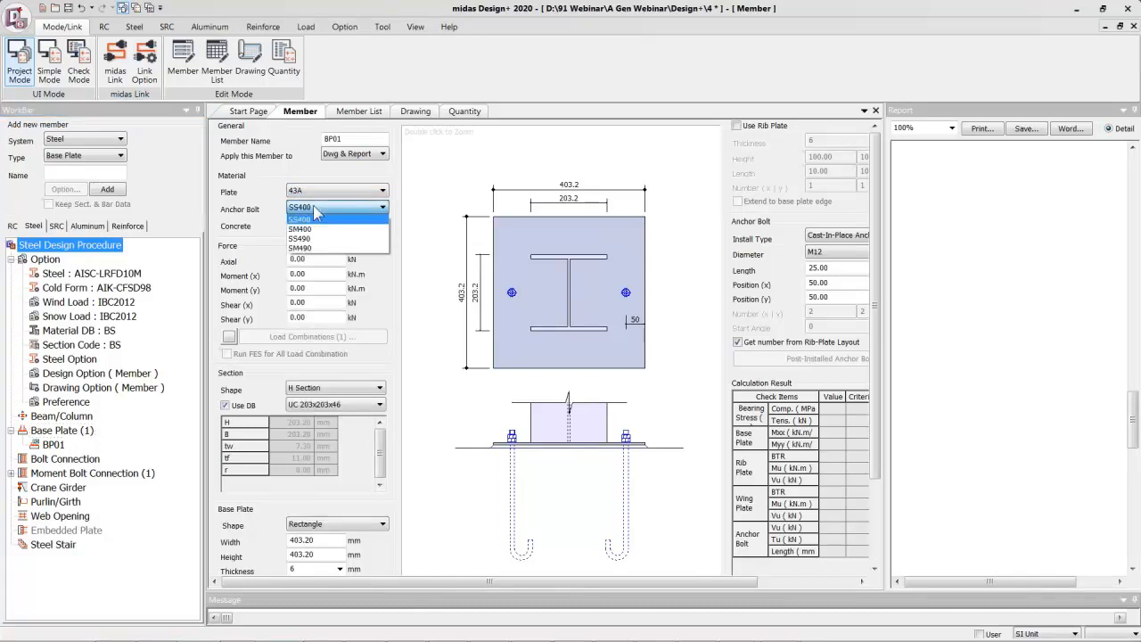
left_click(313, 205)
left_click(303, 224)
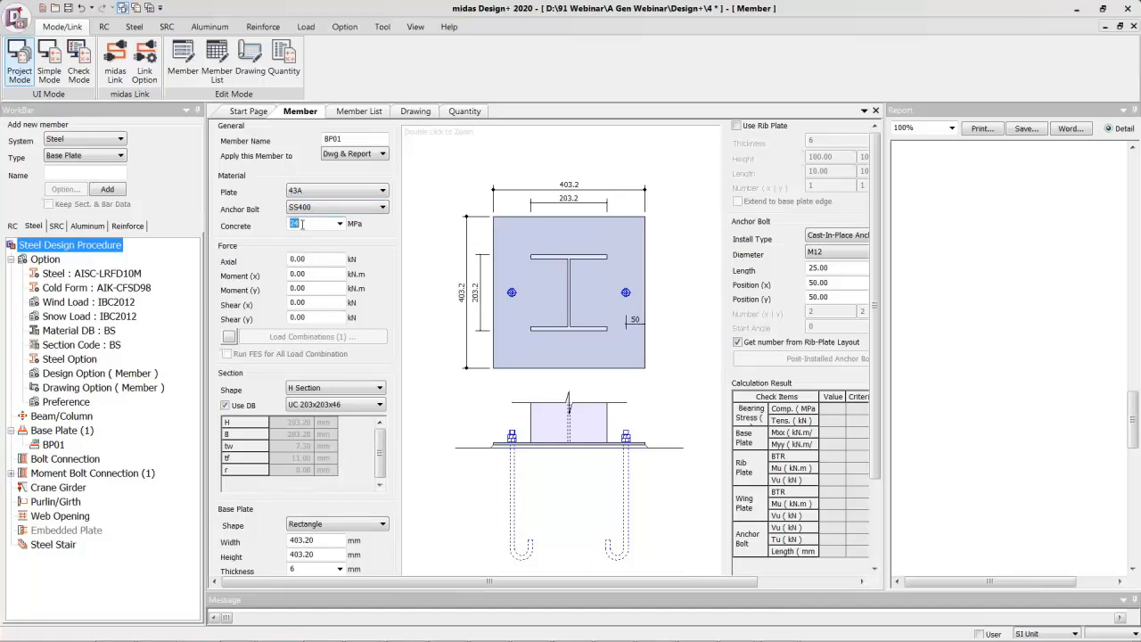
type("25")
Set the base plate forces to 100 kN axial, 30 kN.m moment in x and y, and 50 kN shear in x and y
left_click(312, 261)
left_click_drag(312, 260, 267, 252)
type("10")
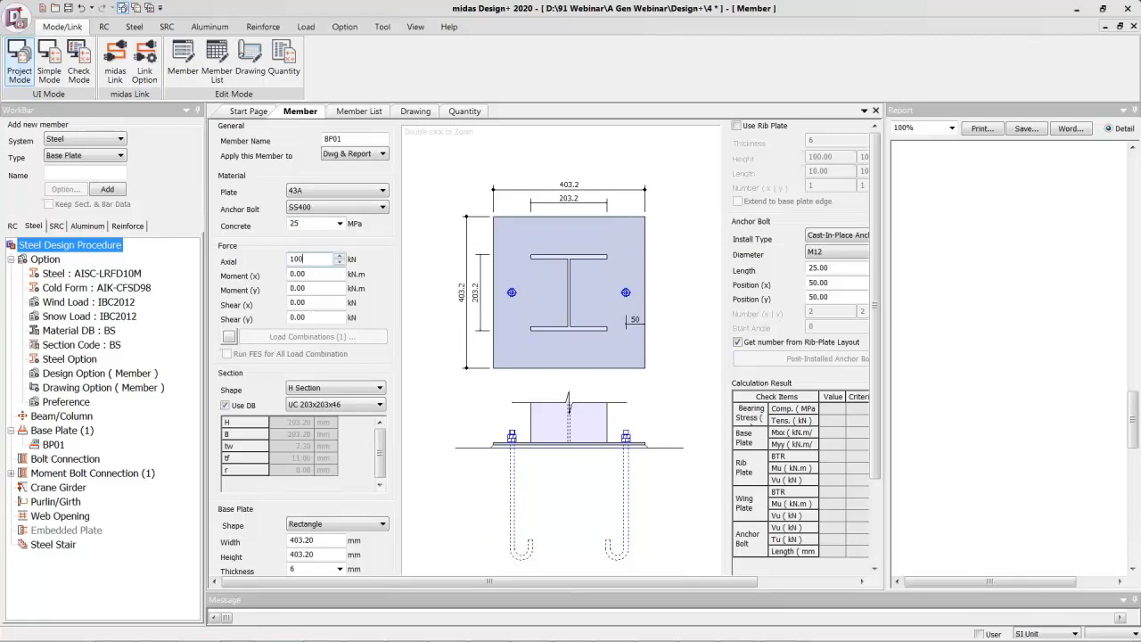
key("Tab")
type("30")
key("Tab")
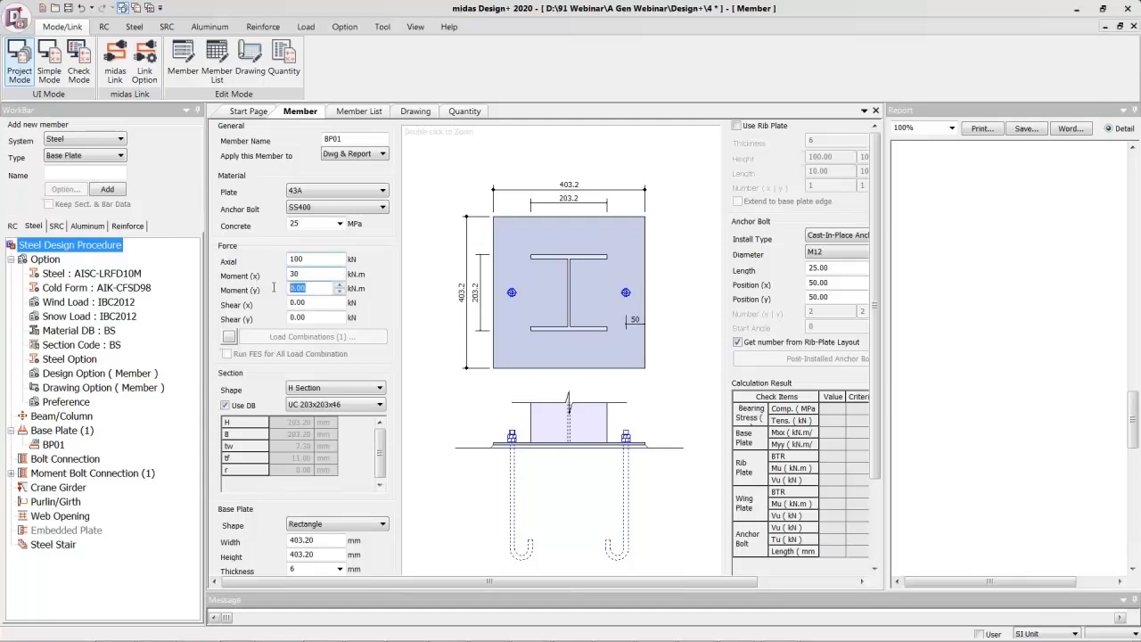
type("30")
key("Tab")
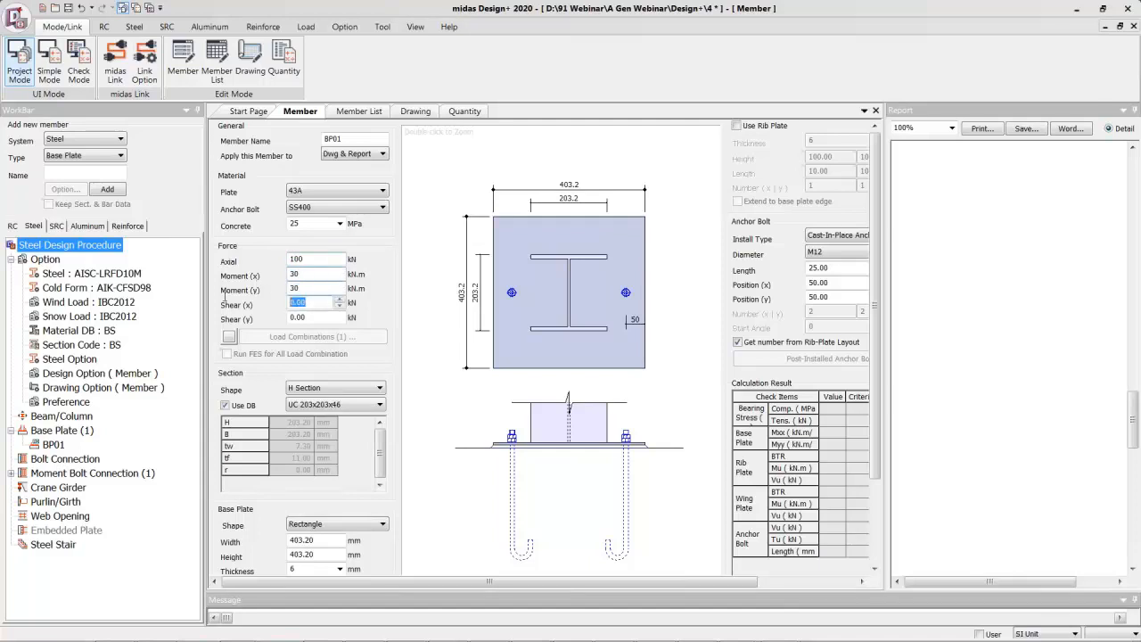
type("50")
key("Tab")
type("50")
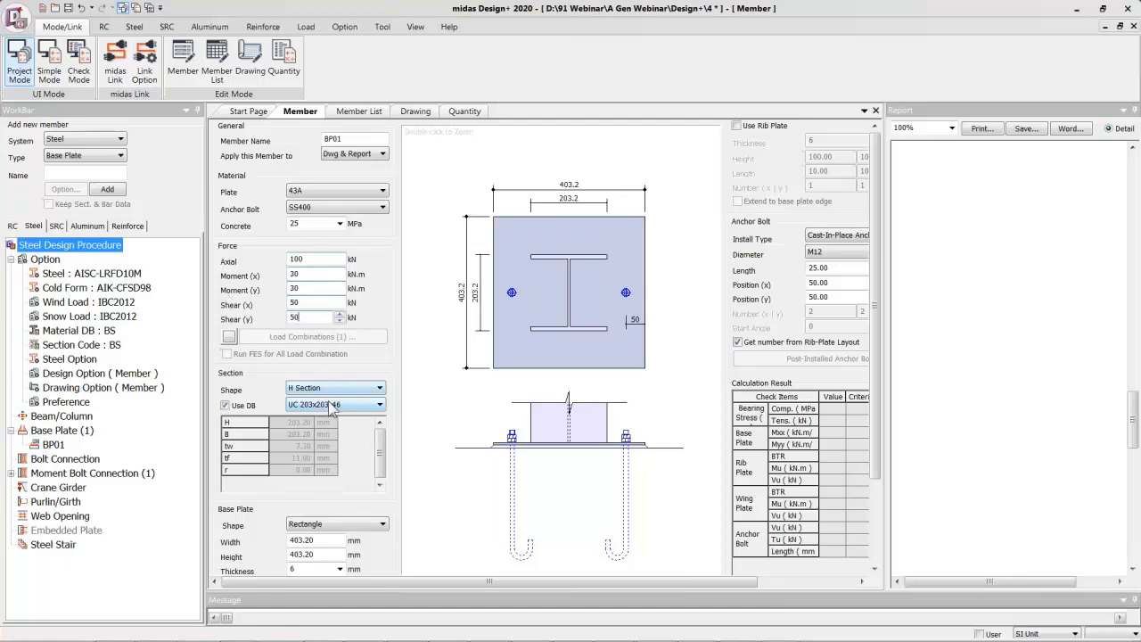
Keep the UC 203x203x46 column section and place the rectangular base plate on a pedestal
left_click(332, 407)
left_click(336, 407)
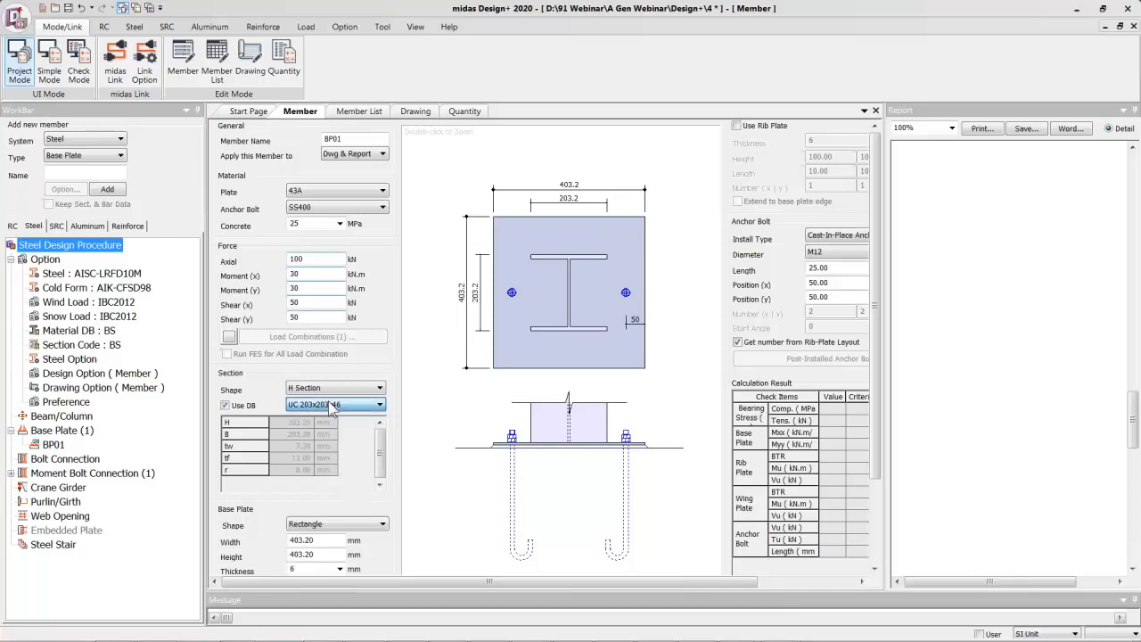
left_click_drag(877, 295, 875, 380)
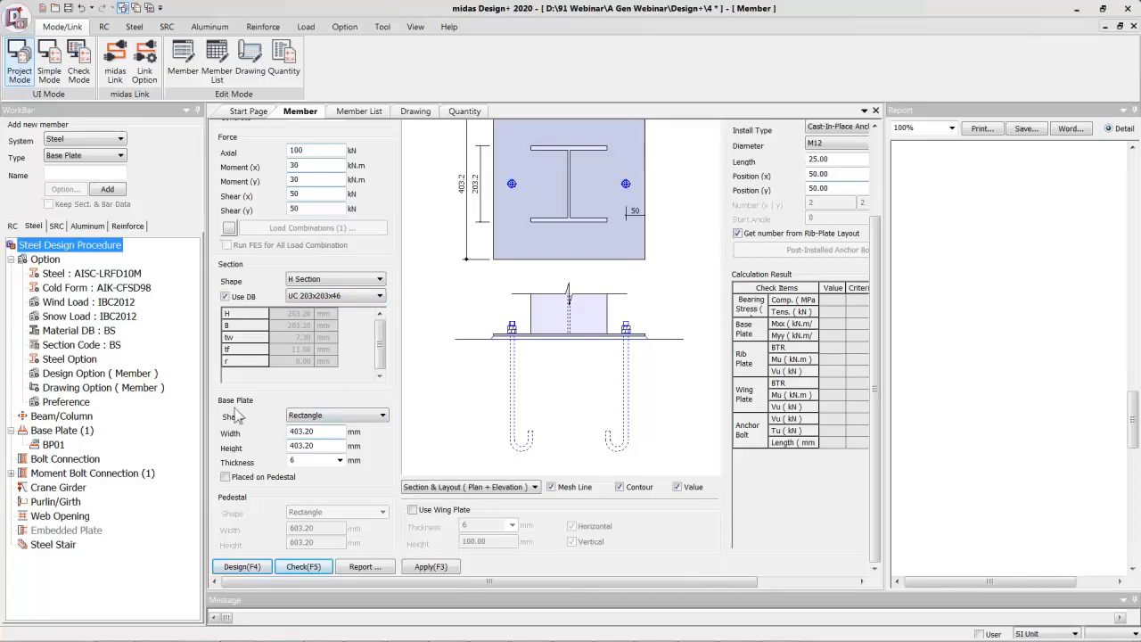
left_click_drag(314, 434, 288, 433)
left_click(250, 480)
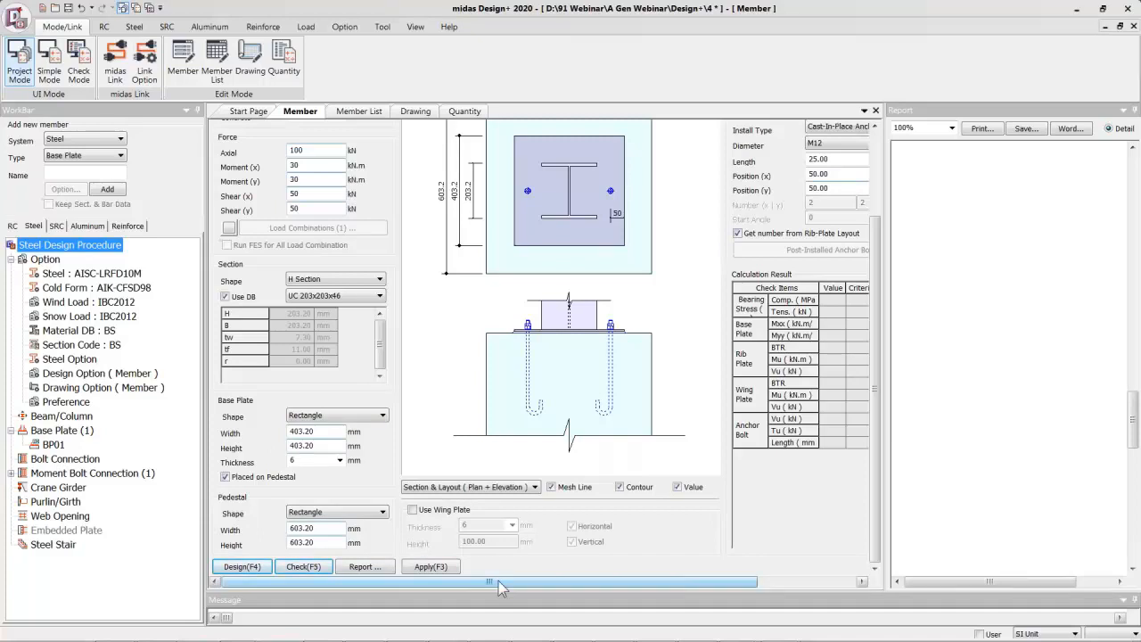
Preview the base plate with a wing plate and with a rib plate, turning each option off again
left_click(442, 512)
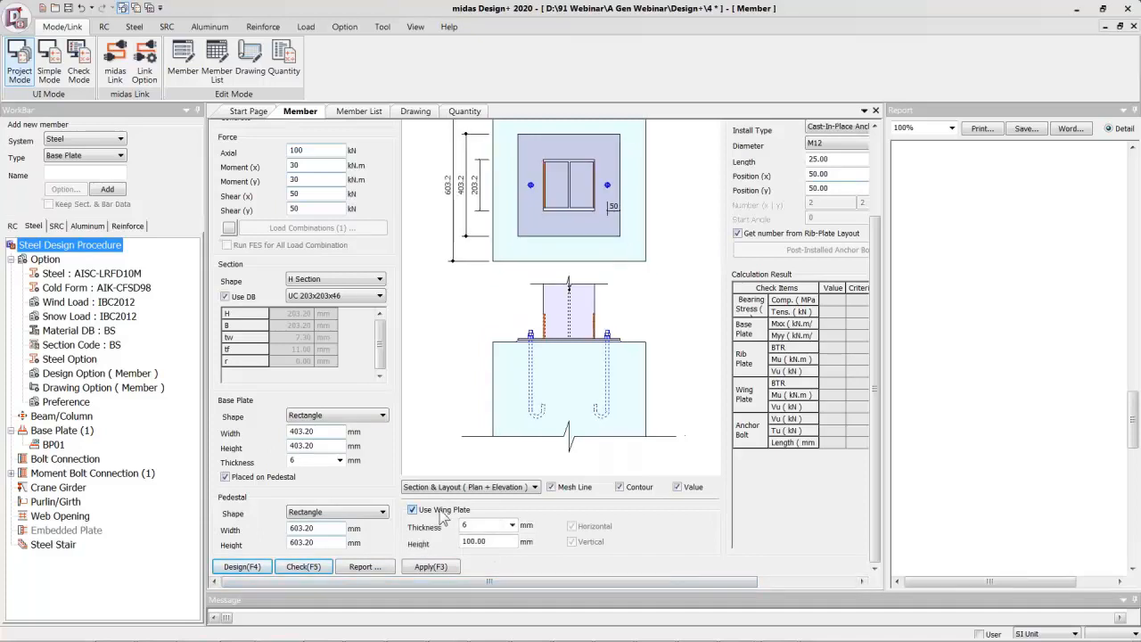
left_click(440, 513)
left_click_drag(541, 580, 642, 580)
left_click_drag(873, 435, 873, 352)
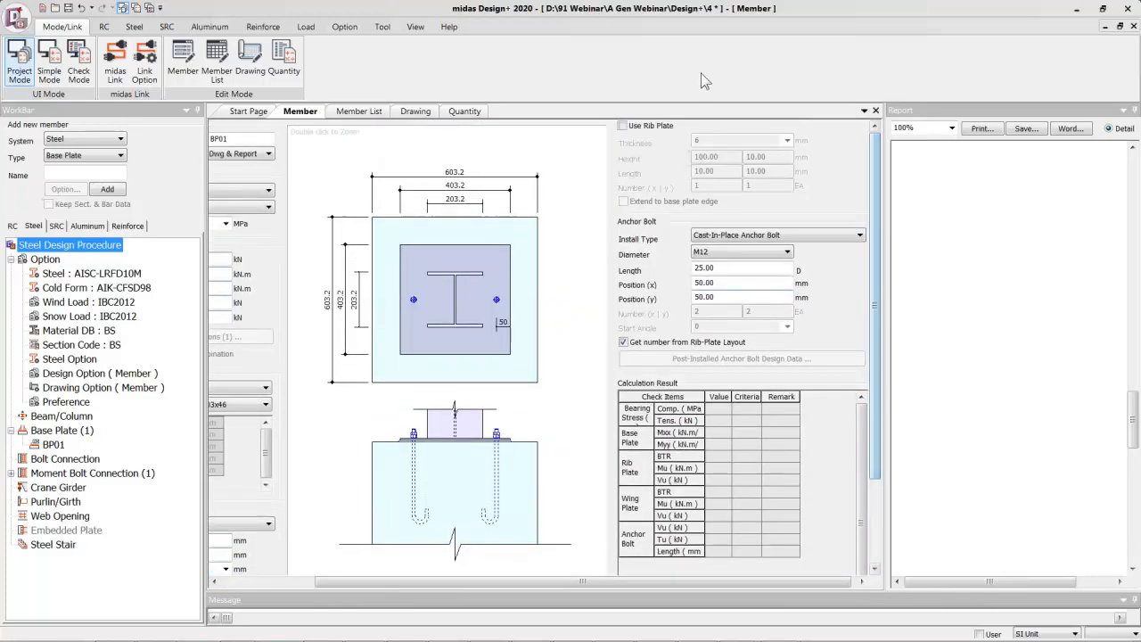
left_click(640, 127)
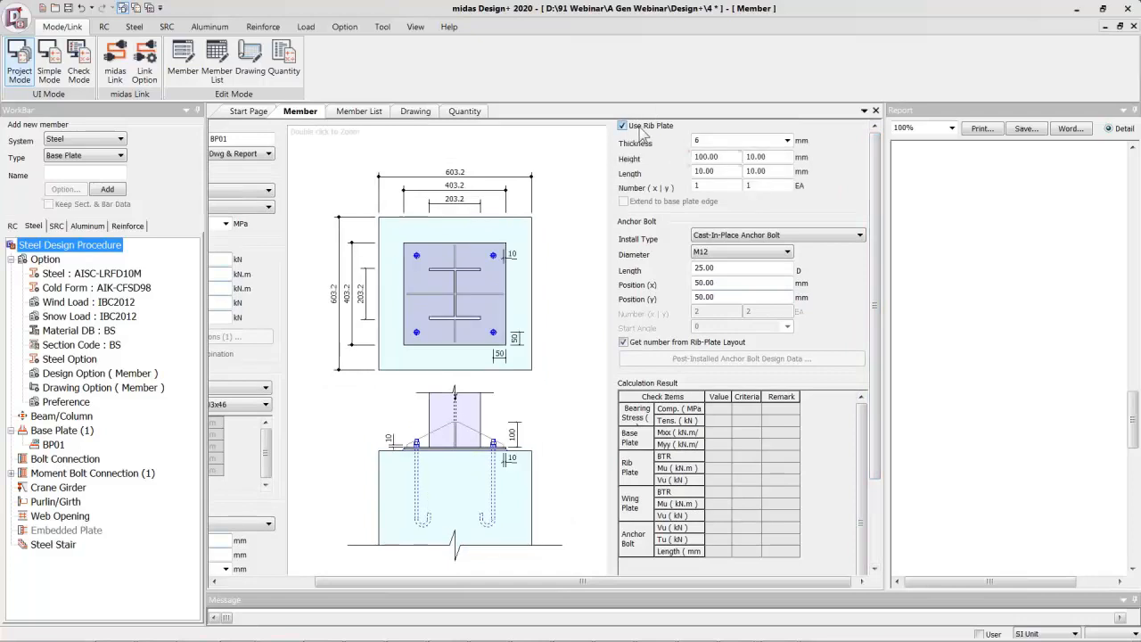
left_click(640, 129)
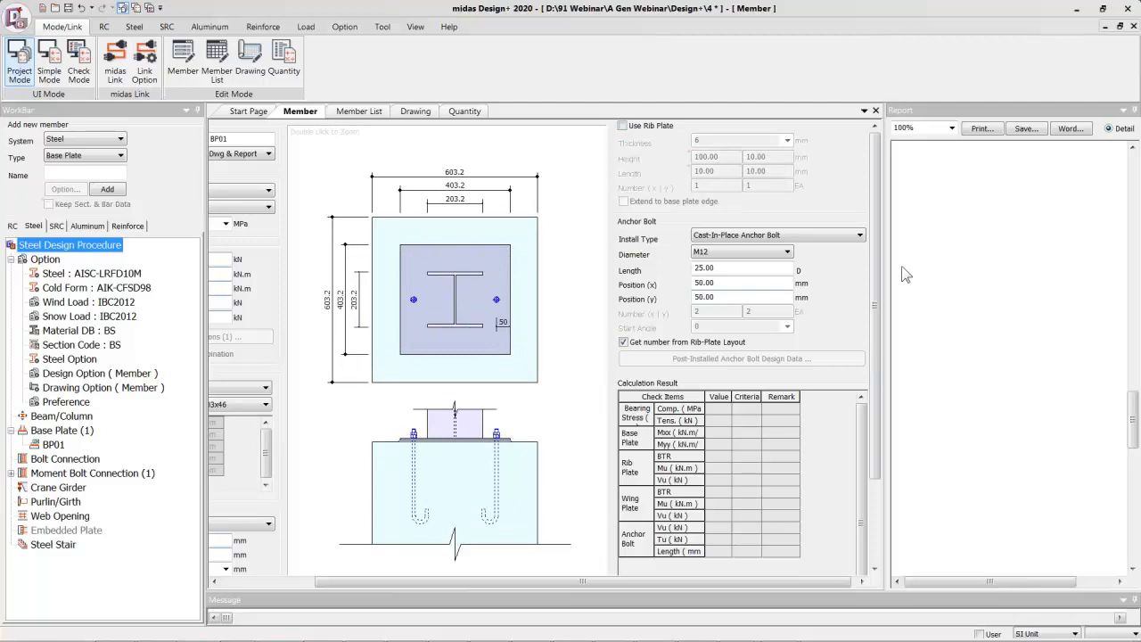
Review the available anchor bolt install types and diameters, keeping Cast-In-Place Anchor Bolt and M12
left_click(765, 235)
left_click(765, 250)
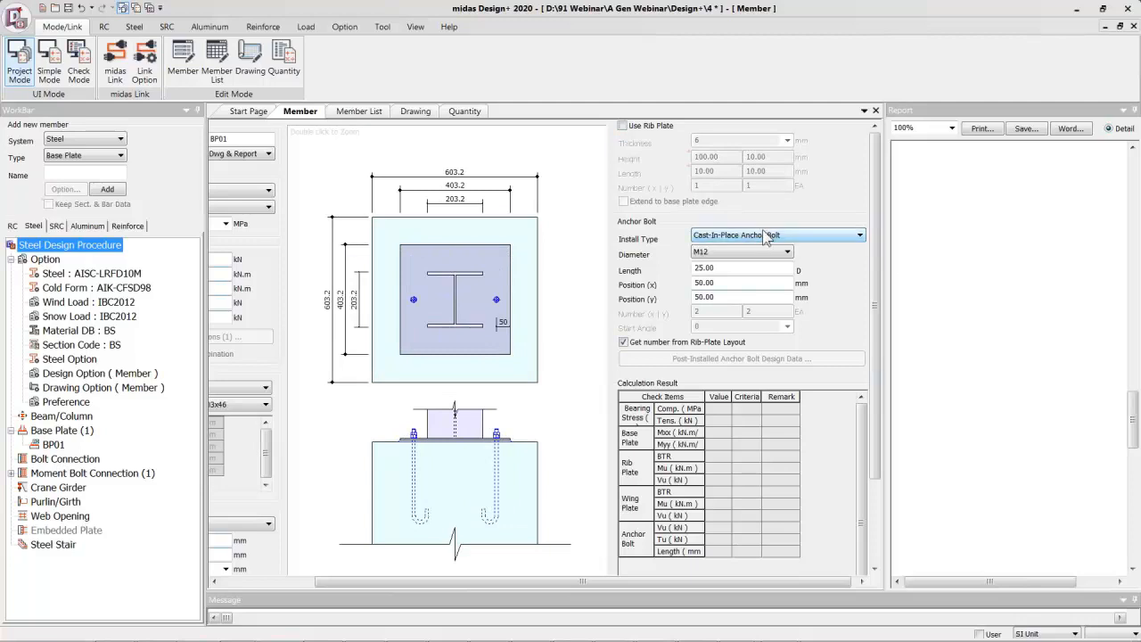
left_click(713, 254)
left_click(713, 253)
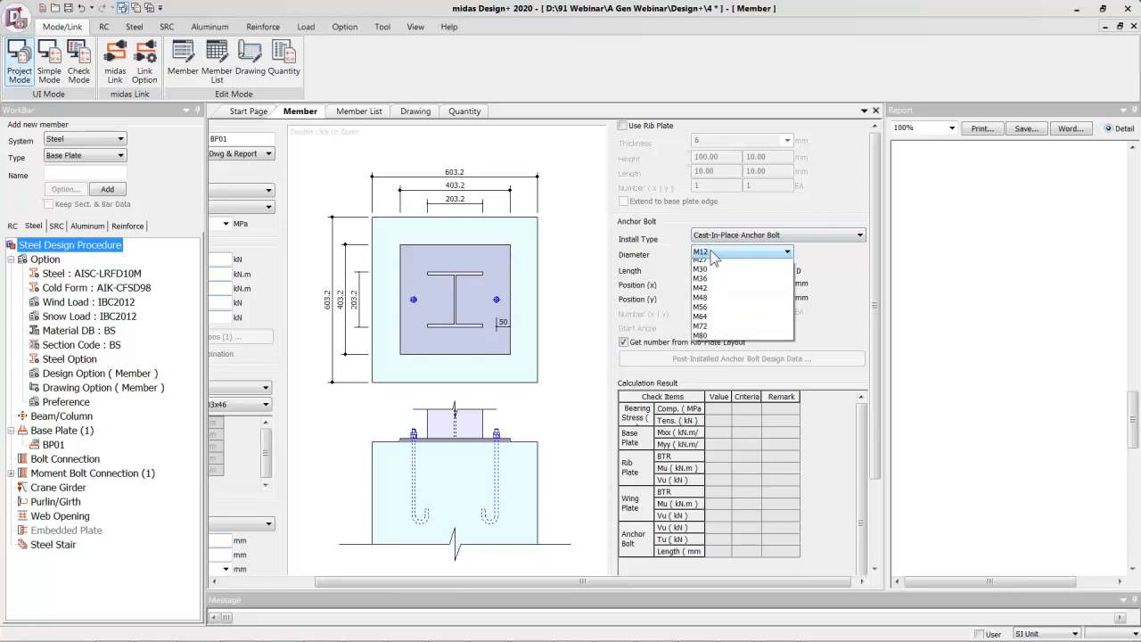
left_click(711, 253)
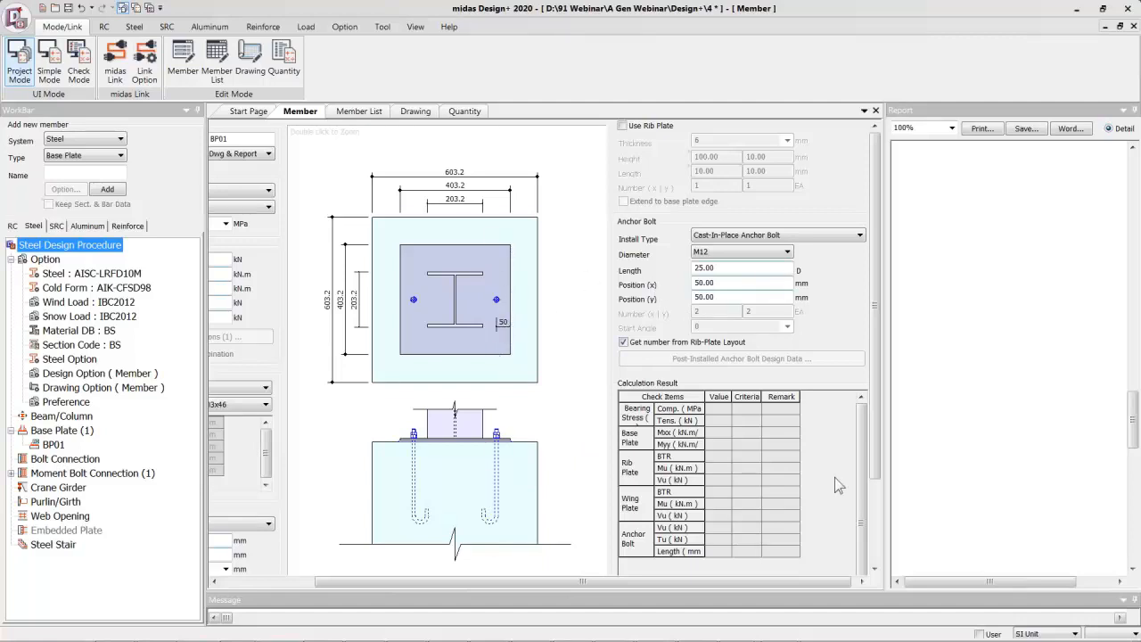
Run the automatic design of base plate BP01
left_click_drag(879, 337, 872, 445)
left_click_drag(688, 581, 583, 581)
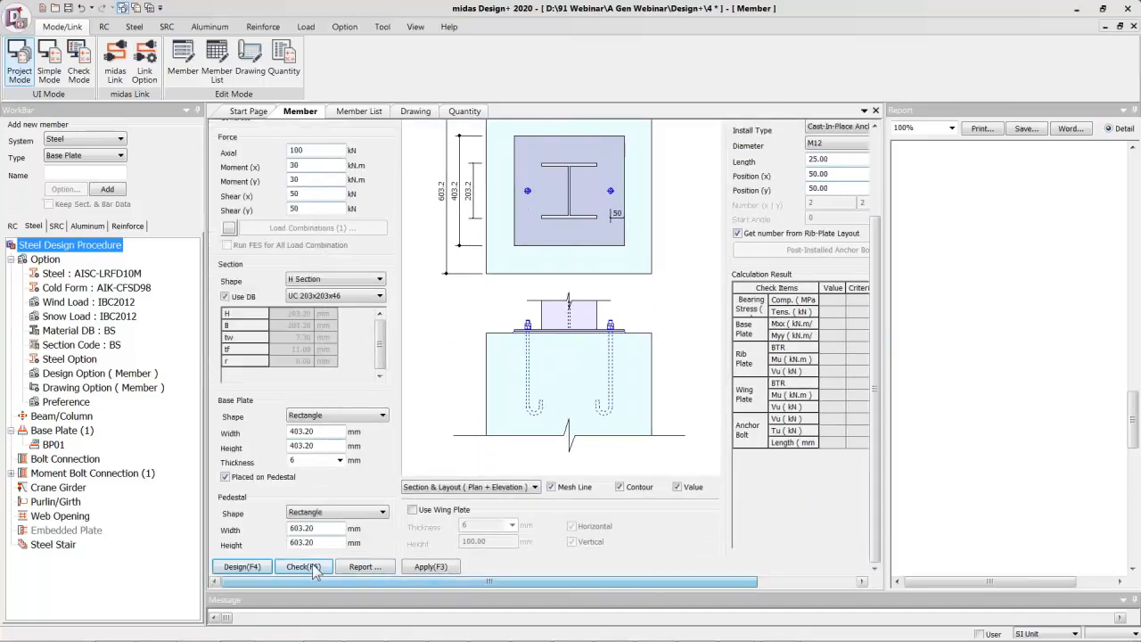
left_click(262, 567)
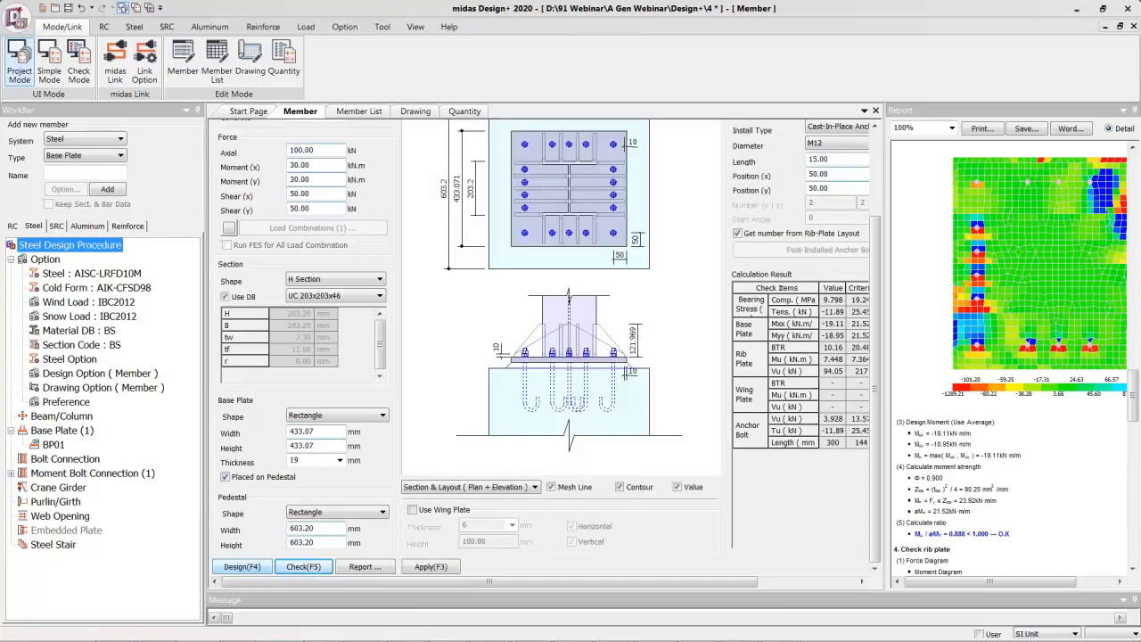
Examine the designed rib plate and anchor bolt data and the calculation results, highlighting the rib plate moment check
left_click(734, 582)
scroll(875, 357, "up", 3)
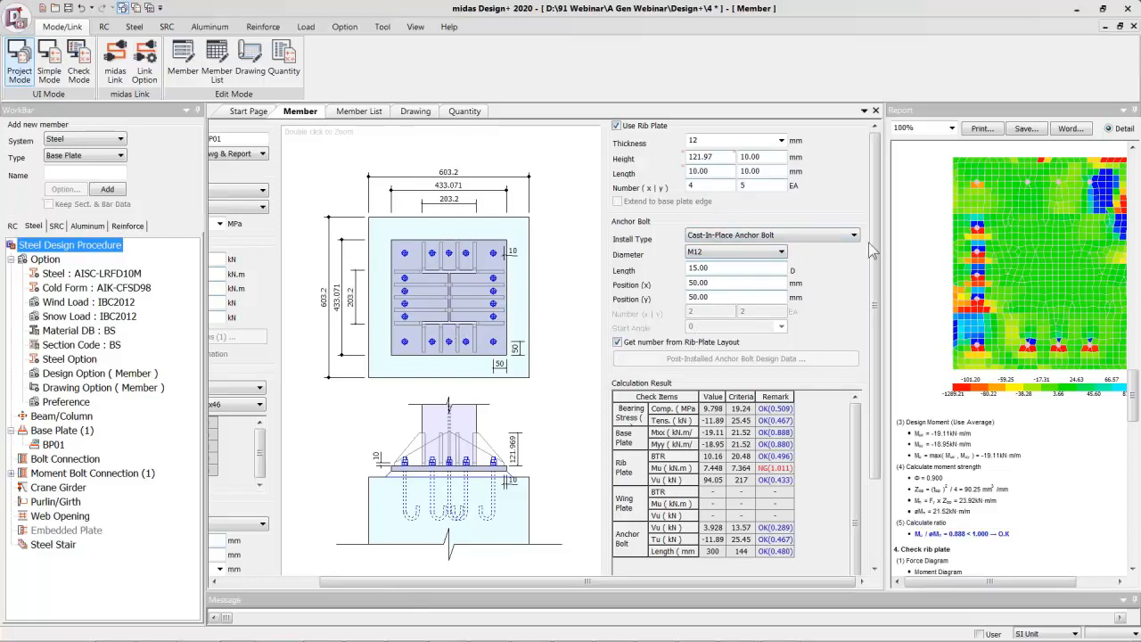
left_click_drag(876, 245, 877, 328)
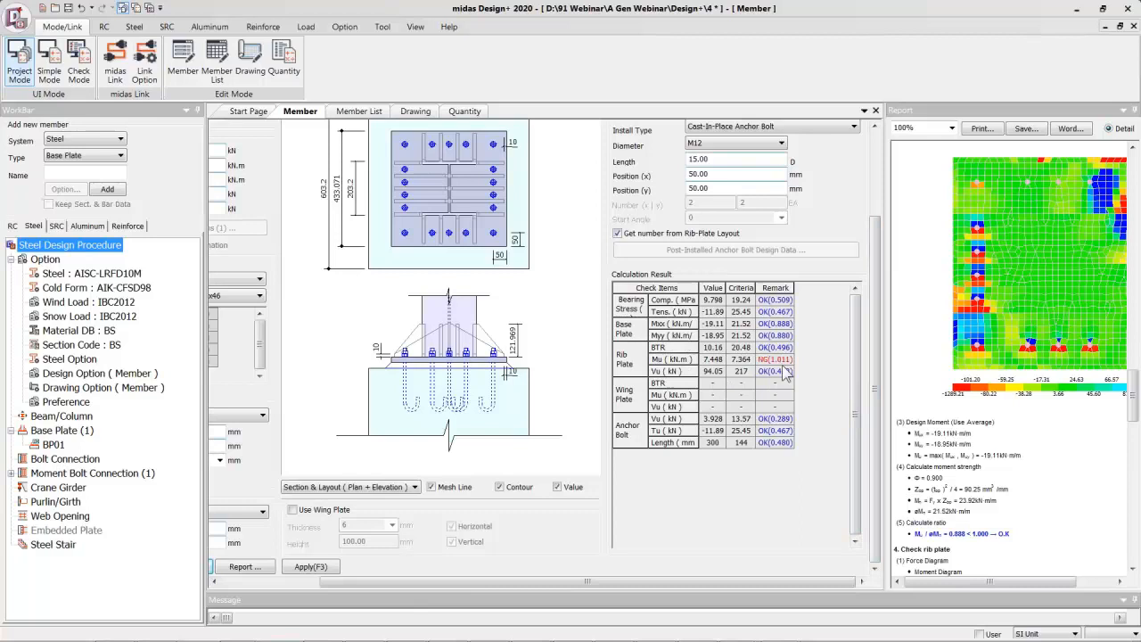
left_click(635, 359)
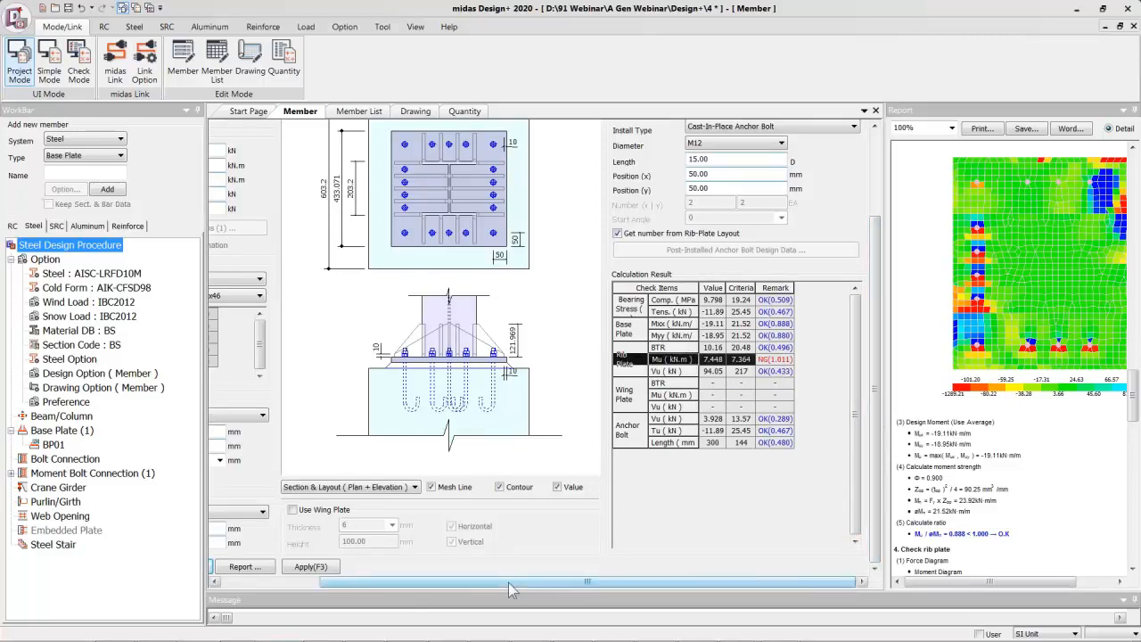
mouse_move(508, 582)
left_mouse_down()
mouse_move(389, 571)
mouse_move(349, 580)
left_mouse_up()
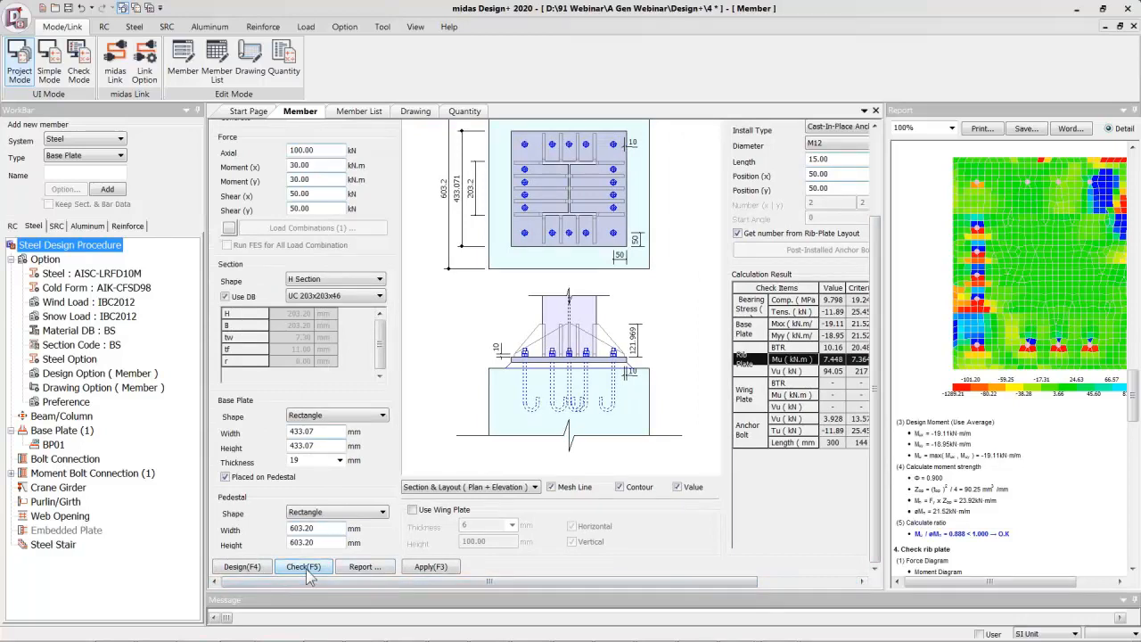
Review the available pedestal and base plate shapes, keeping Rectangle for both
left_click(331, 516)
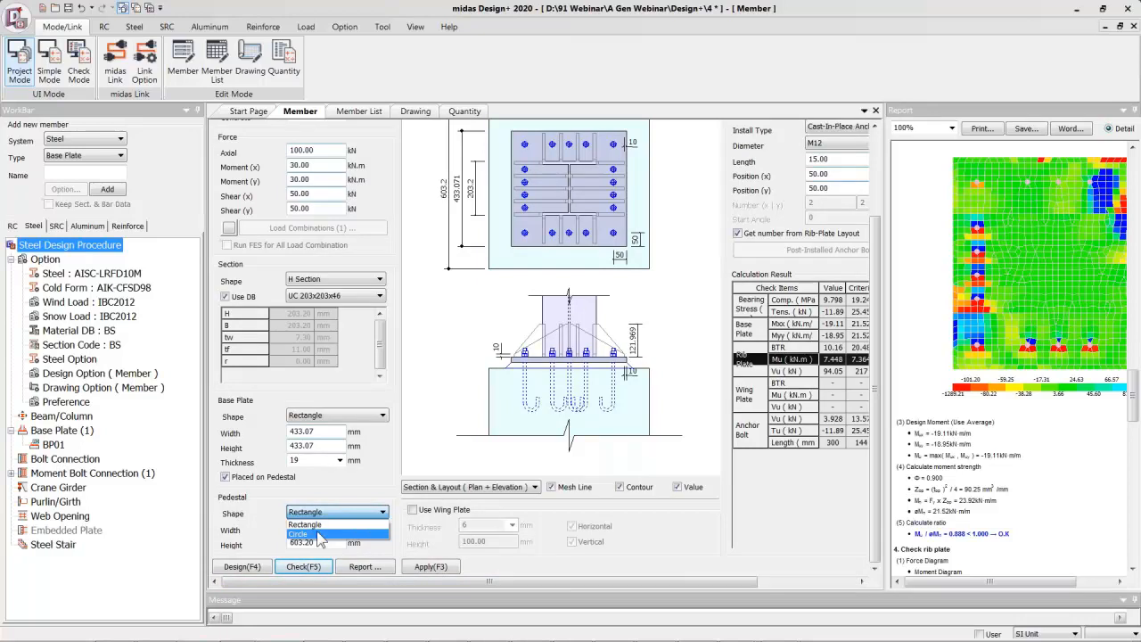
left_click(317, 523)
left_click(317, 416)
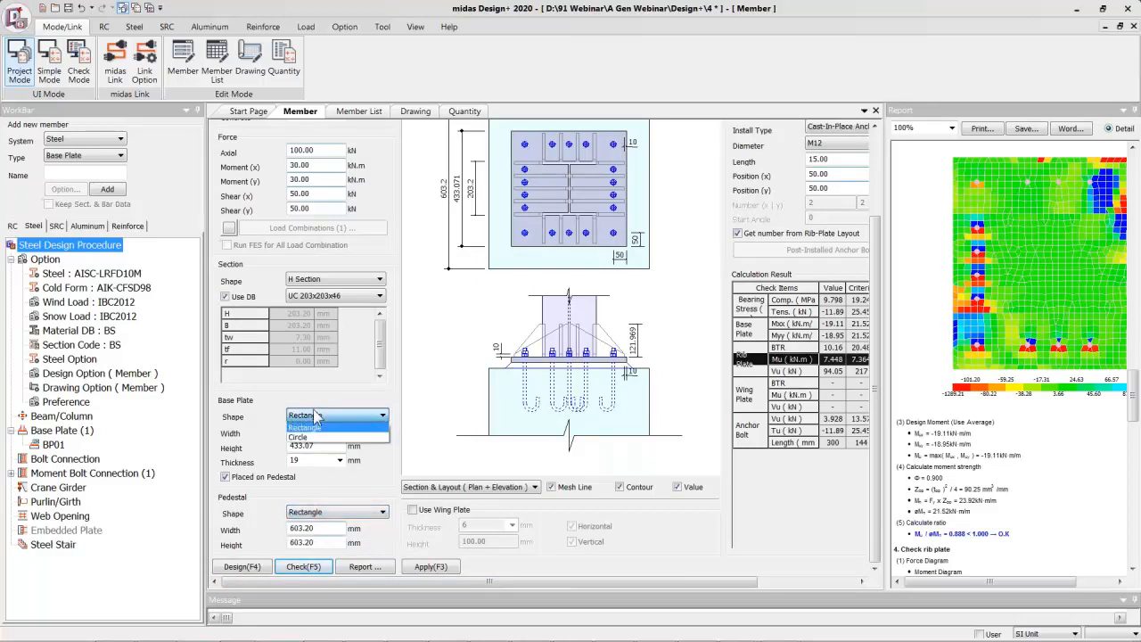
left_click(321, 428)
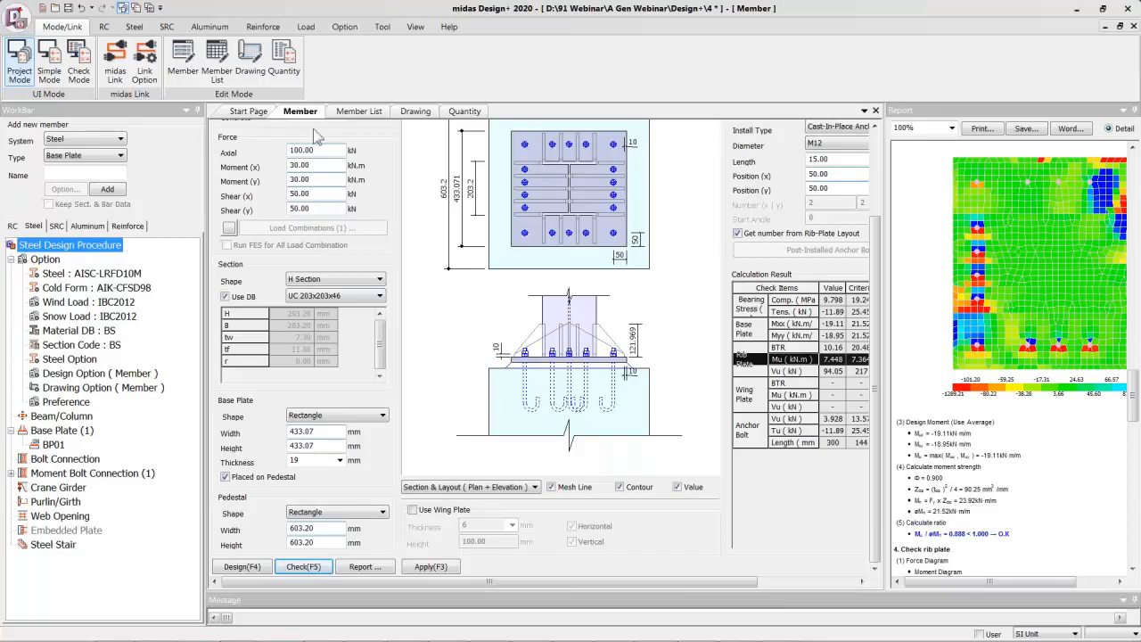
Create the steel base plate list drawing for BP01
left_click(416, 118)
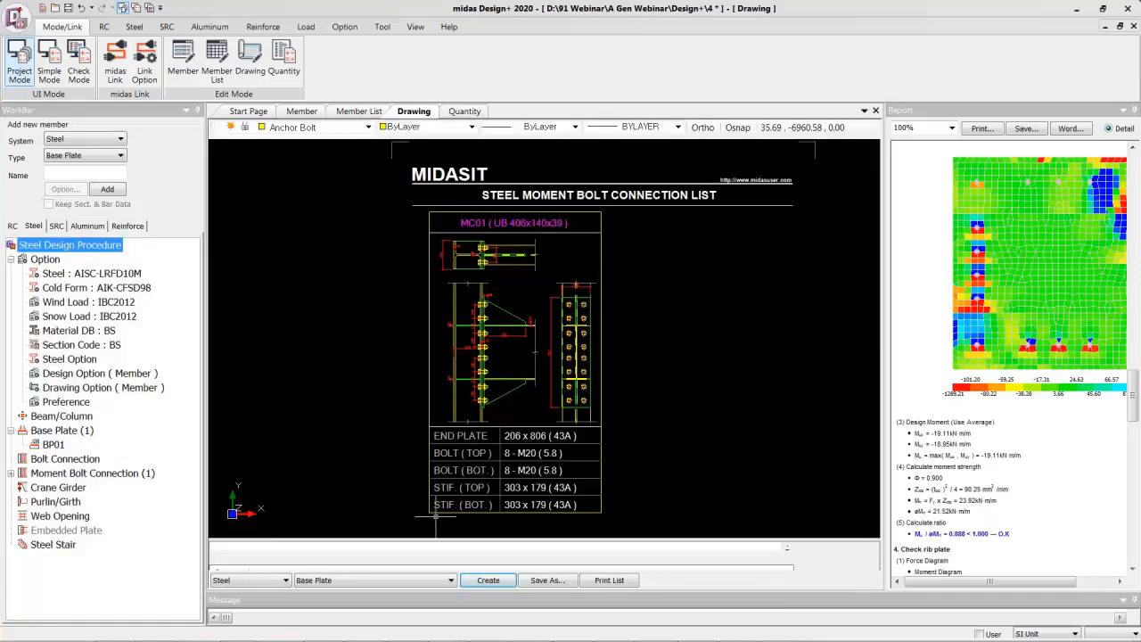
left_click(496, 581)
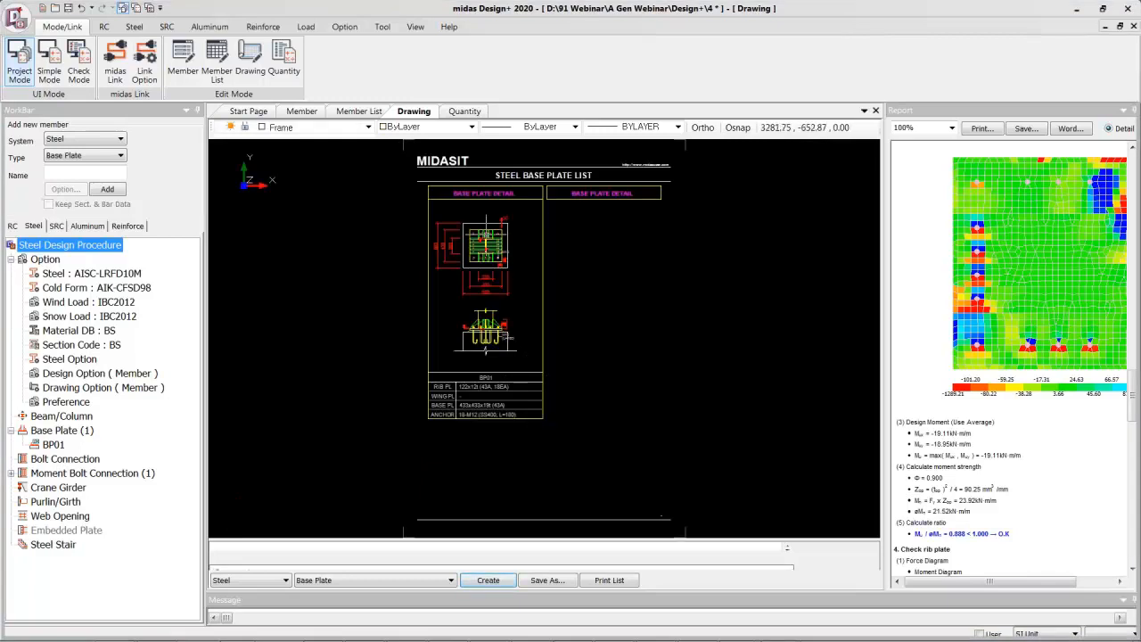
Examine the BP01 drawing's plan, elevation and table of rib plate, wing plate, base plate and anchor data
scroll(485, 230, "up", 5)
scroll(615, 392, "up", 1)
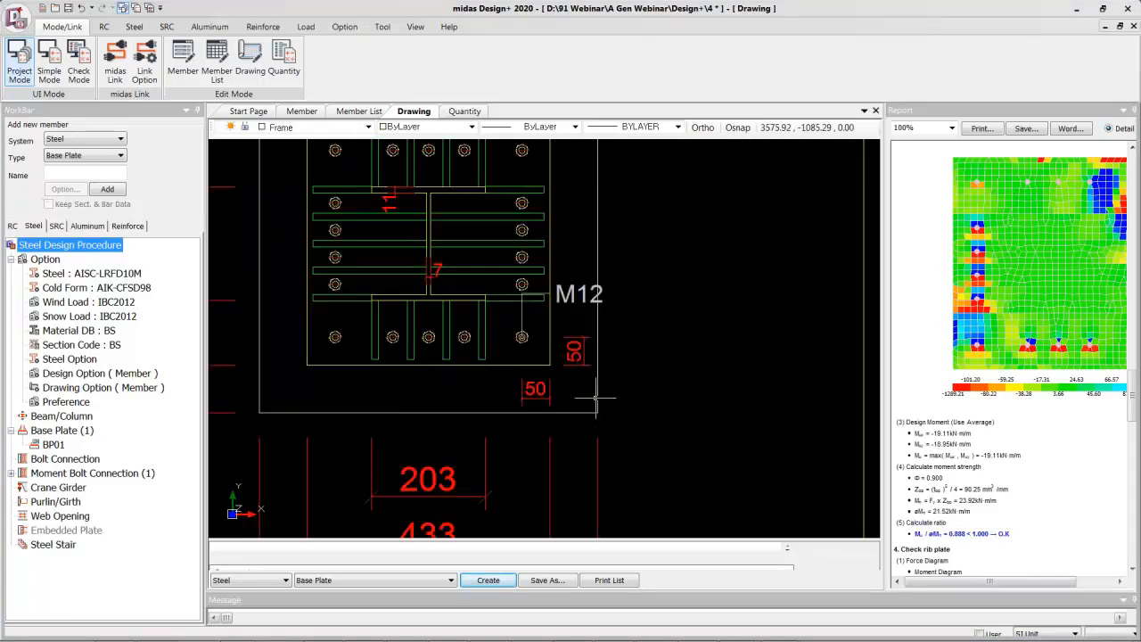
scroll(593, 356, "down", 3)
scroll(518, 342, "down", 1)
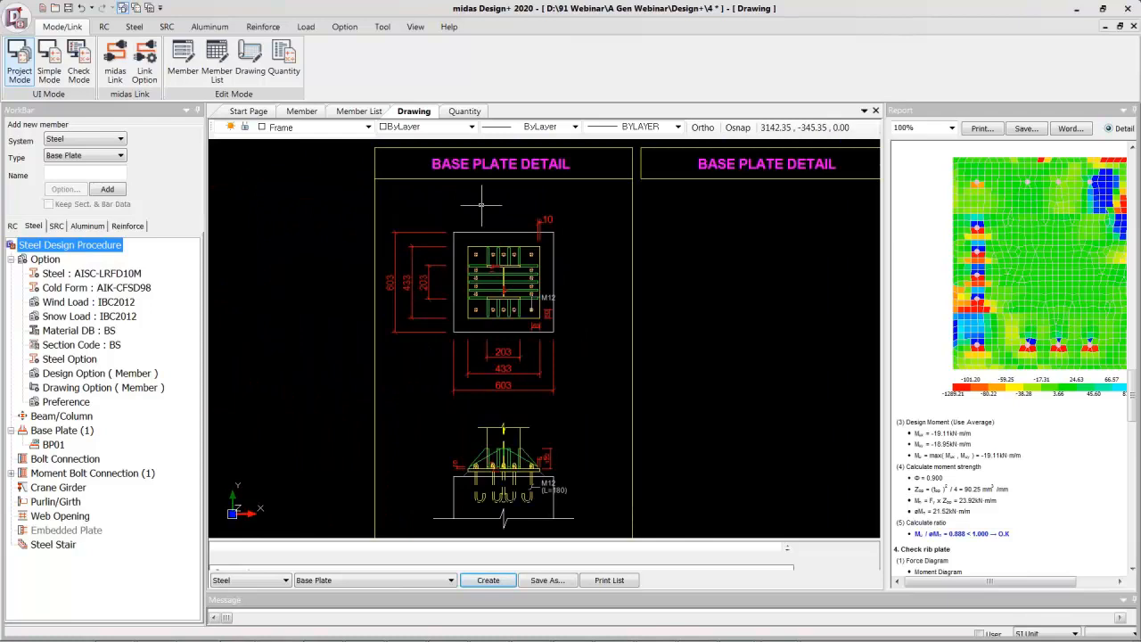
scroll(490, 357, "up", 2)
scroll(487, 321, "down", 1)
scroll(488, 321, "down", 2)
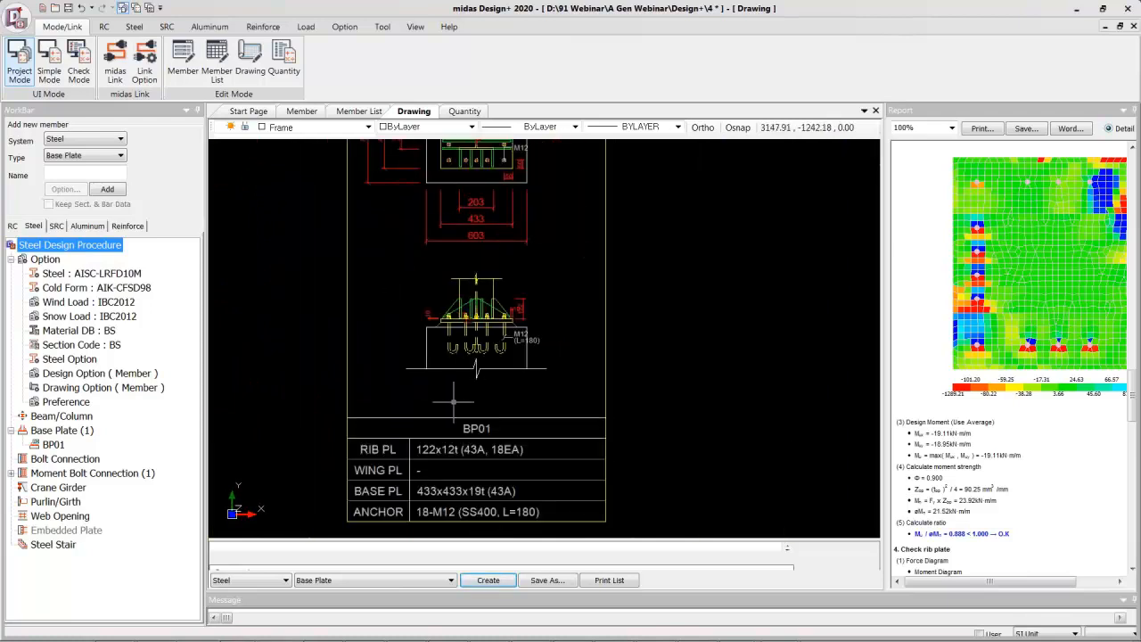
scroll(450, 428, "up", 1)
scroll(478, 248, "down", 1)
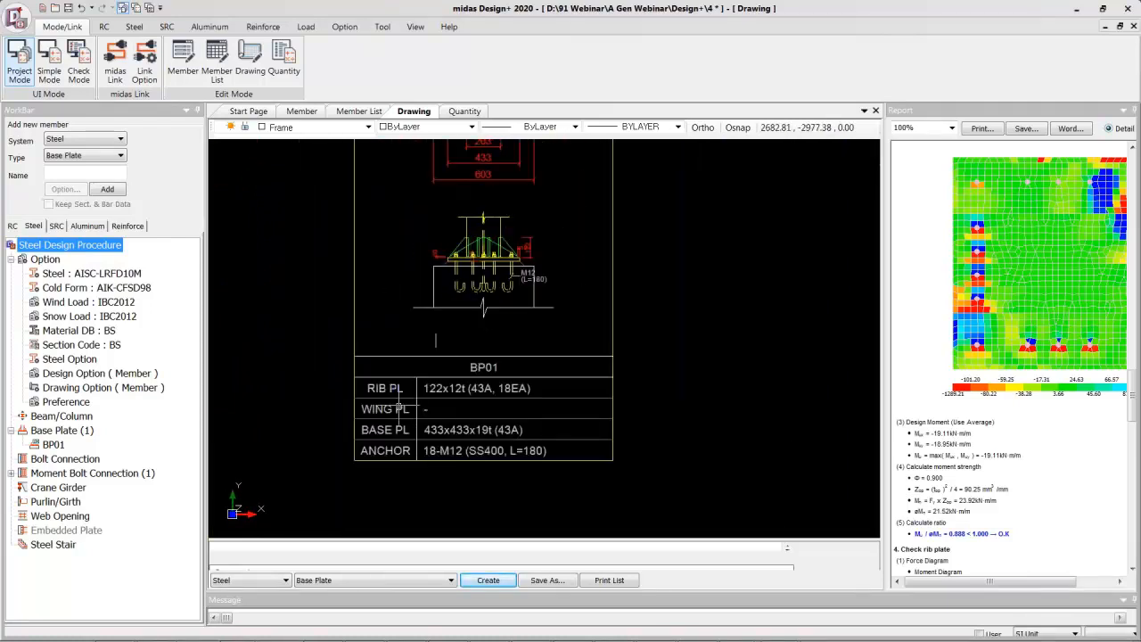
scroll(361, 495, "down", 1)
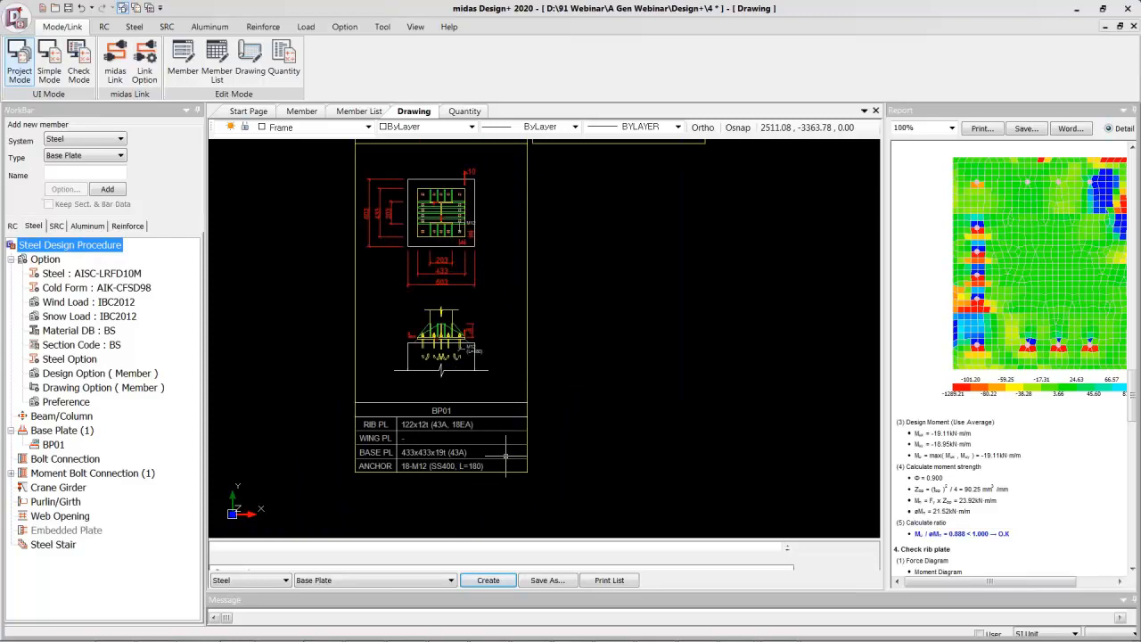
scroll(623, 508, "down", 1)
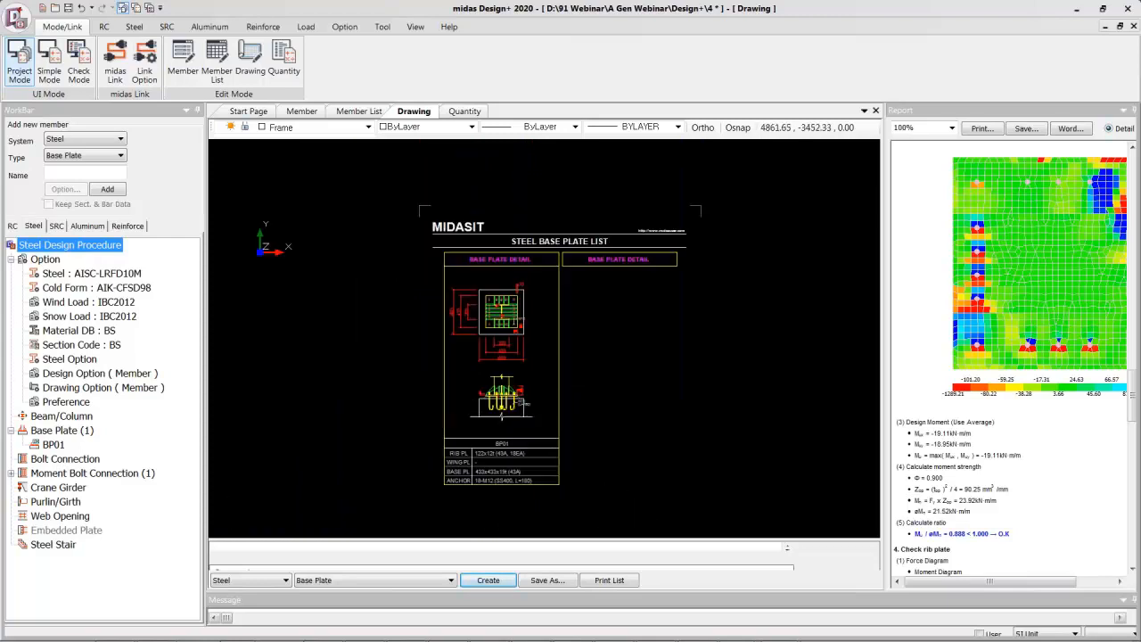
Draw an open chain of connected line segments in the empty area beside the BP01 detail with the line command
type("line")
key("Return")
left_click(582, 359)
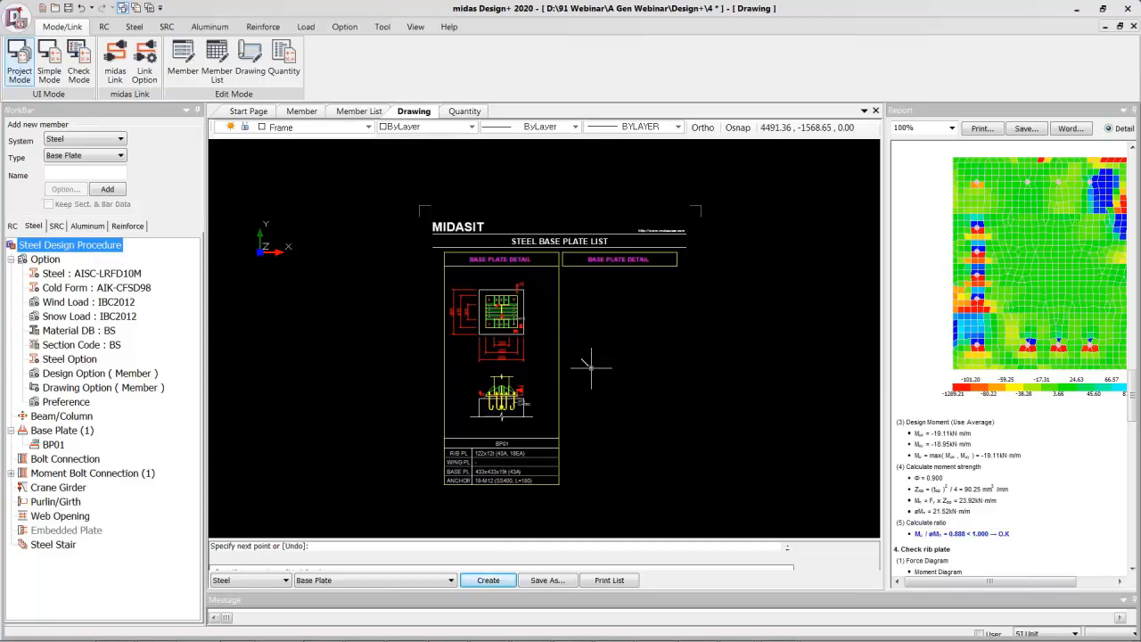
left_click(625, 322)
left_click(727, 386)
left_click(690, 463)
left_click(638, 435)
key("Escape")
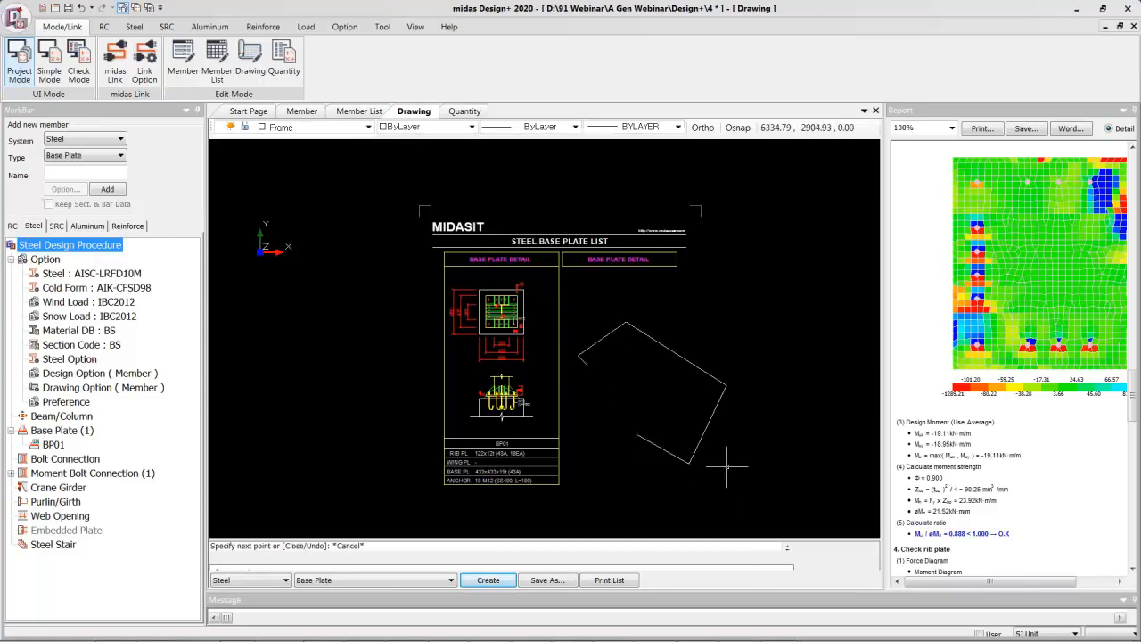
Move the chain of line segments a short distance up and to the right, further from the BP01 detail
left_click(566, 296)
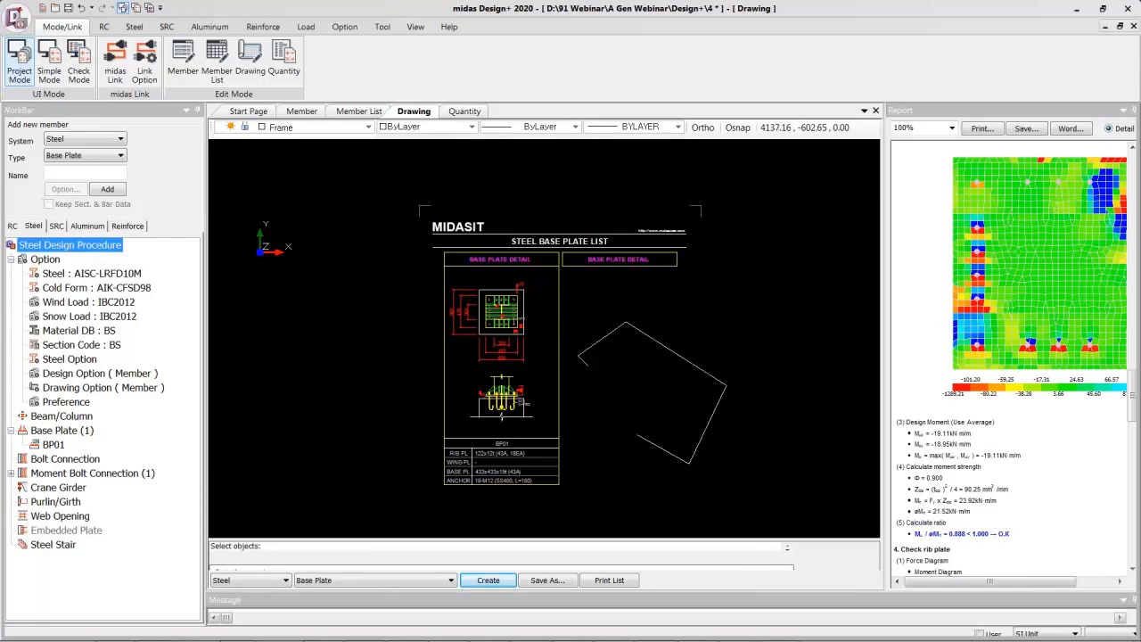
left_click(740, 456)
key("Return")
left_click(685, 407)
key("Escape")
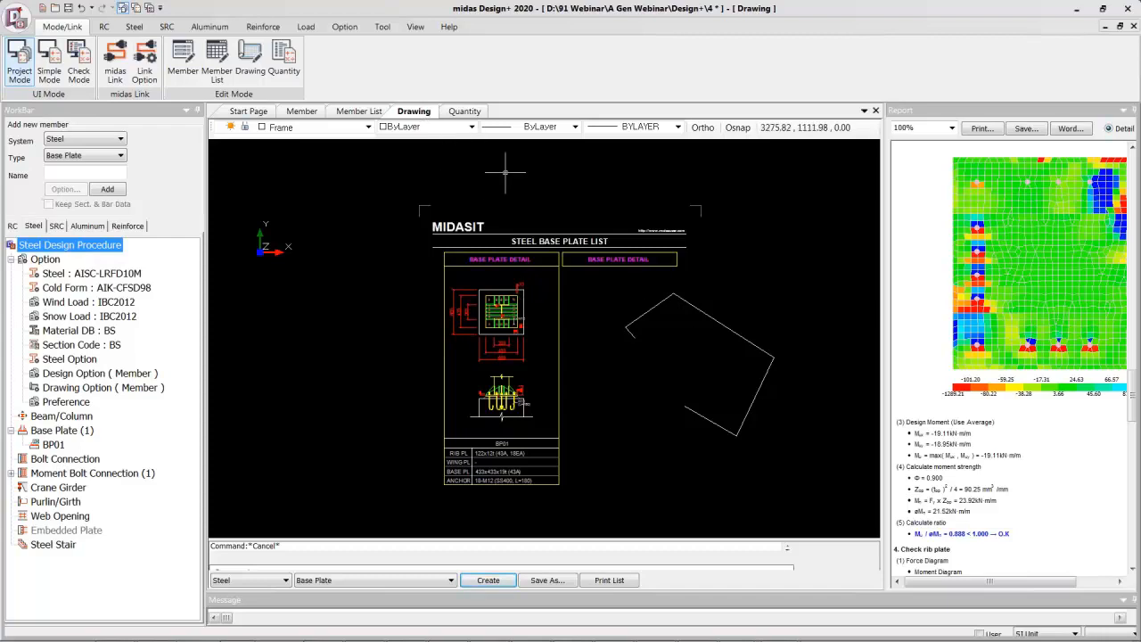
Look at the quantity table and return to the base plate member data
left_click(466, 112)
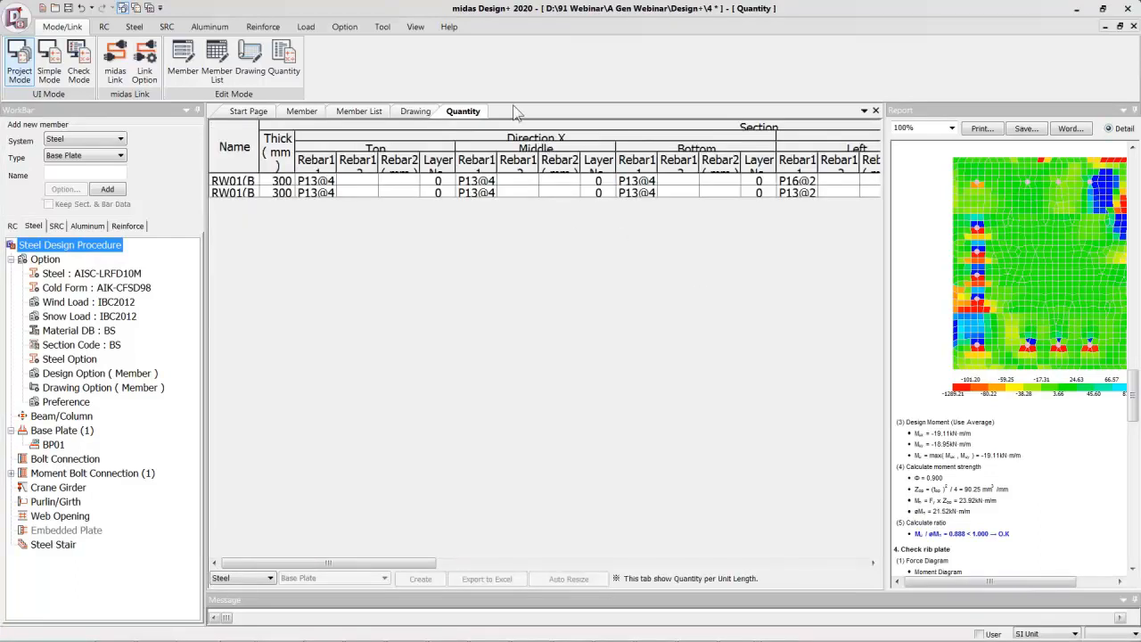
left_click(298, 113)
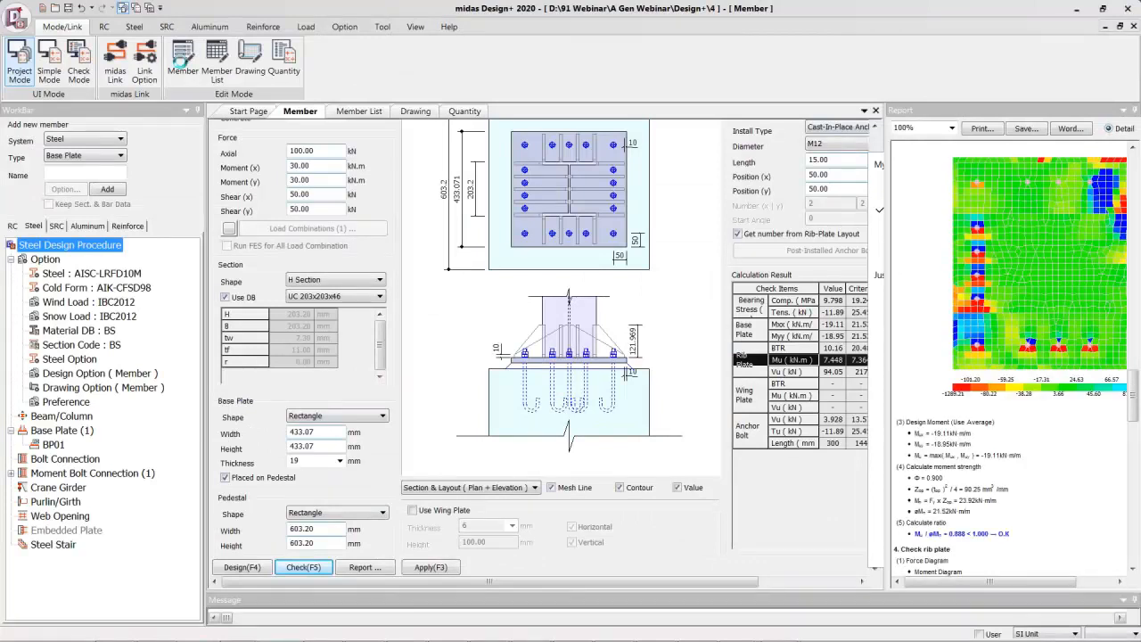
Start a new Reinforced Column member from the RC column types in the member design overview
left_click(182, 64)
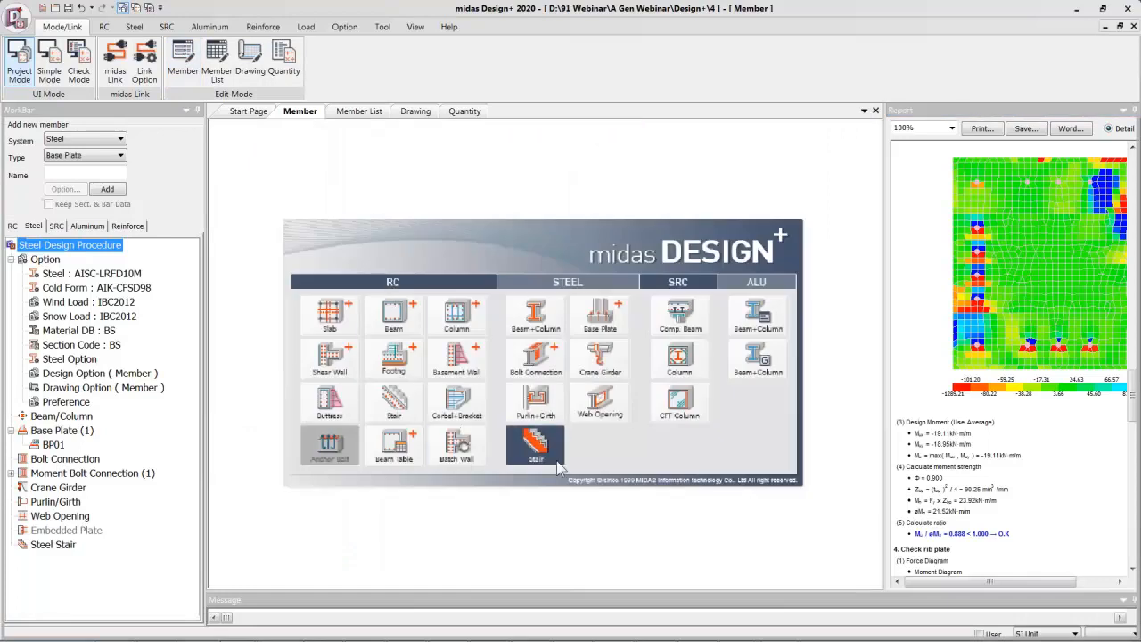
left_click(333, 314)
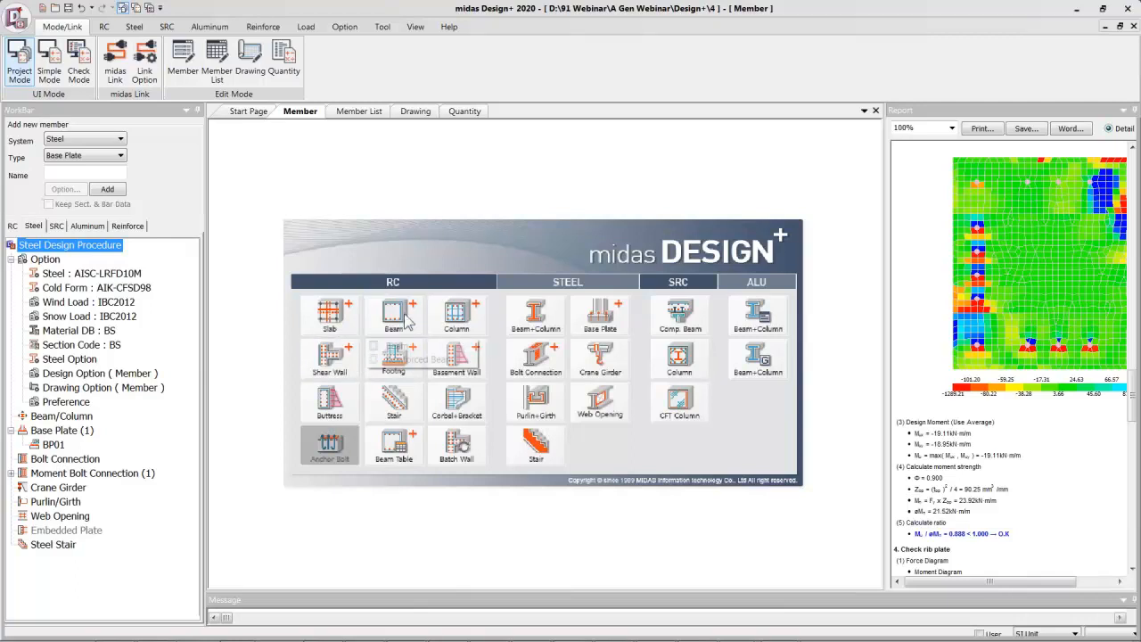
mouse_move(459, 323)
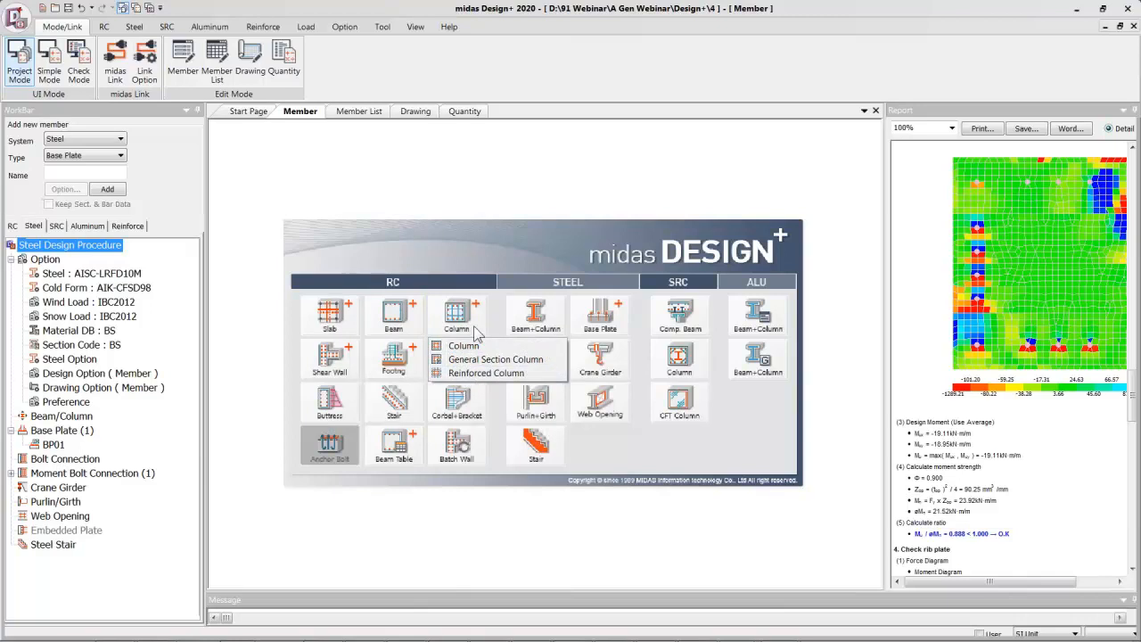
left_click(498, 374)
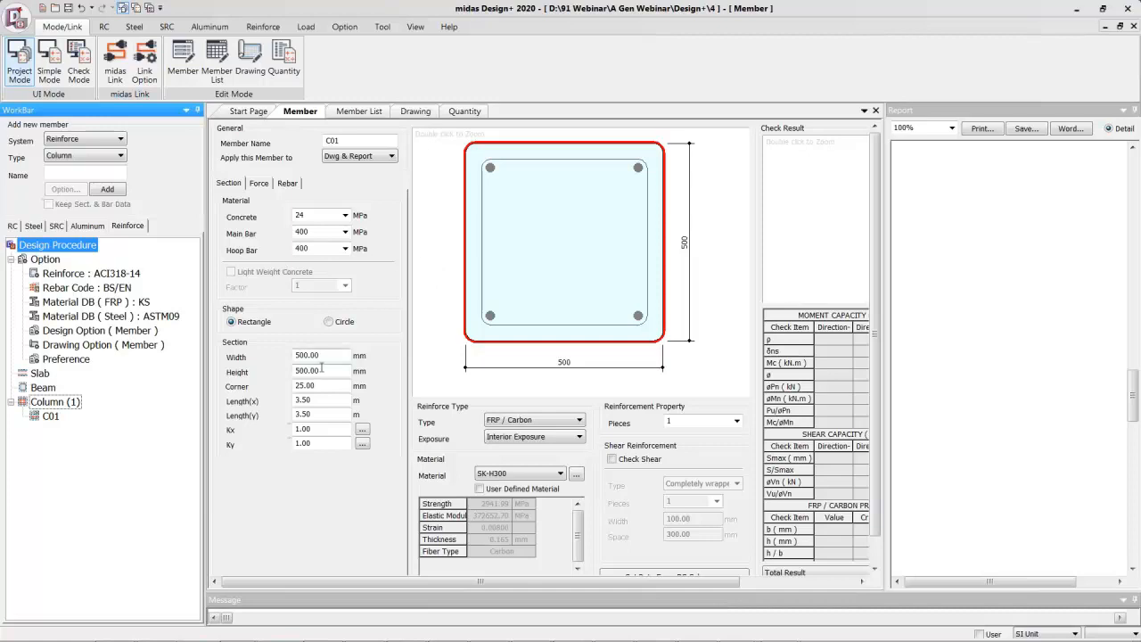
Review the exposure options, keeping Interior Exposure, and enable the shear check with the completely wrapped reinforcement type
left_click(519, 437)
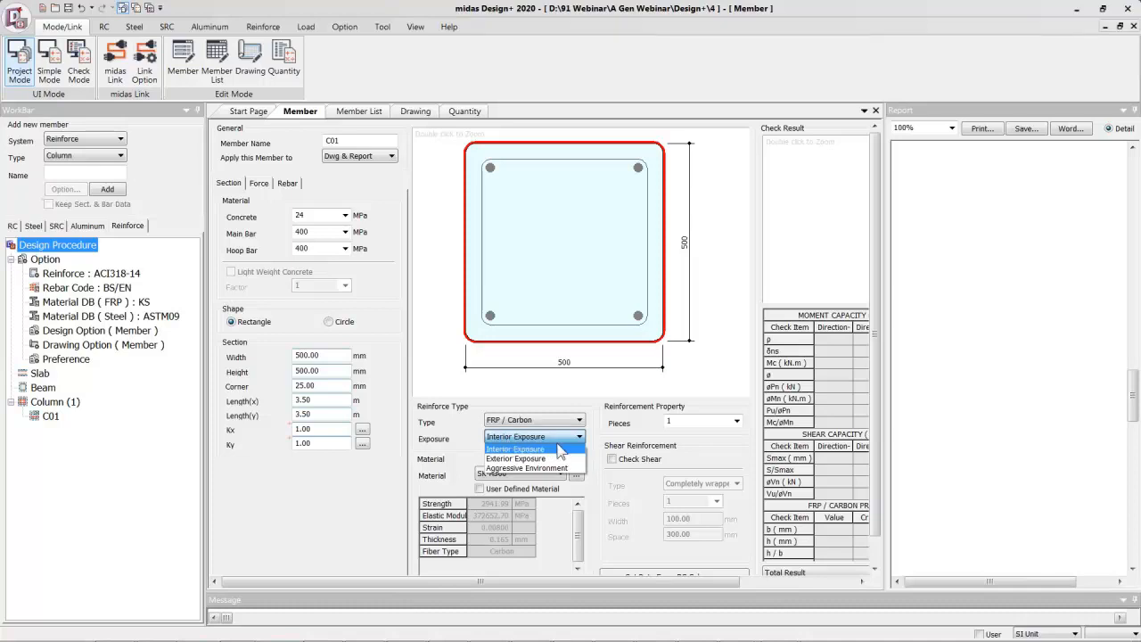
left_click(426, 448)
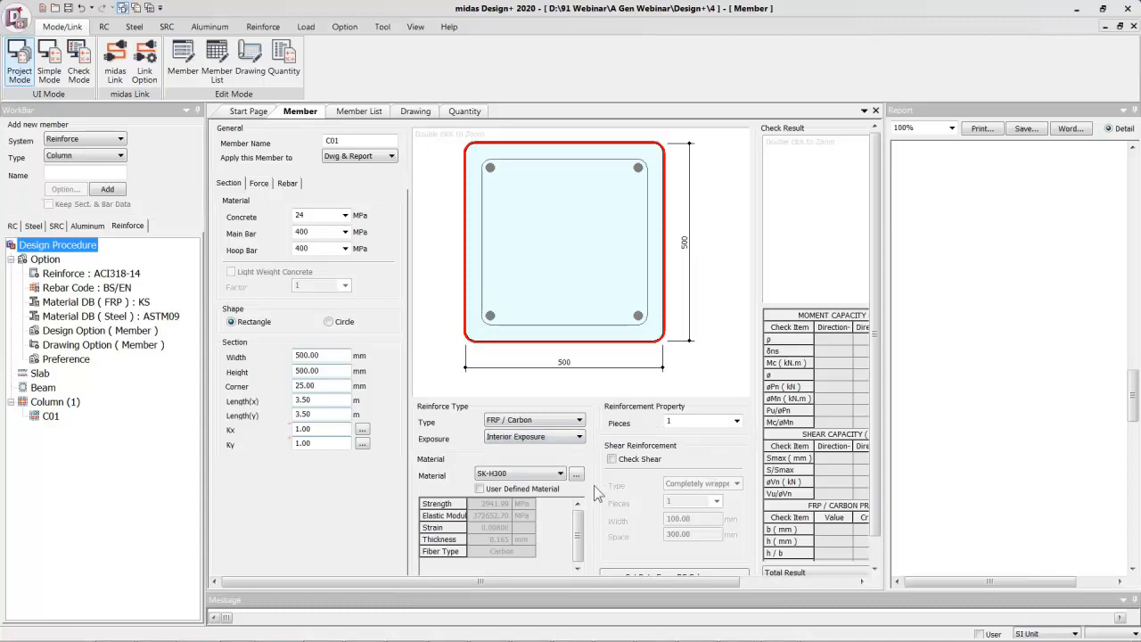
left_click(641, 461)
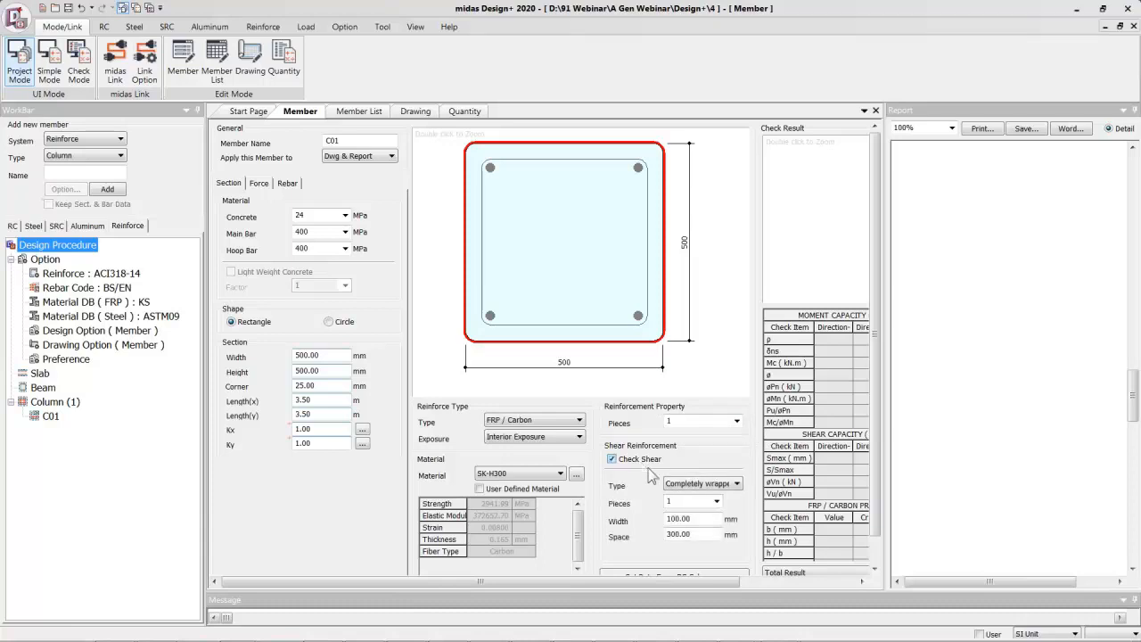
left_click(721, 487)
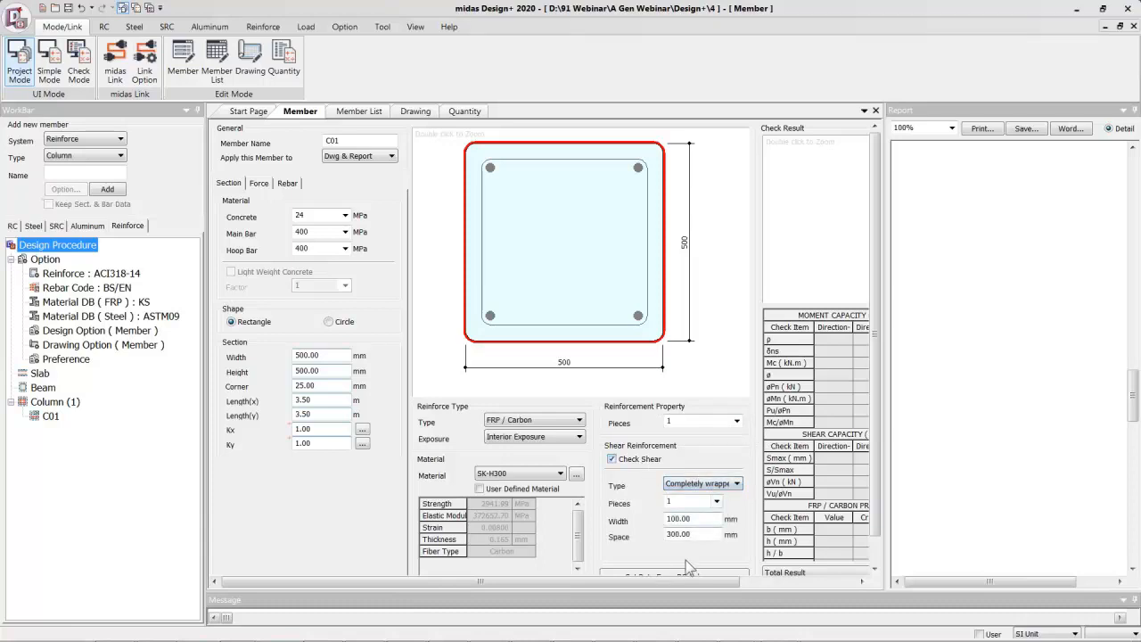
Switch the SK-H300 reinforcement to a user defined material and keep Carbon among the available fiber types
left_click(497, 477)
left_click(496, 477)
left_click(522, 474)
left_click(522, 474)
left_click(510, 490)
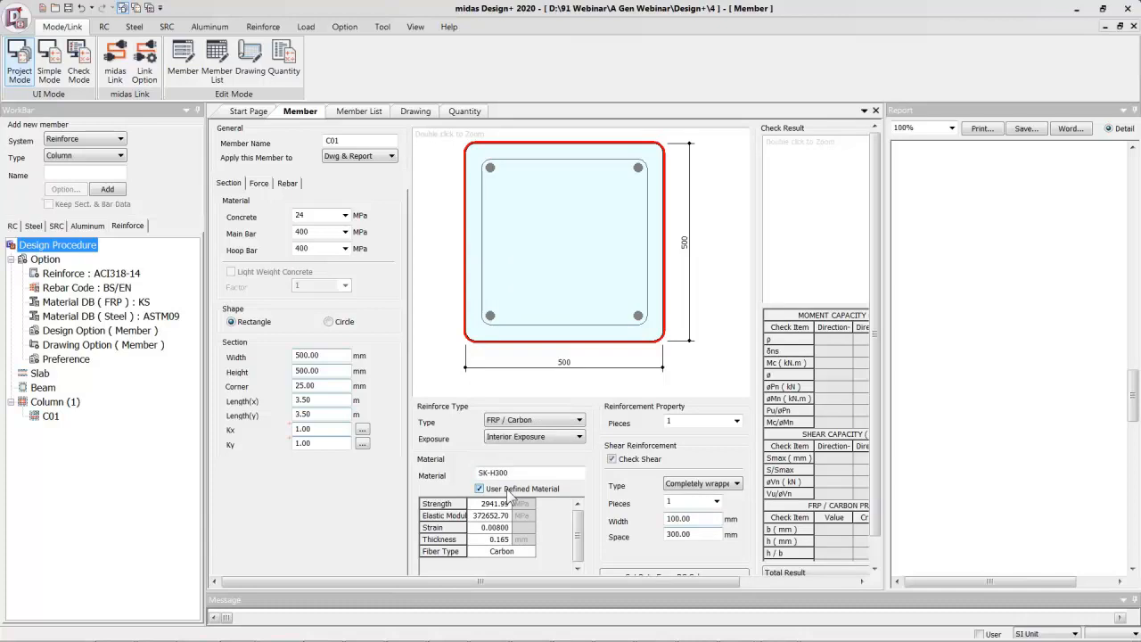
left_click(529, 553)
left_click(530, 552)
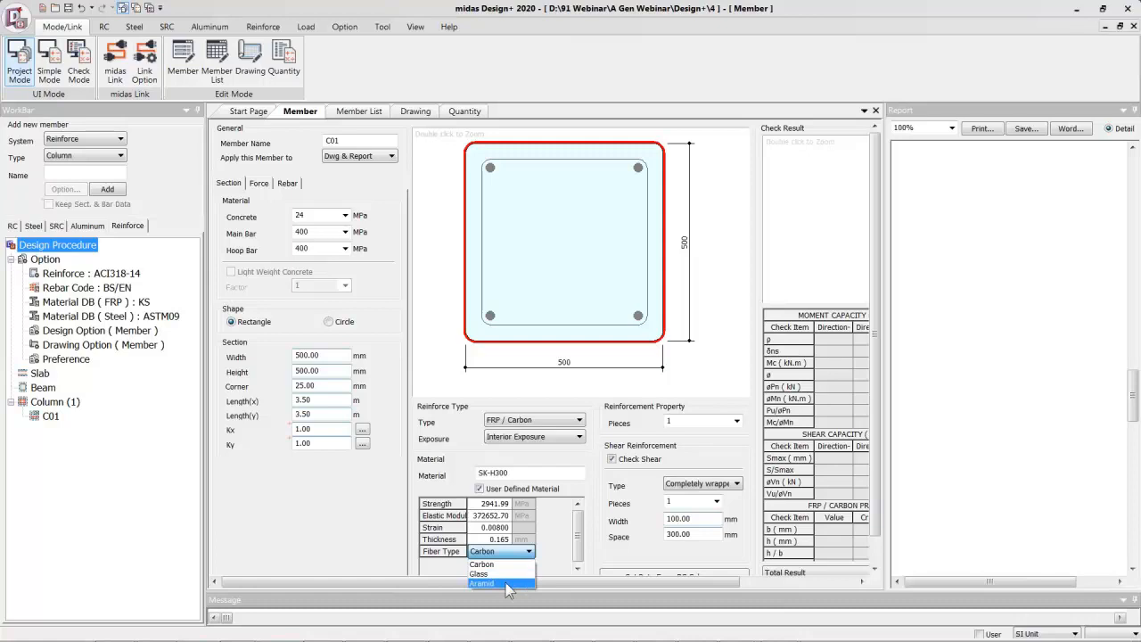
left_click(495, 565)
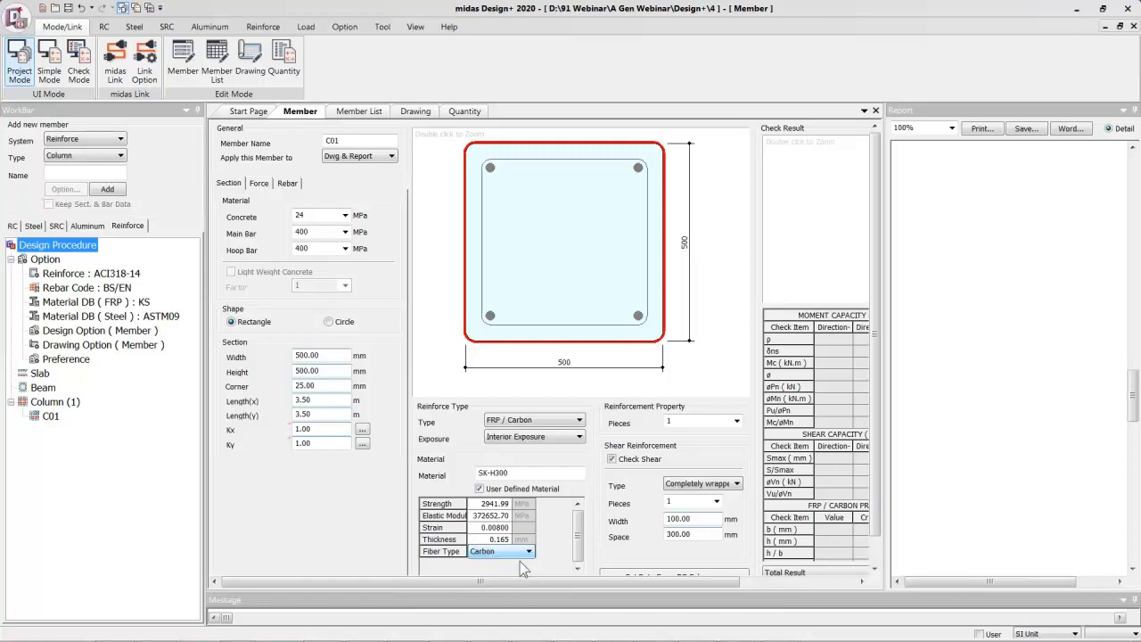
Review the rest of column C01's input form, including the fiber type and the option to get data from an RC column
left_click_drag(872, 339, 874, 376)
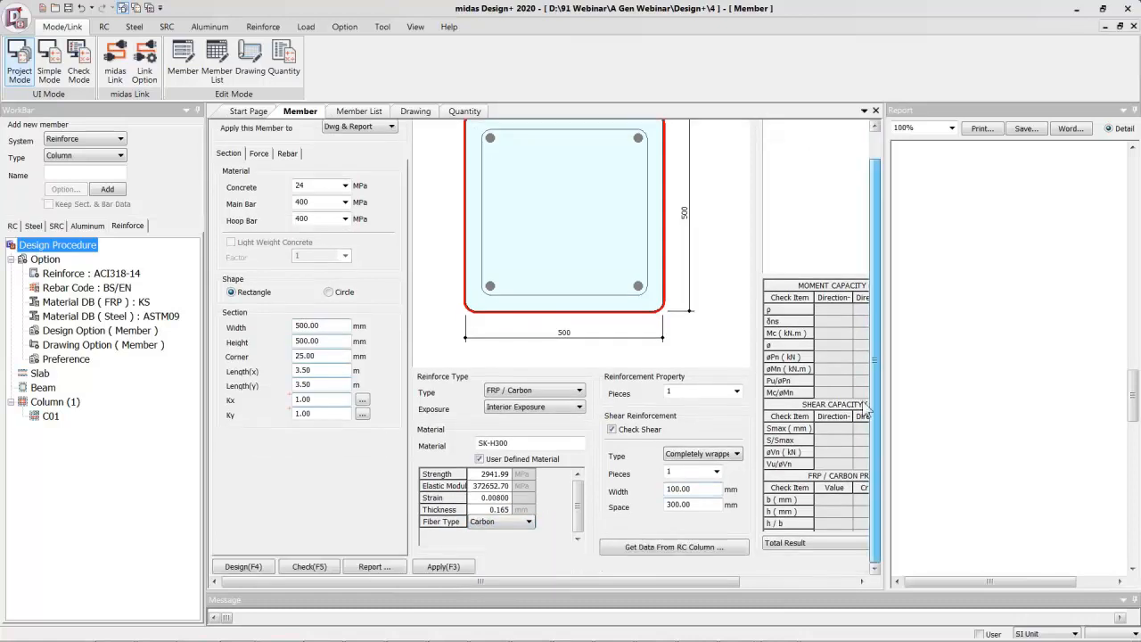
left_click(499, 523)
left_click(498, 523)
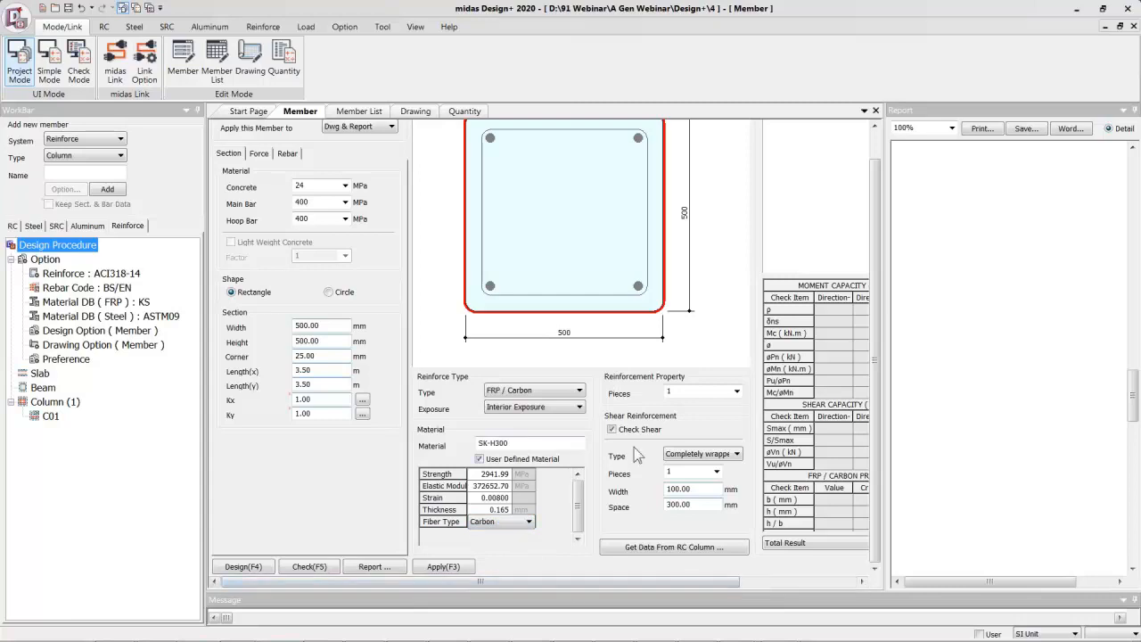
mouse_move(666, 584)
left_mouse_down()
mouse_move(746, 584)
mouse_move(651, 583)
left_mouse_up()
mouse_move(875, 426)
left_mouse_down()
mouse_move(877, 376)
mouse_move(879, 430)
left_mouse_up()
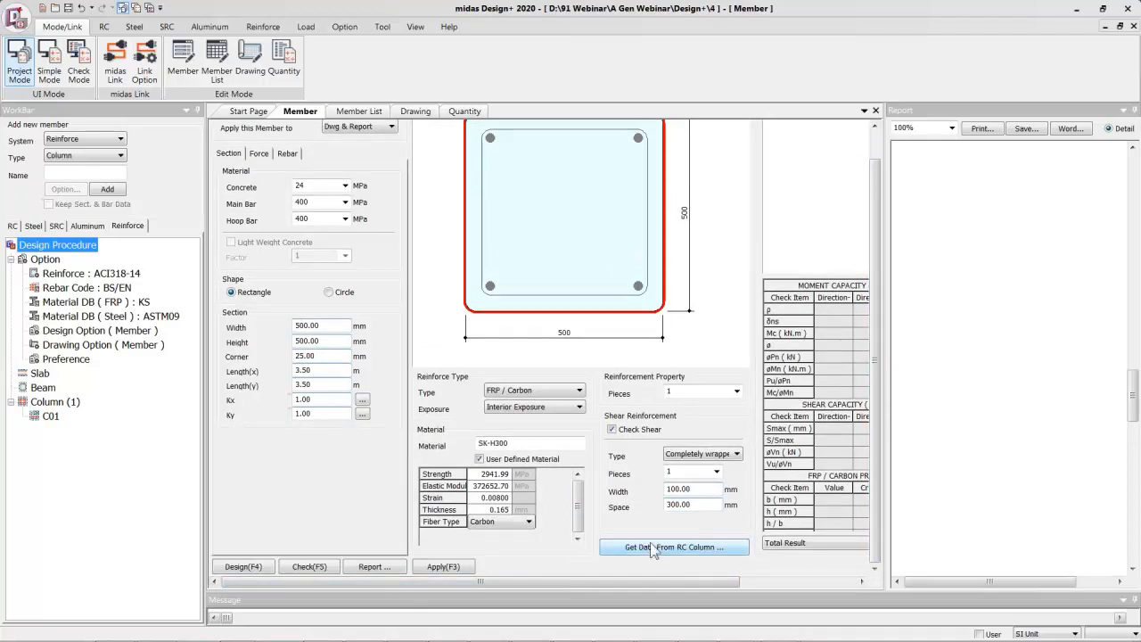
left_click(874, 125)
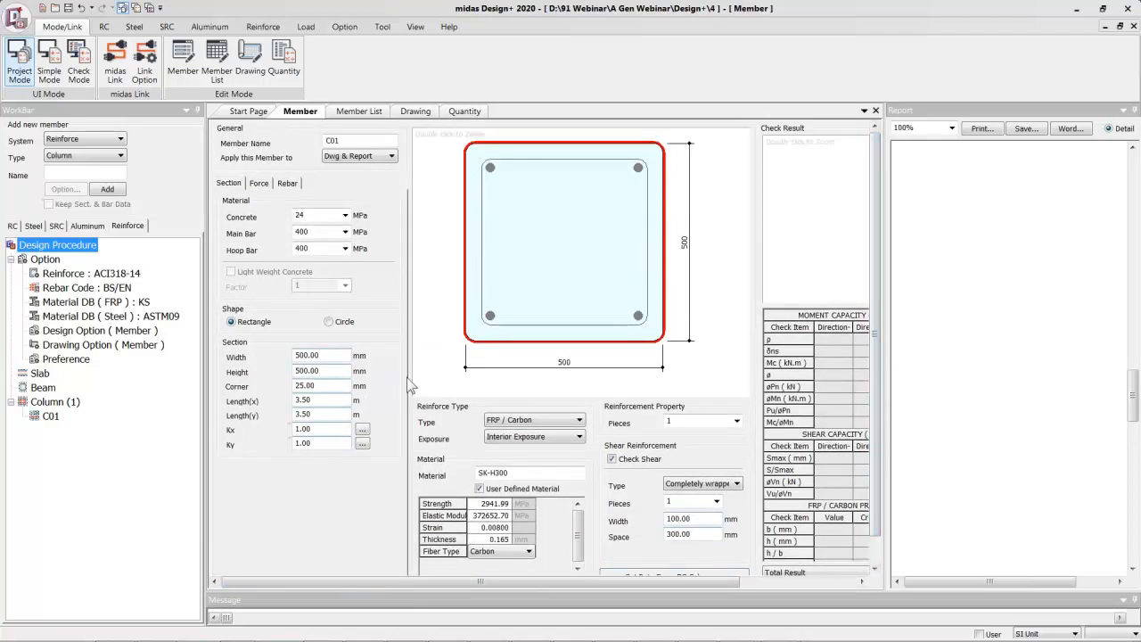
Set column C01's design forces to 3565 kN axial and 138 kN.m for both Moment(x) and Moment(y)
left_click(256, 184)
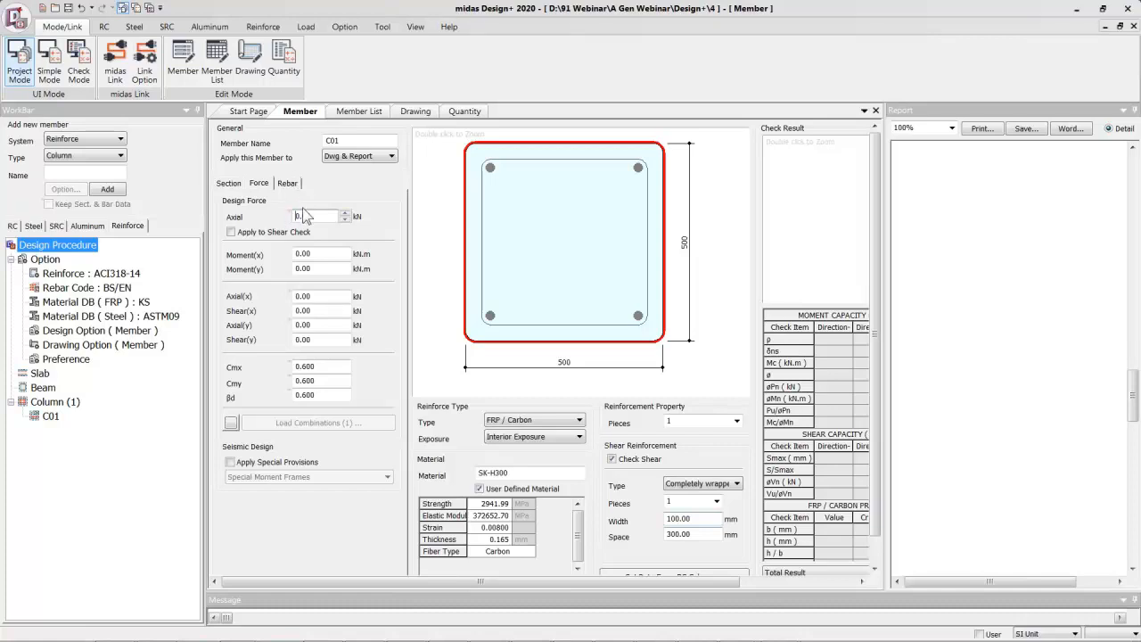
left_click_drag(316, 216, 291, 216)
type("3565")
left_click_drag(316, 254, 292, 254)
type("1")
left_click_drag(310, 266, 295, 268)
type("13")
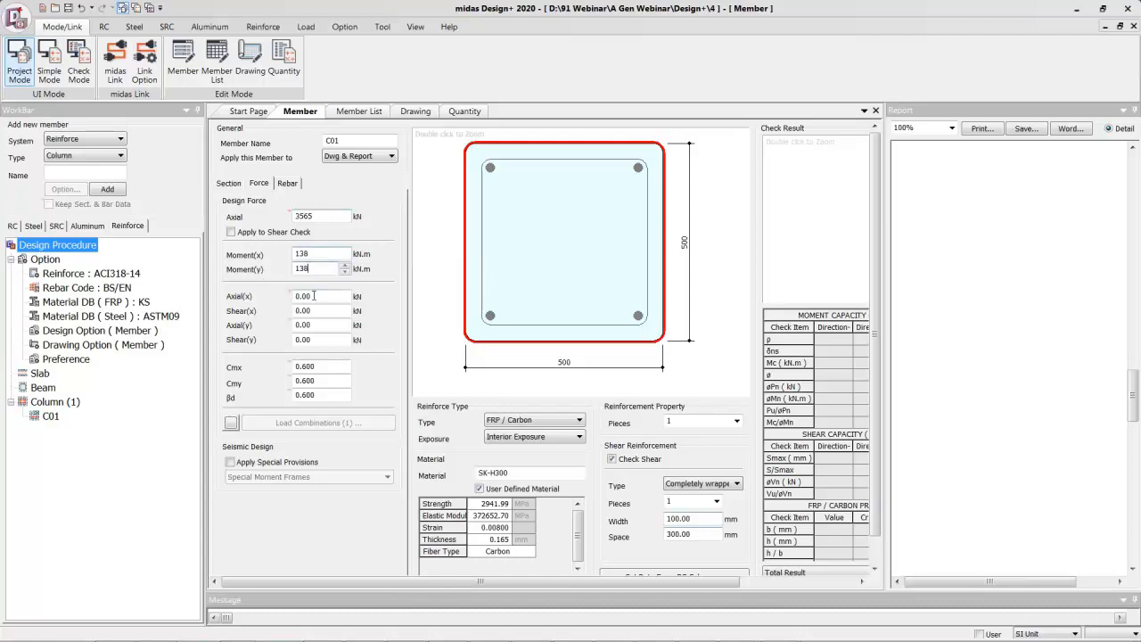
Apply the axial force to column C01's shear check and set Shear(x) and Shear(y) to 66.5 kN
left_click(259, 233)
left_click_drag(323, 311, 259, 313)
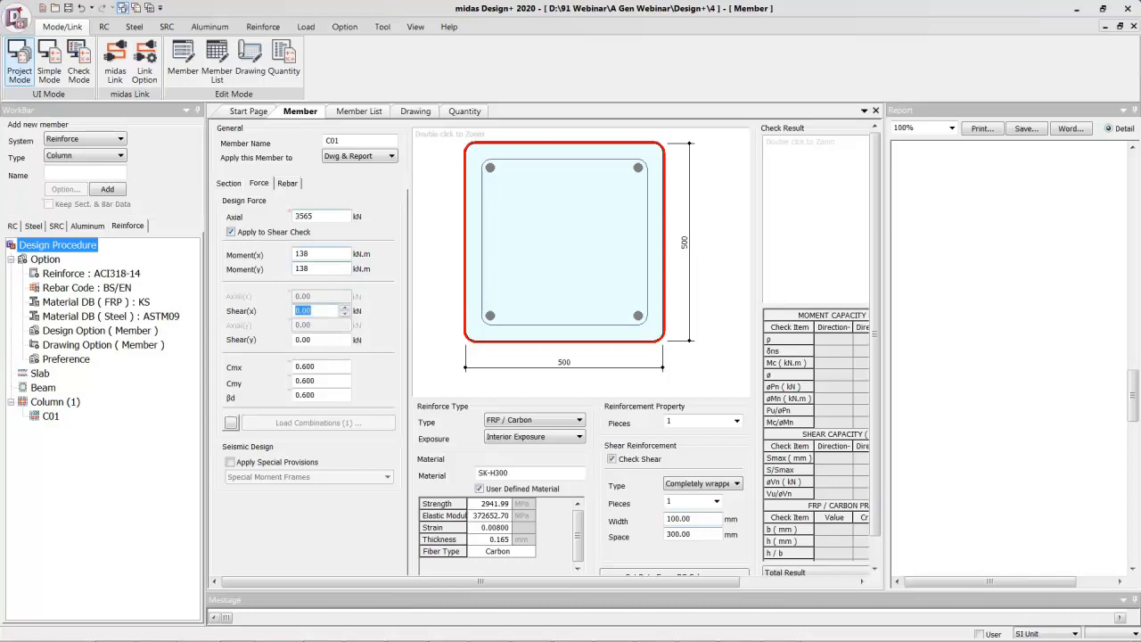
type("66.5")
double_click(306, 339)
type("6")
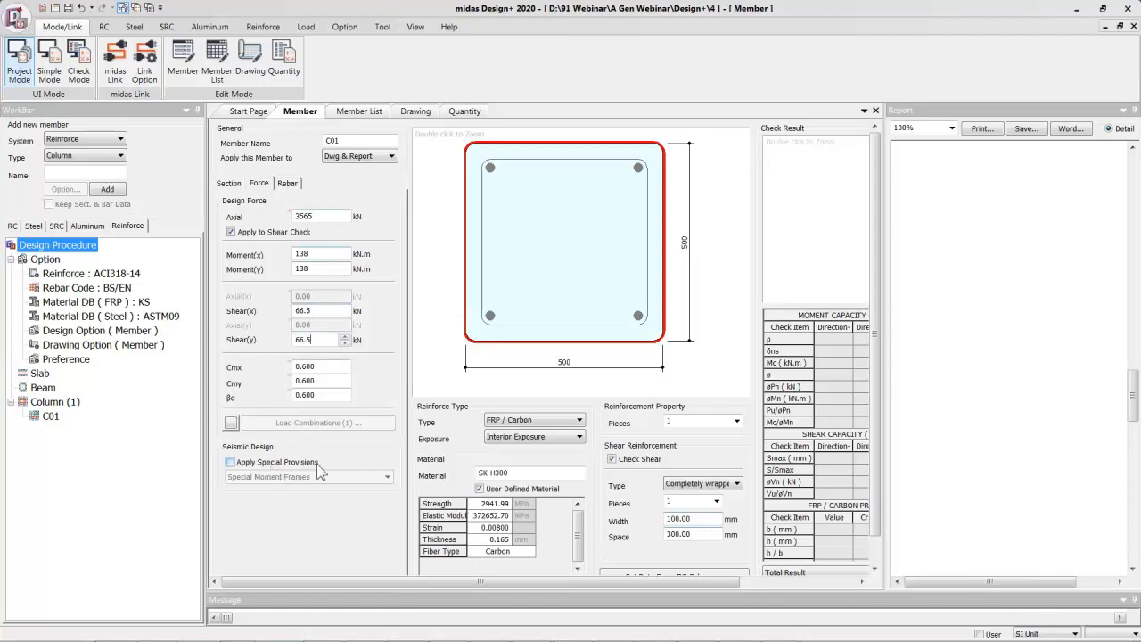
Try the special seismic provisions for column C01 and review the available moment frame types
left_click(308, 463)
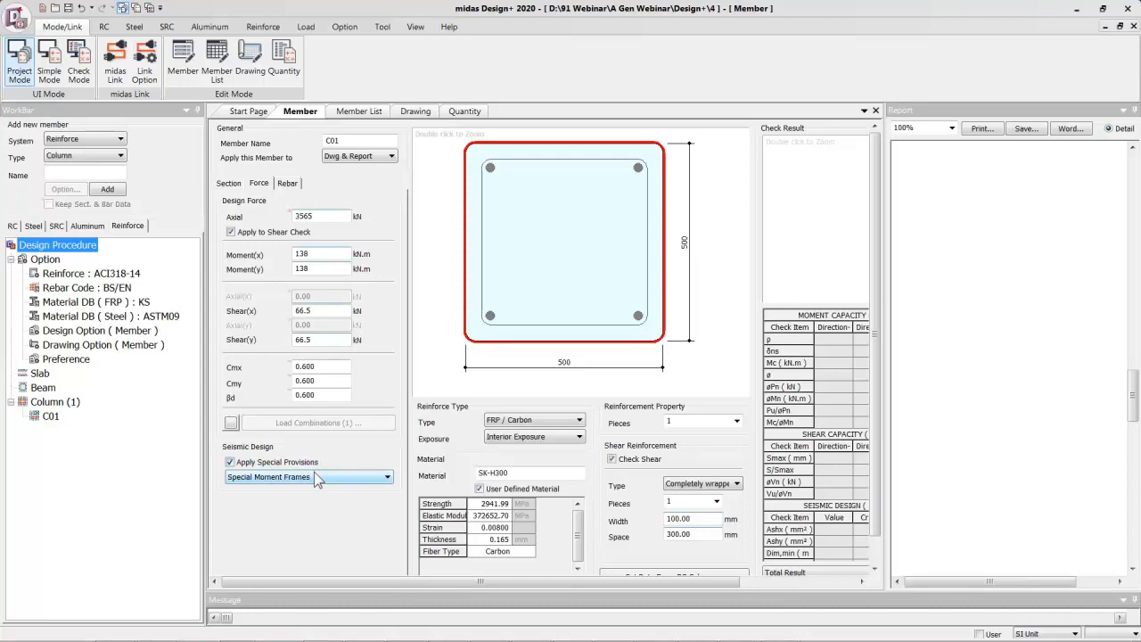
left_click(326, 478)
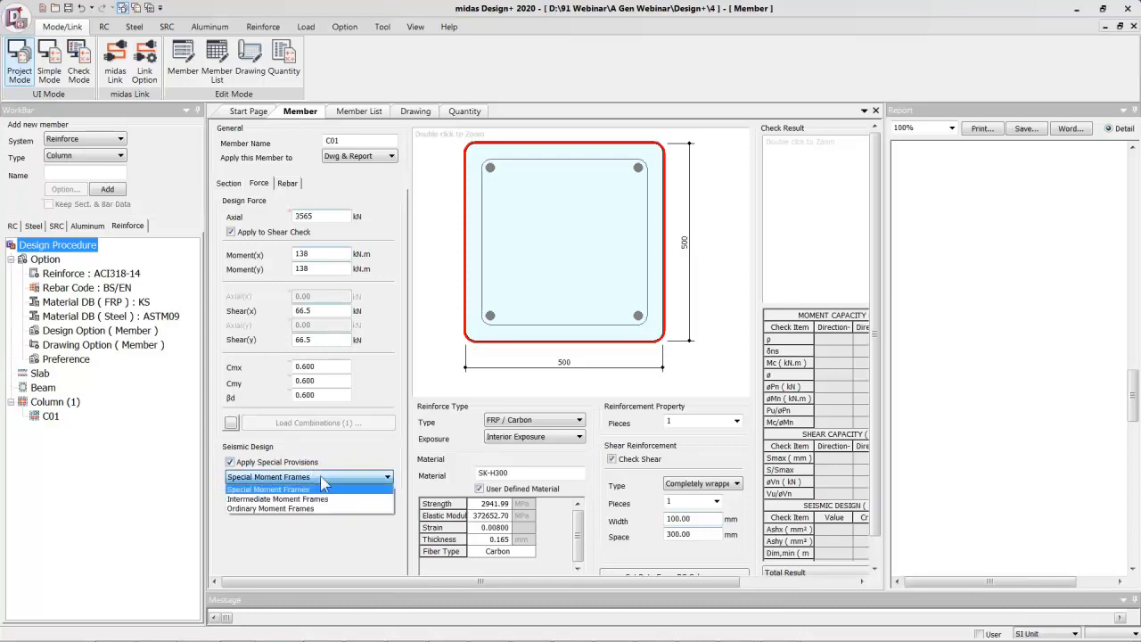
left_click(320, 475)
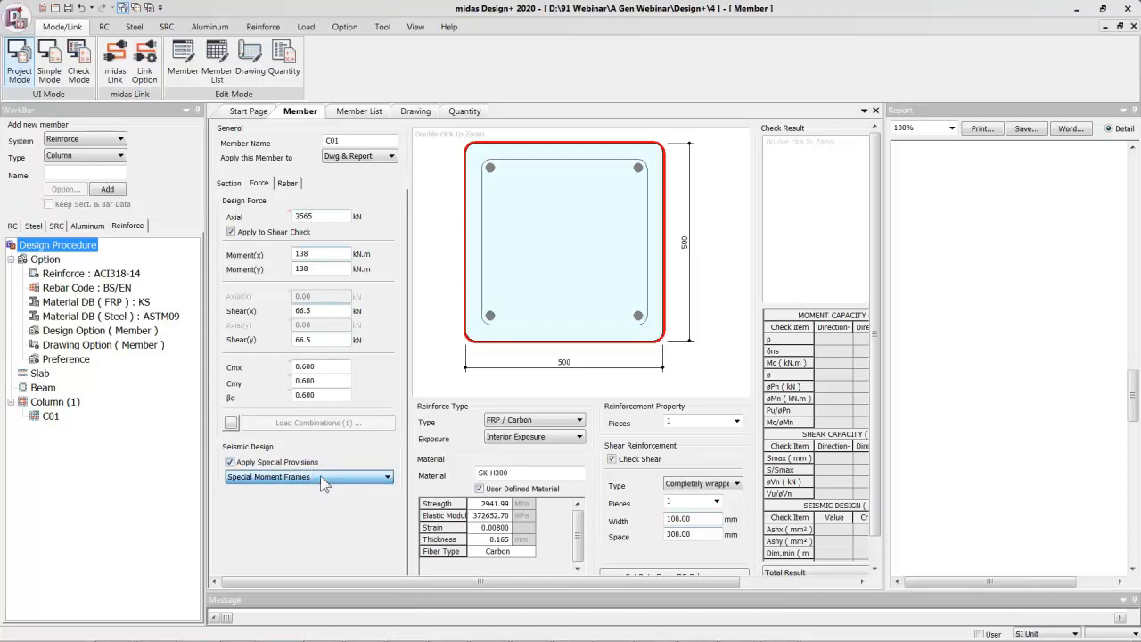
left_click(230, 462)
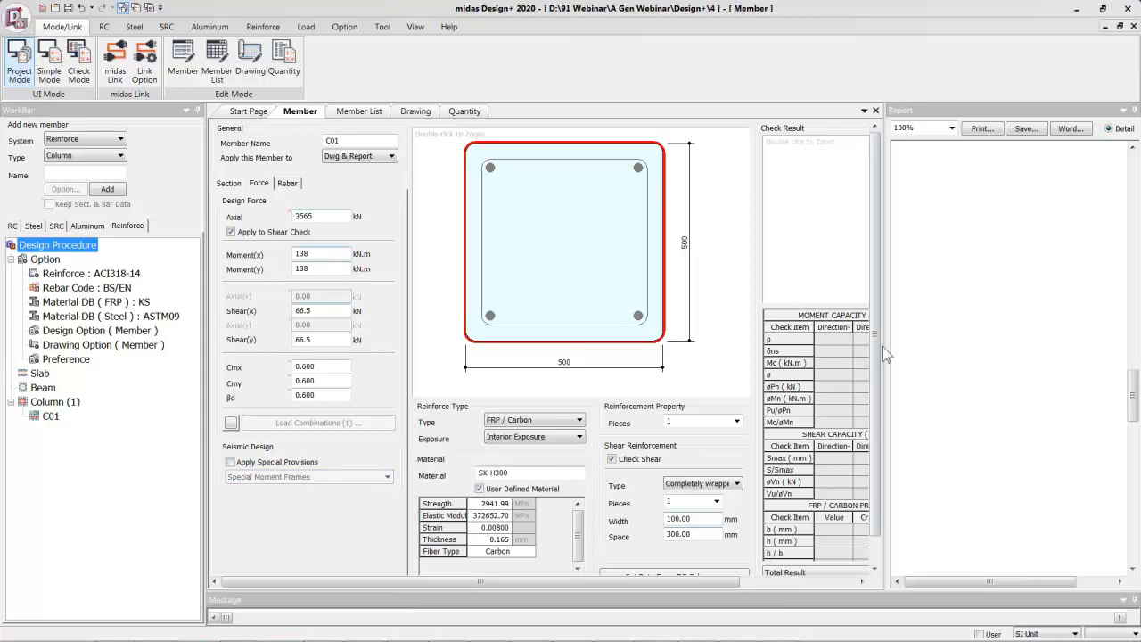
Set column C01's L1 main reinforcement to 10 bars in 4 rows
left_click(289, 184)
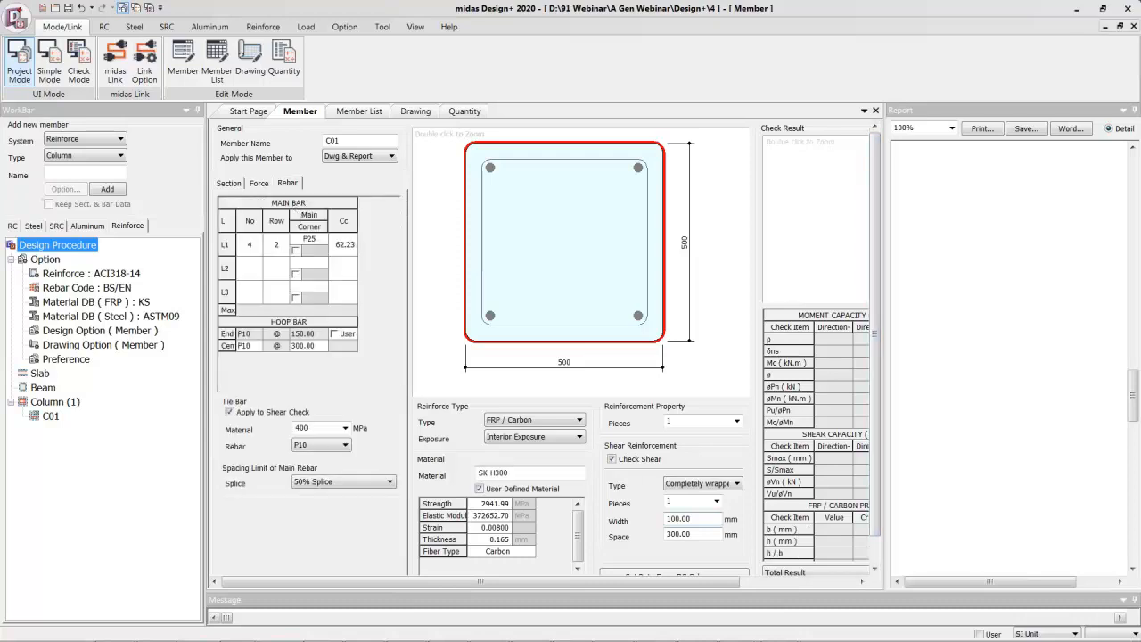
left_click(257, 245)
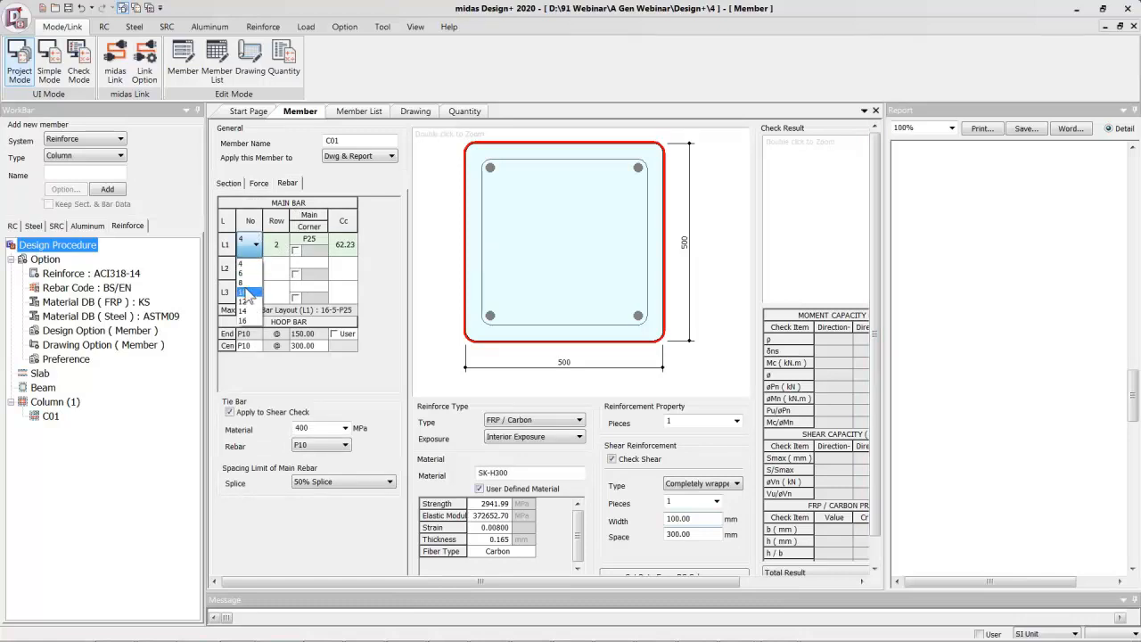
left_click(246, 291)
left_click(278, 245)
left_click(271, 283)
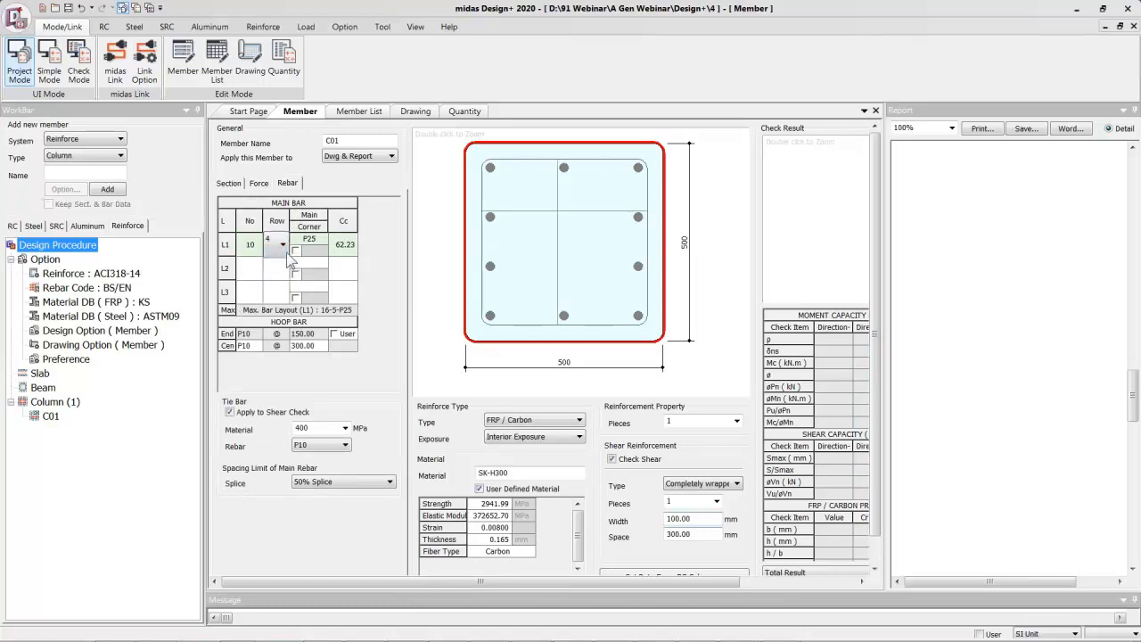
Set the Cc value of the L1 main bars to 60 and keep the 50% splice spacing limit
left_click(353, 250)
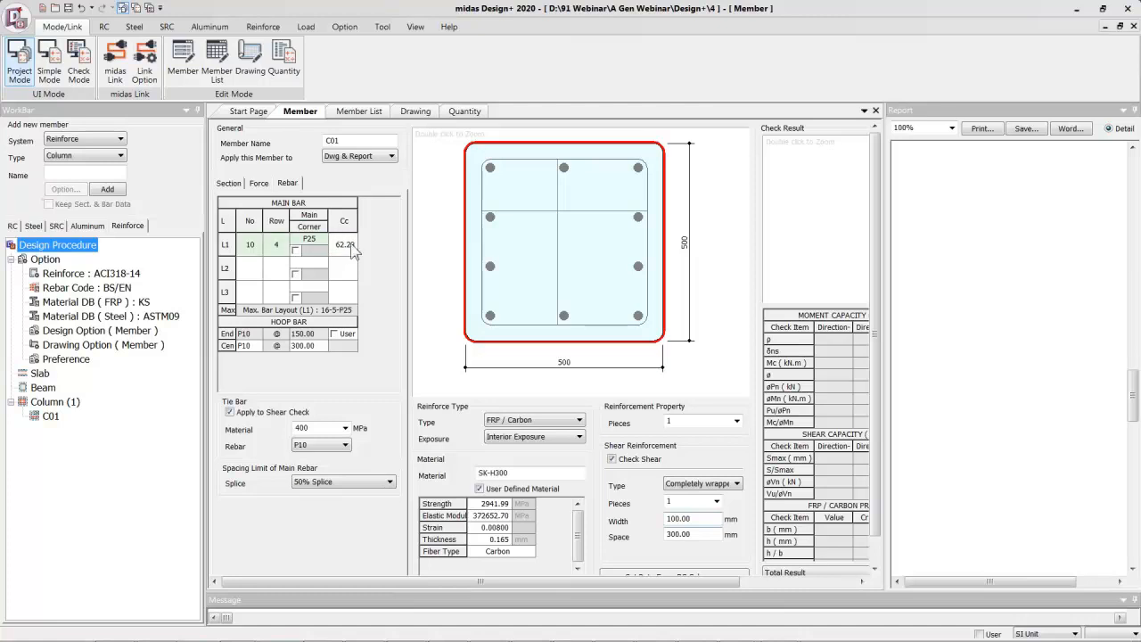
double_click(352, 250)
type("0")
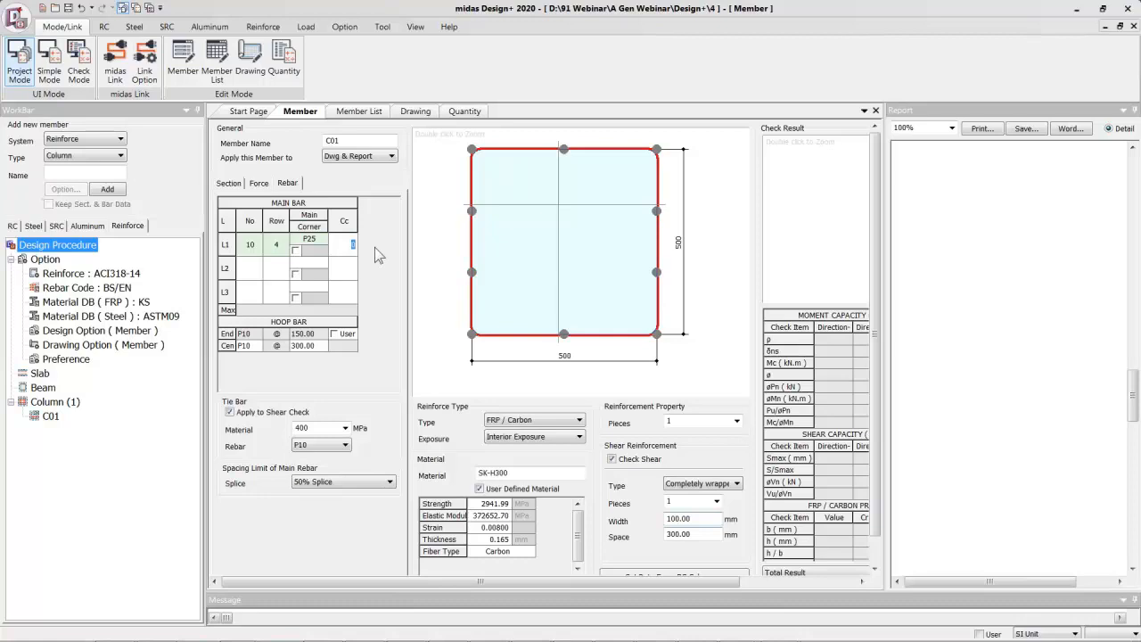
type("60")
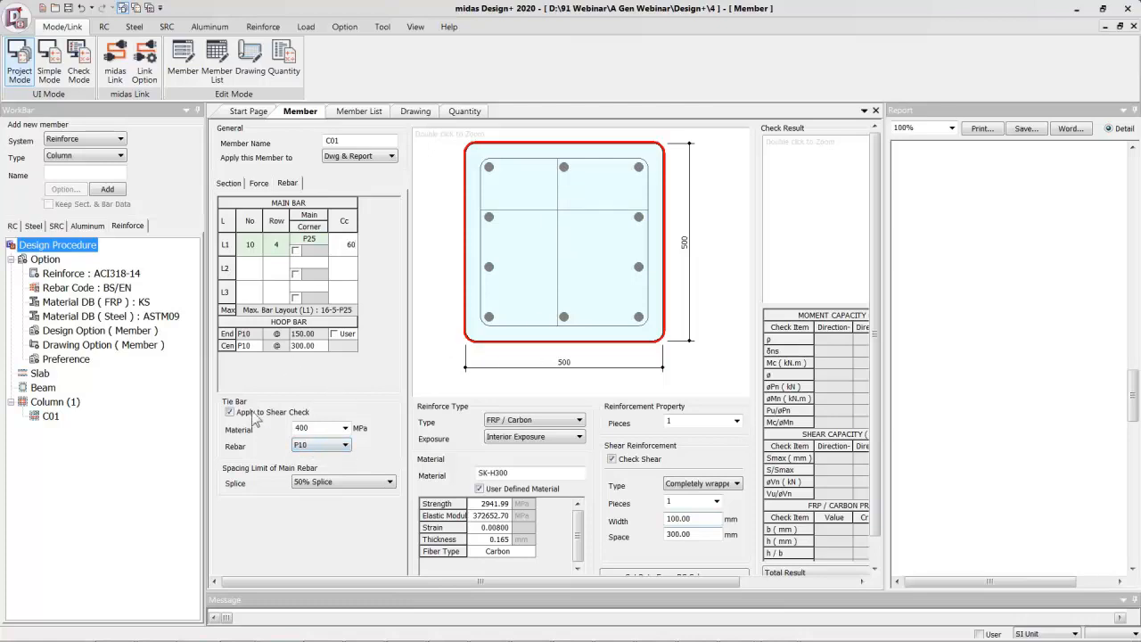
left_click(322, 482)
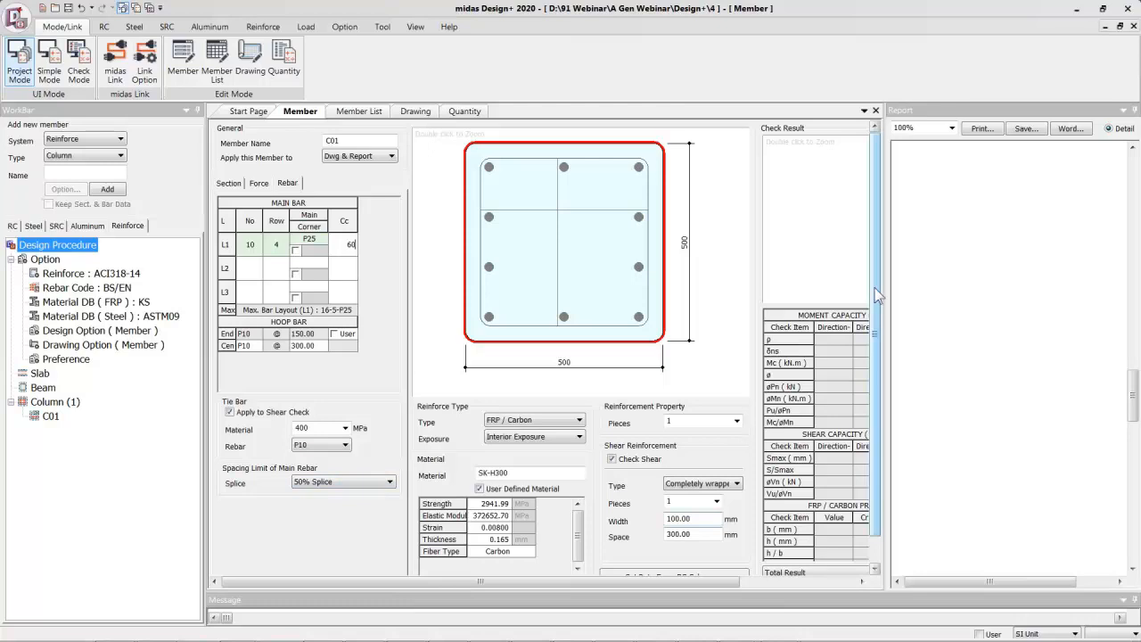
Run the check on column C01 and review its capacities before and after reinforcement and the FRP confinement ratio
scroll(876, 299, "down", 2)
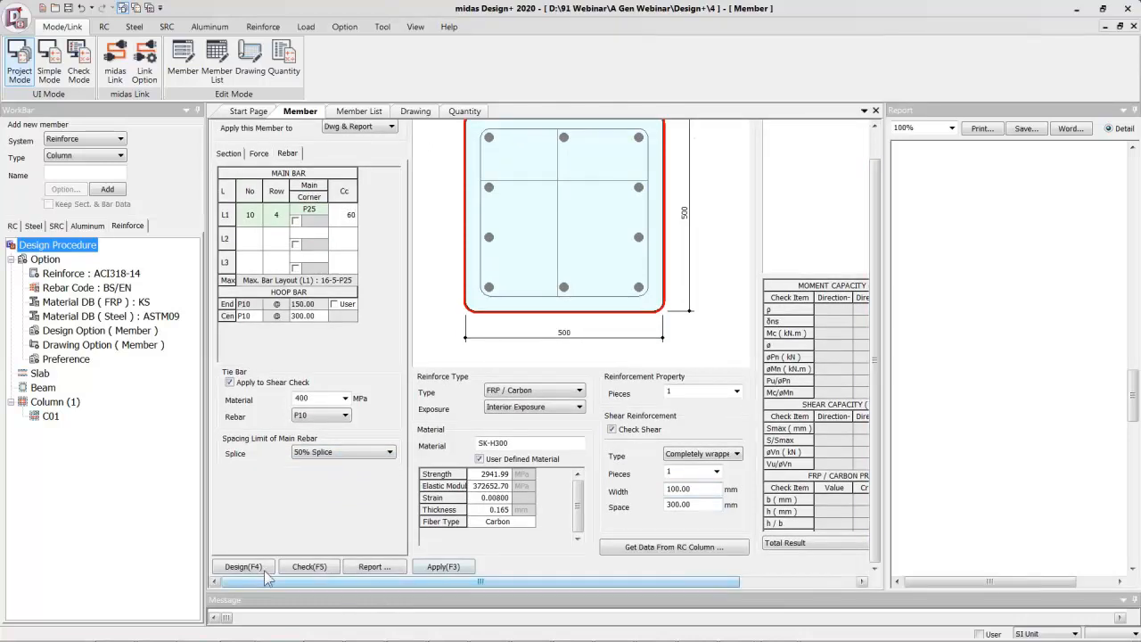
left_click(308, 570)
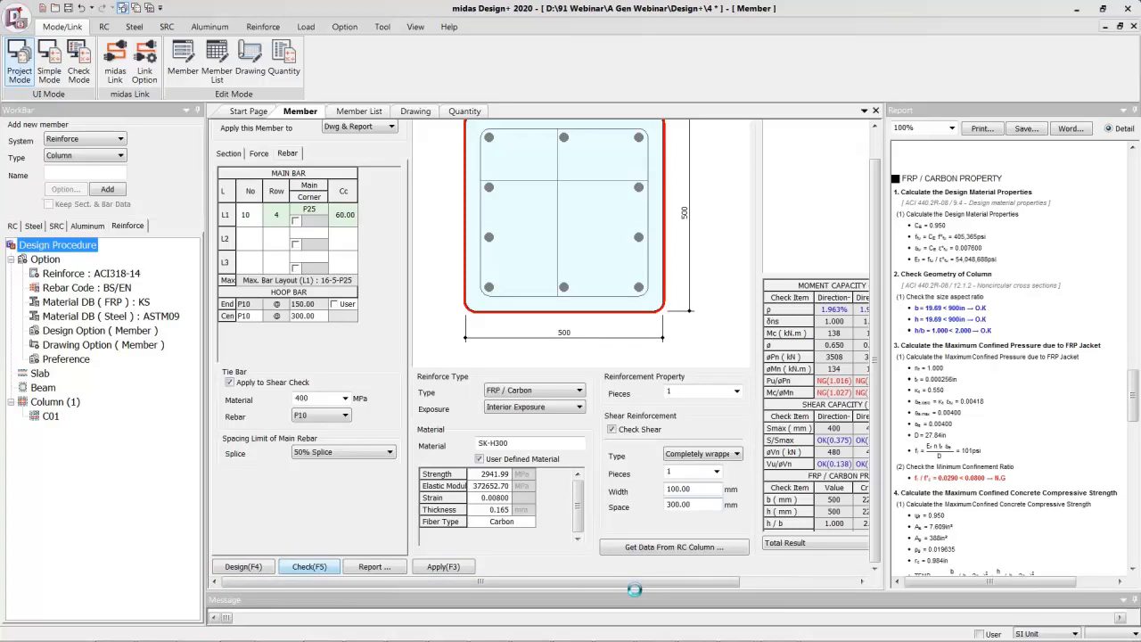
left_click_drag(701, 590, 817, 590)
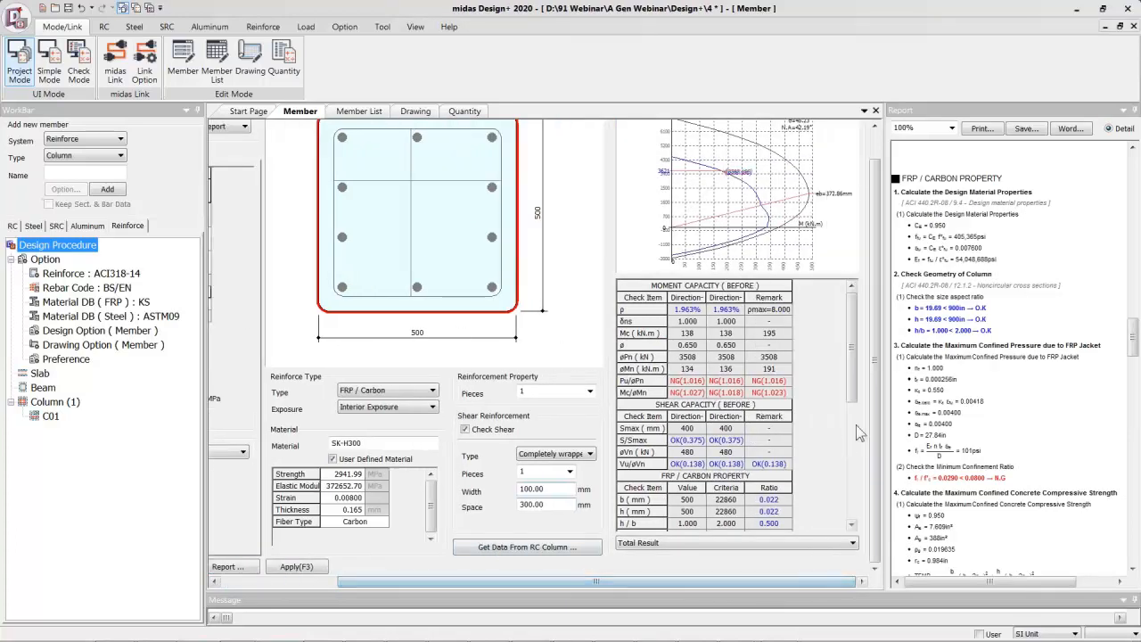
scroll(876, 403, "up", 1)
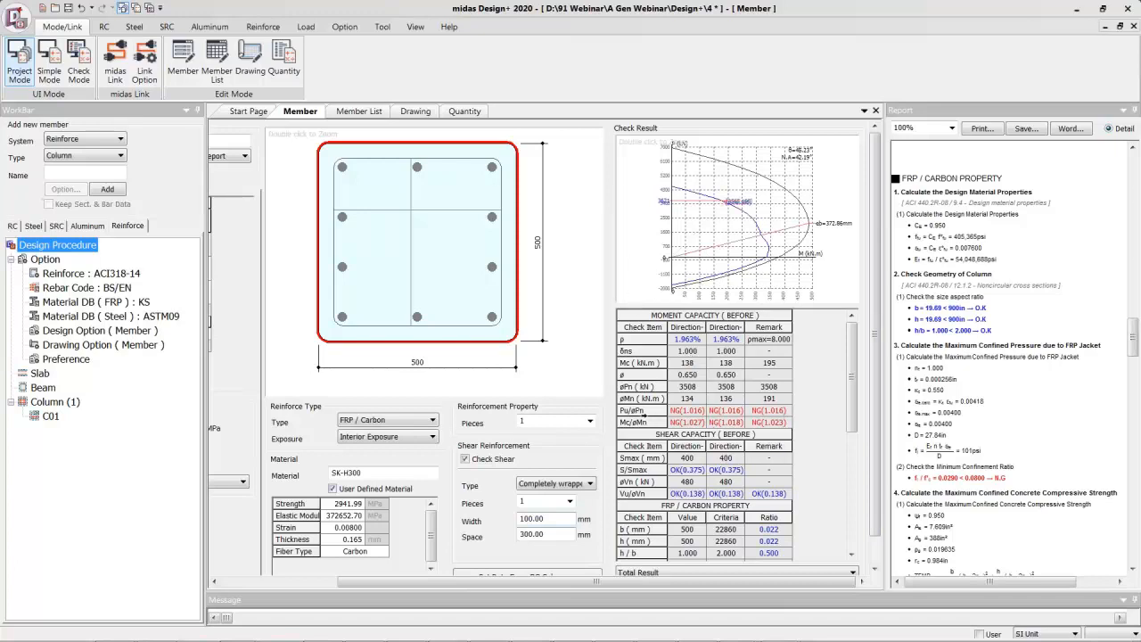
left_click_drag(641, 410, 640, 421)
left_click(631, 339)
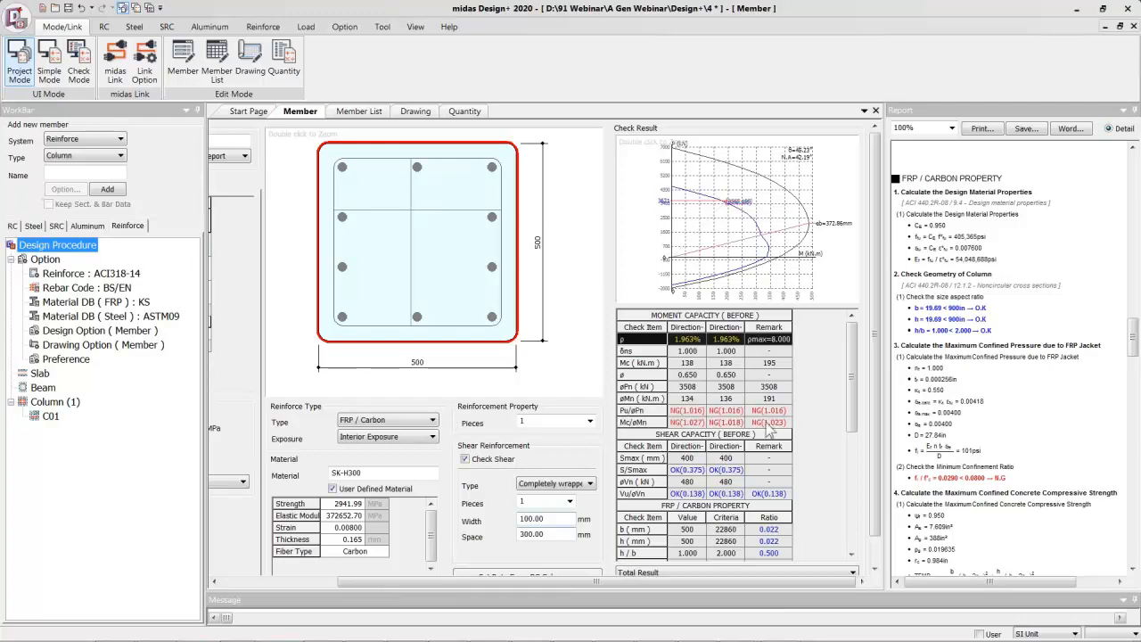
left_click_drag(853, 368, 843, 487)
left_click(705, 422)
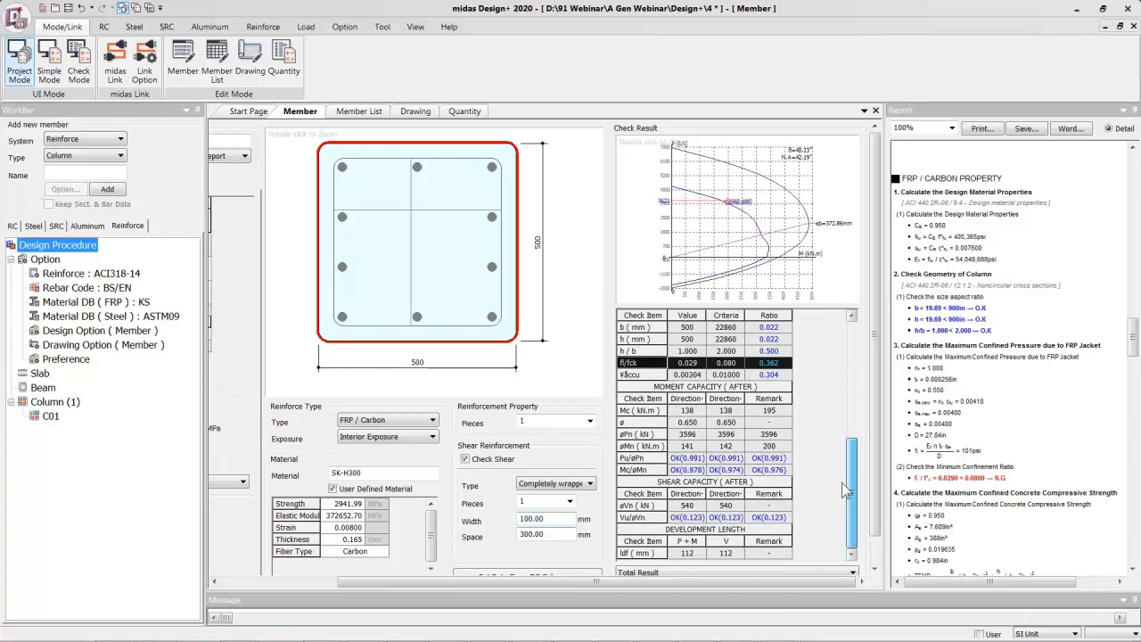
left_click(914, 330)
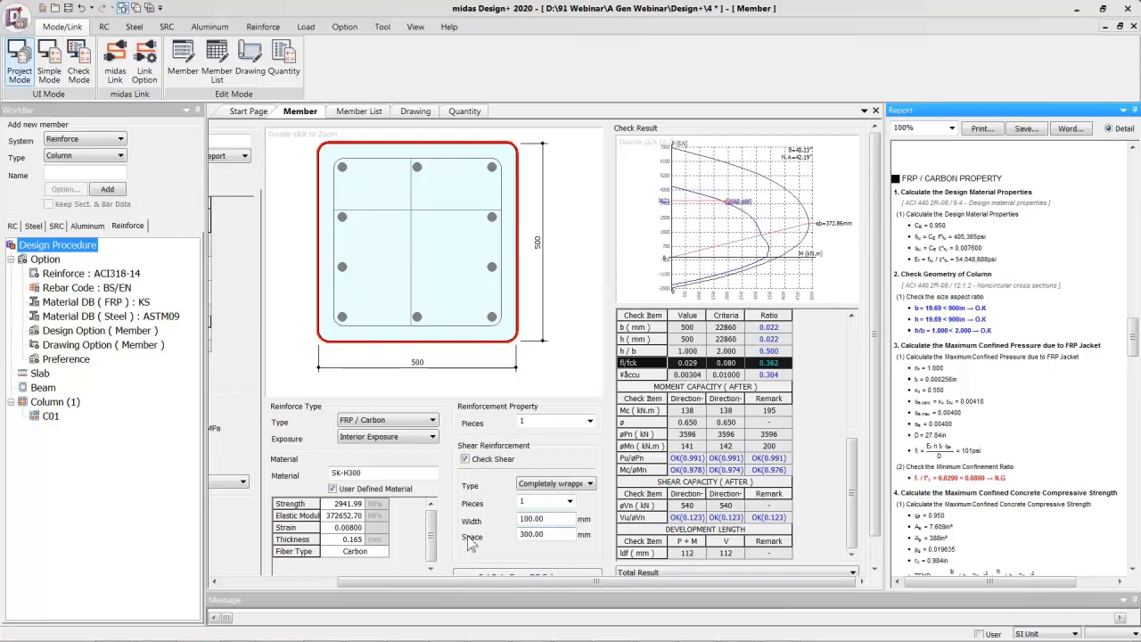
Run the automatic design for column C01 and review the resulting FRP pieces and capacity results
left_click_drag(442, 584, 326, 583)
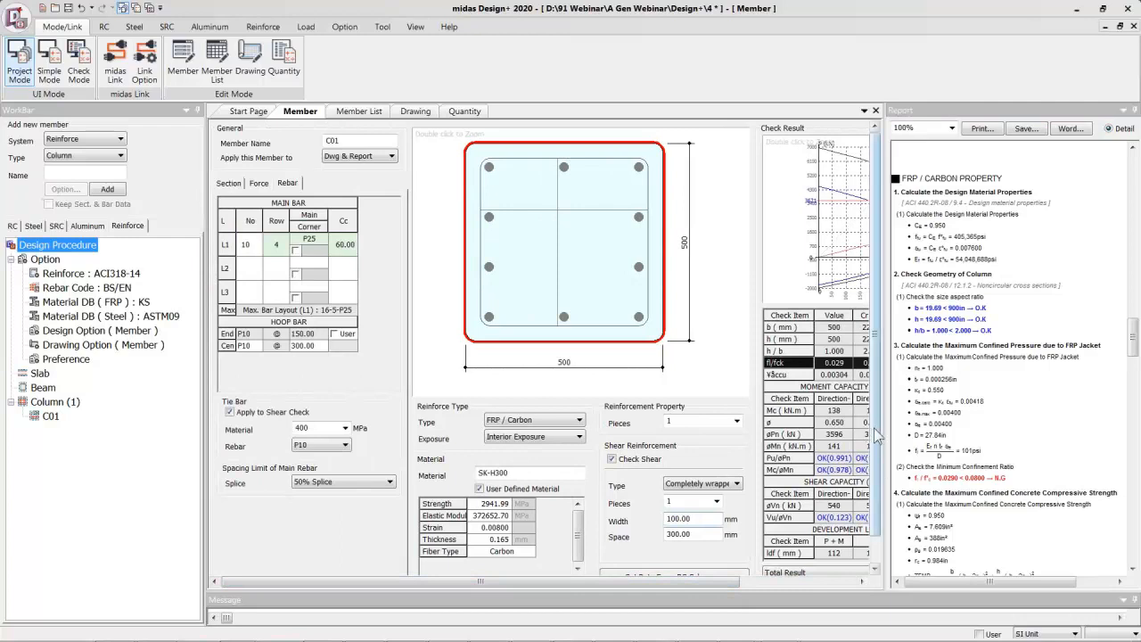
scroll(876, 434, "down", 1)
left_click(243, 566)
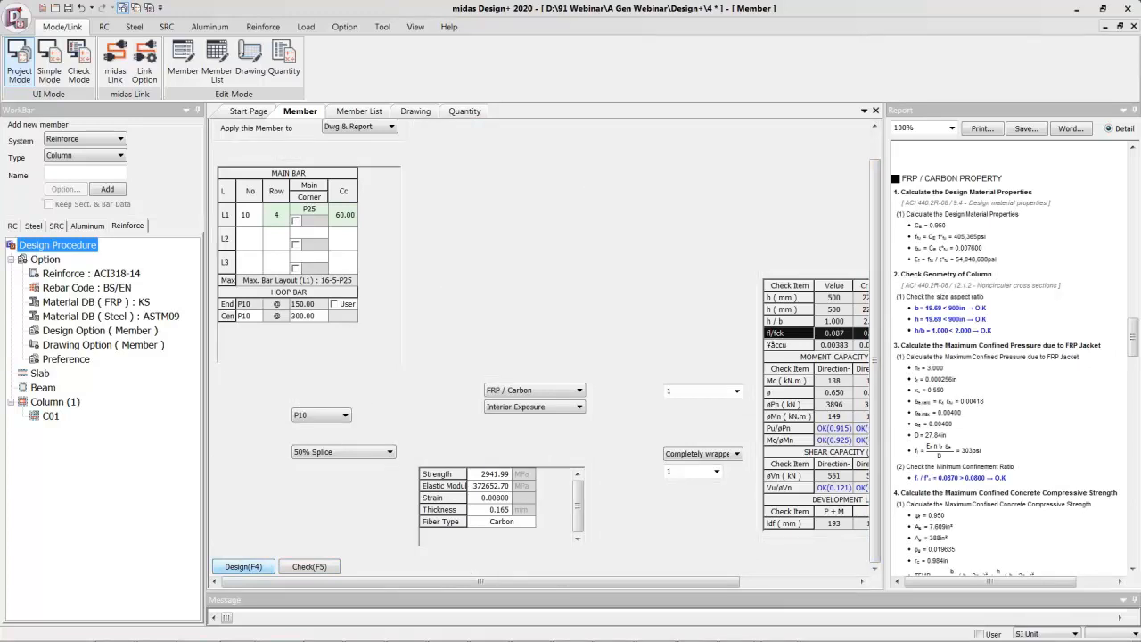
left_click_drag(555, 582, 666, 609)
left_click(756, 450)
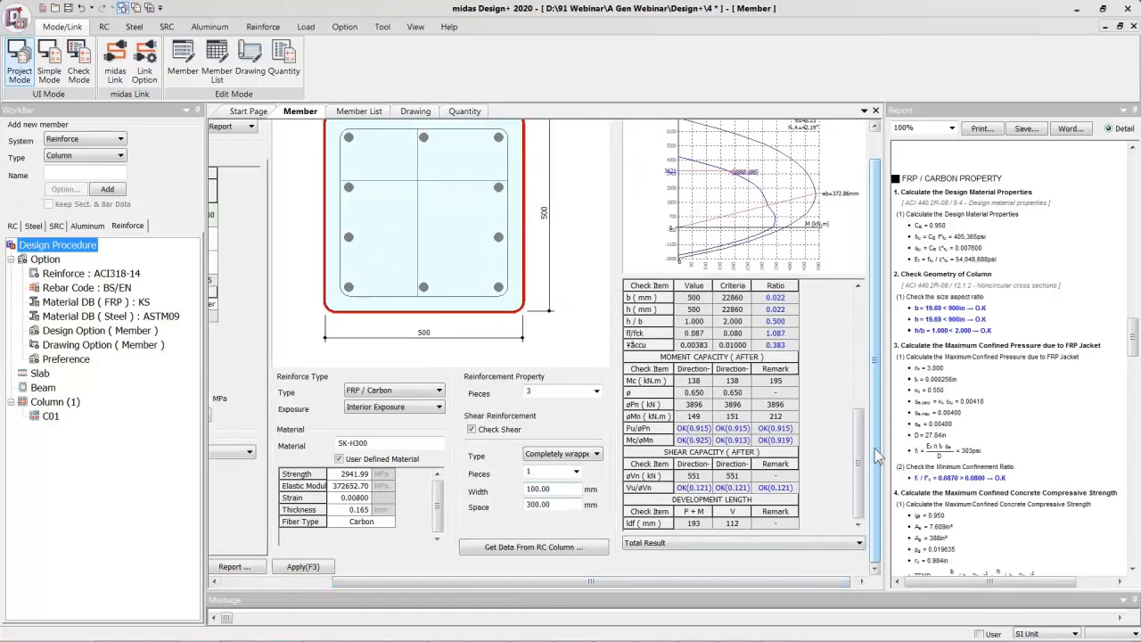
left_click_drag(863, 456, 869, 417)
scroll(645, 368, "up", 5)
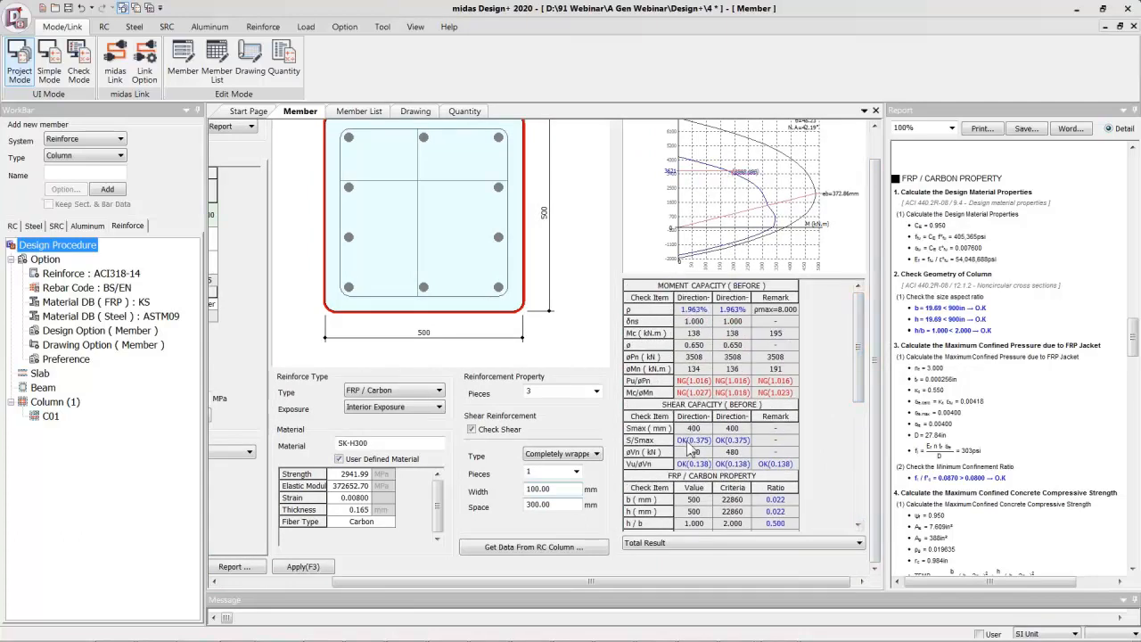
Review column C01's force and section inputs, set the SK-H300 fiber thickness to 0.2 mm, and rerun the check
left_click_drag(596, 585, 484, 584)
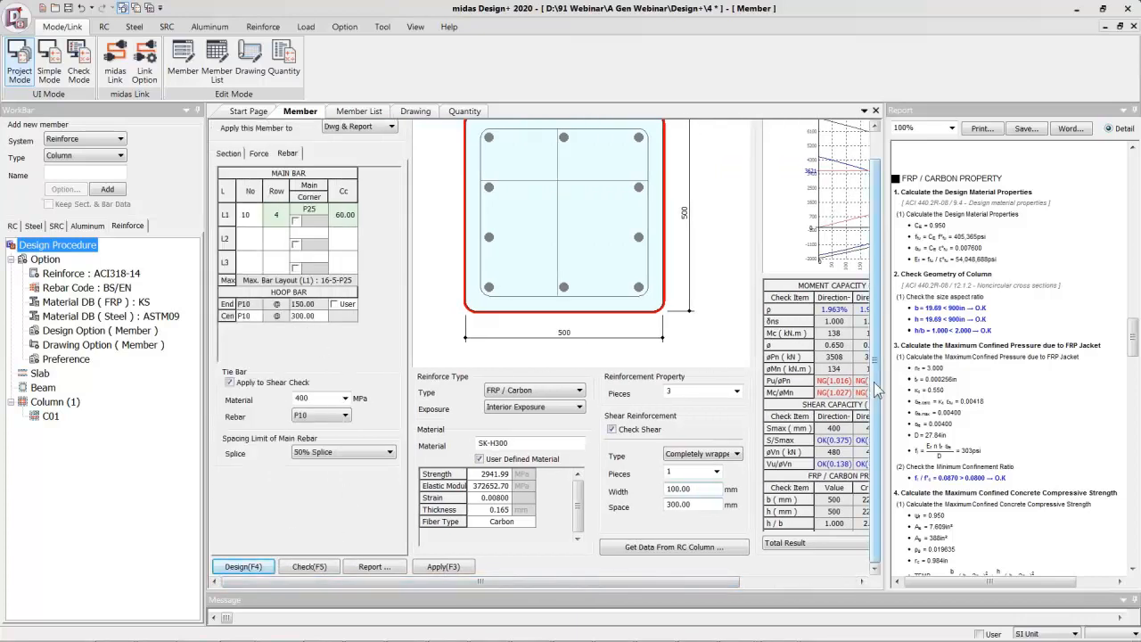
left_click_drag(876, 382, 884, 346)
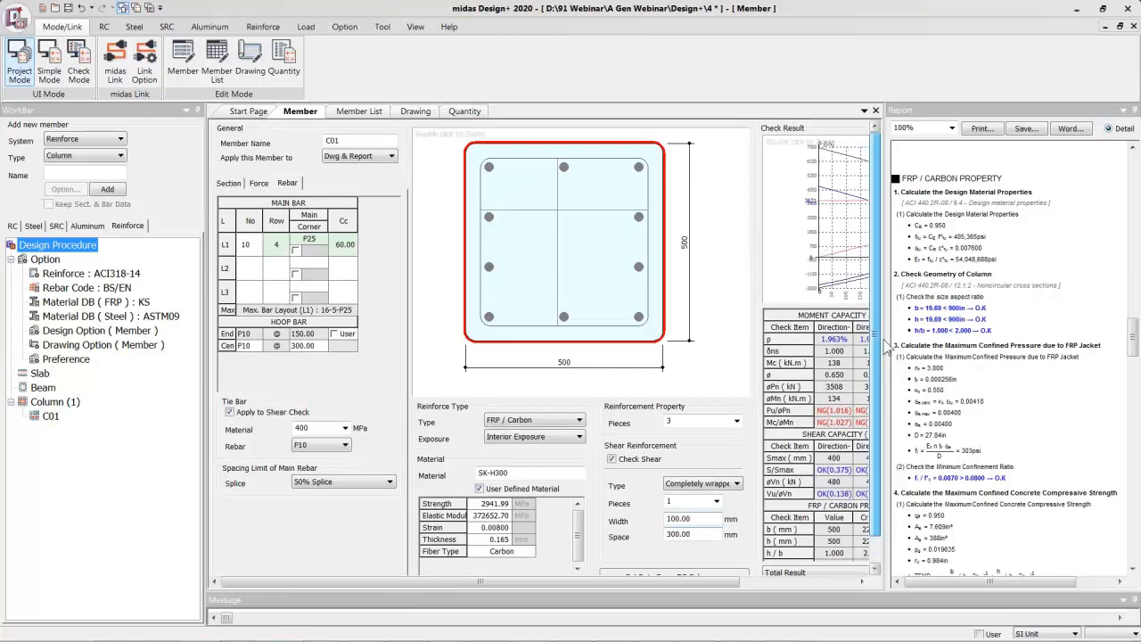
left_click(258, 183)
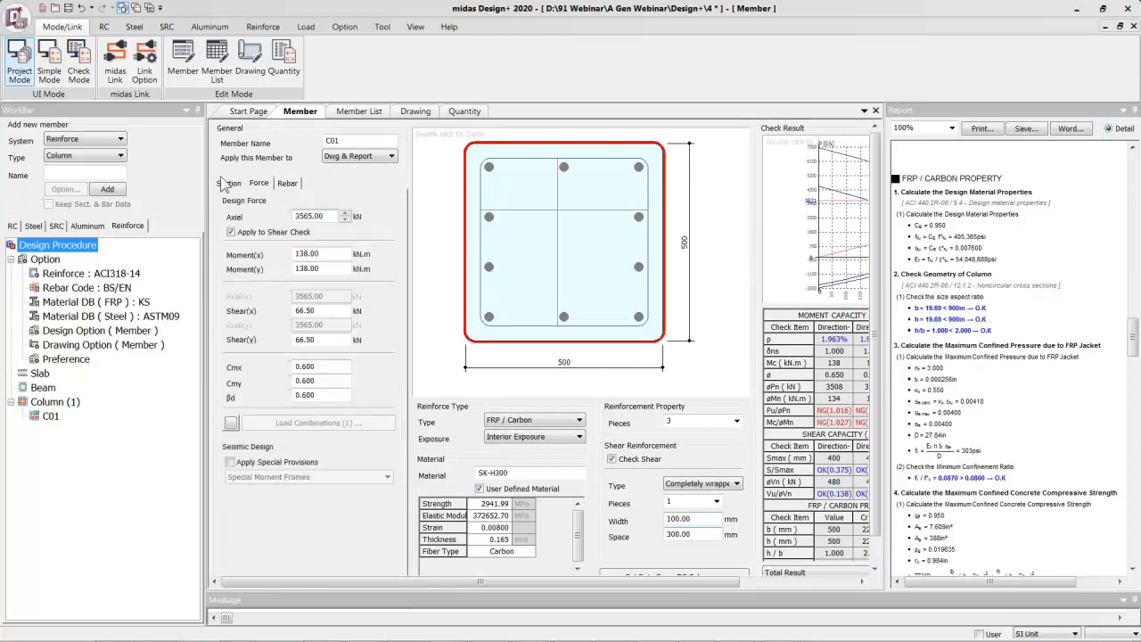
left_click(227, 183)
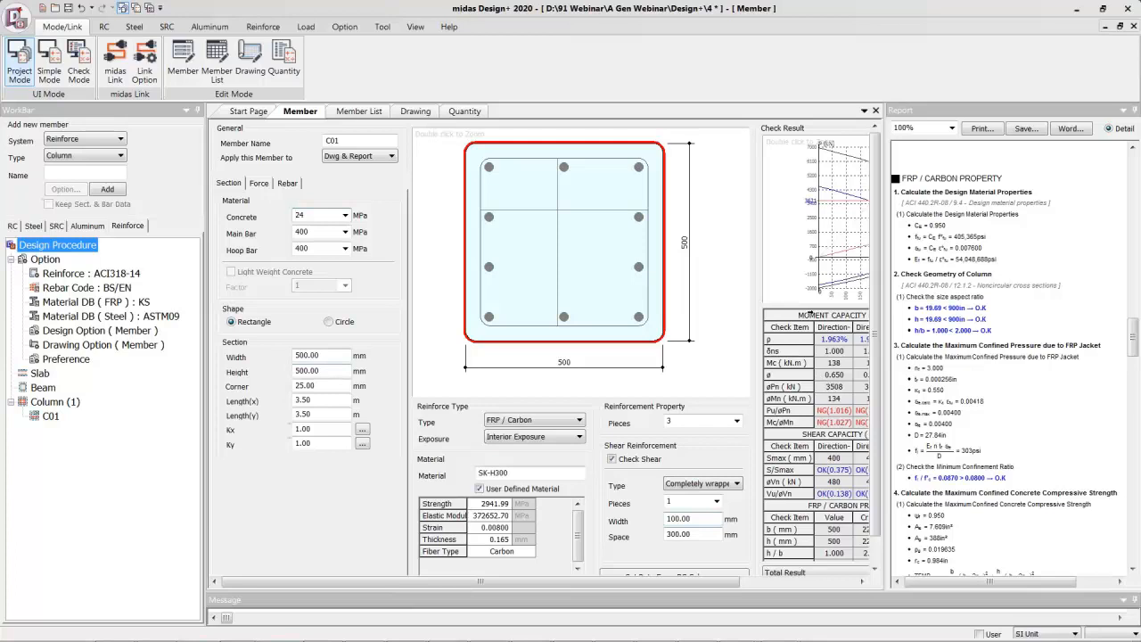
scroll(863, 397, "down", 1)
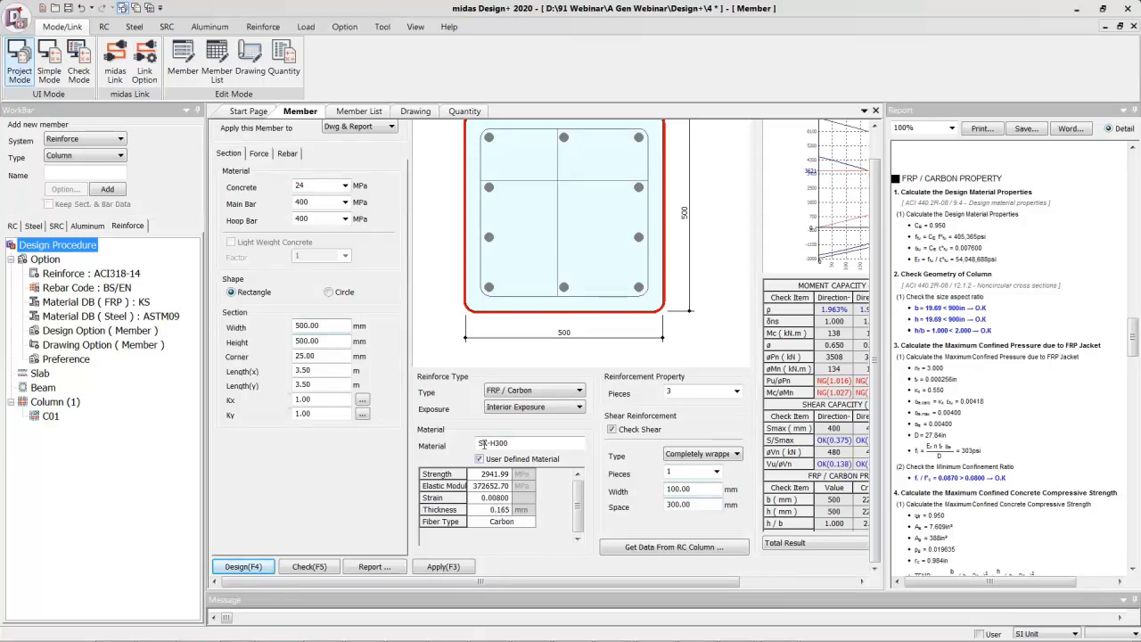
left_click_drag(497, 510, 514, 510)
type("2")
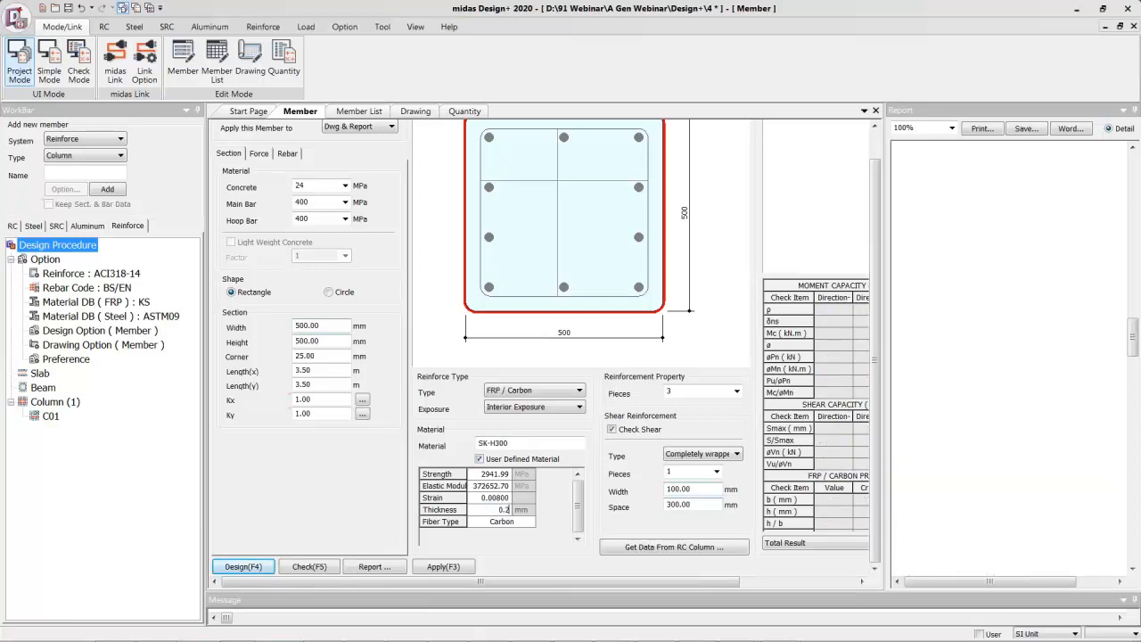
left_click(287, 567)
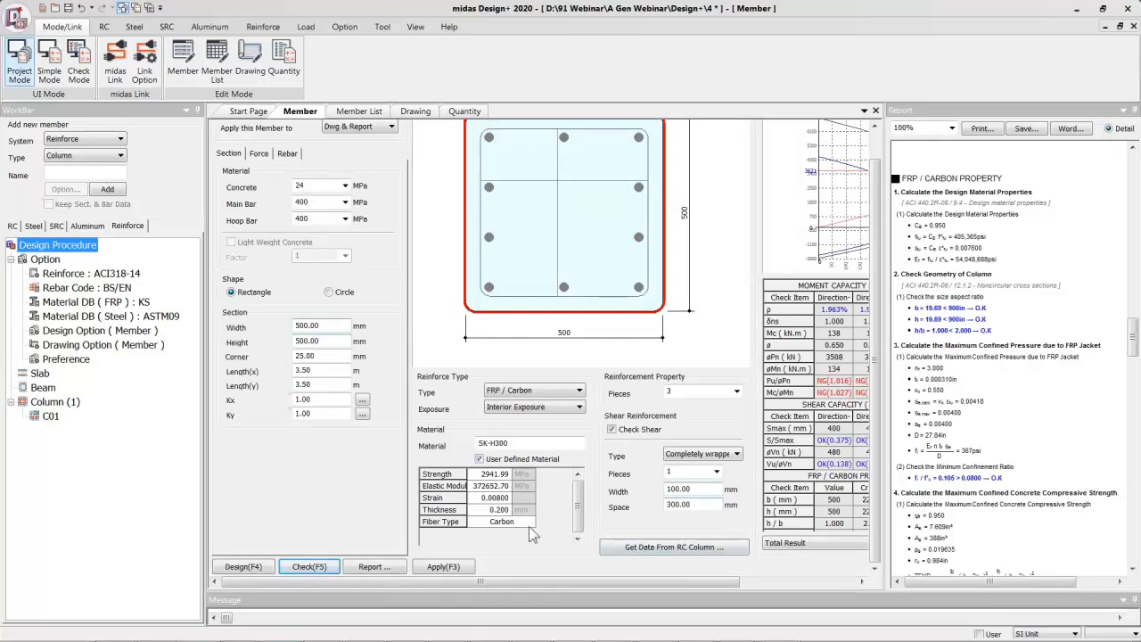
left_click_drag(532, 580, 672, 604)
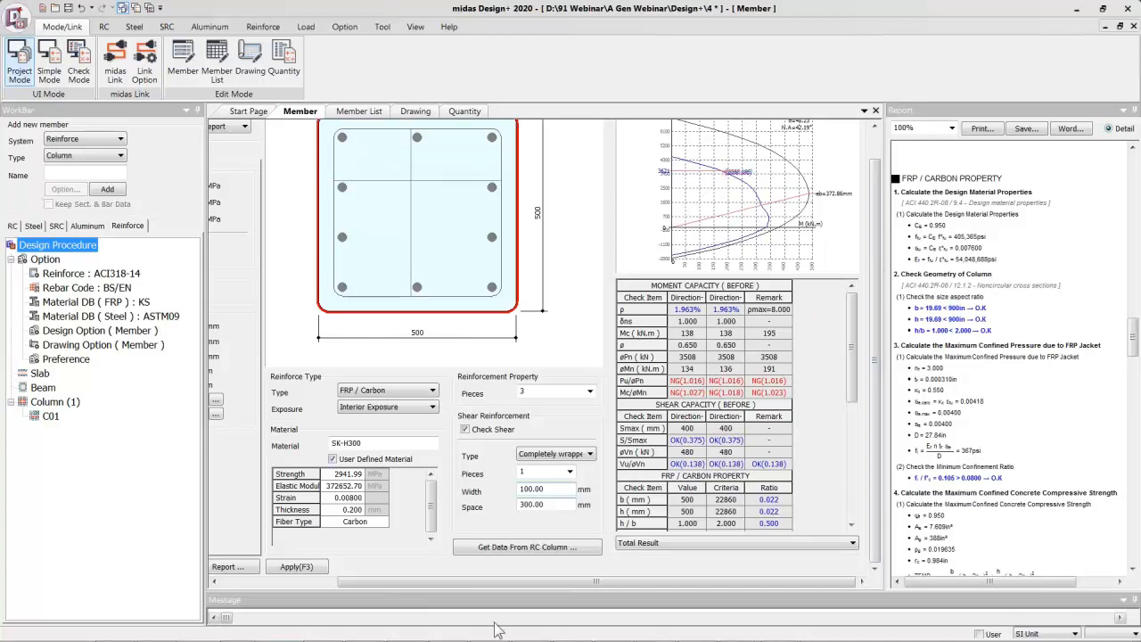
left_click_drag(472, 590, 355, 590)
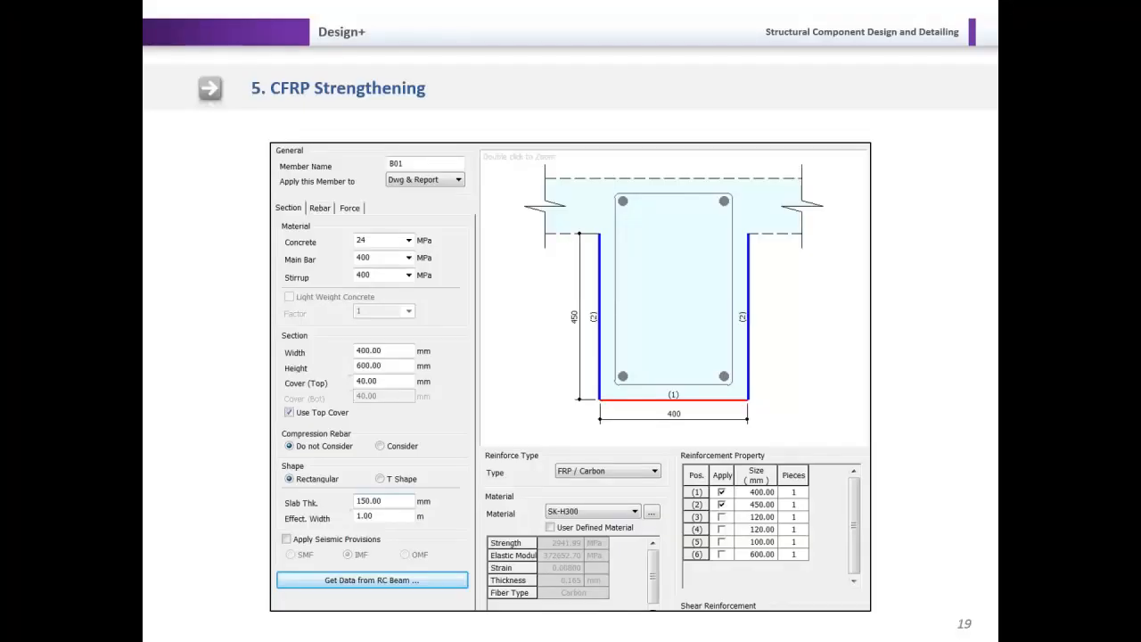
left_click(156, 344)
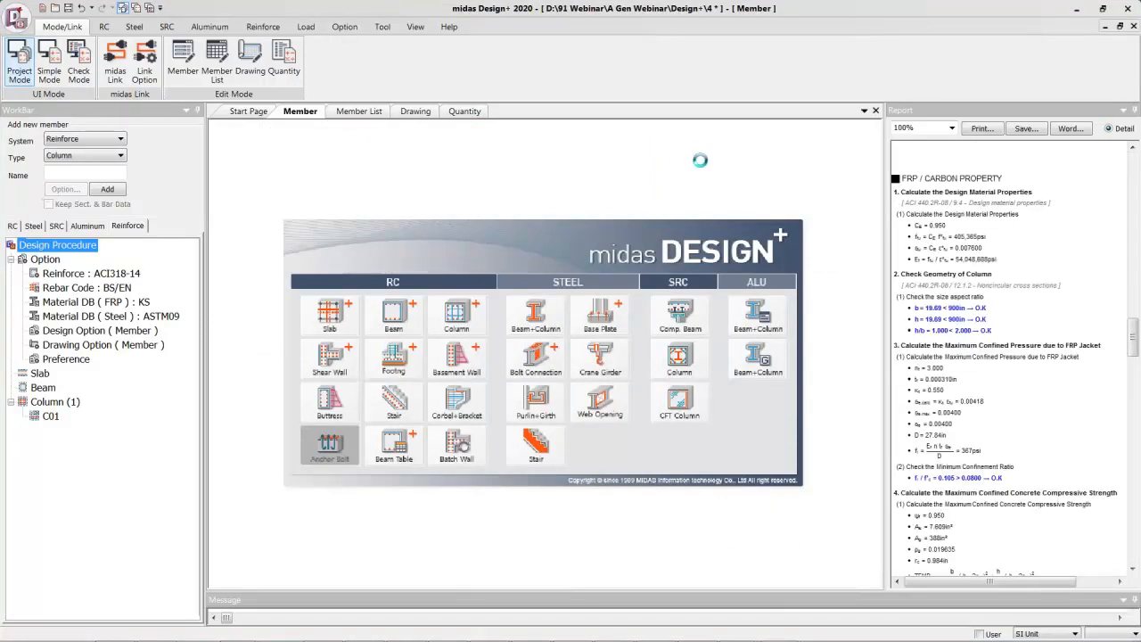
left_click(928, 52)
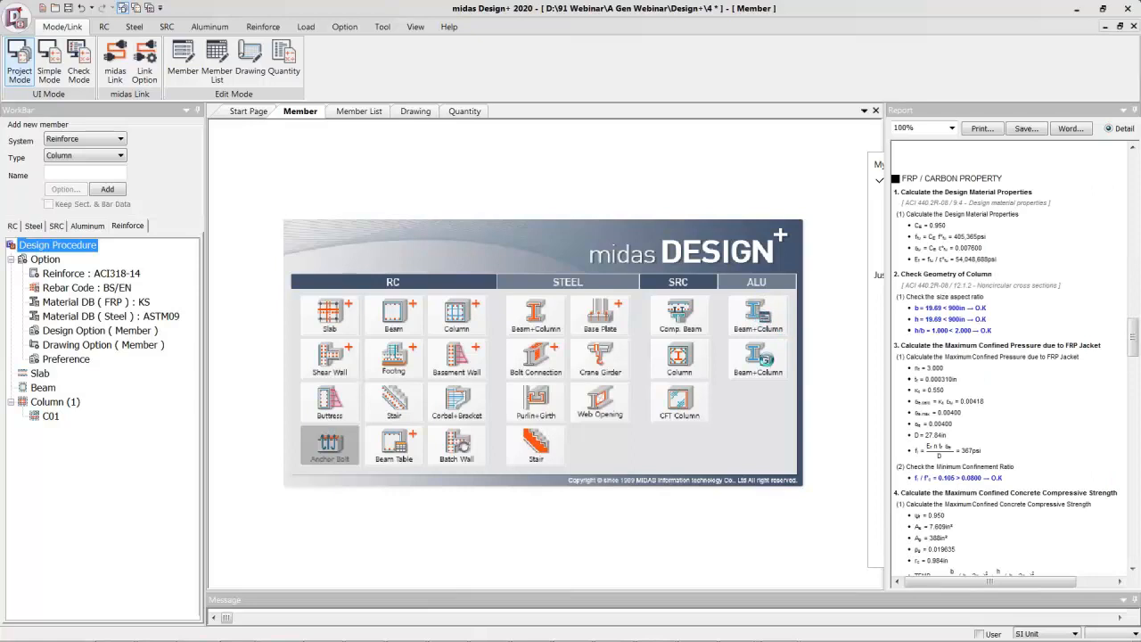
Open a general aluminum beam/column member, keep material 2014-T6 with the Extrusions product, and select section D-8382
left_click(757, 360)
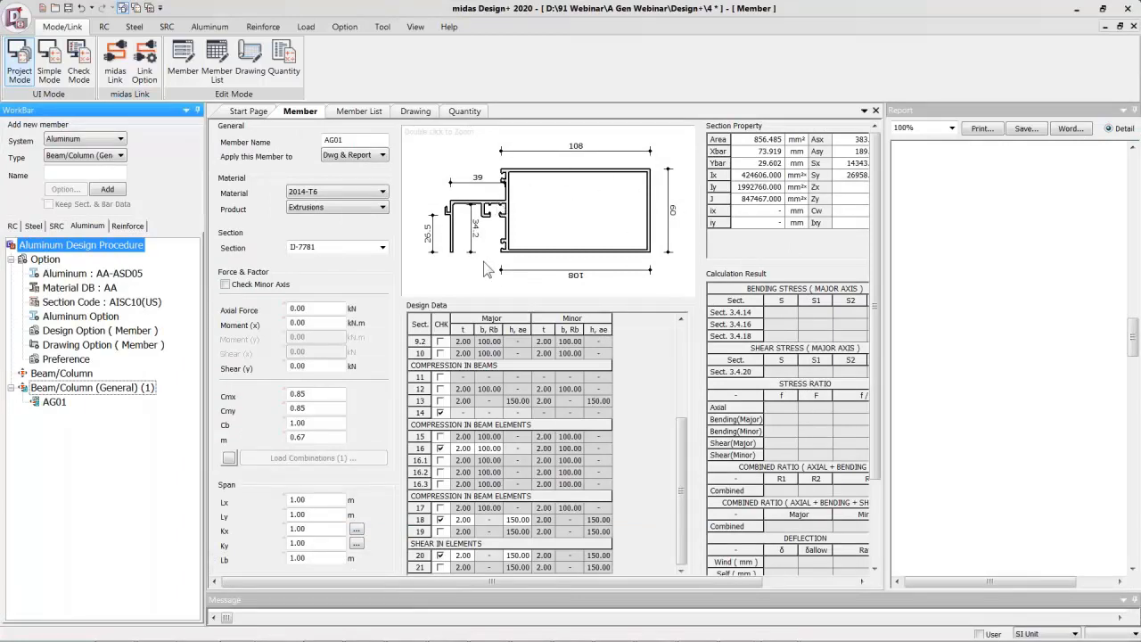
left_click(331, 193)
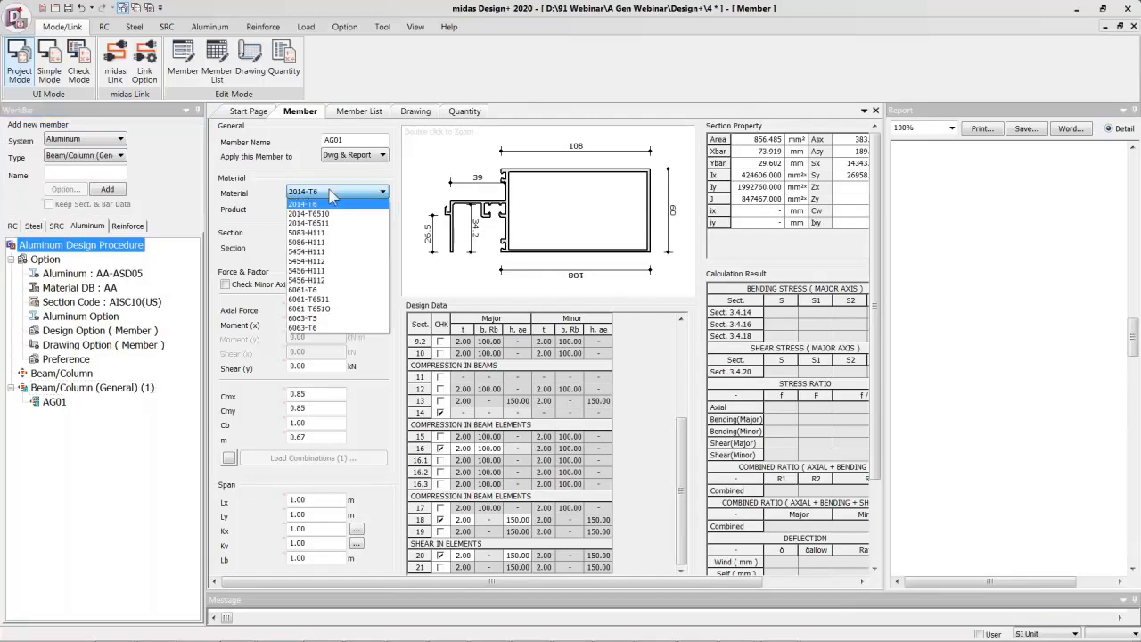
left_click(329, 190)
left_click(301, 209)
left_click(301, 209)
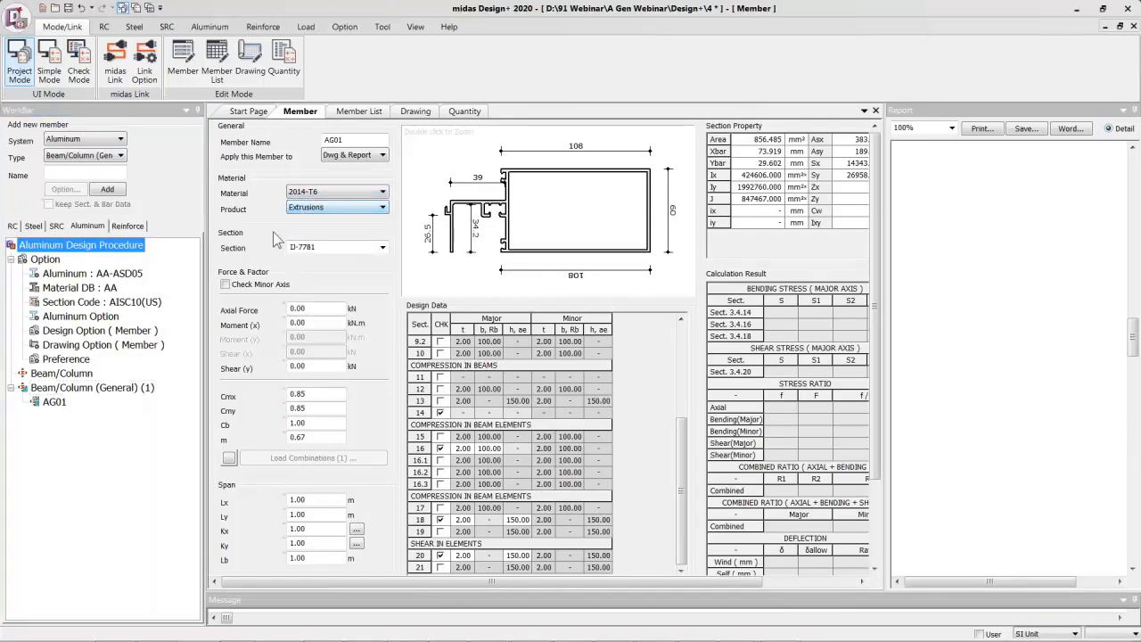
left_click(384, 248)
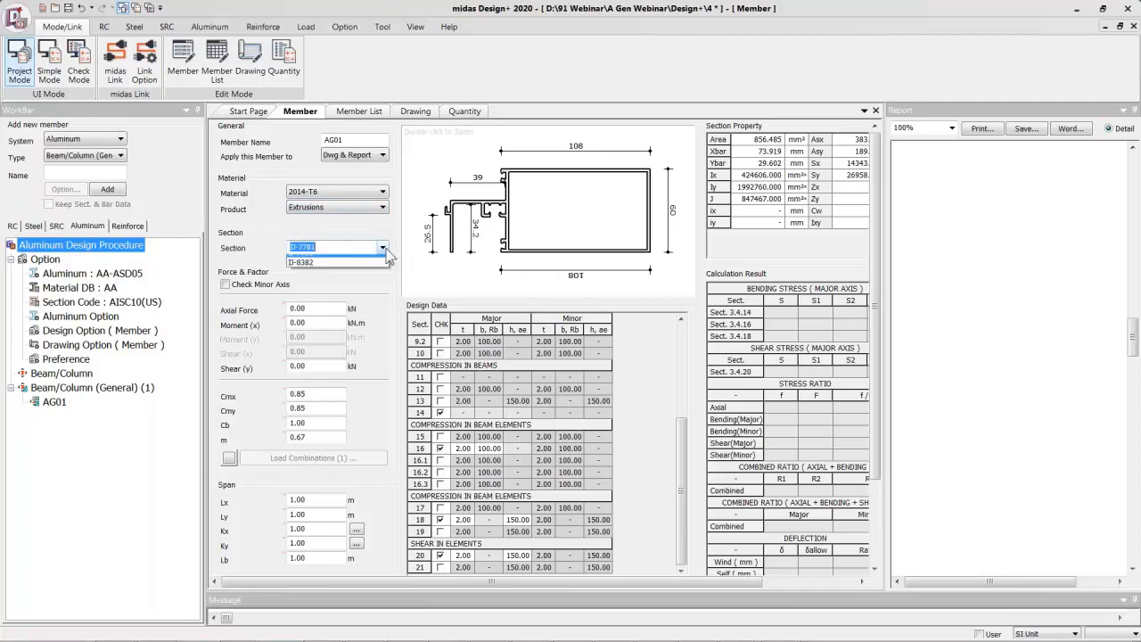
left_click(369, 262)
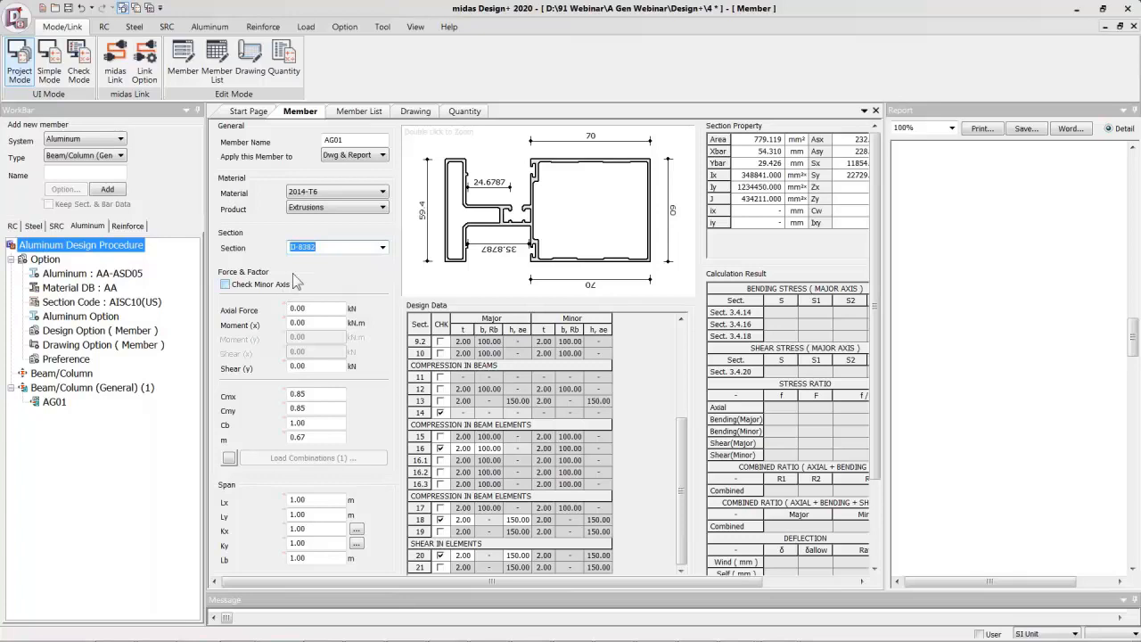
Set member AG01's axial force to 50 kN, moment (x) to 10 kN.m and shear (y) to 10 kN
left_click_drag(875, 239, 875, 334)
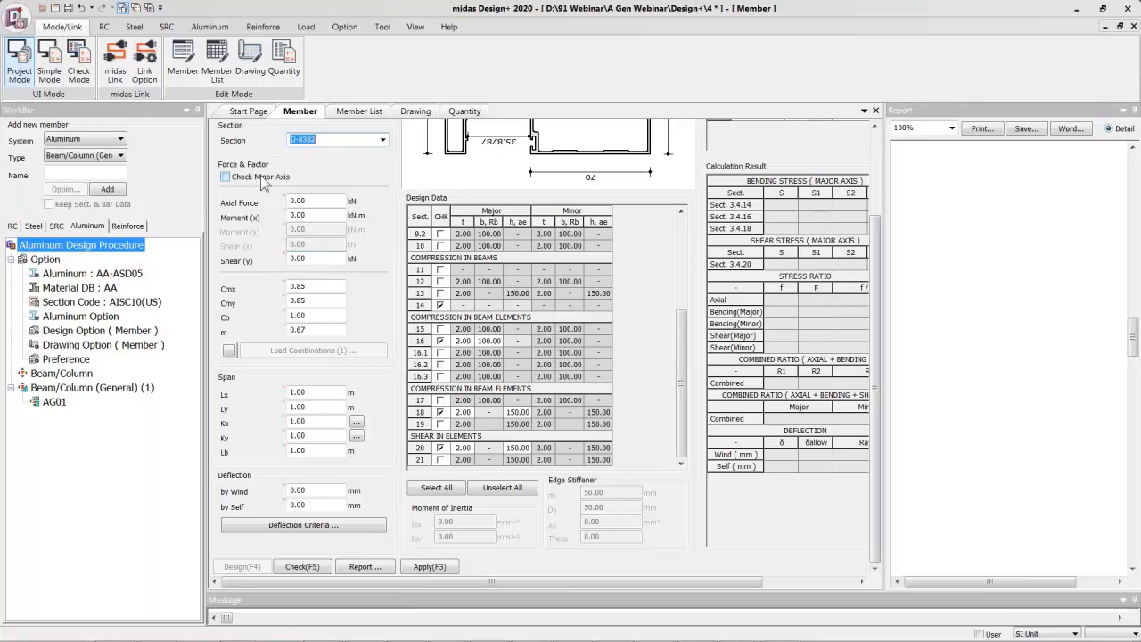
left_click(299, 200)
type("10")
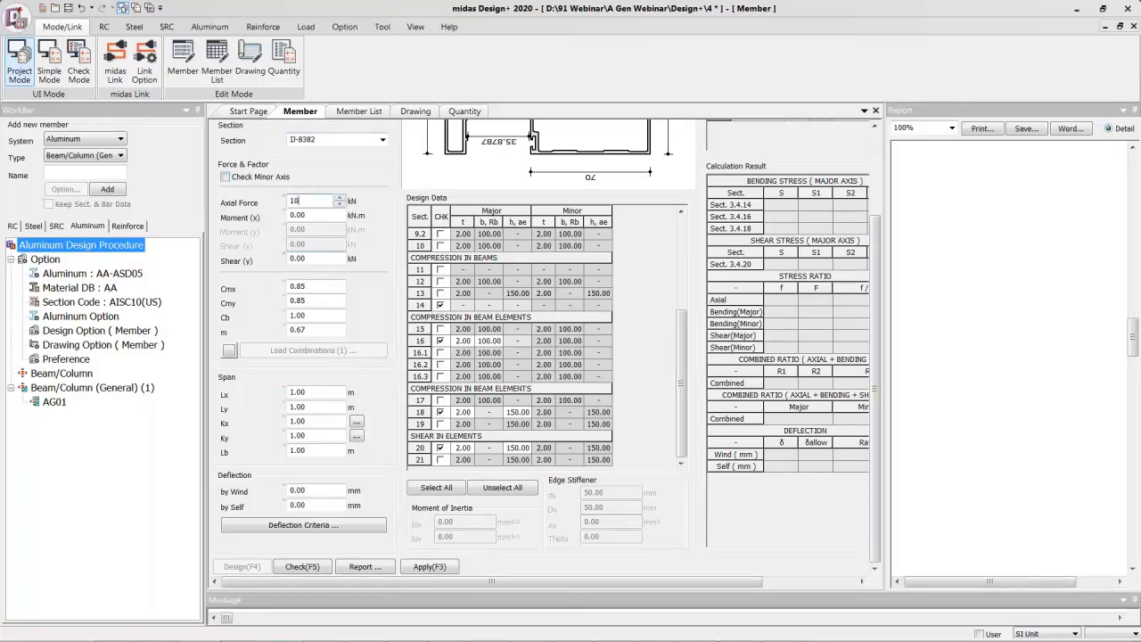
left_click_drag(305, 202, 257, 188)
type("50")
key("Tab")
type("10")
key("Tab")
type("10")
key("Tab")
Set AG01's wind and self deflections to 2 mm each and view the deflection criteria without changing them
key("Tab")
key("Tab")
key("Tab")
key("Tab")
key("Tab")
key("Tab")
key("Tab")
key("Tab")
key("Tab")
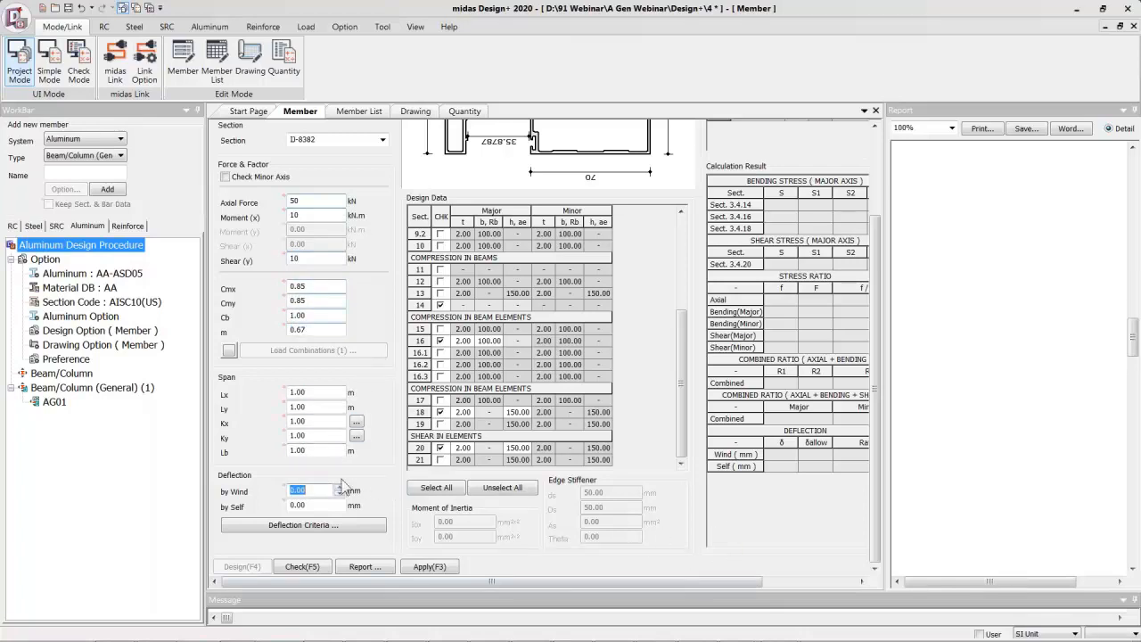
type("2")
key("Tab")
type("2")
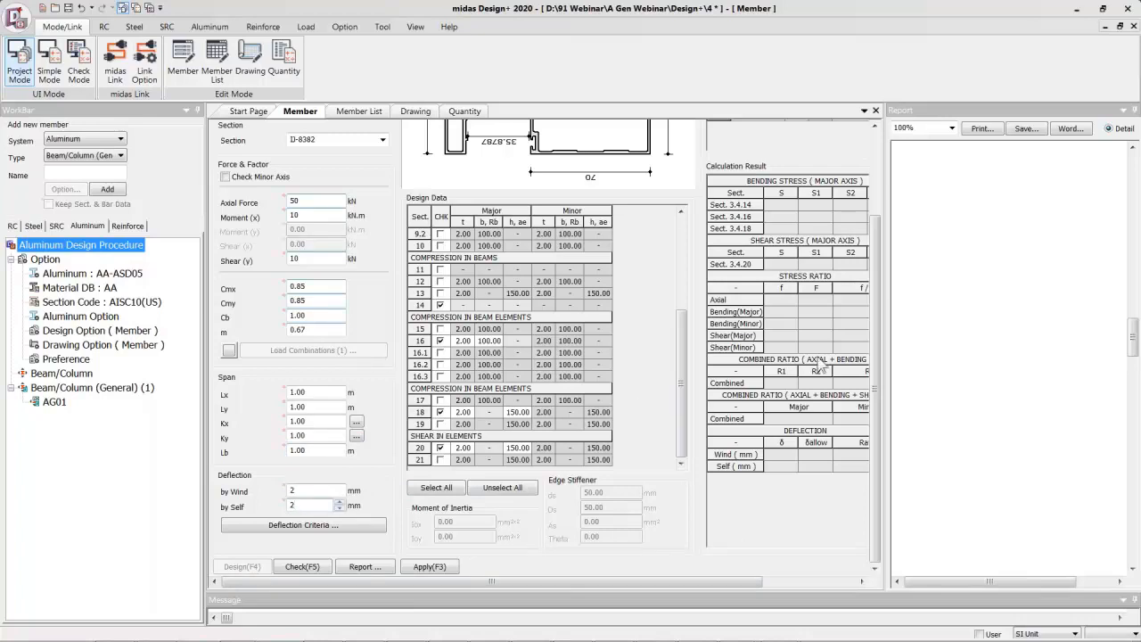
left_click(238, 526)
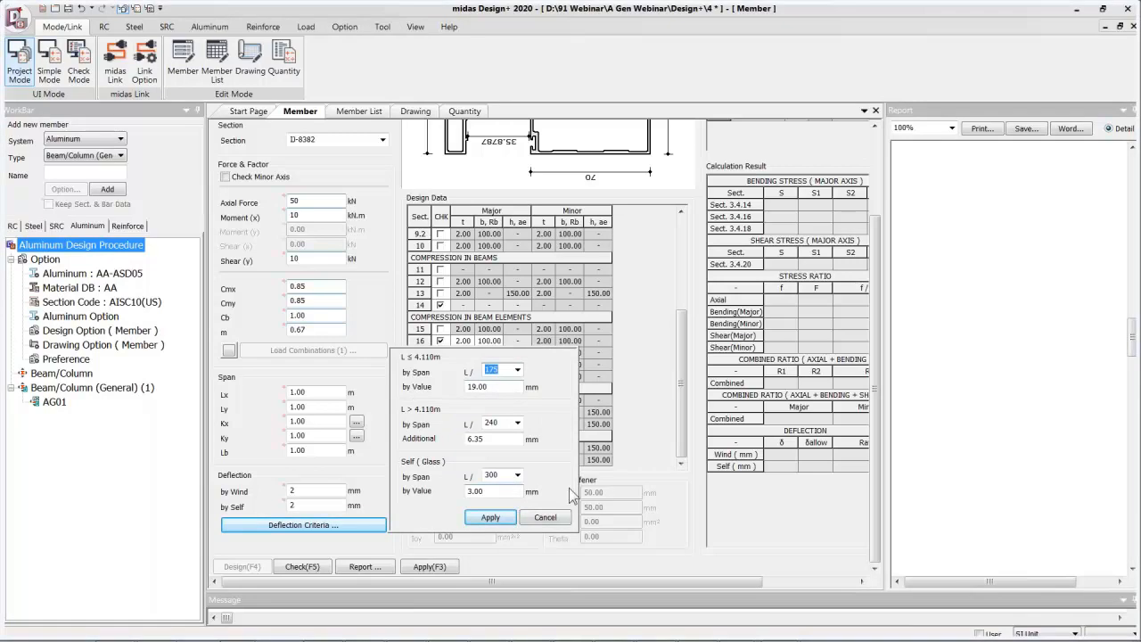
left_click(549, 519)
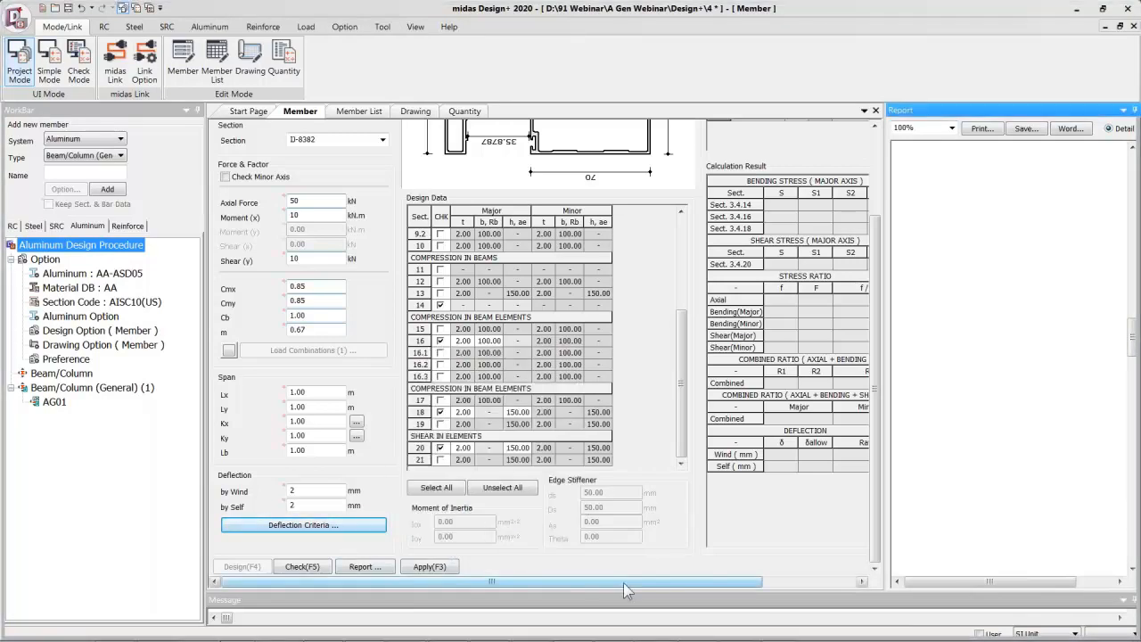
Run the design check on aluminum member AG01 and dismiss the message
left_click_drag(623, 582, 596, 582)
left_click_drag(874, 441, 859, 330)
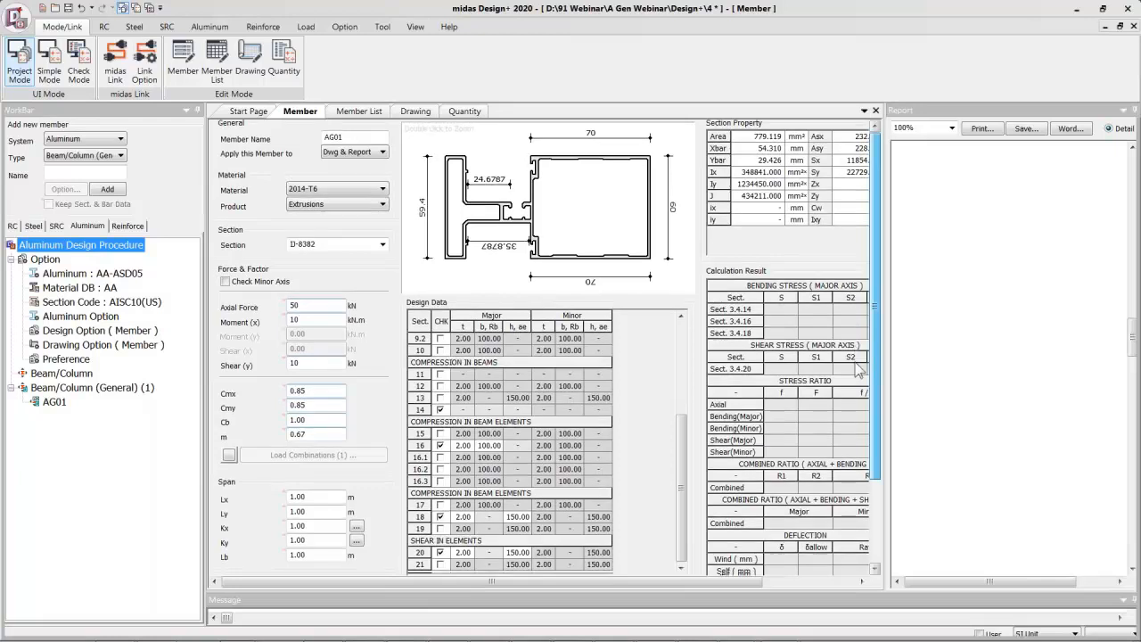
scroll(855, 366, "down", 3)
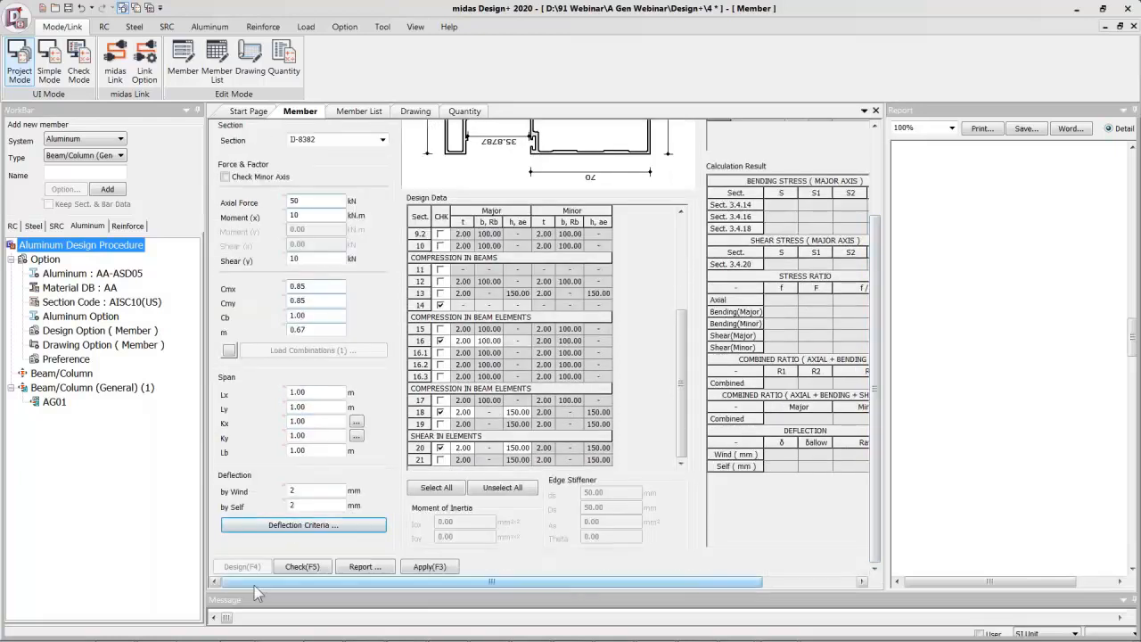
left_click(301, 567)
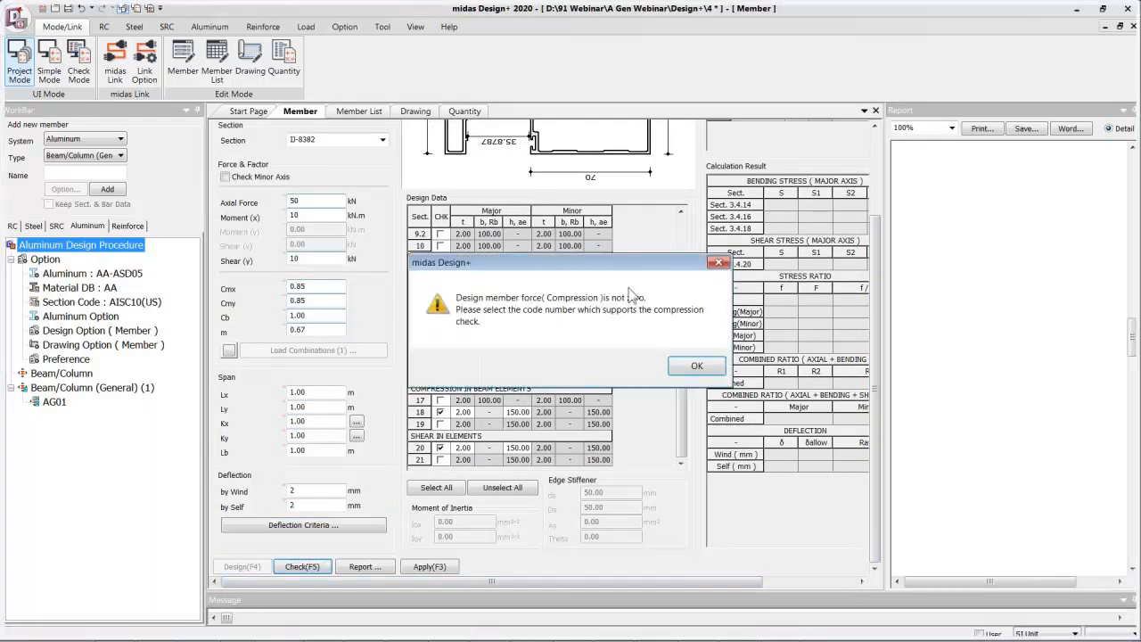
left_click(701, 368)
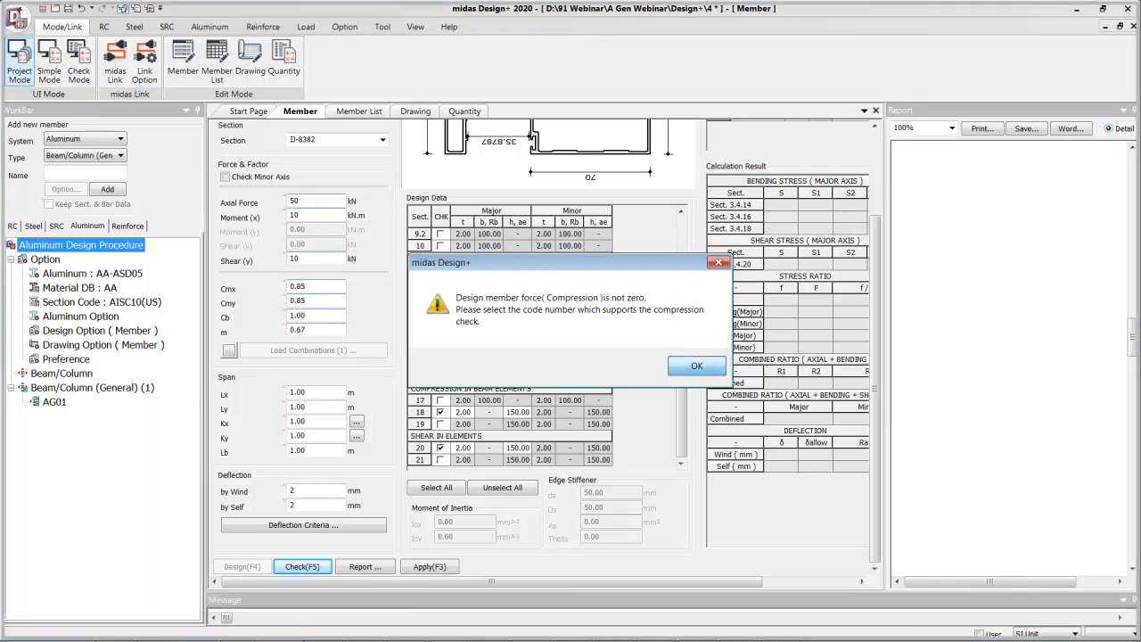
left_click(701, 368)
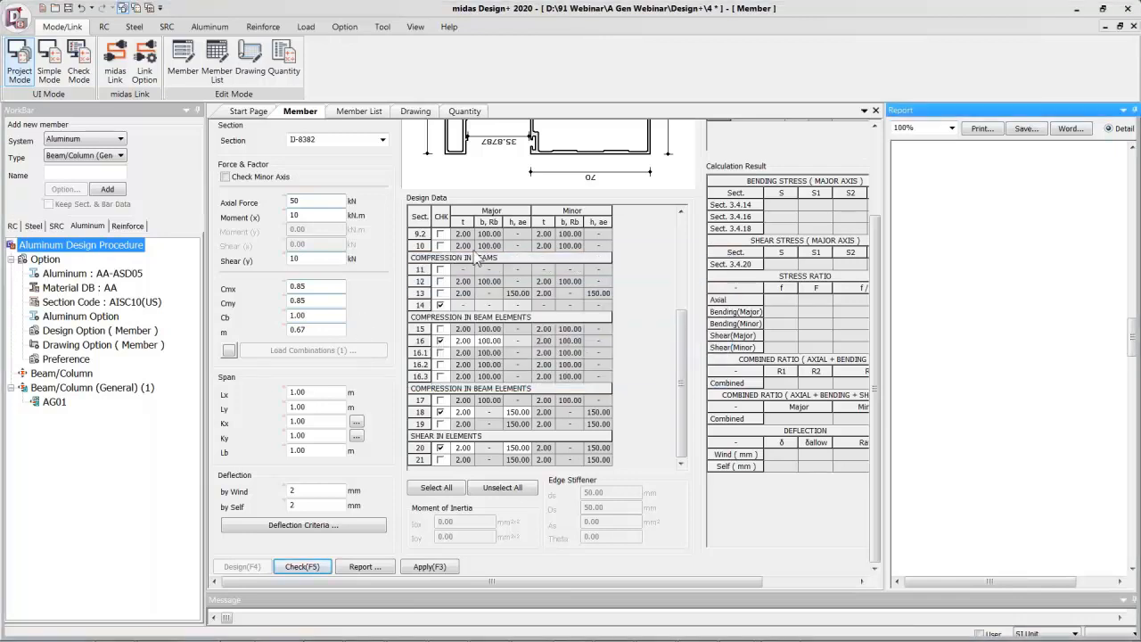
Try the check with Sections 12 and 13 also enabled in the design data
left_click(440, 305)
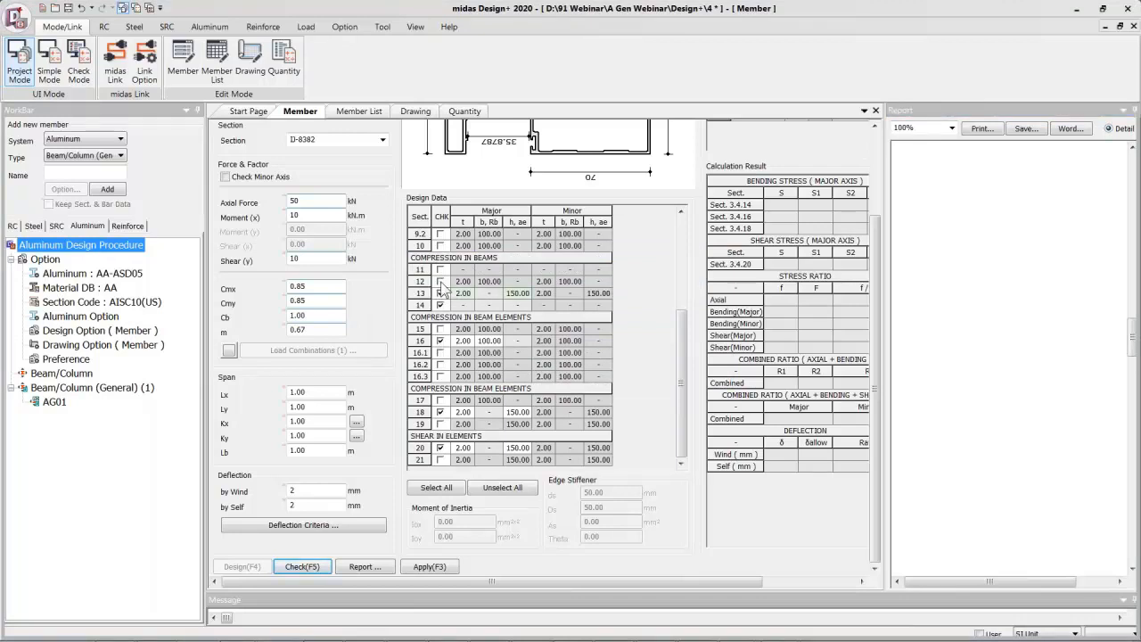
left_click(439, 281)
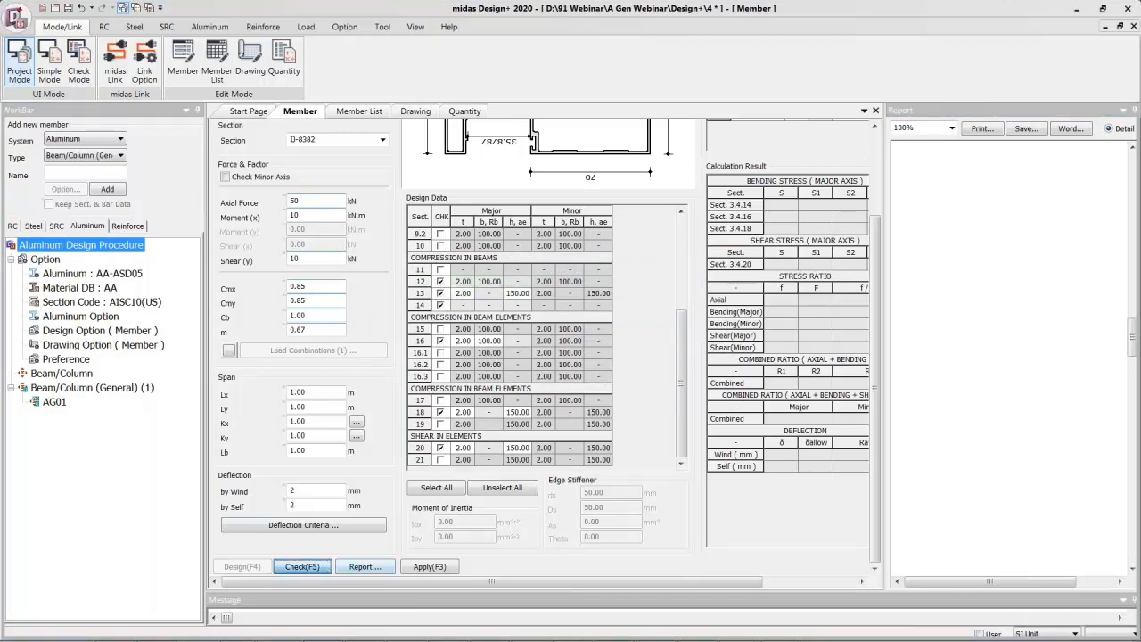
left_click(303, 568)
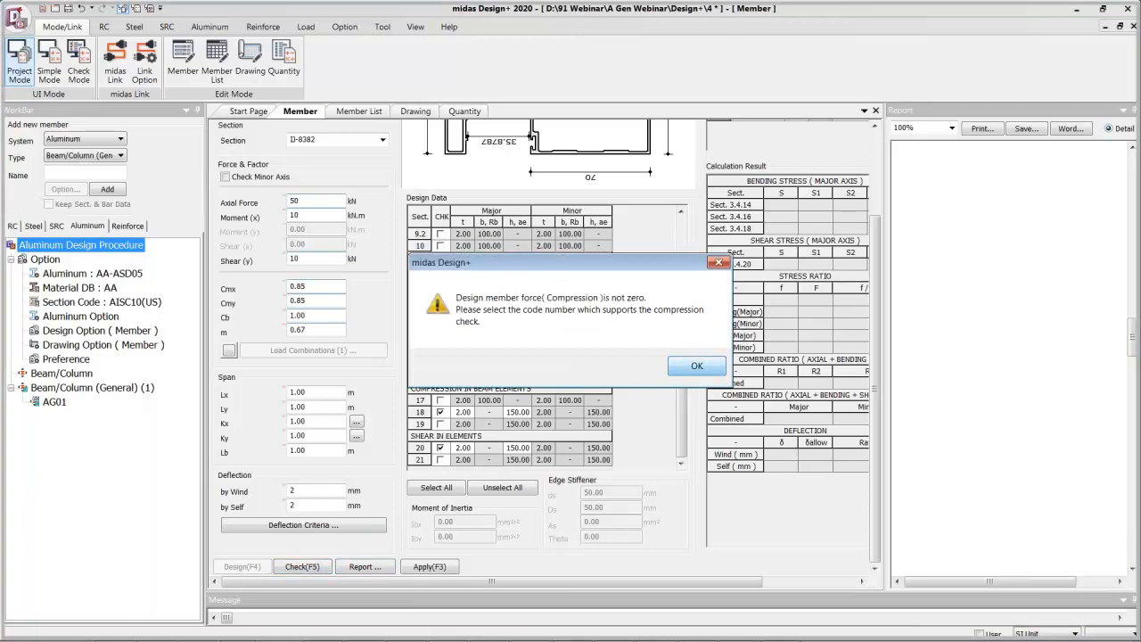
left_click(691, 365)
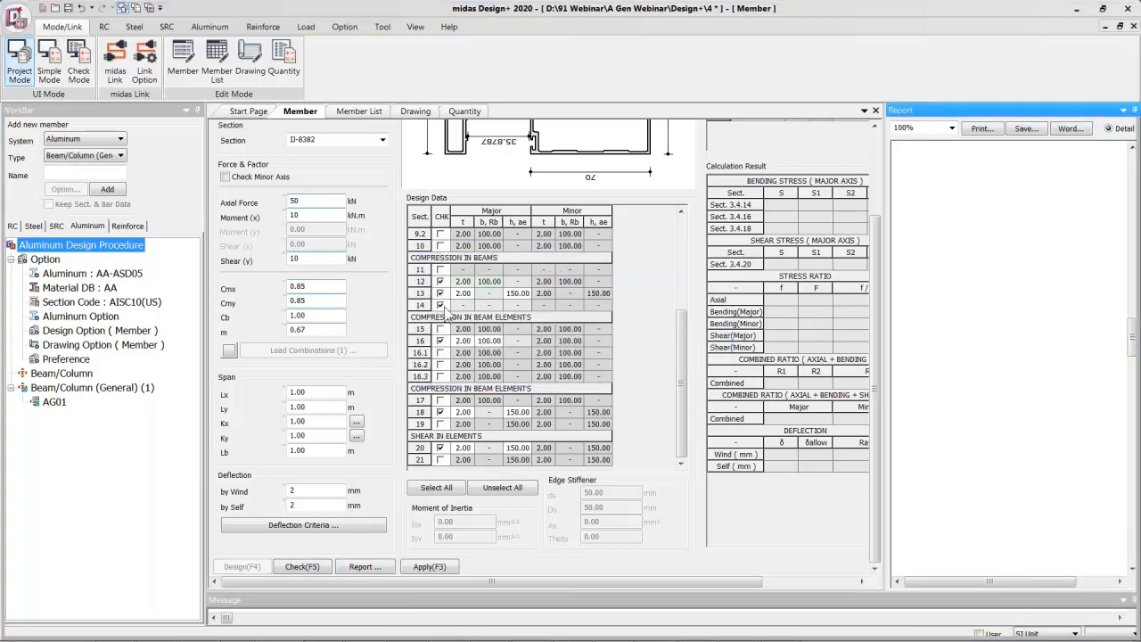
Try the check again with Sections 14 and 13 disabled under compression in beams
left_click(303, 567)
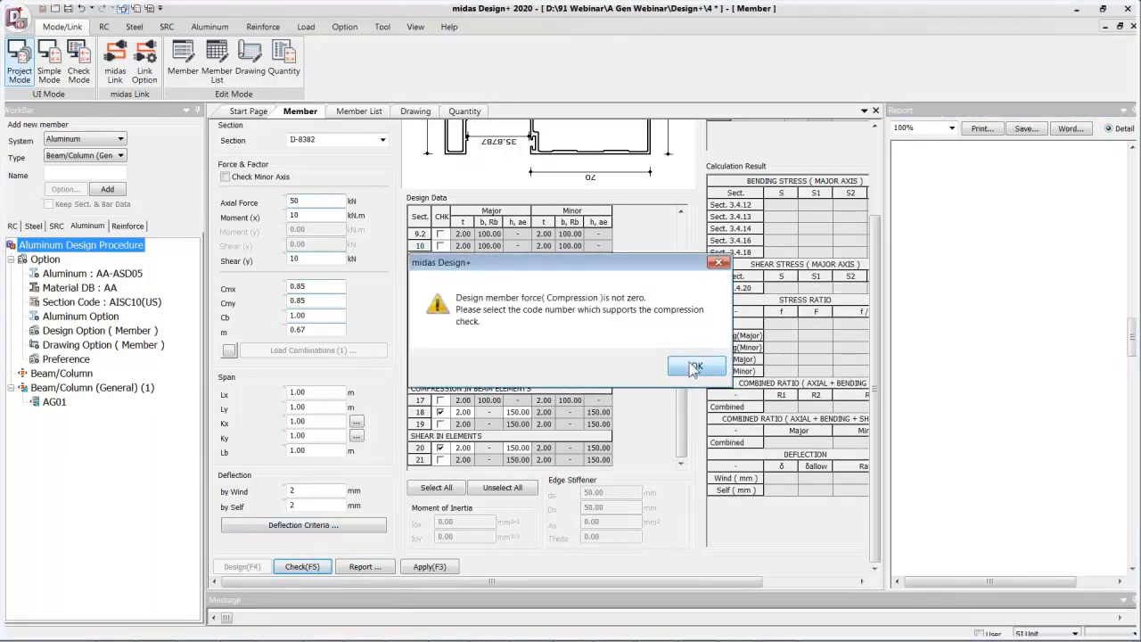
left_click(697, 365)
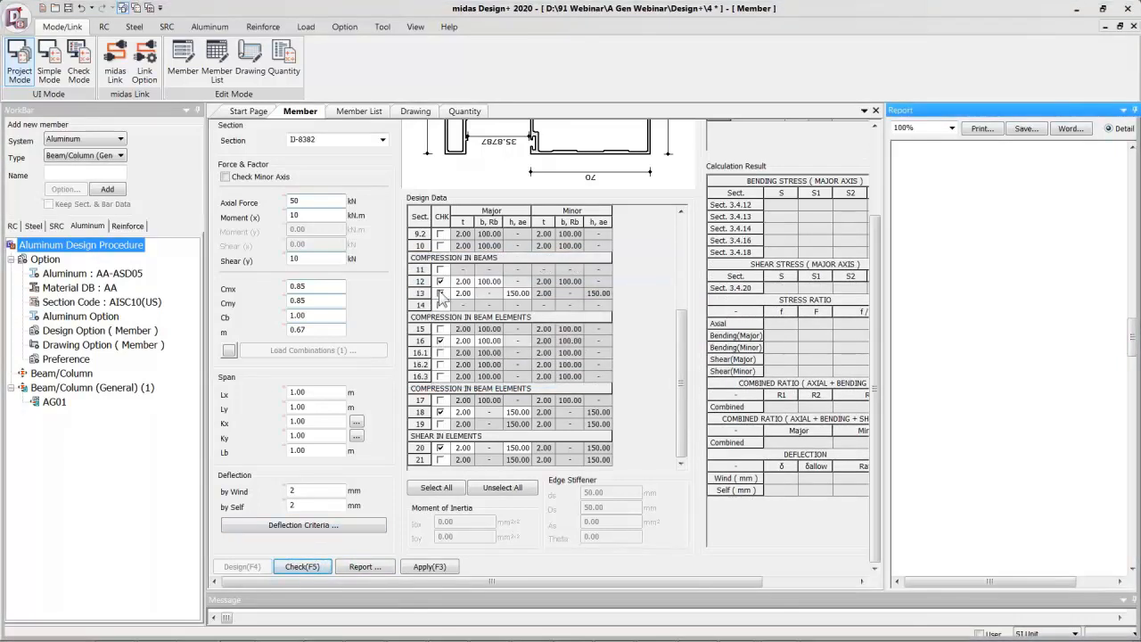
left_click(326, 572)
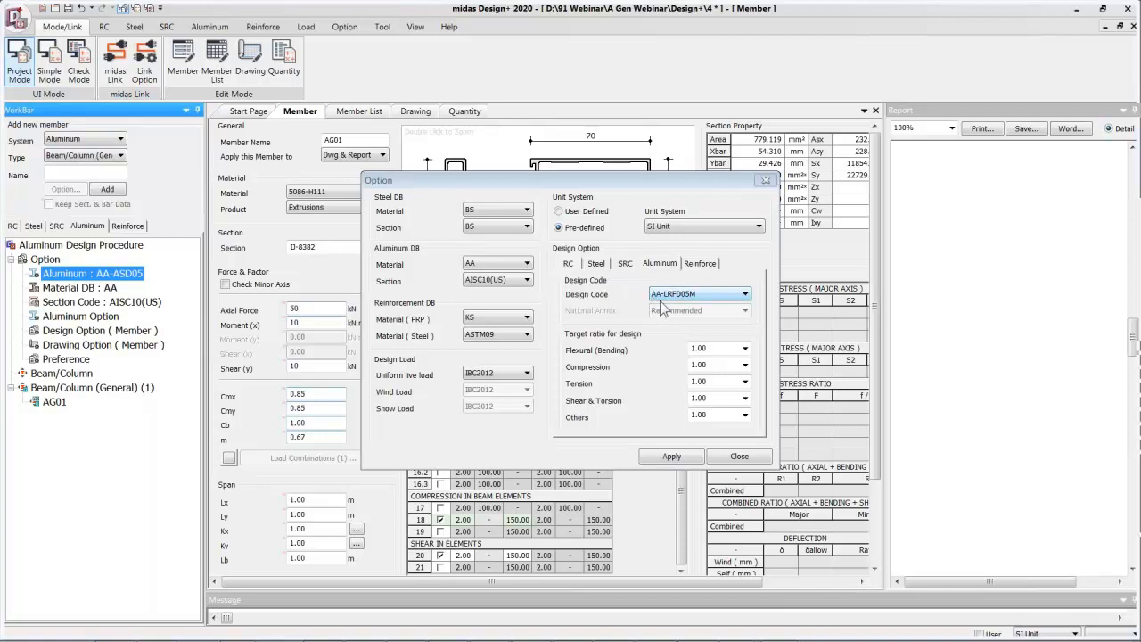
Change the aluminum design code to AA-LRFD05M and rerun the check on AG01
left_click(660, 457)
left_click(728, 459)
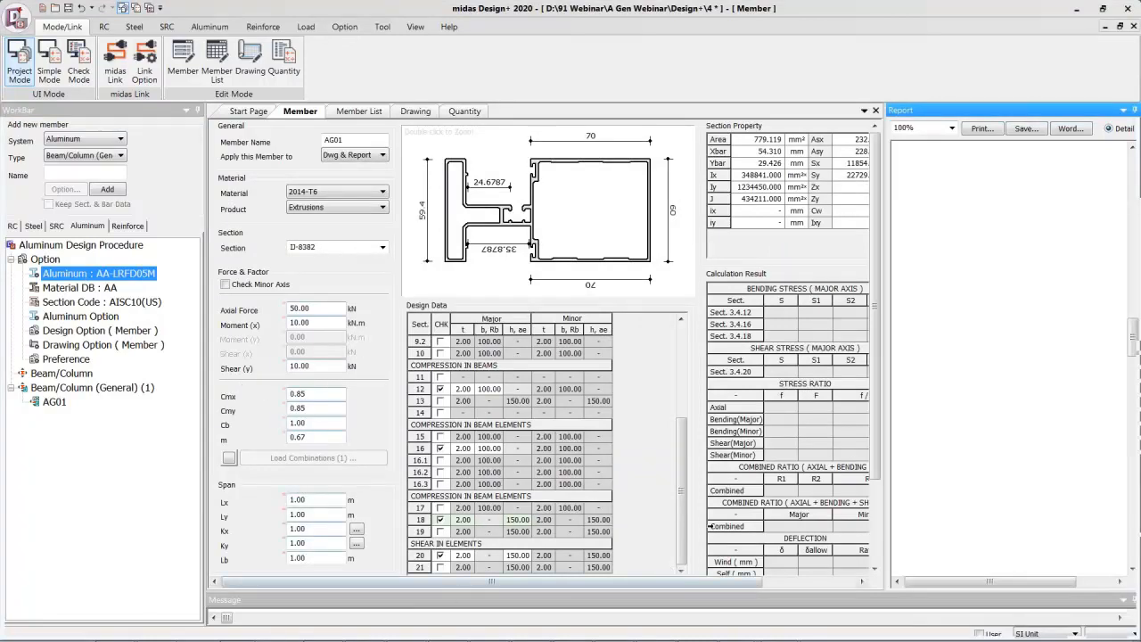
scroll(876, 404, "down", 3)
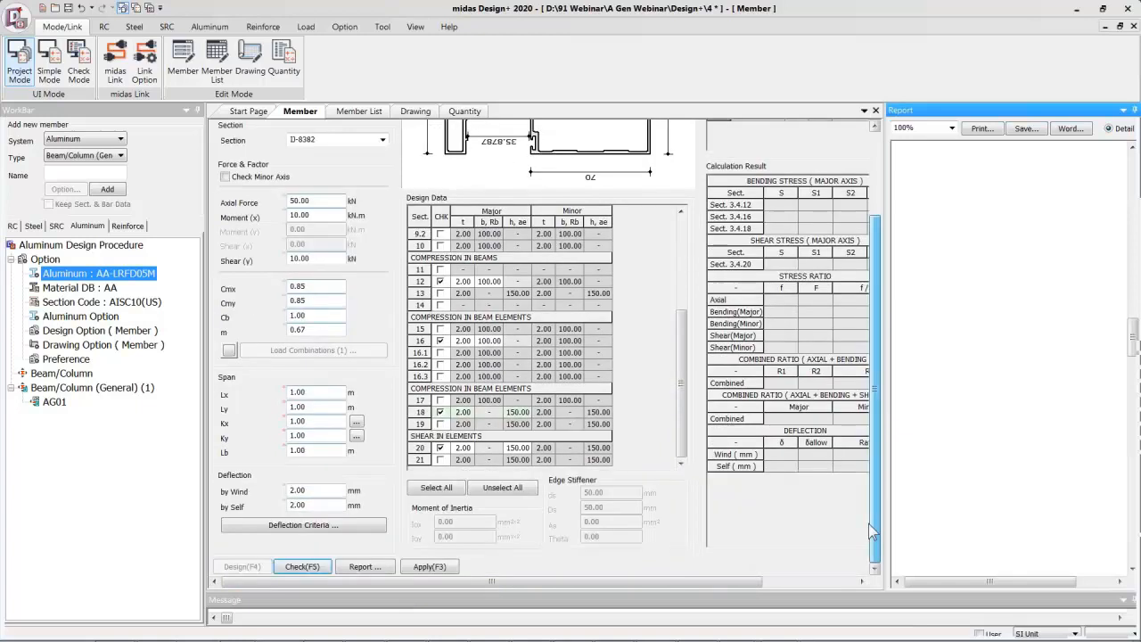
left_click(303, 569)
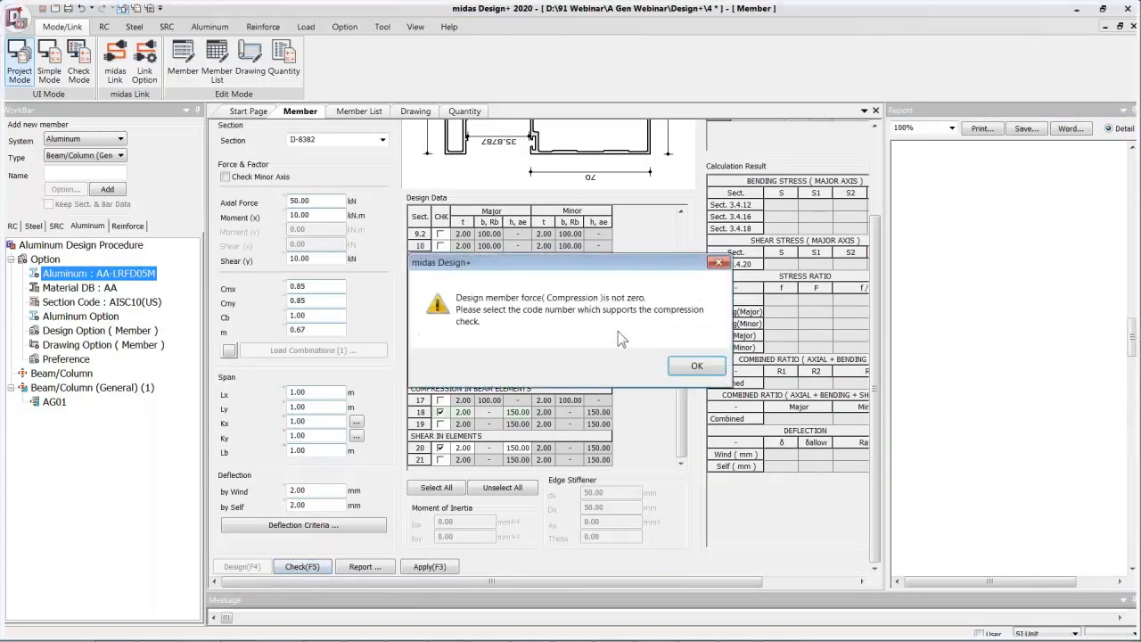
left_click(696, 368)
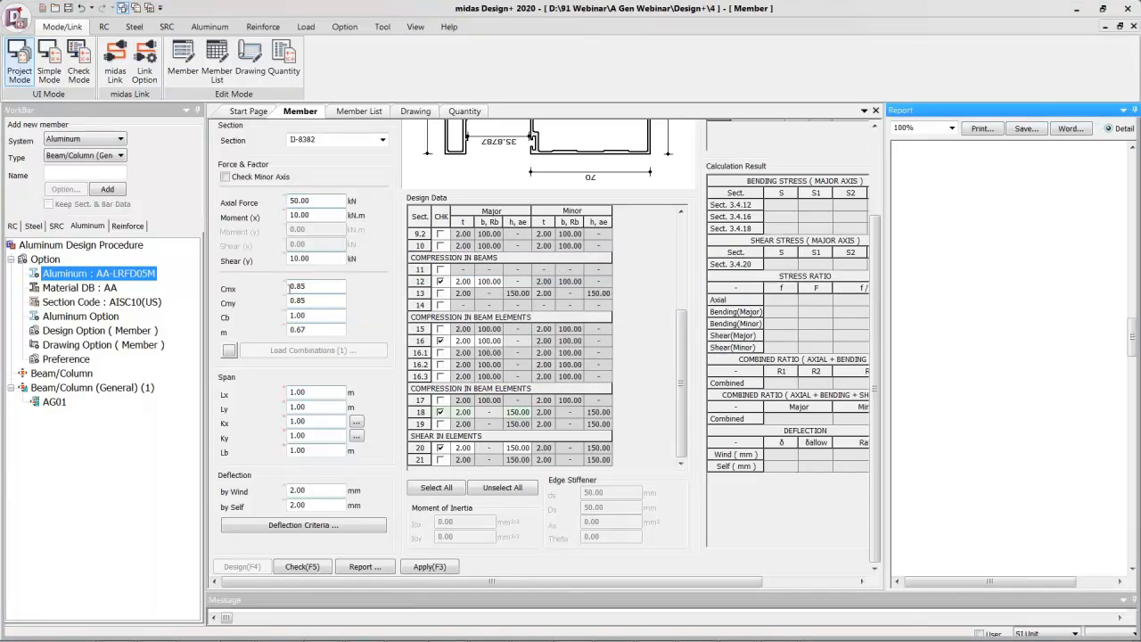
Set AG01's axial force to 100 kN and view the deflection criteria without changing them
left_click(326, 200)
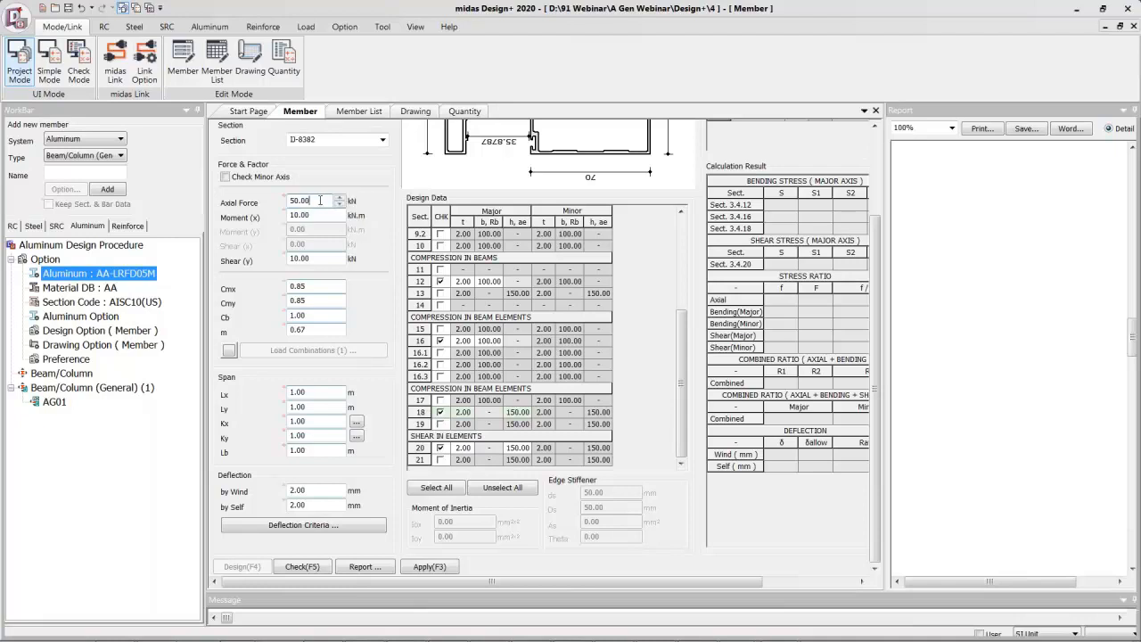
left_click_drag(310, 202, 282, 202)
type("100")
left_click(333, 526)
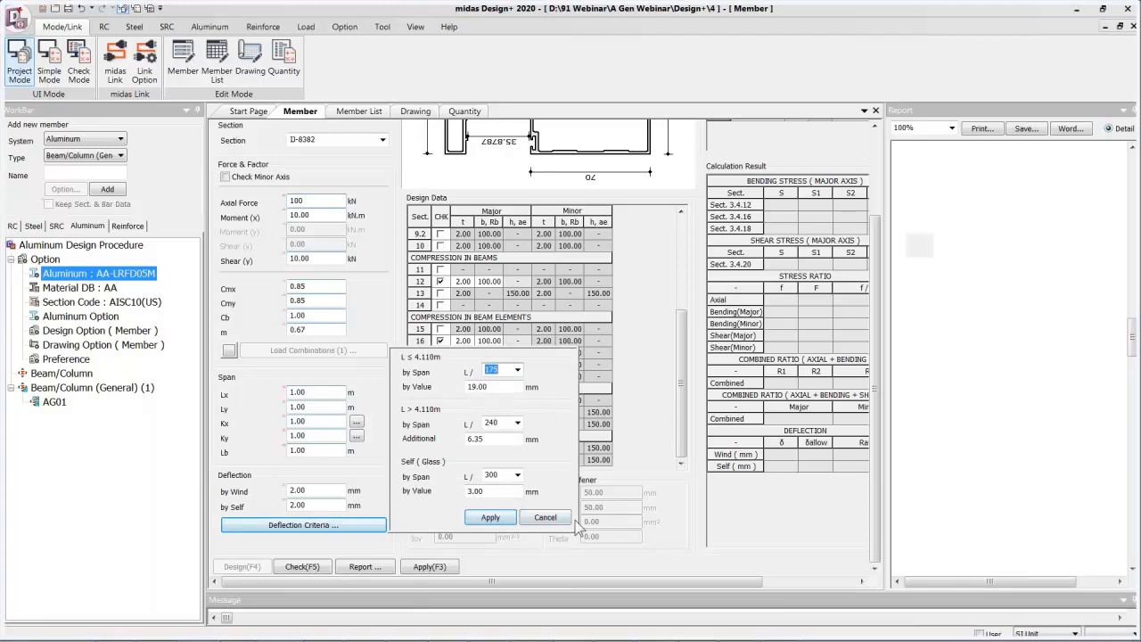
left_click(558, 518)
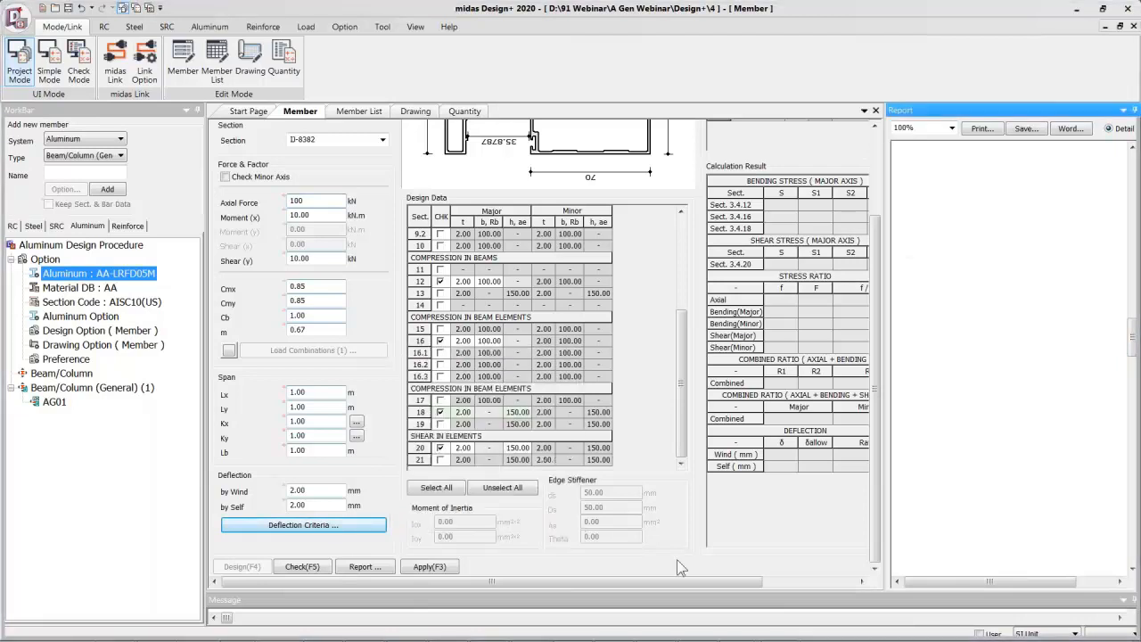
Try the check with every code section in the design data enabled
left_click(454, 493)
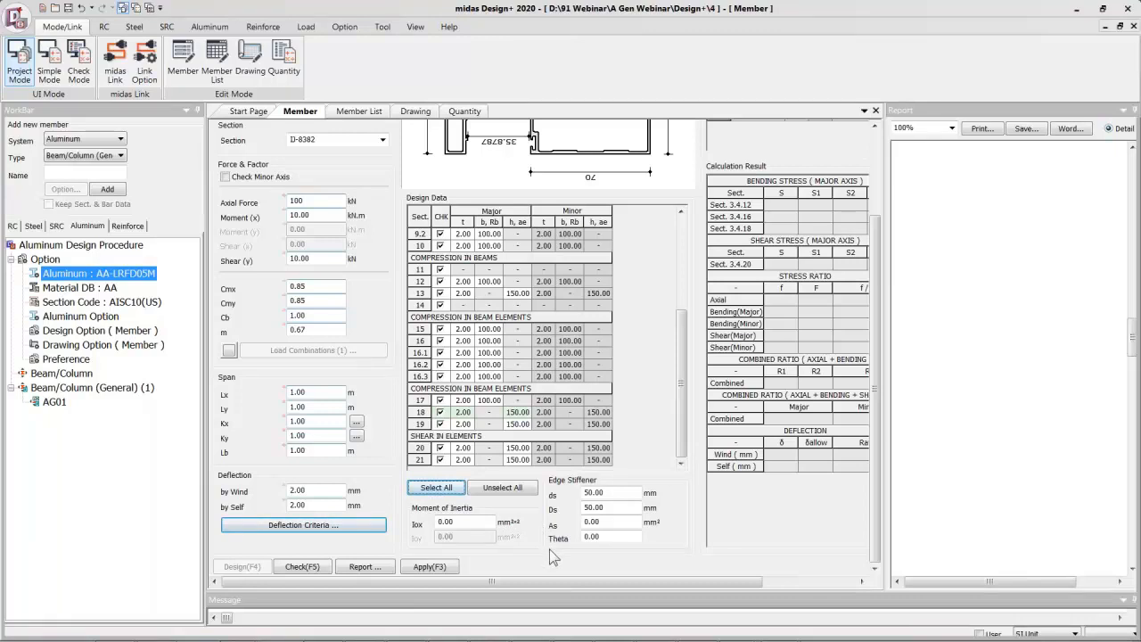
left_click(300, 568)
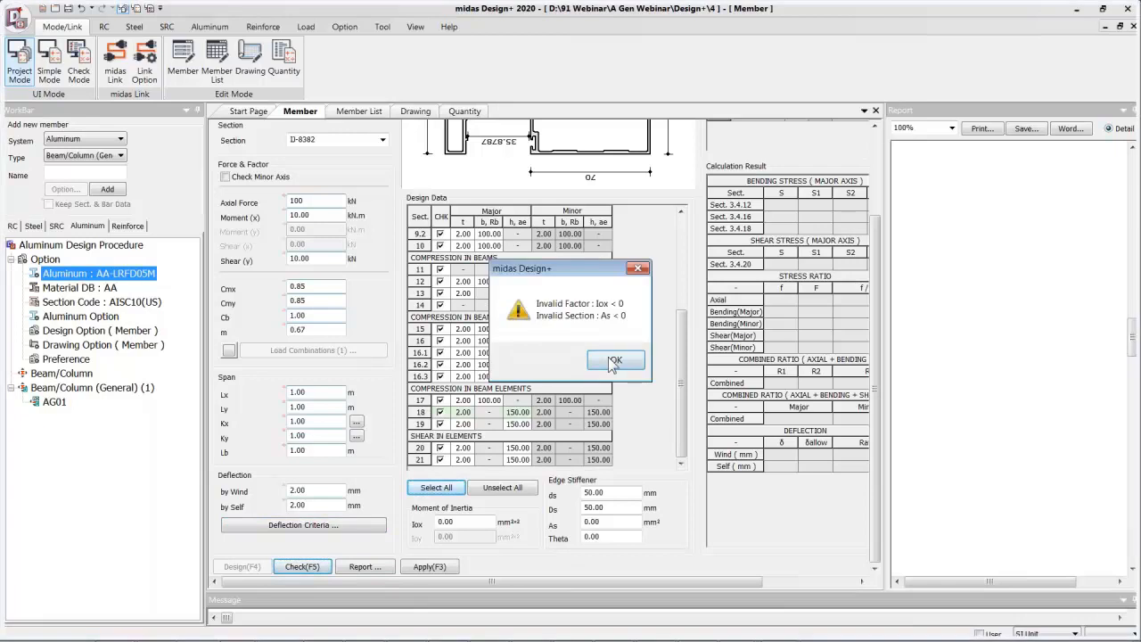
left_click(613, 361)
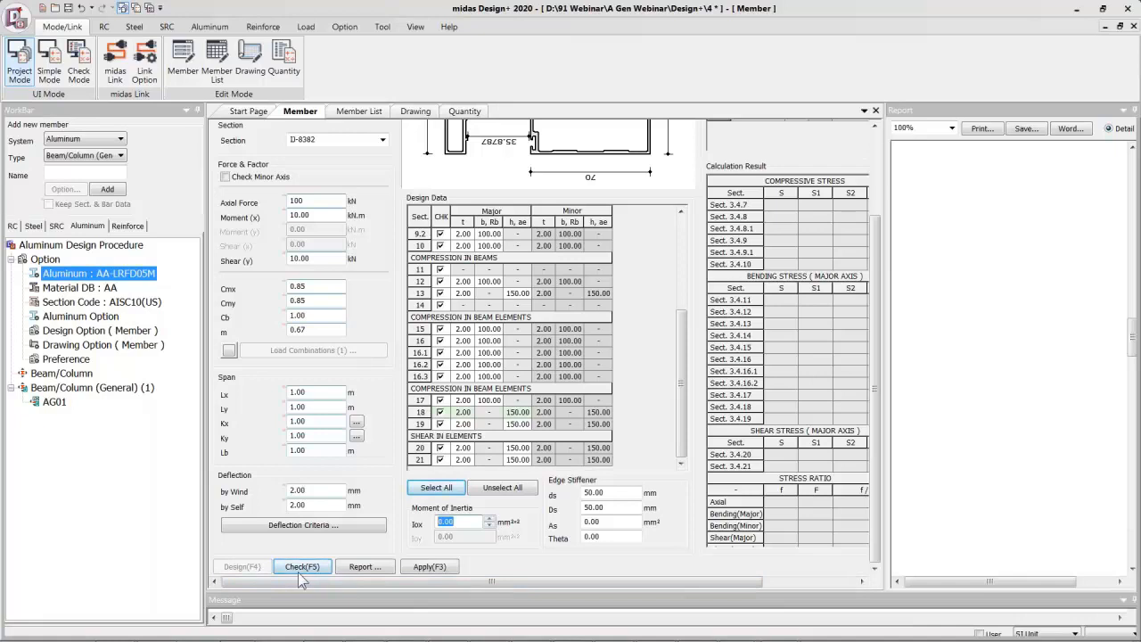
Clear all code sections in the design data and enable only Sections 9.2 and 10 under compression in column elements
left_click(488, 489)
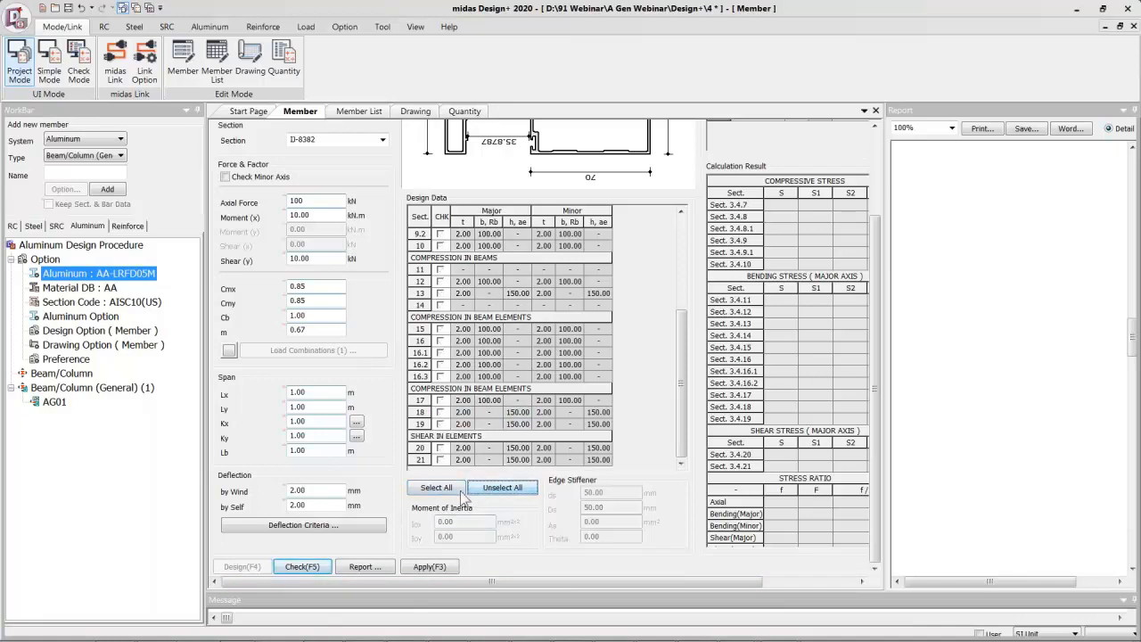
left_click(440, 234)
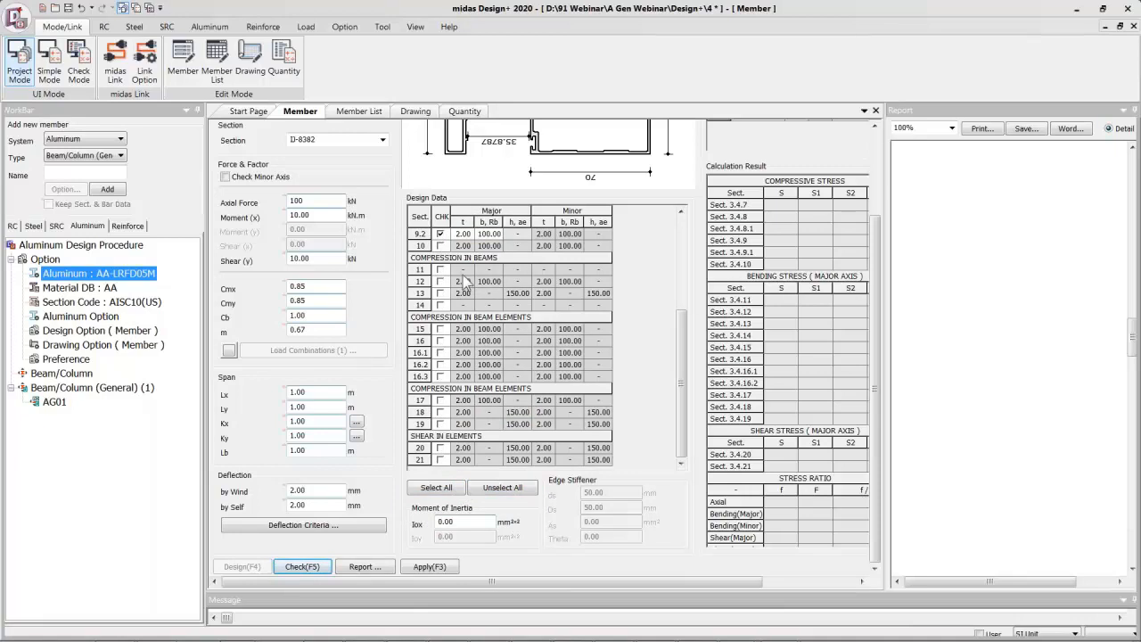
left_click(439, 246)
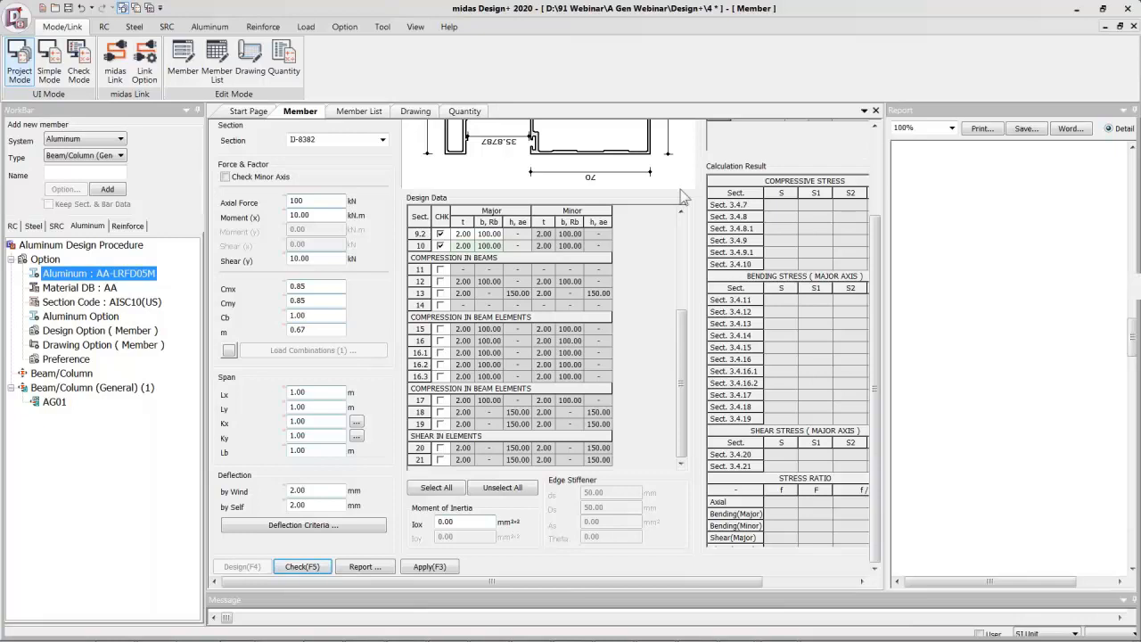
Open the aluminum material database options and review the available aluminum design codes, keeping AA-LRFD05M
left_click(94, 289)
double_click(94, 290)
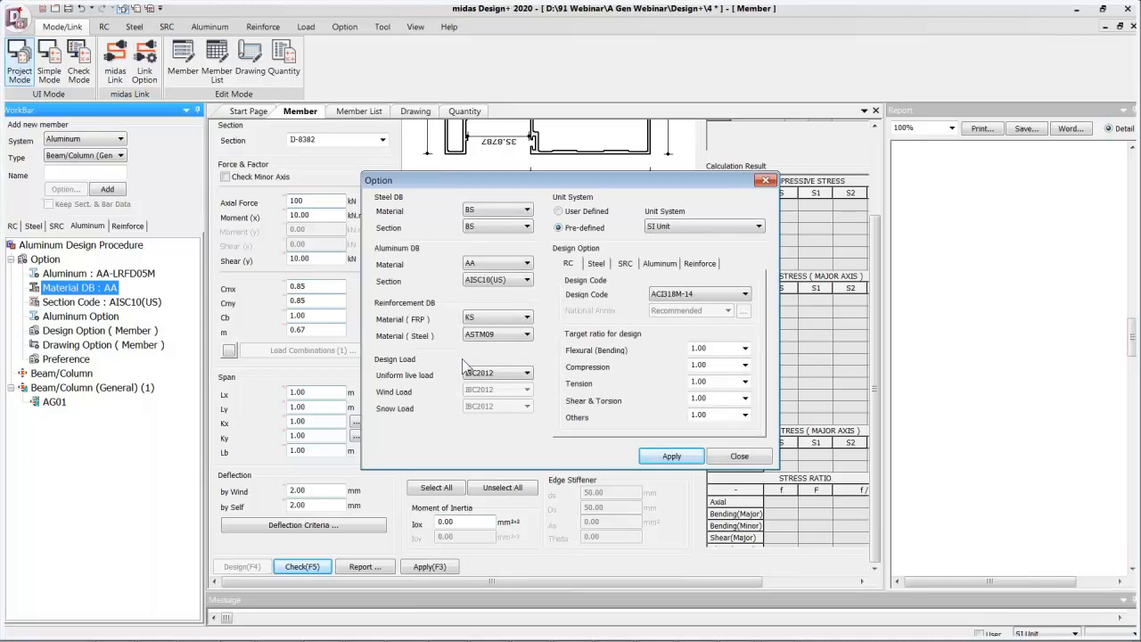
left_click(661, 264)
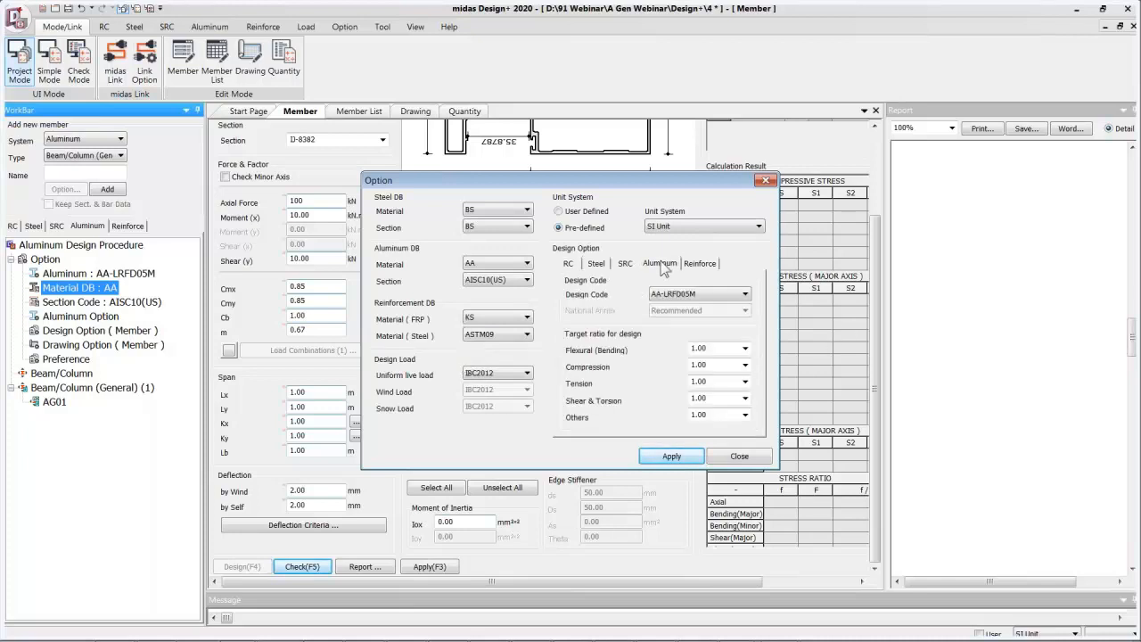
left_click(680, 294)
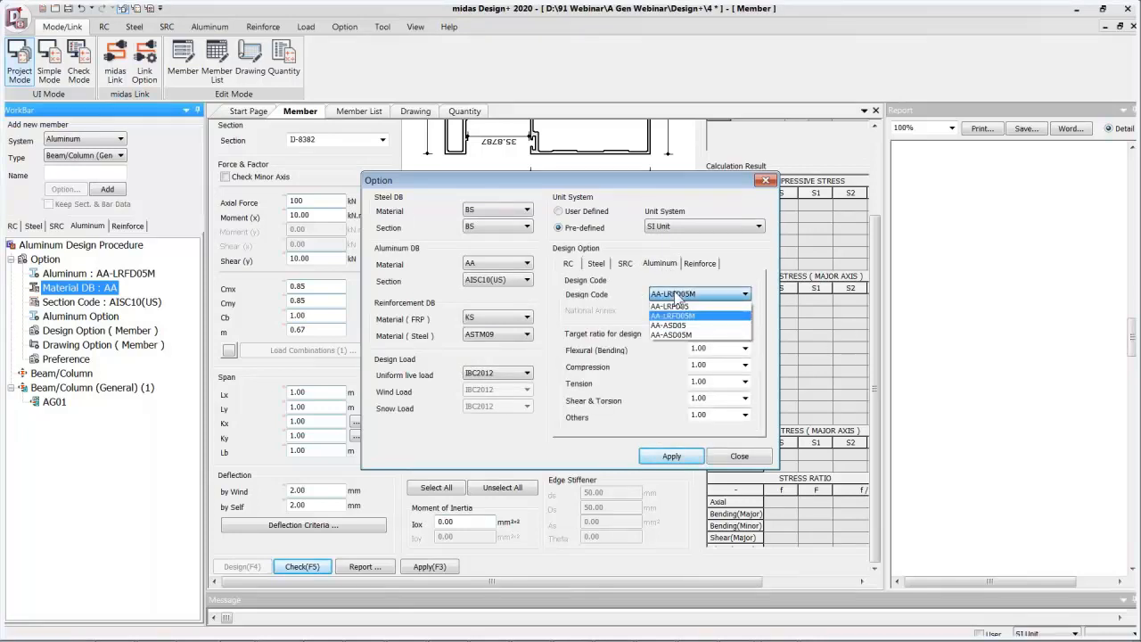
left_click(701, 297)
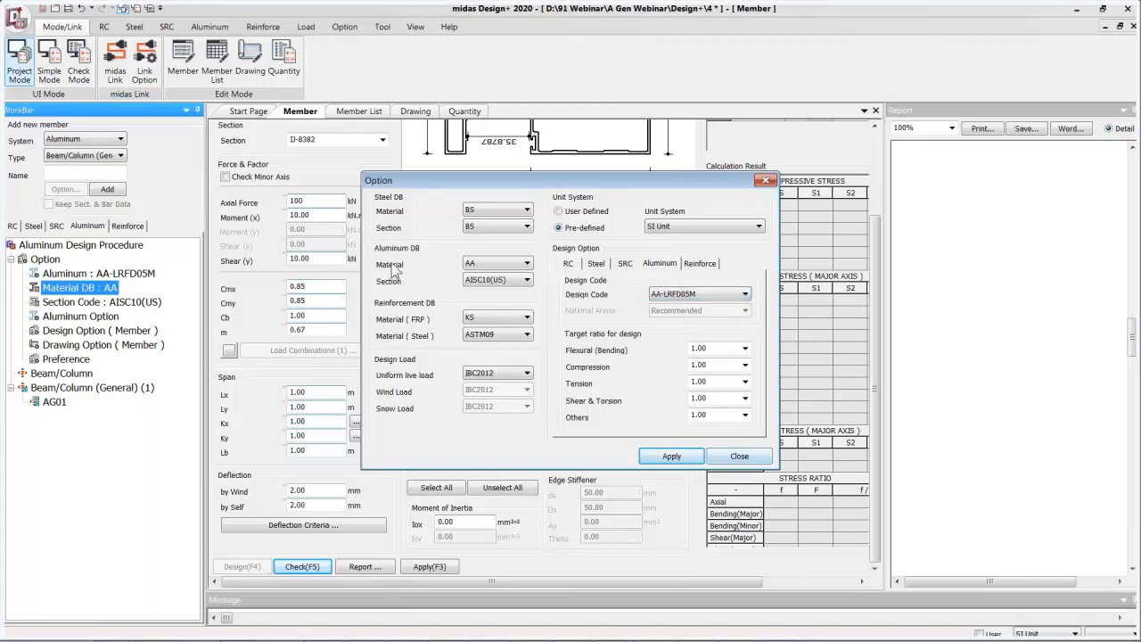
Keep AA as the aluminum material database, set the aluminum section database to BS, and apply with the section list reset
left_click(489, 262)
left_click(489, 273)
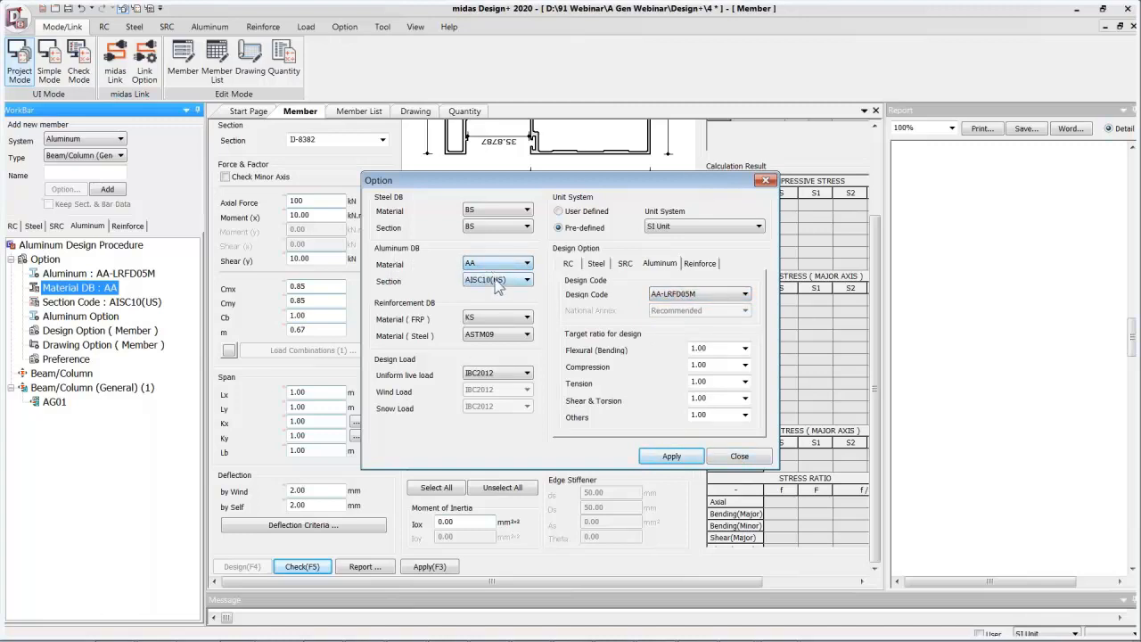
left_click(498, 281)
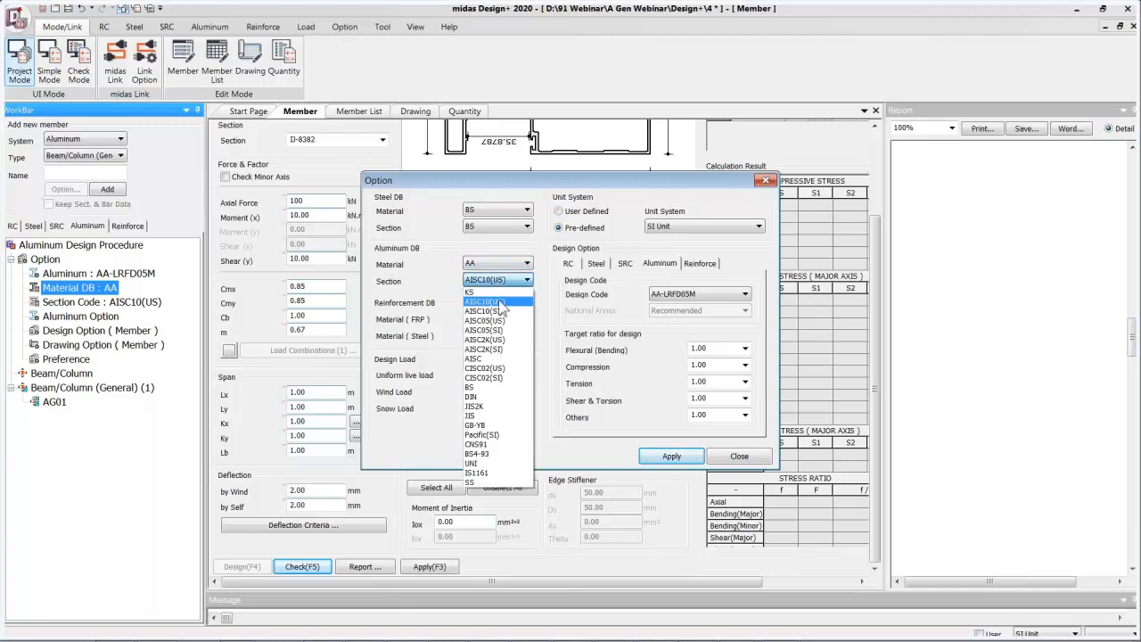
key("Escape")
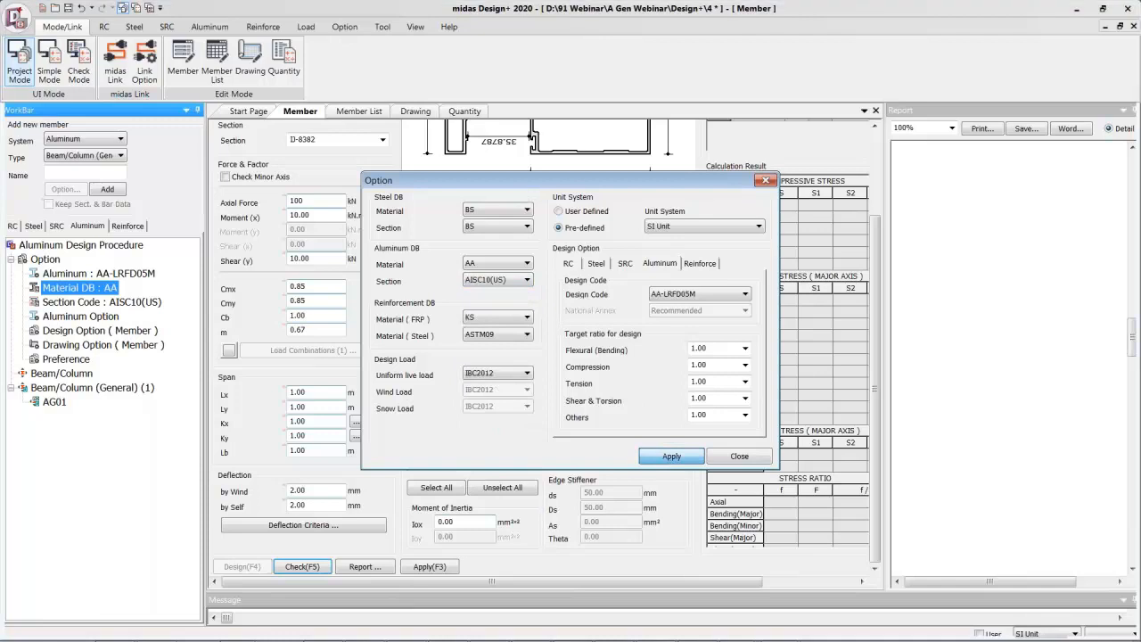
left_click(671, 456)
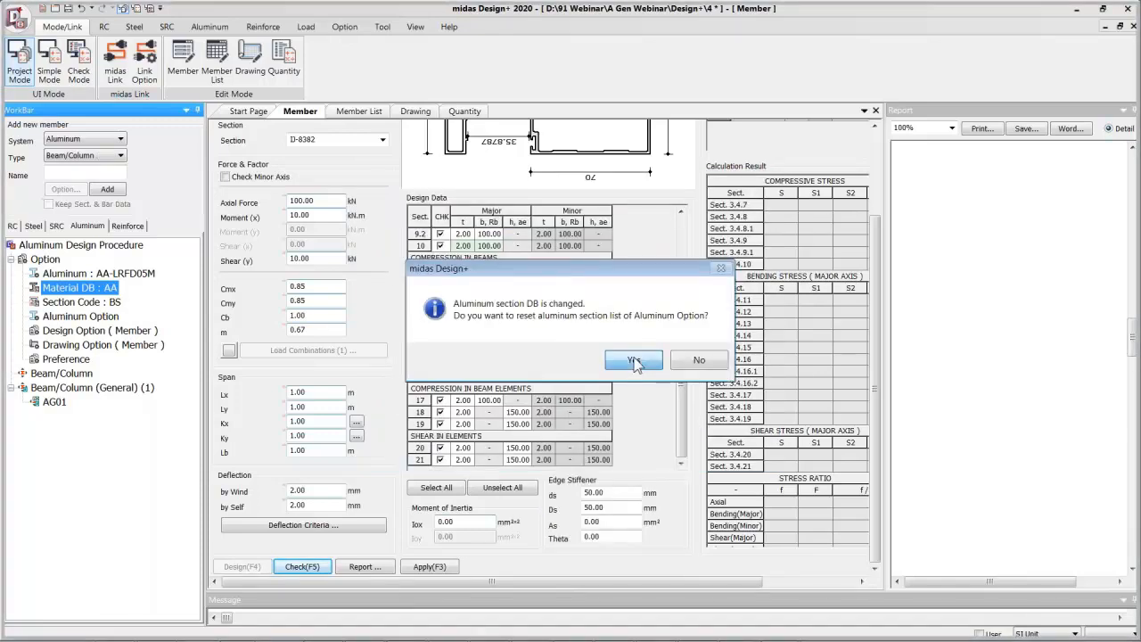
left_click(634, 361)
Try the check on AG01 with only Section 7 under compression in columns enabled
left_click_drag(678, 375, 673, 258)
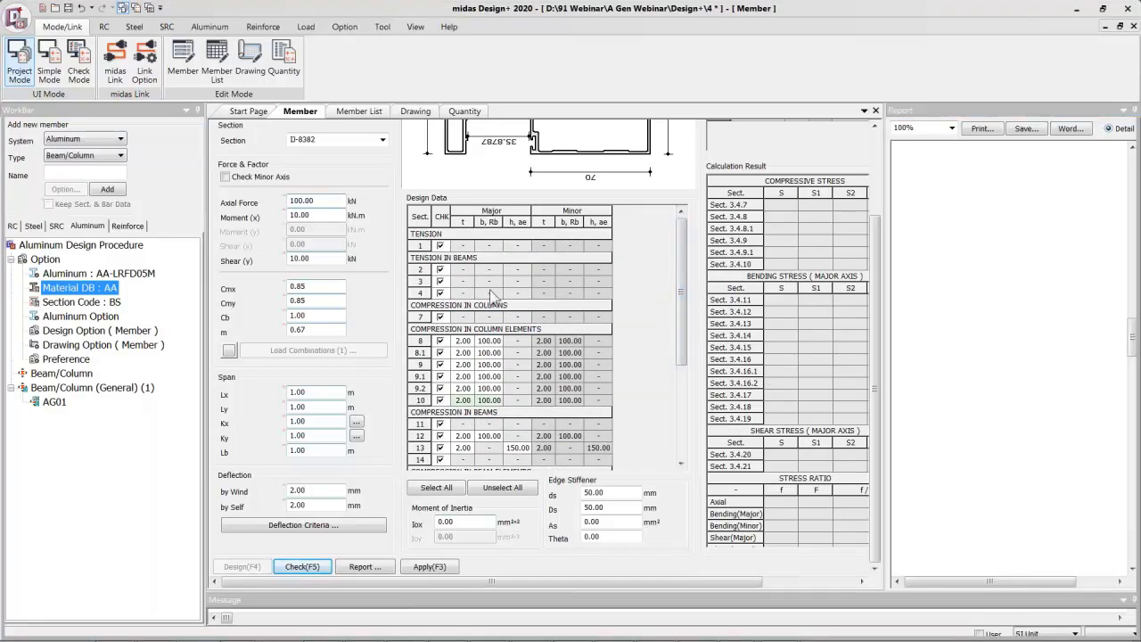
left_click_drag(874, 328, 869, 221)
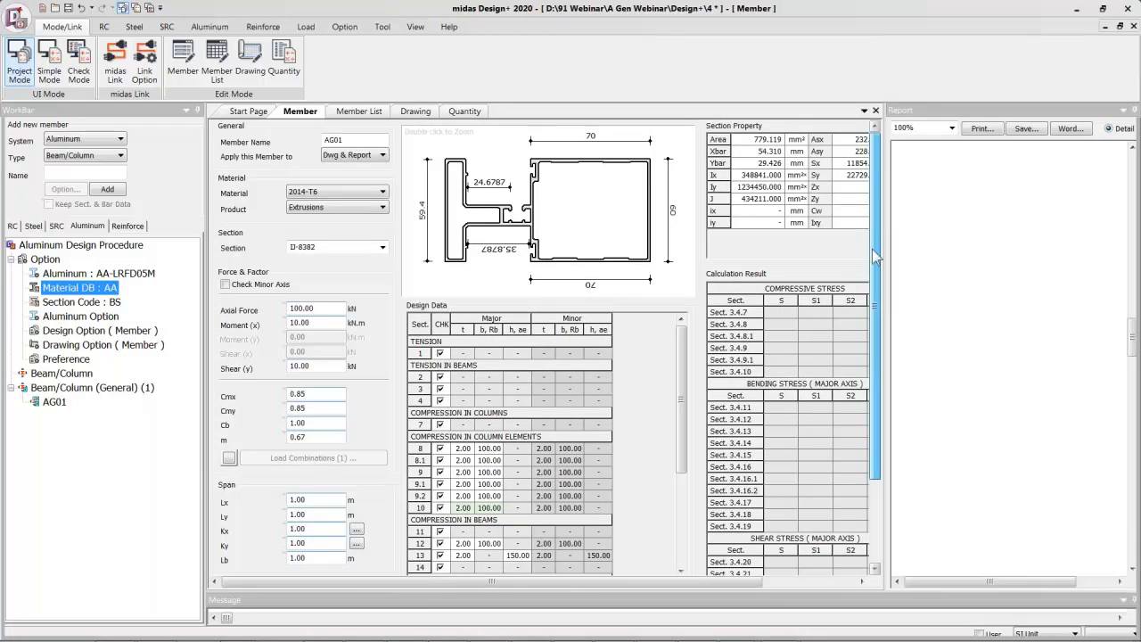
left_click_drag(874, 257, 856, 373)
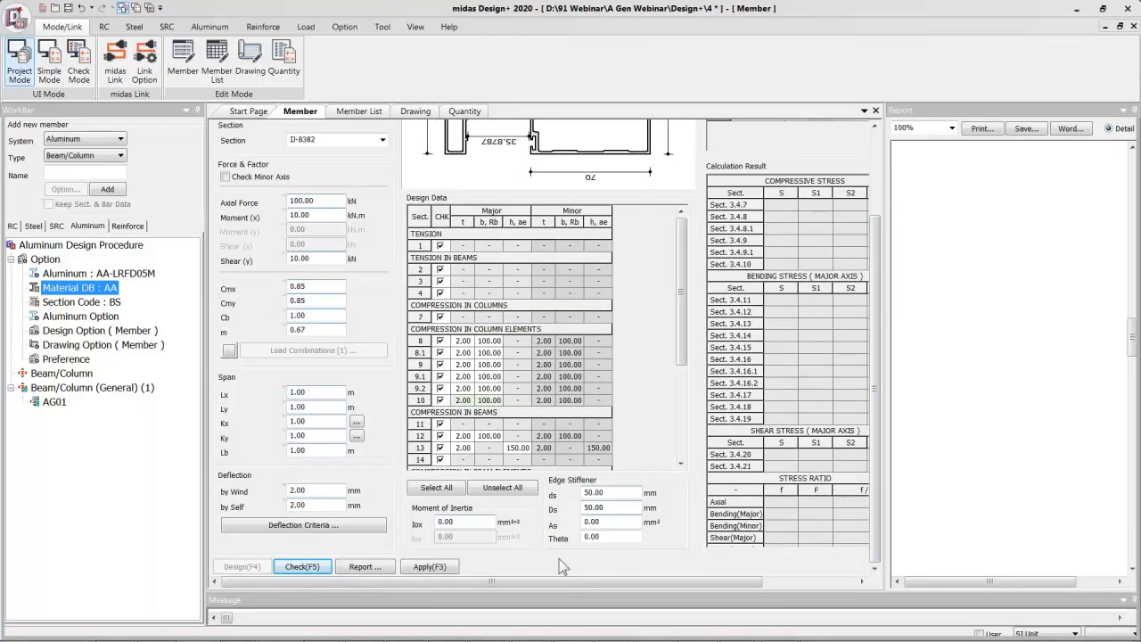
left_click(494, 499)
left_click(441, 317)
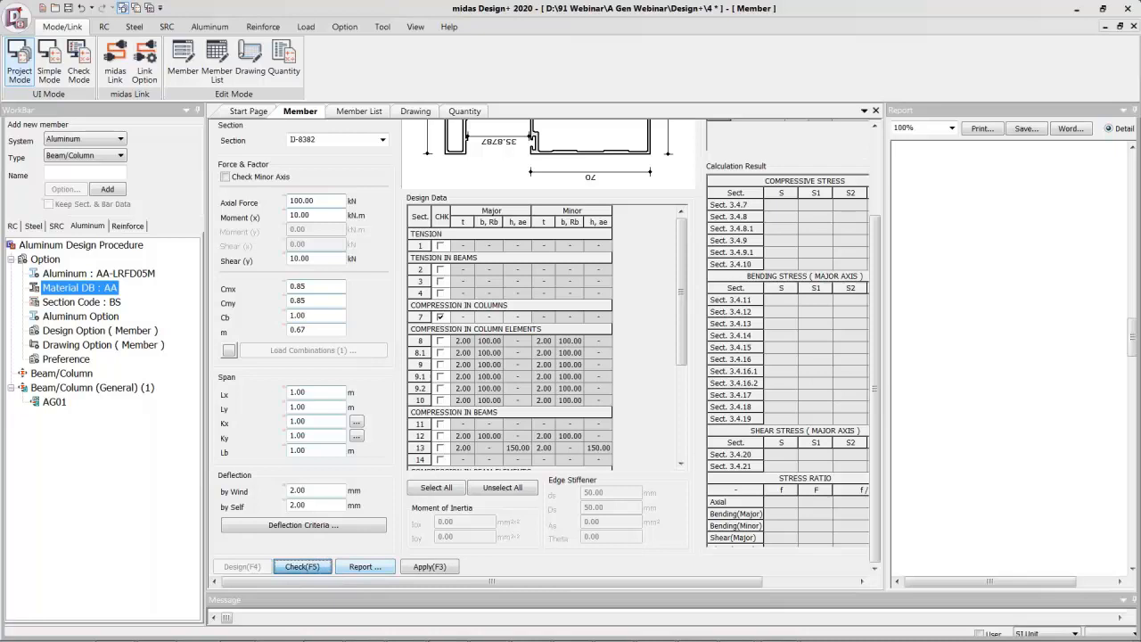
left_click(302, 567)
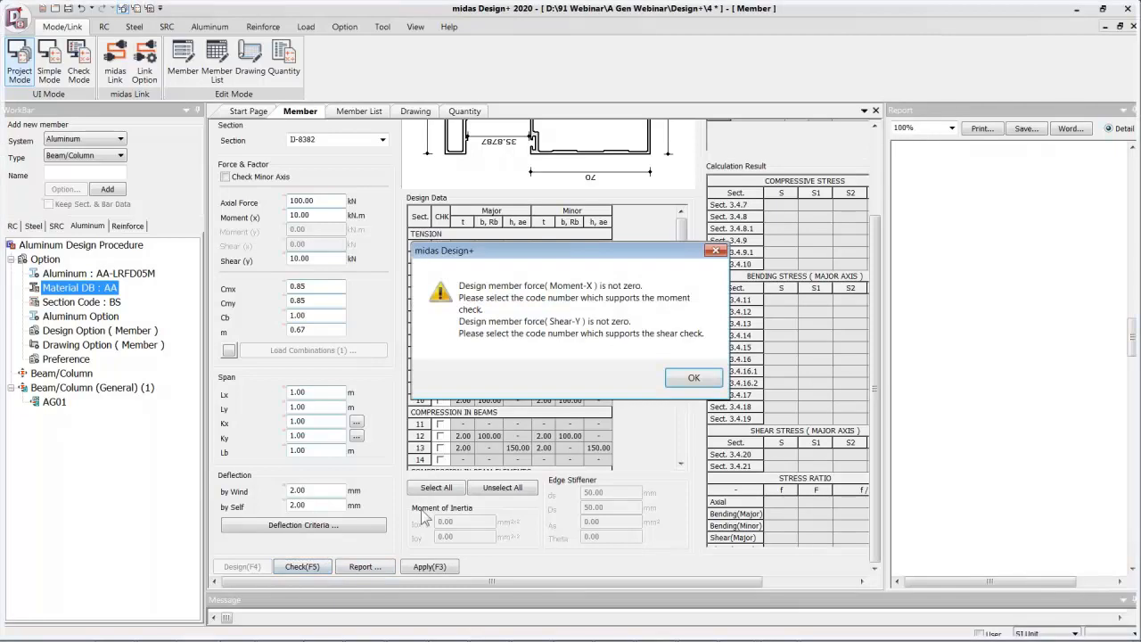
left_click(694, 380)
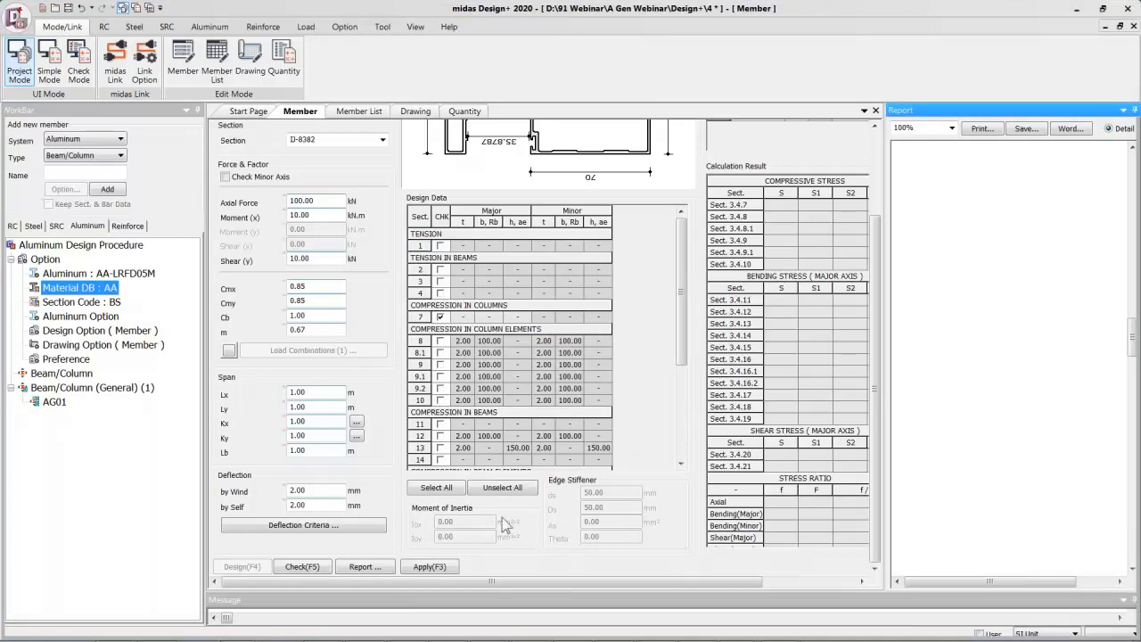
Enable all code sections in the design data again and try the check
left_click(437, 488)
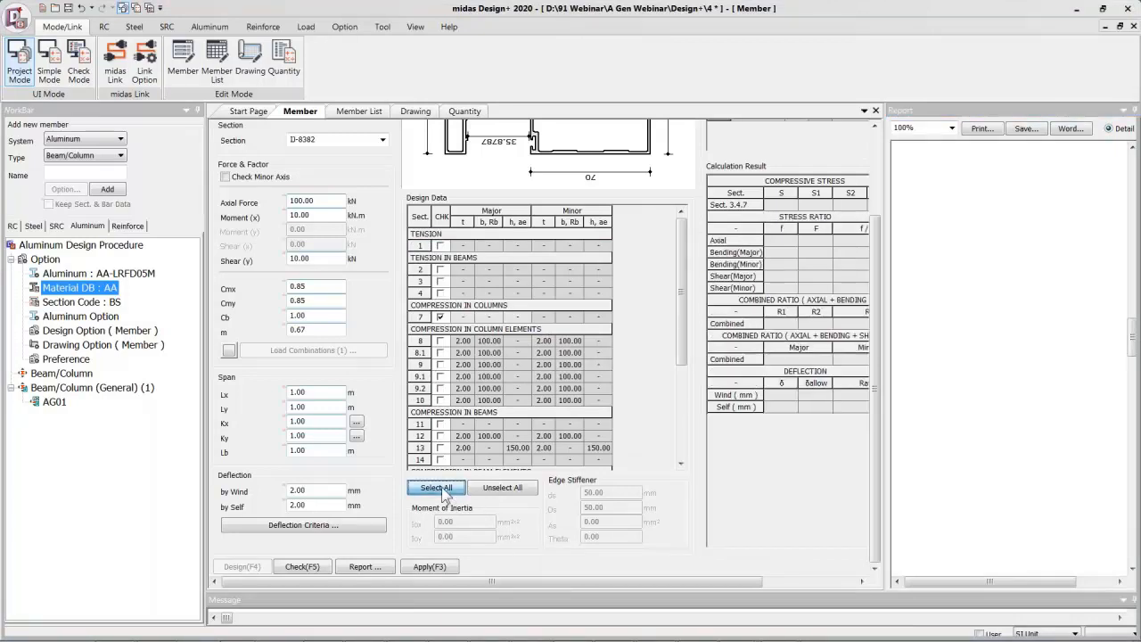
left_click(299, 568)
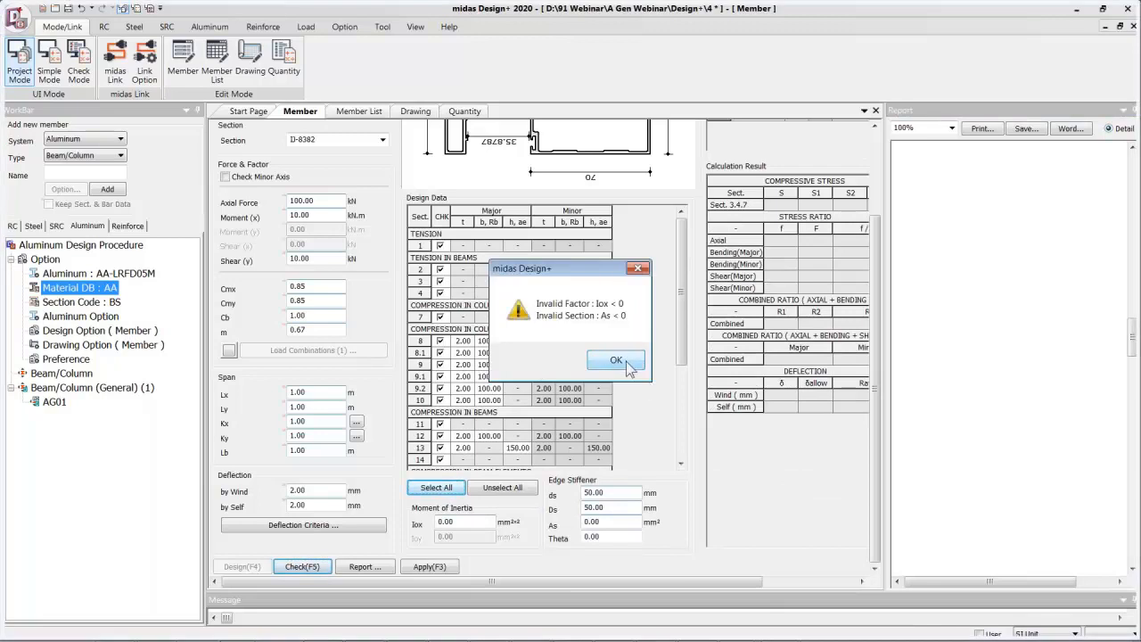
left_click(617, 361)
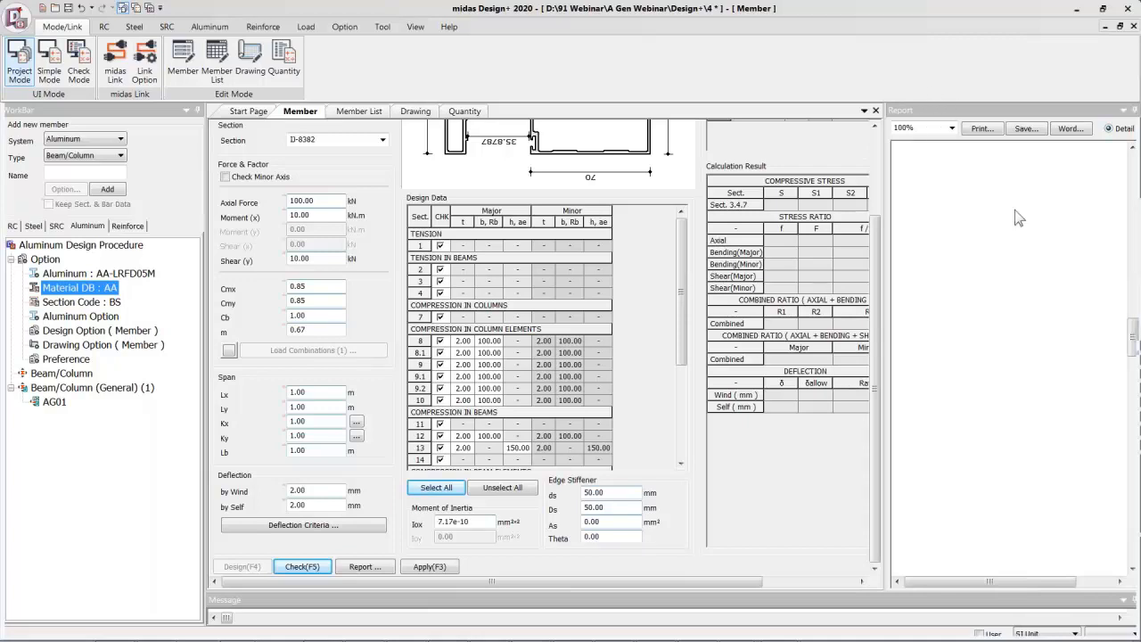
Set the moment of inertia Iox to 7.17e2 and the edge stiffener area As to 599 mm², and run the check
left_click(474, 526)
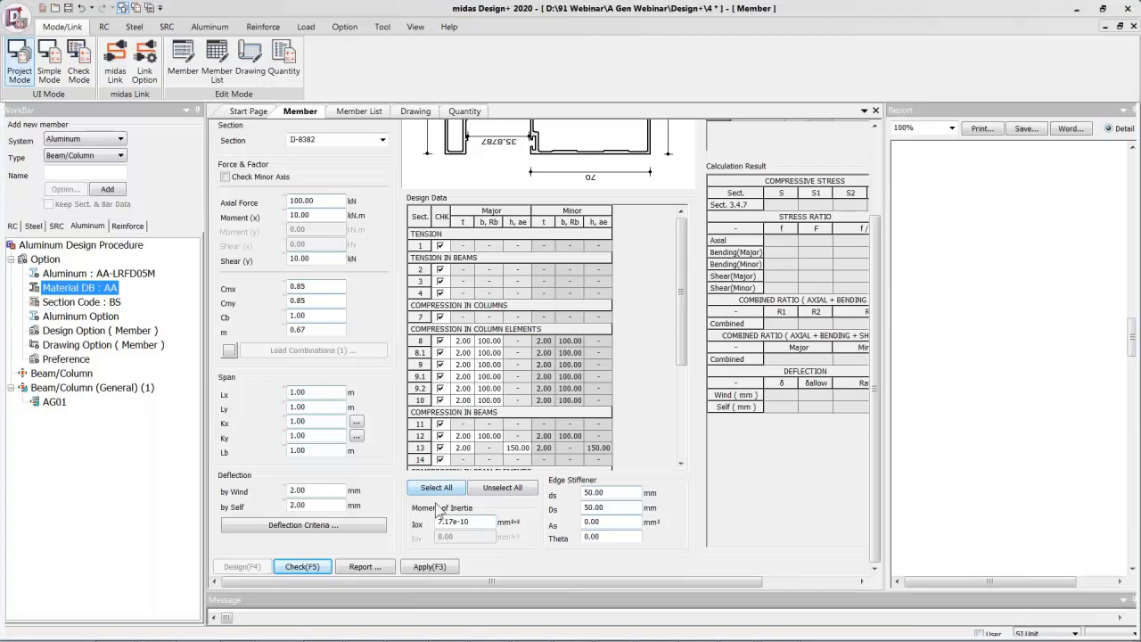
left_click(476, 526)
key("BackSpace")
key("BackSpace")
key("BackSpace")
type("2")
left_click_drag(612, 524, 559, 523)
type("599")
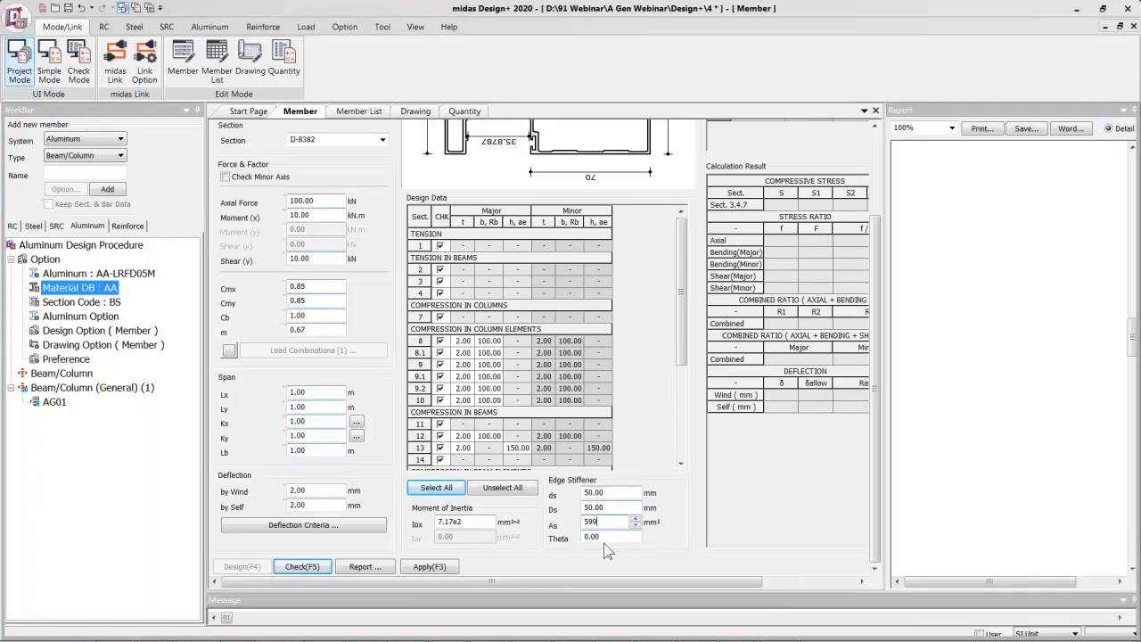
left_click(302, 567)
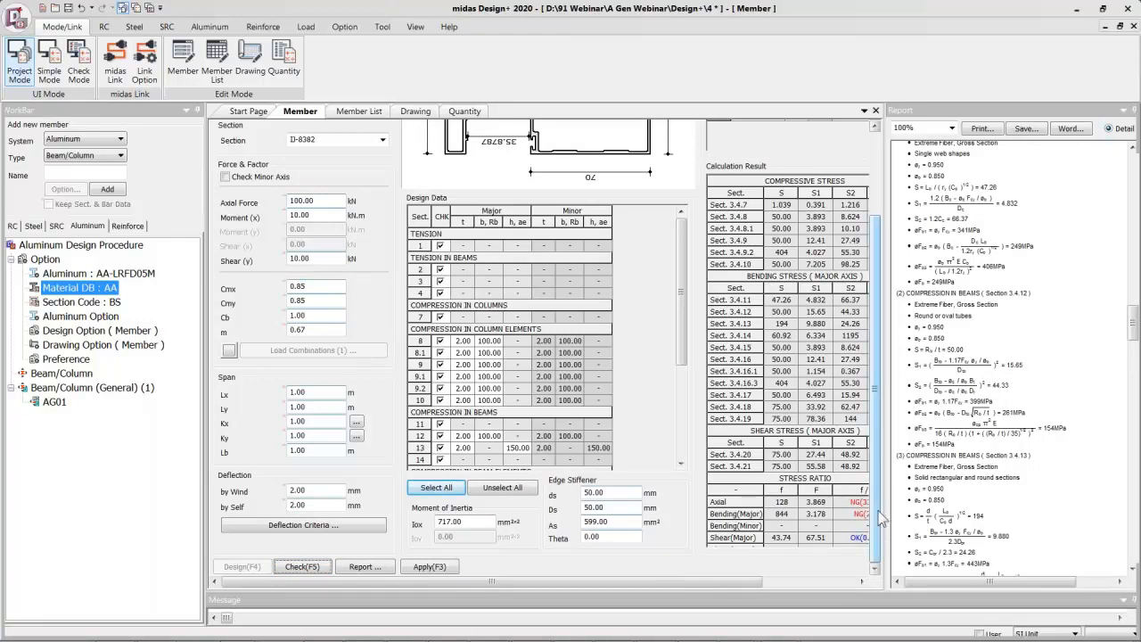
scroll(878, 517, "up", 3)
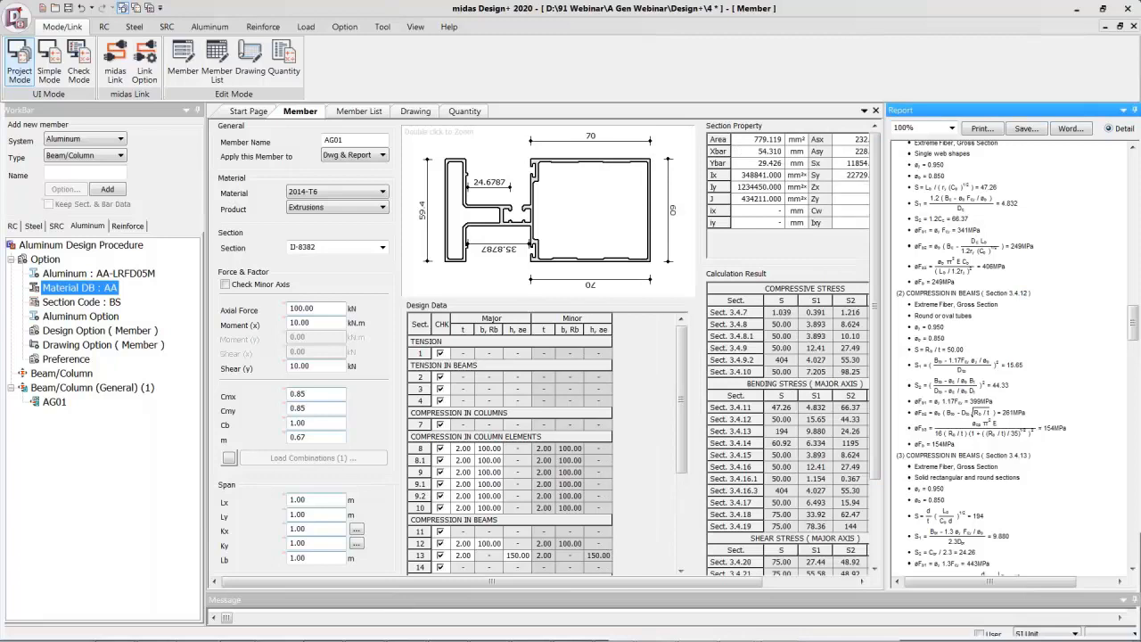
Try to create the aluminum beam/column drawing, and view the quantity table before returning to the member data
left_click(415, 111)
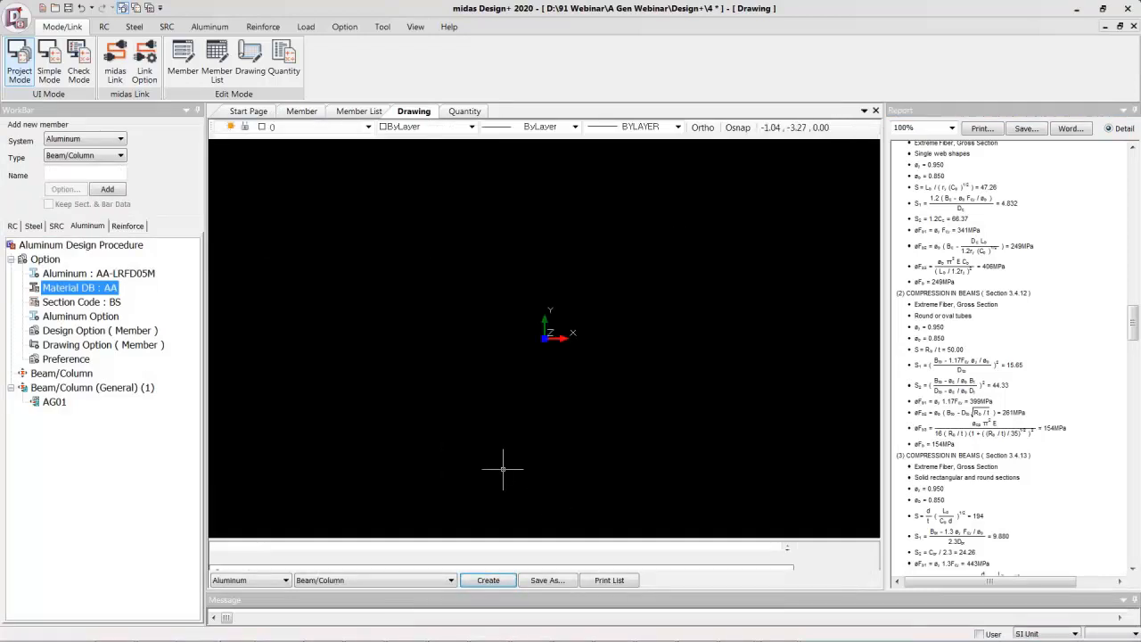
left_click(500, 584)
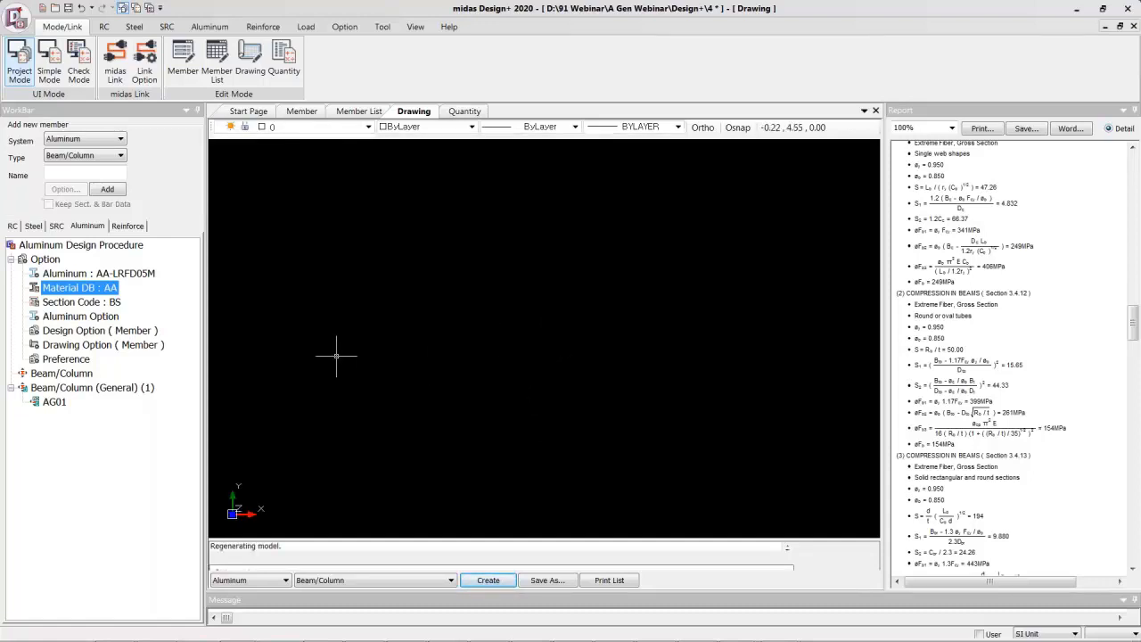
left_click(463, 112)
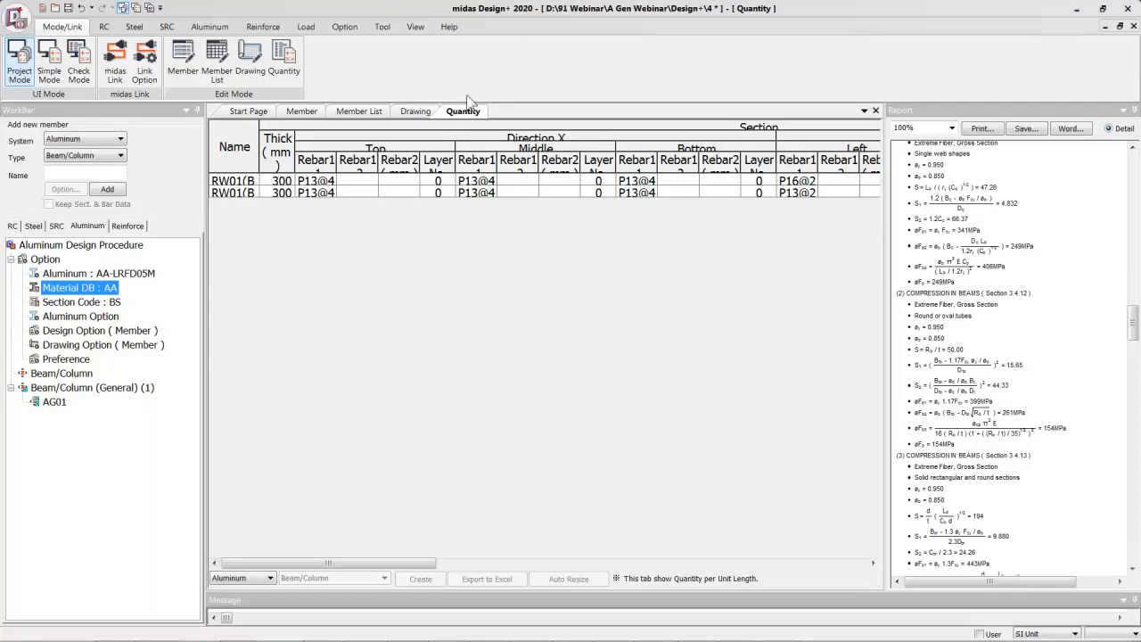
left_click(301, 112)
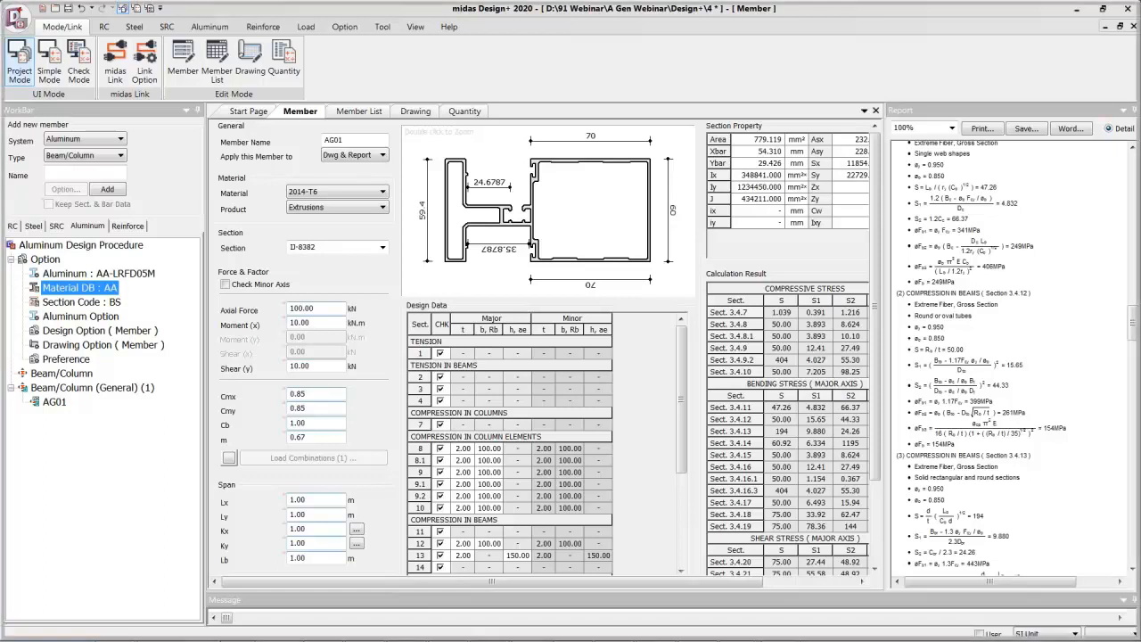
Switch to the PowerPoint slide show and advance from the special offer slide to the closing Thank You slide
key("alt+Tab")
key("alt+Tab")
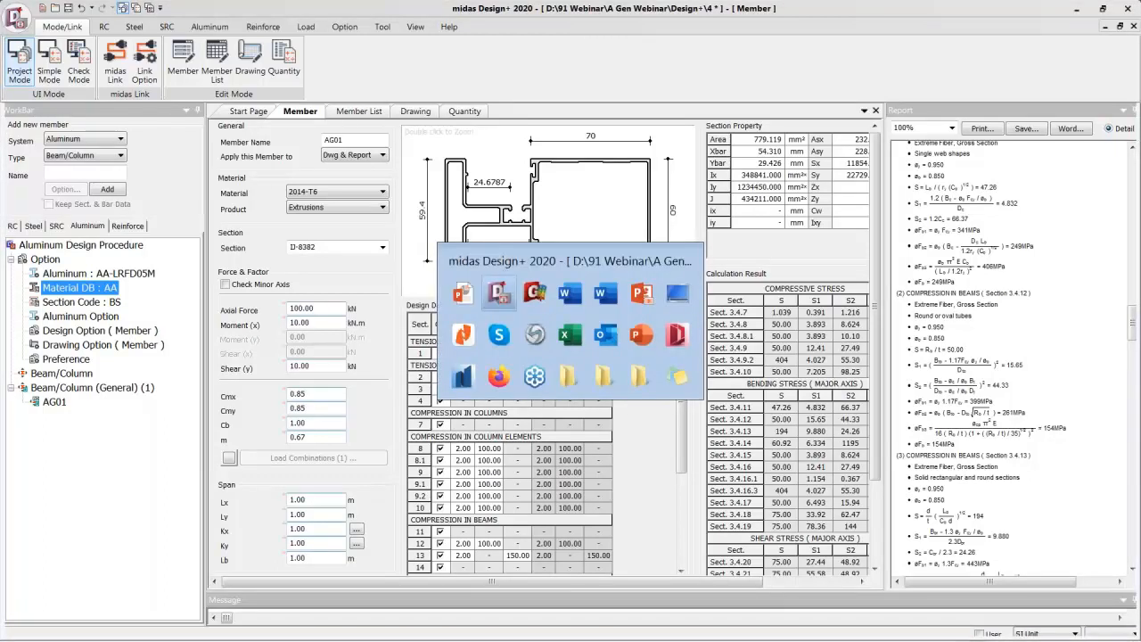
key("alt+shift+Tab")
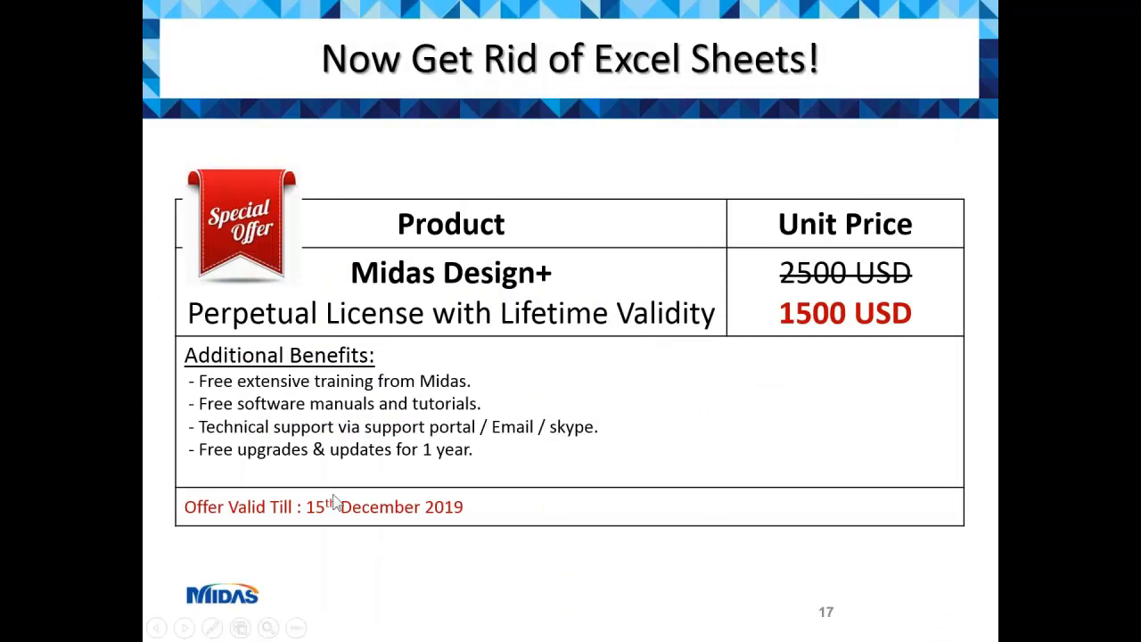
left_click(334, 504)
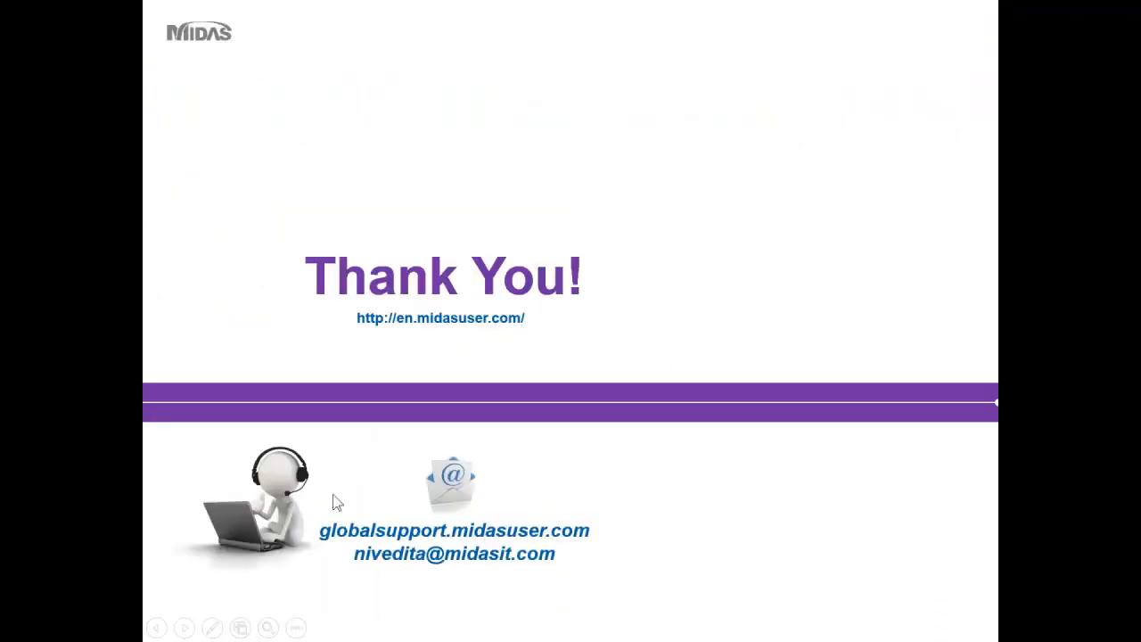